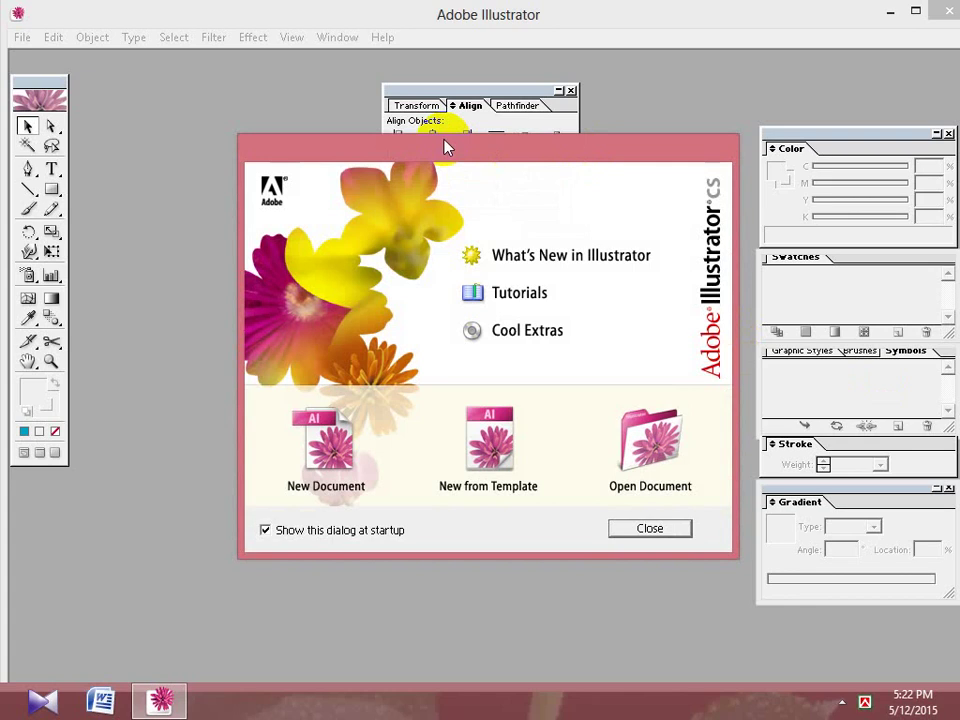
# Dismiss the welcome and registration dialogs and create a new Letter-size portrait document in inches with CMYK color.
pyautogui.click(648, 530)
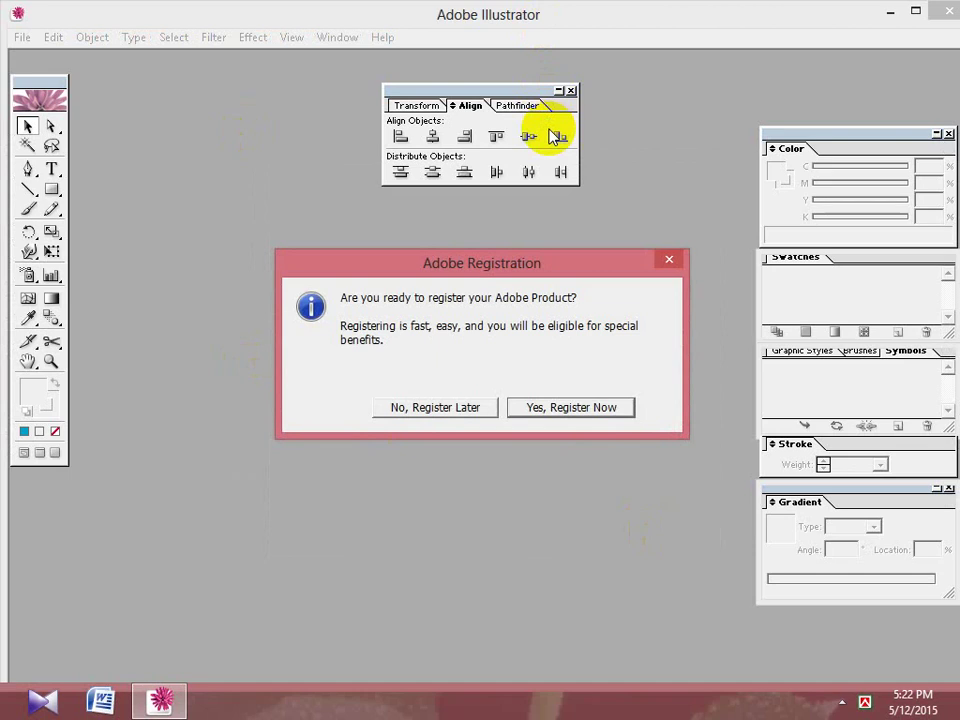
pyautogui.click(397, 410)
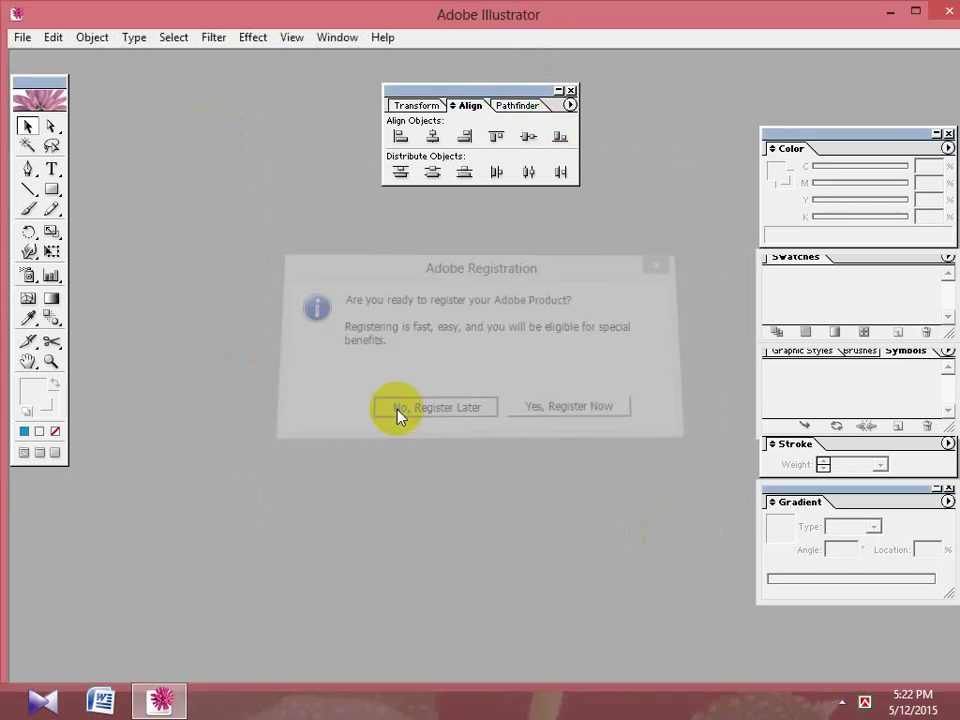
pyautogui.click(21, 37)
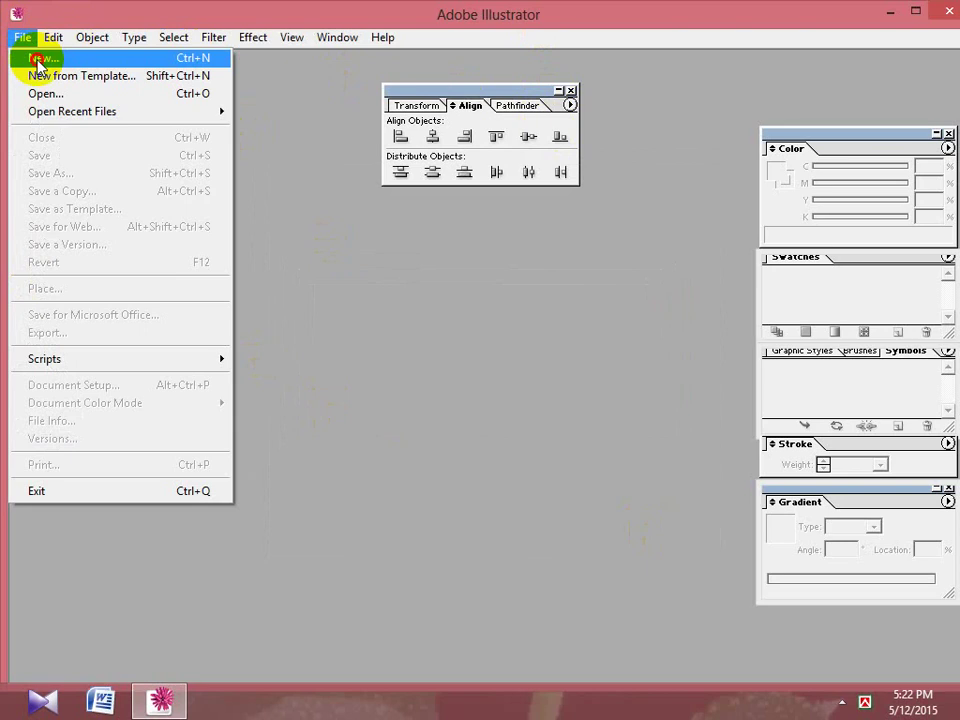
pyautogui.click(40, 60)
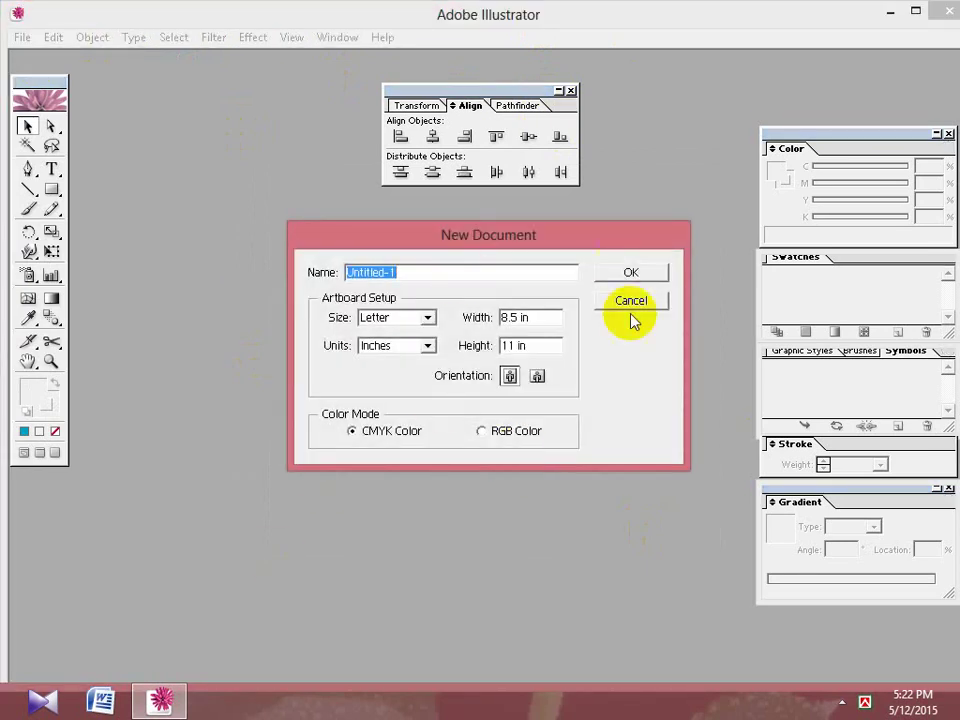
pyautogui.moveTo(536, 250); pyautogui.dragTo(515, 255)
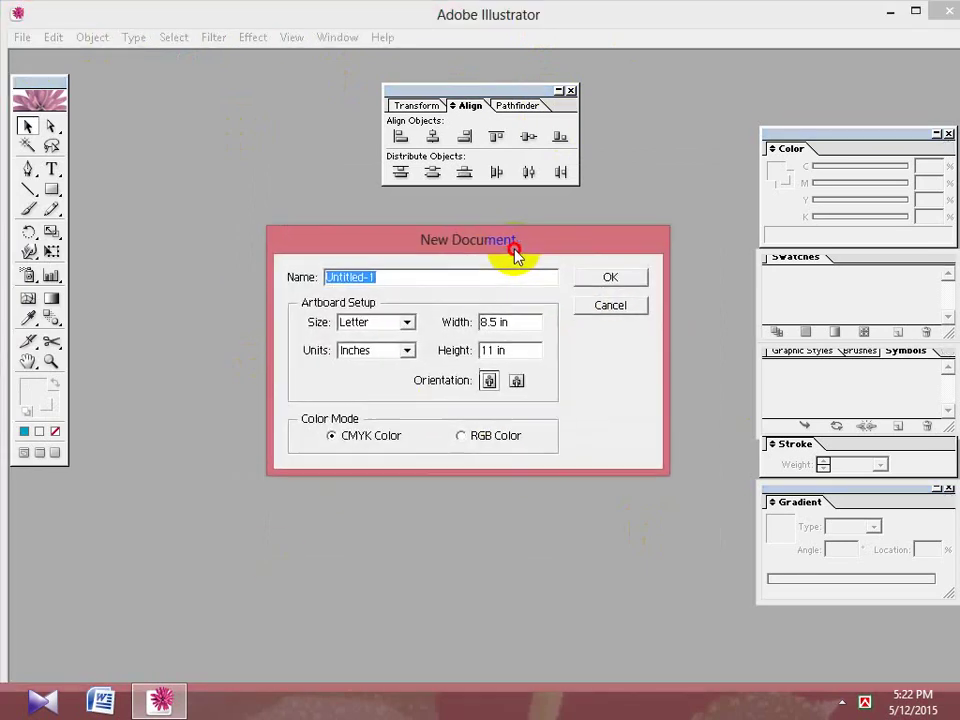
pyautogui.click(616, 278)
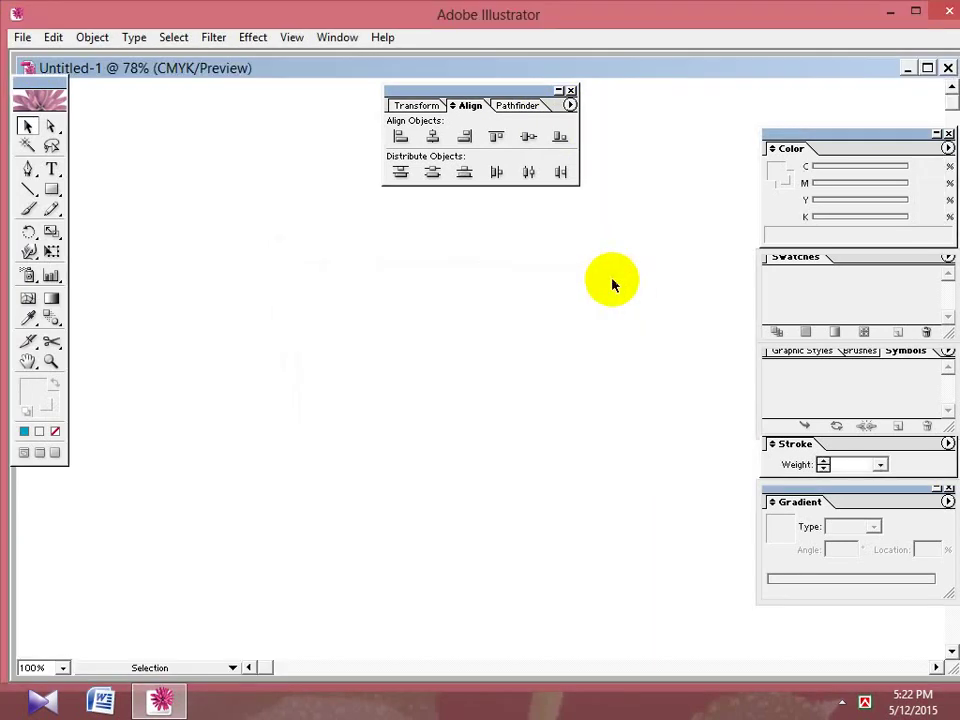
# Maximize the document and application windows and show the grid on the artboard.
pyautogui.click(927, 68)
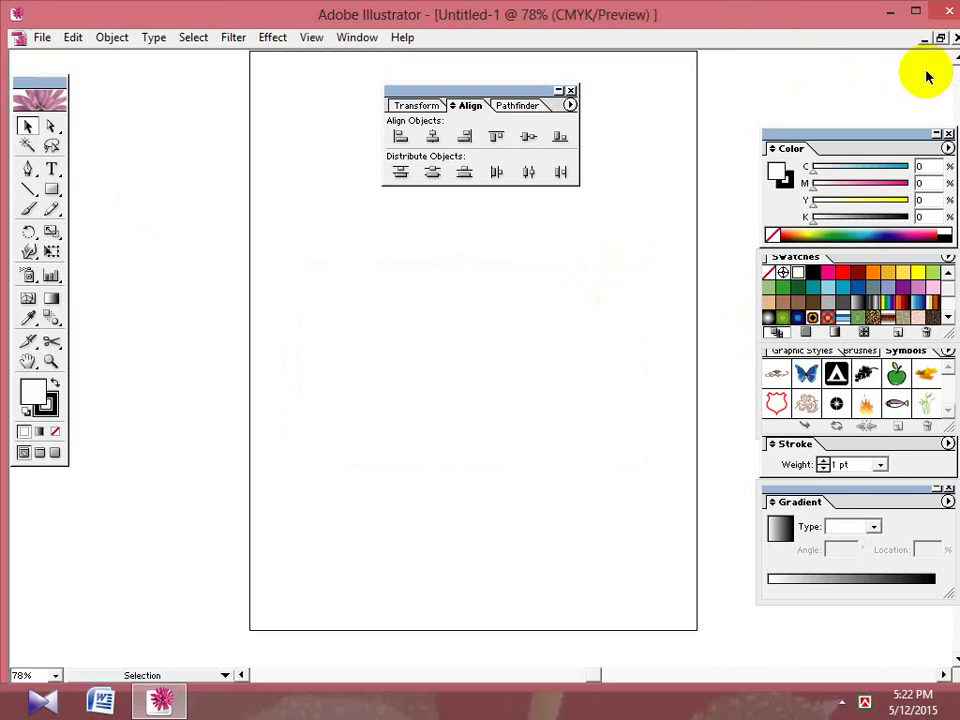
pyautogui.click(915, 11)
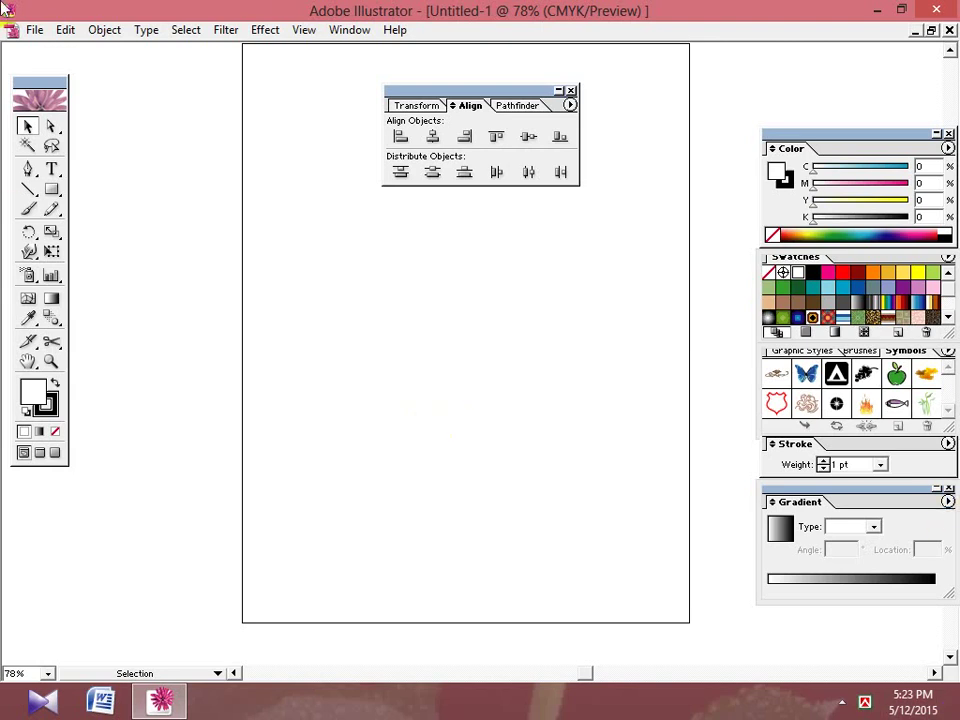
pyautogui.rightClick(514, 306)
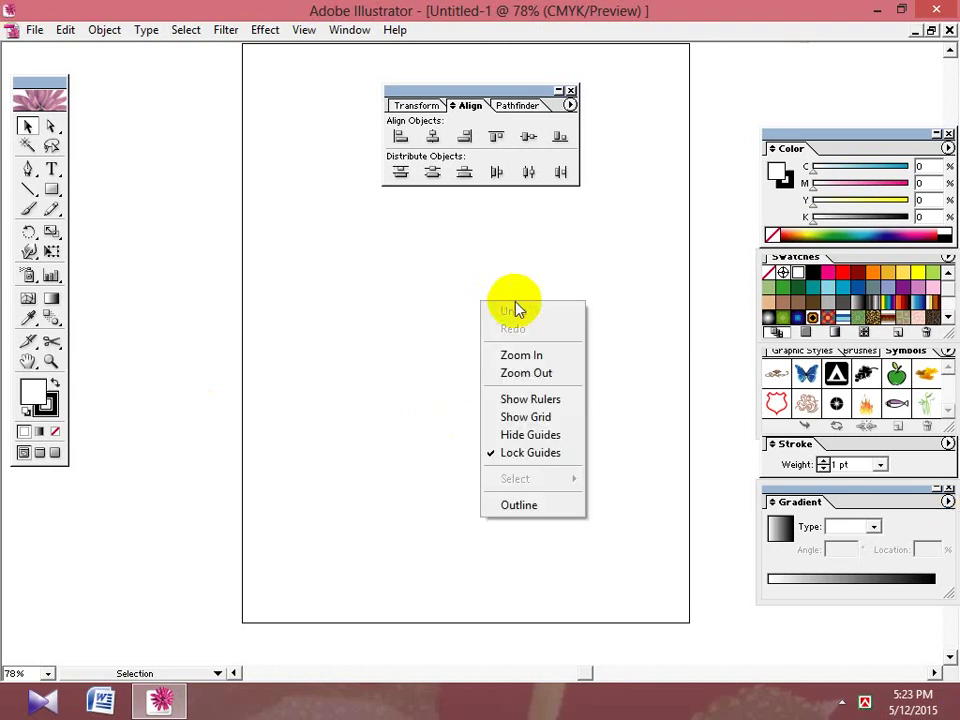
pyautogui.click(574, 418)
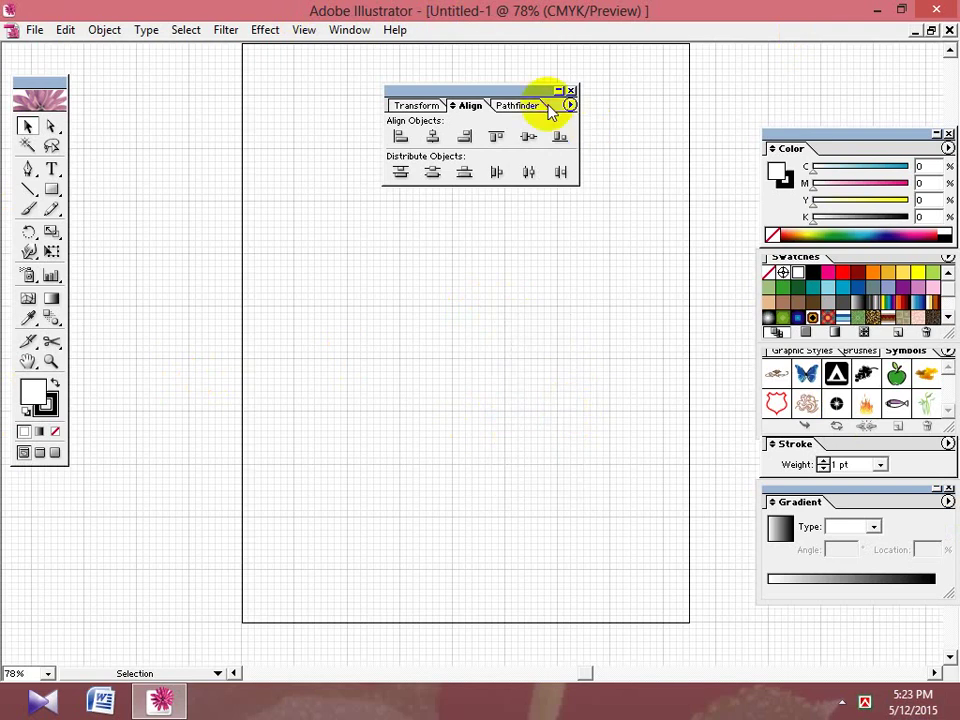
# Move the toolbox inward from the window's edge and close the Align palette group, working at 150% zoom.
pyautogui.moveTo(529, 91); pyautogui.dragTo(913, 50)
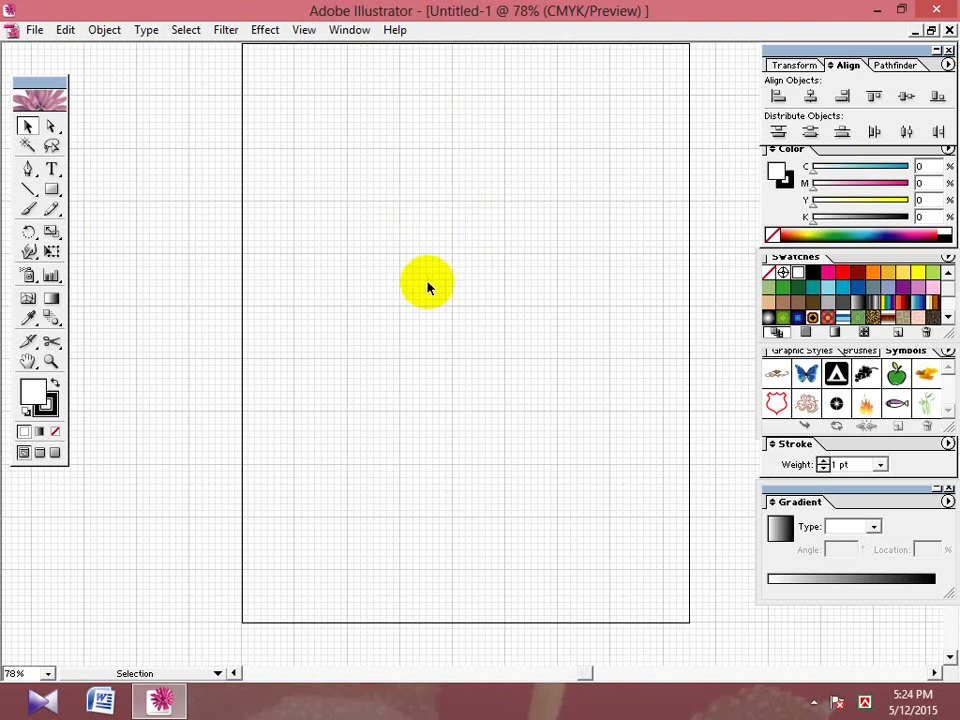
pyautogui.moveTo(476, 257); pyautogui.dragTo(483, 278)
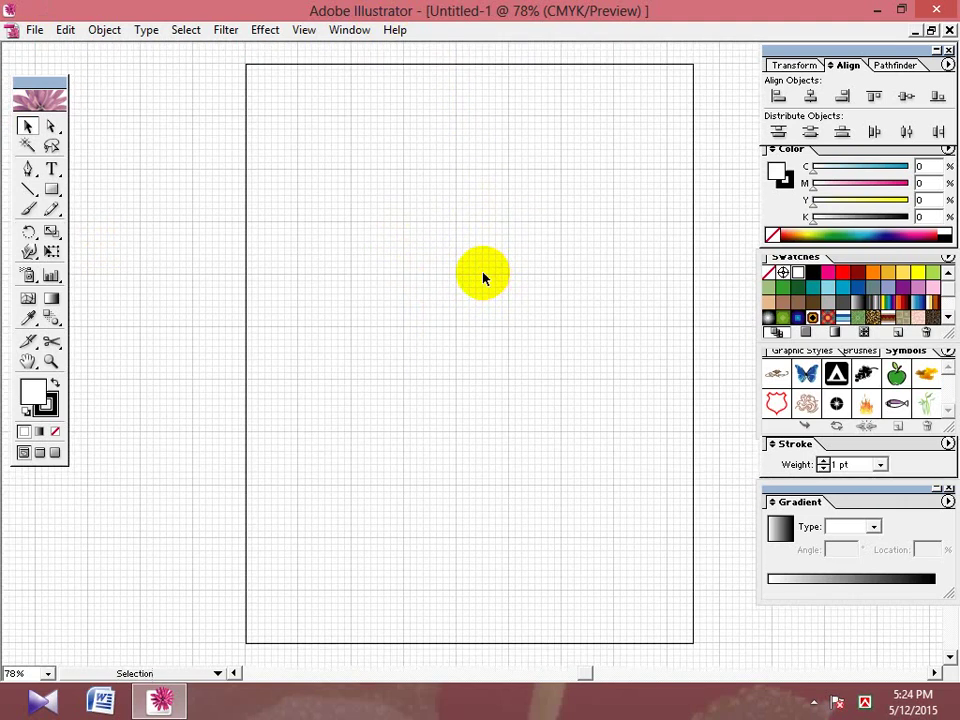
pyautogui.hotkey('ctrl', '+')
pyautogui.hotkey('ctrl', '+')
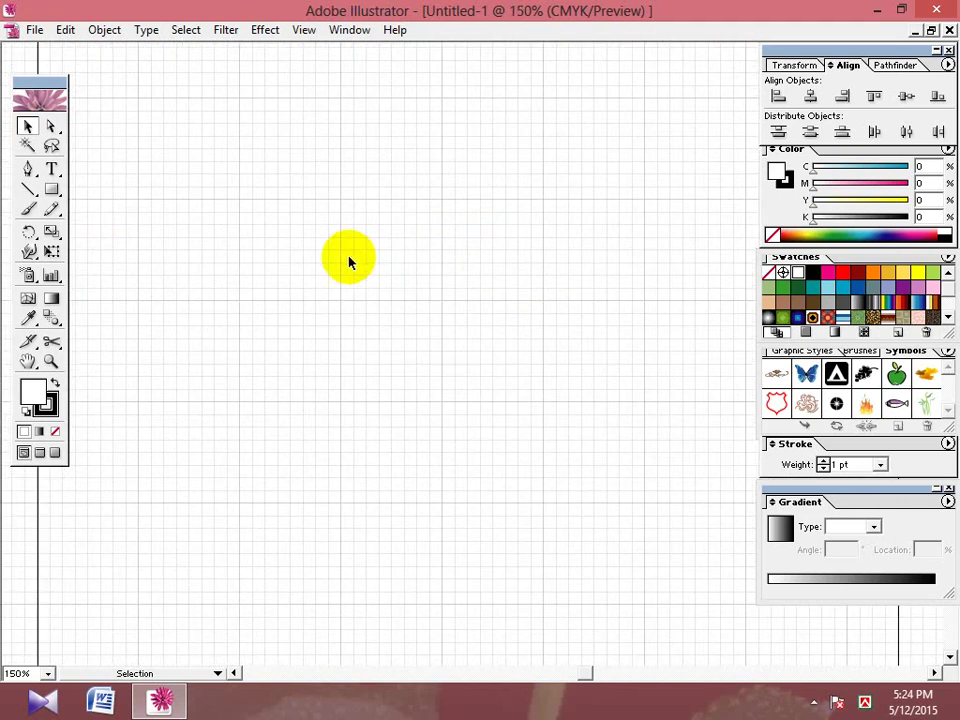
pyautogui.moveTo(349, 259); pyautogui.dragTo(240, 131)
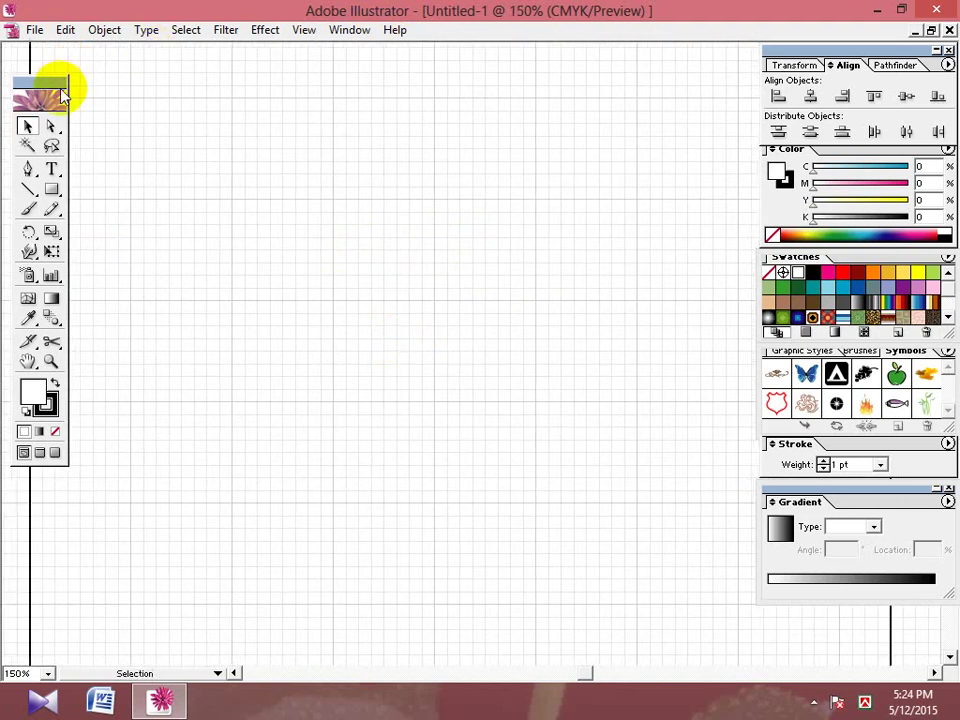
pyautogui.moveTo(60, 84); pyautogui.dragTo(174, 92)
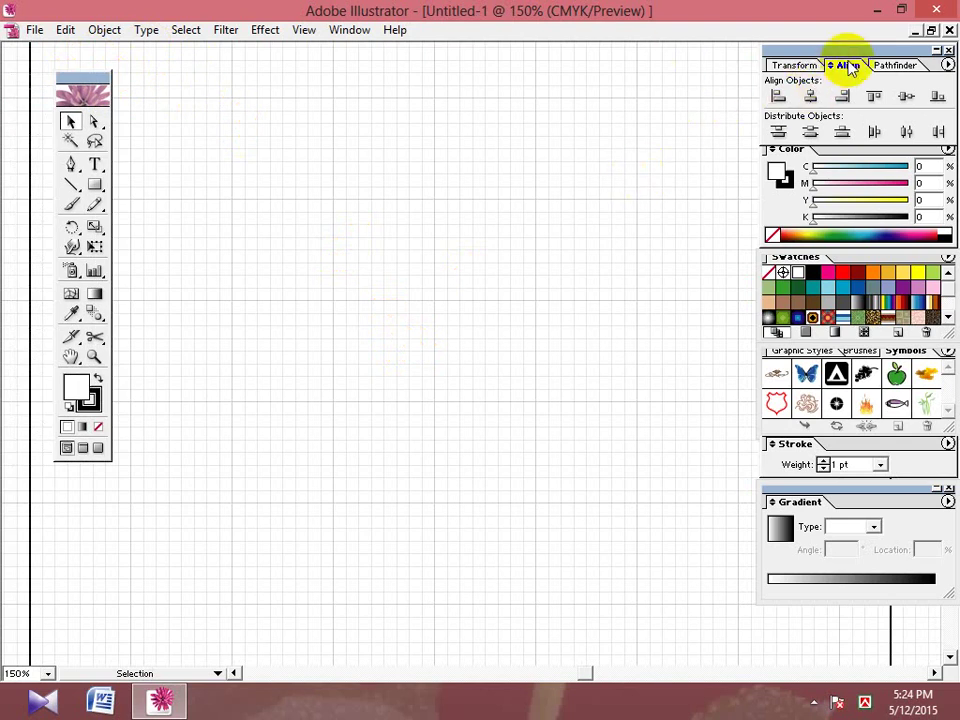
pyautogui.click(947, 50)
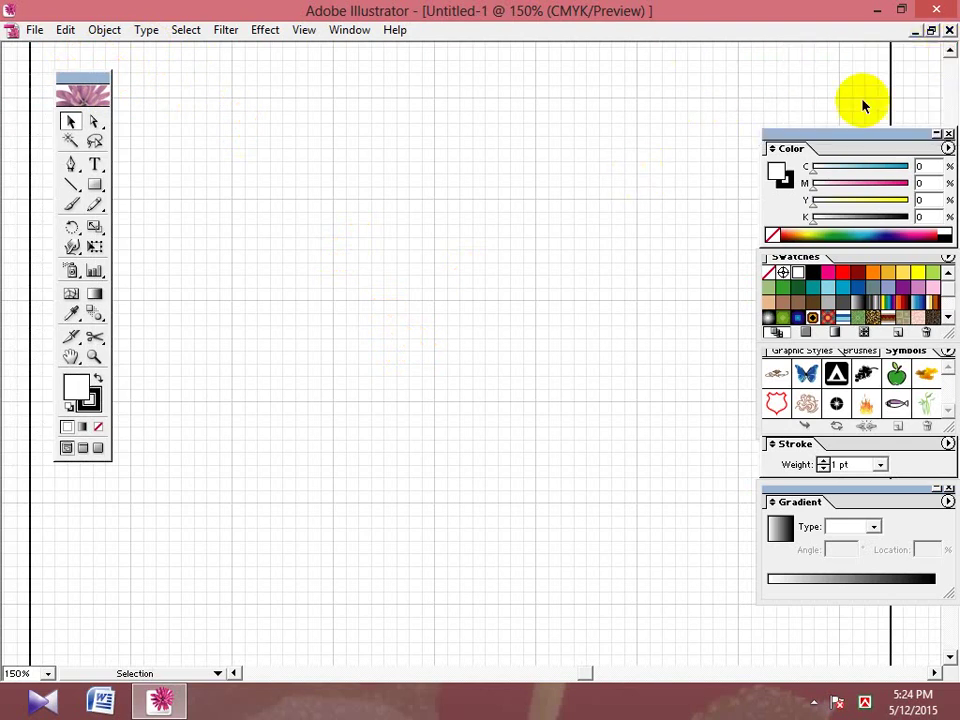
# Move the Color palette stack up into the freed space and close the Gradient palette.
pyautogui.moveTo(868, 118); pyautogui.dragTo(852, 36)
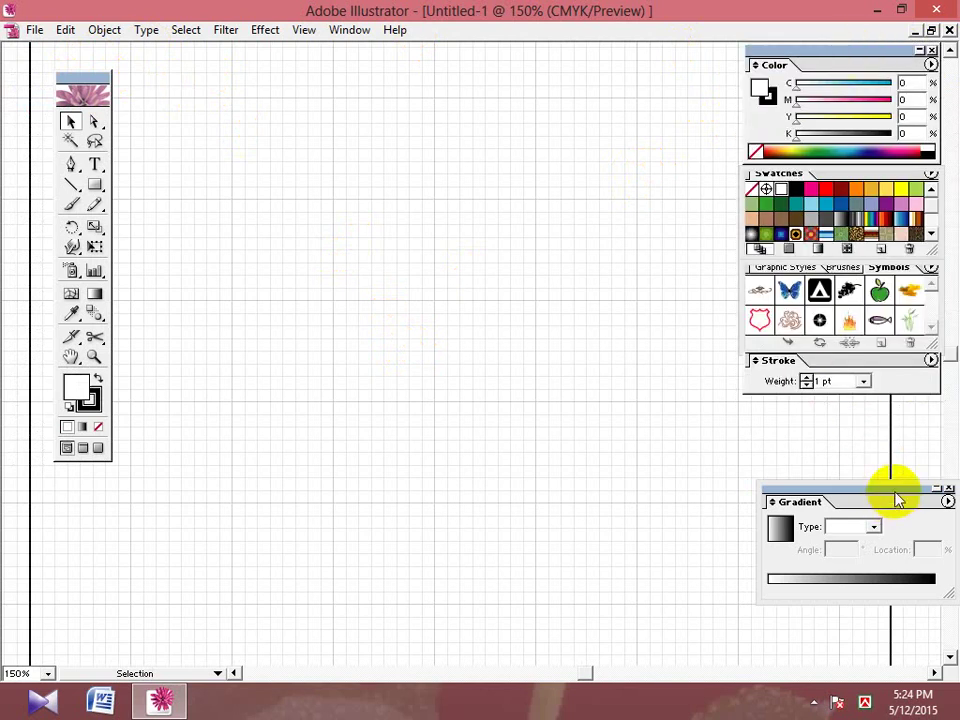
pyautogui.moveTo(896, 499); pyautogui.dragTo(842, 436)
pyautogui.click(894, 427)
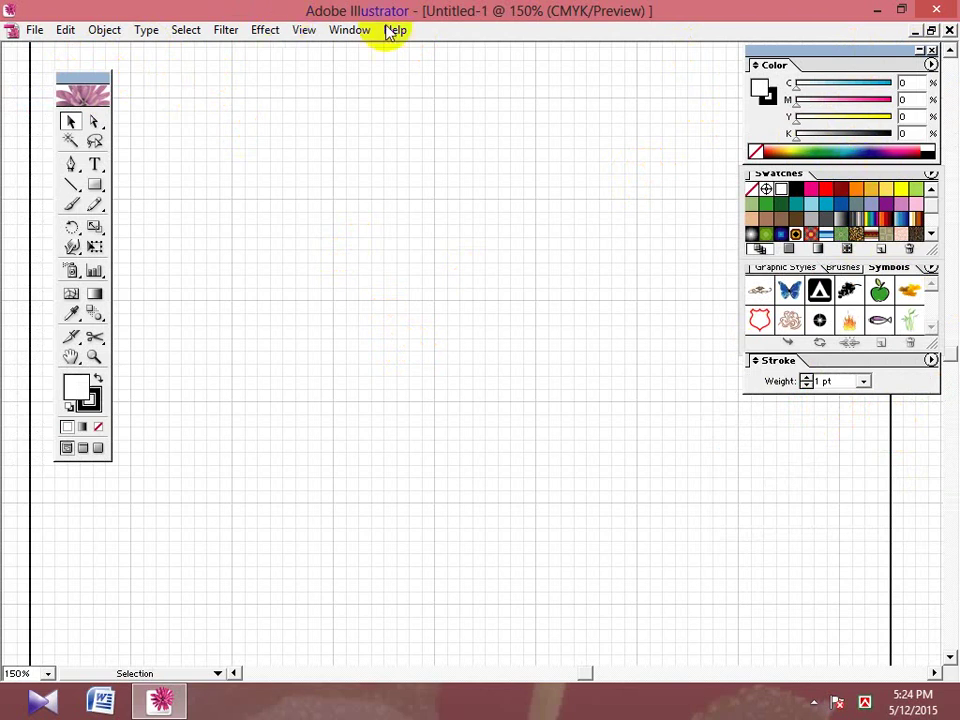
pyautogui.click(342, 30)
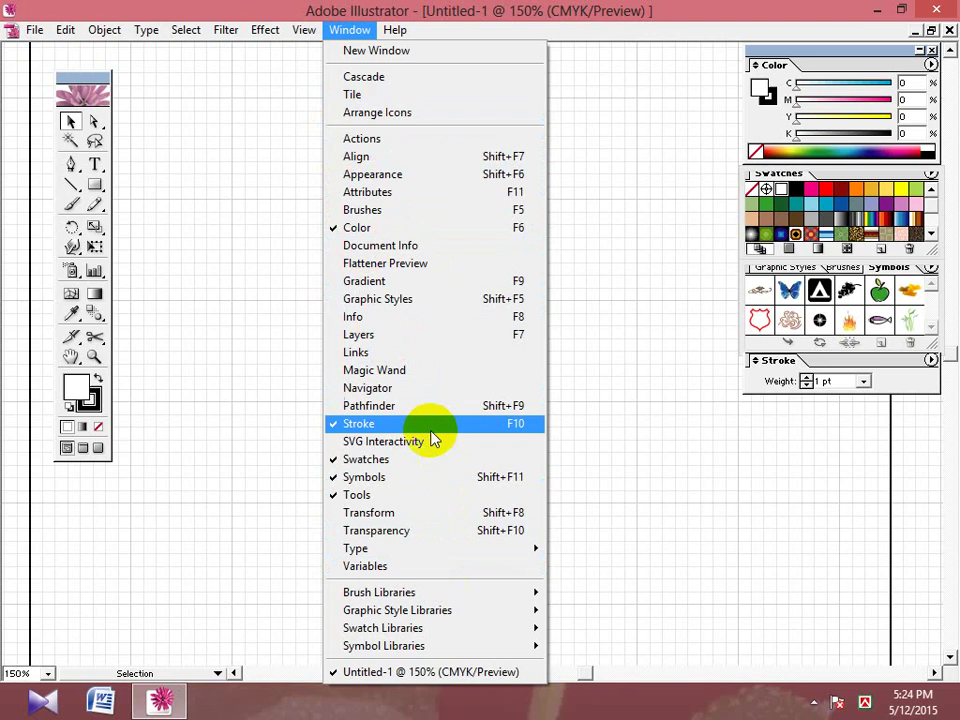
pyautogui.click(355, 156)
pyautogui.moveTo(806, 60)
pyautogui.mouseDown()
pyautogui.moveTo(827, 459)
pyautogui.moveTo(790, 394)
pyautogui.mouseUp()
pyautogui.moveTo(530, 390); pyautogui.dragTo(530, 392)
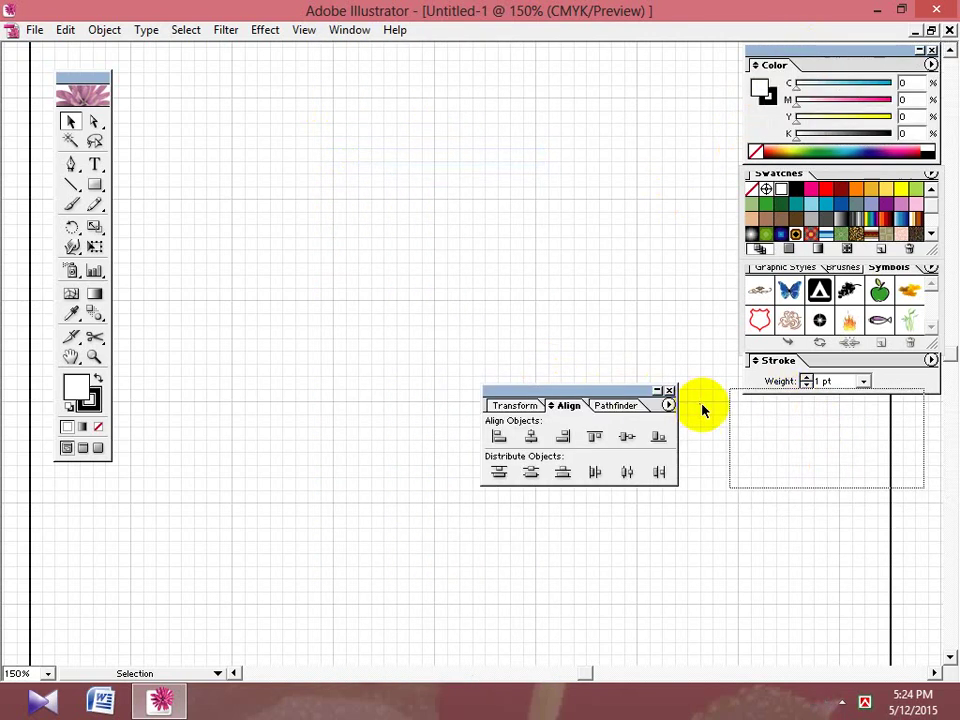
pyautogui.click(665, 393)
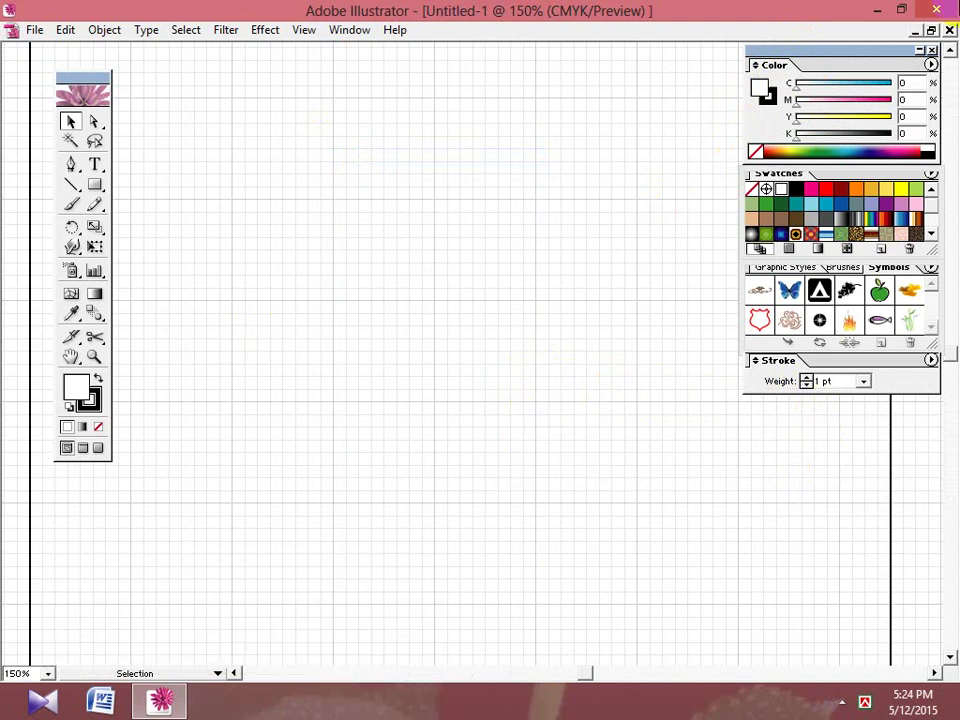
# Draw a large horizontal rectangle on the artboard with no stroke and a green fill (C 80, M 0, Y 100, K 0).
pyautogui.press('d')
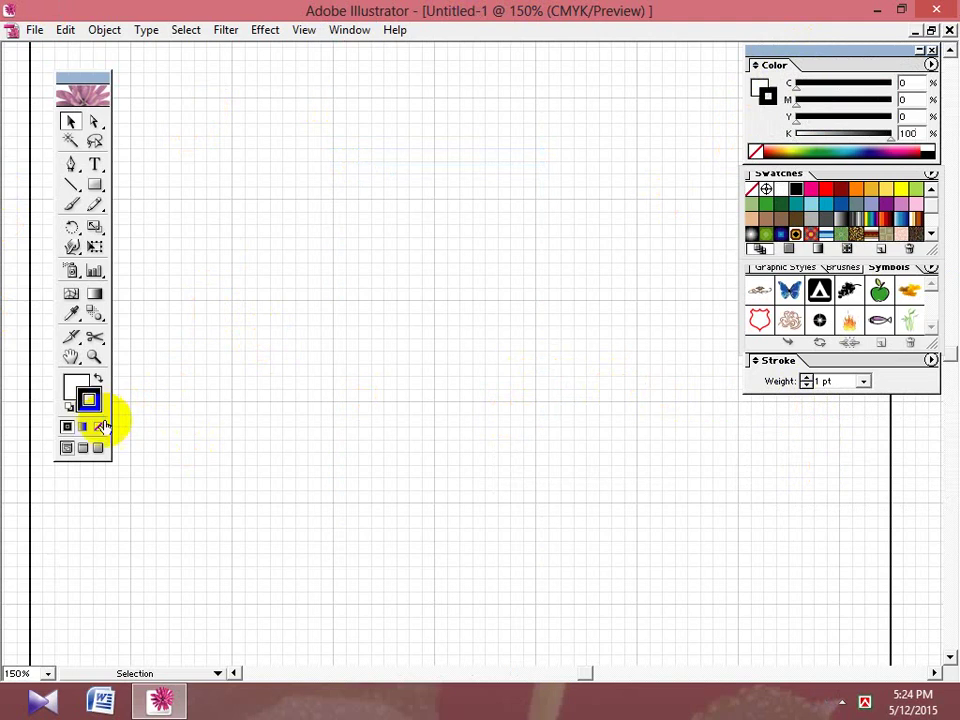
pyautogui.click(98, 428)
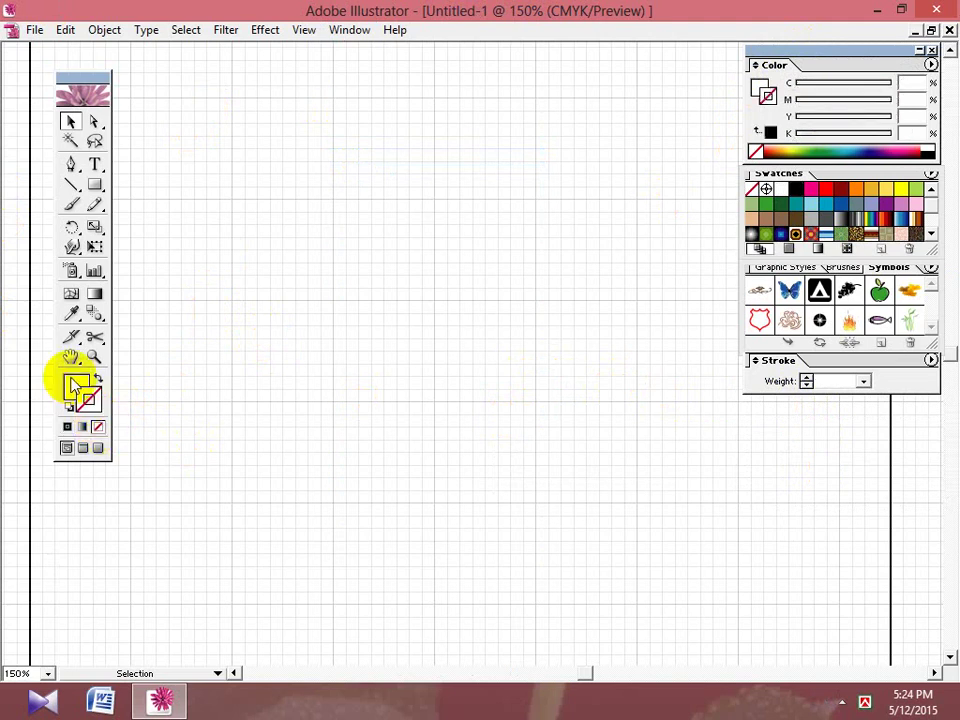
pyautogui.click(766, 204)
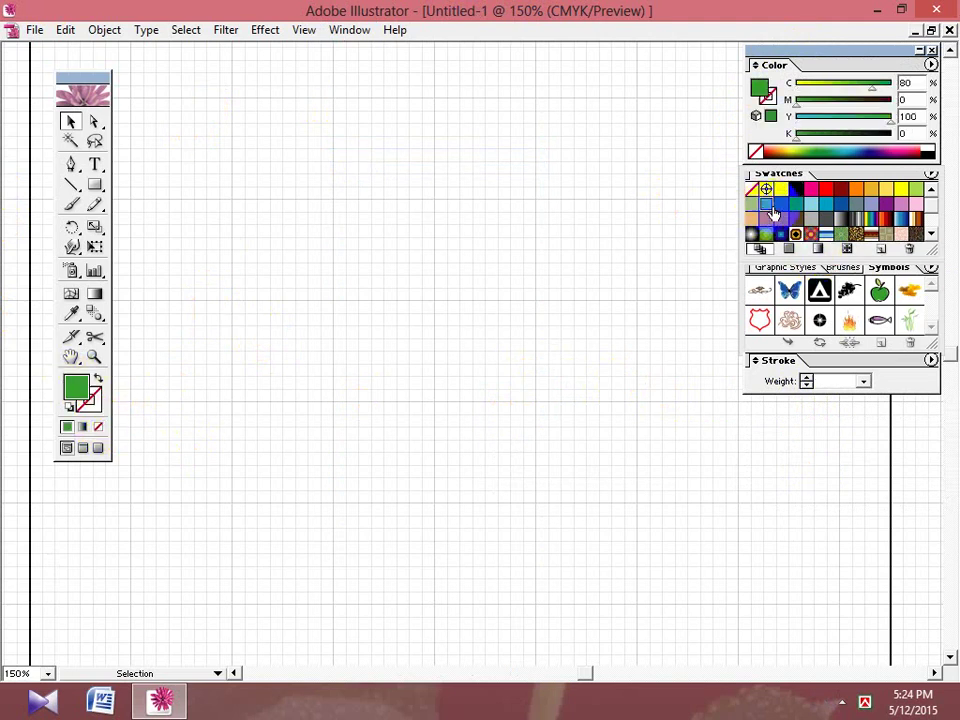
pyautogui.click(95, 185)
pyautogui.moveTo(215, 282); pyautogui.dragTo(613, 521)
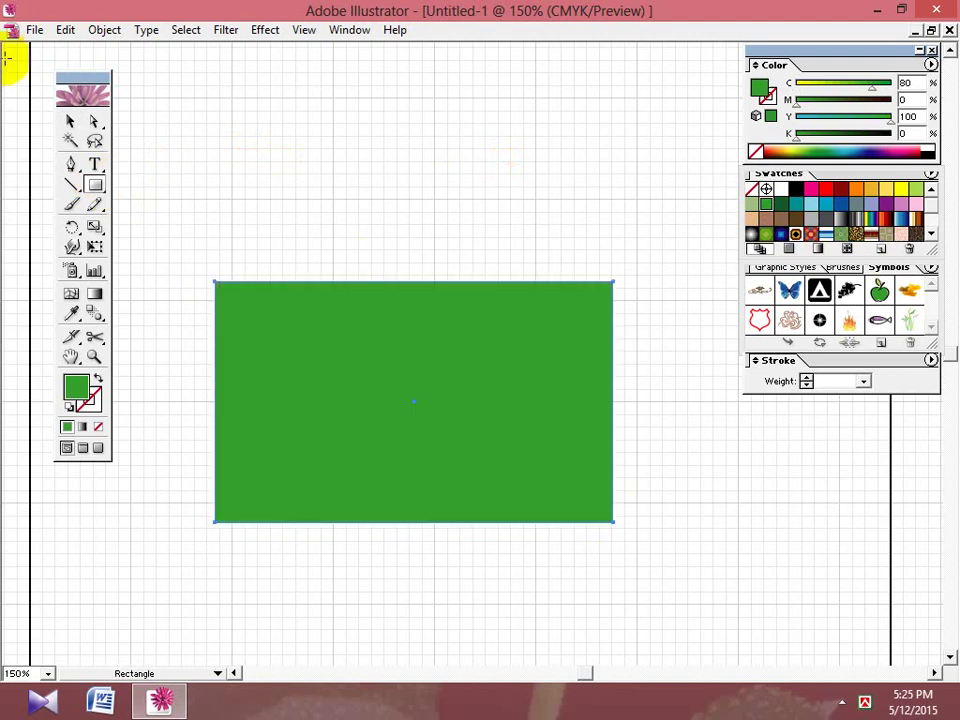
# Move the green rectangle up on the artboard and narrow it slightly from its right side.
pyautogui.click(70, 121)
pyautogui.moveTo(371, 396); pyautogui.dragTo(384, 288)
pyautogui.click(474, 302)
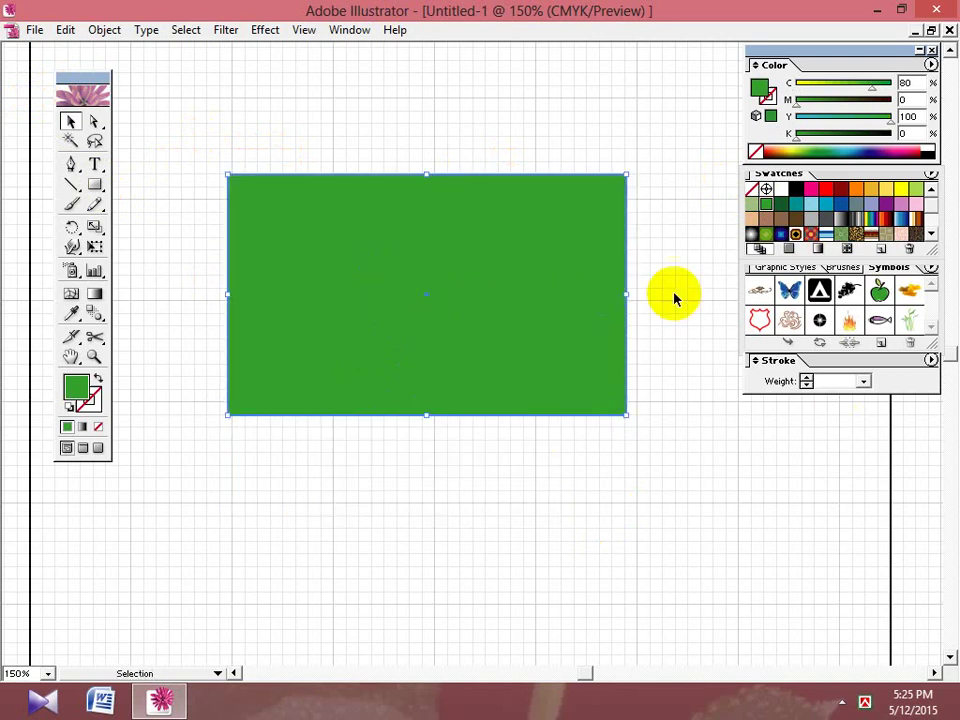
pyautogui.moveTo(630, 296); pyautogui.dragTo(616, 299)
pyautogui.click(671, 332)
pyautogui.moveTo(390, 332); pyautogui.dragTo(396, 341)
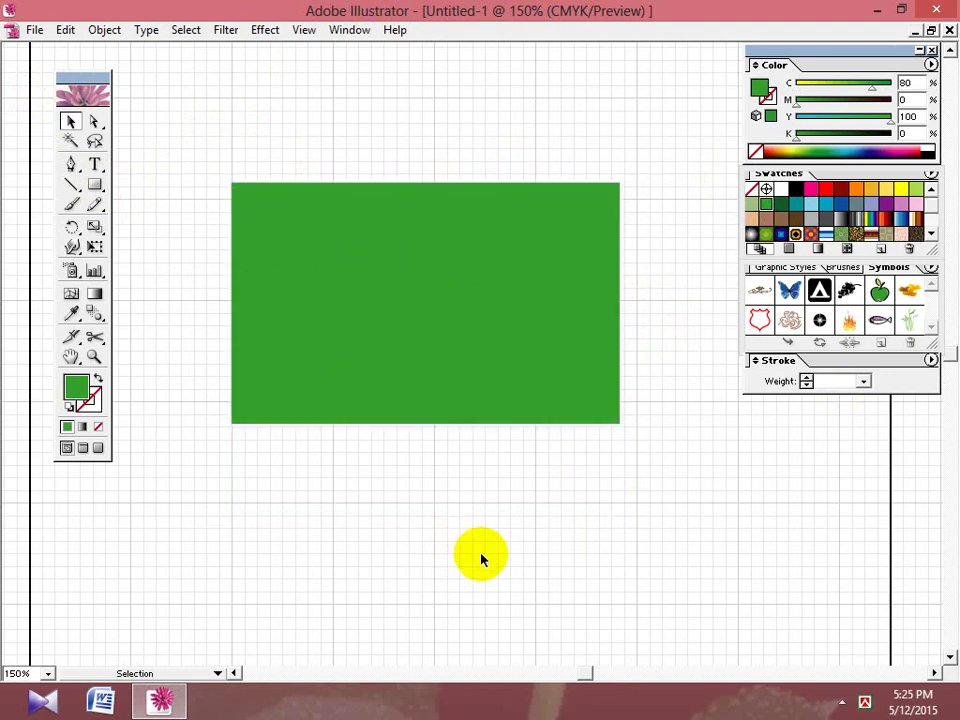
# Set the fill to none and the stroke to black (K 100) for new artwork.
pyautogui.click(436, 343)
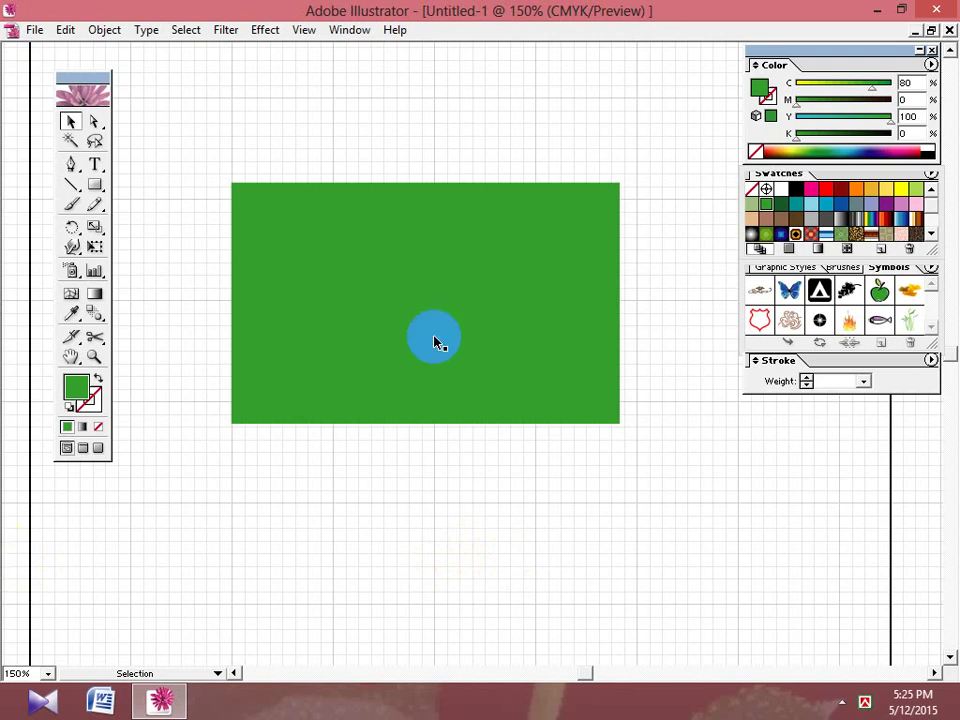
pyautogui.click(99, 429)
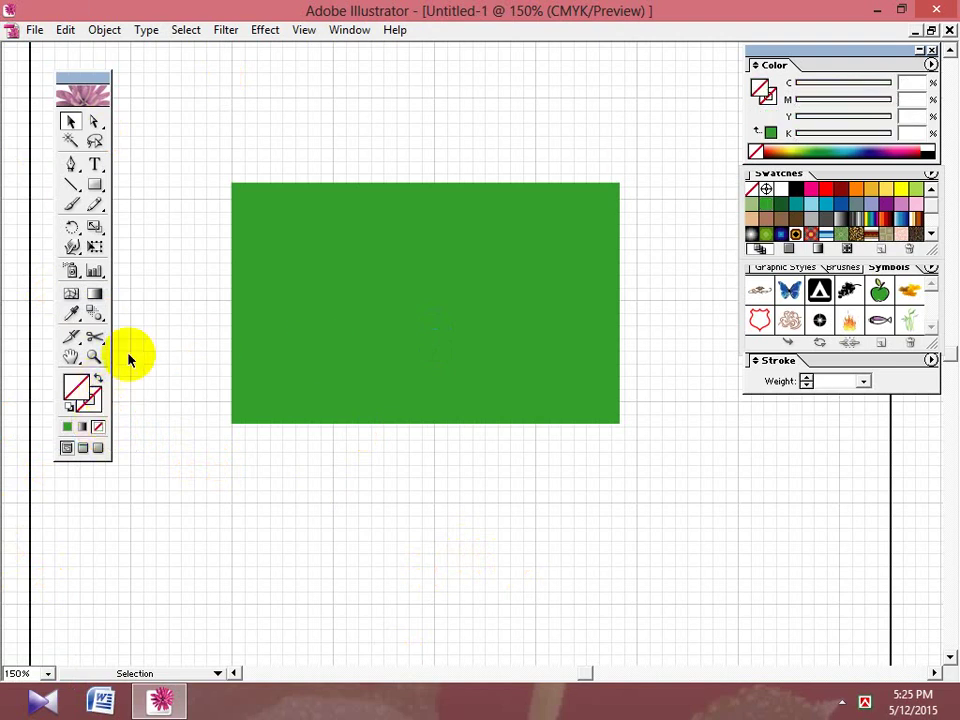
pyautogui.click(92, 398)
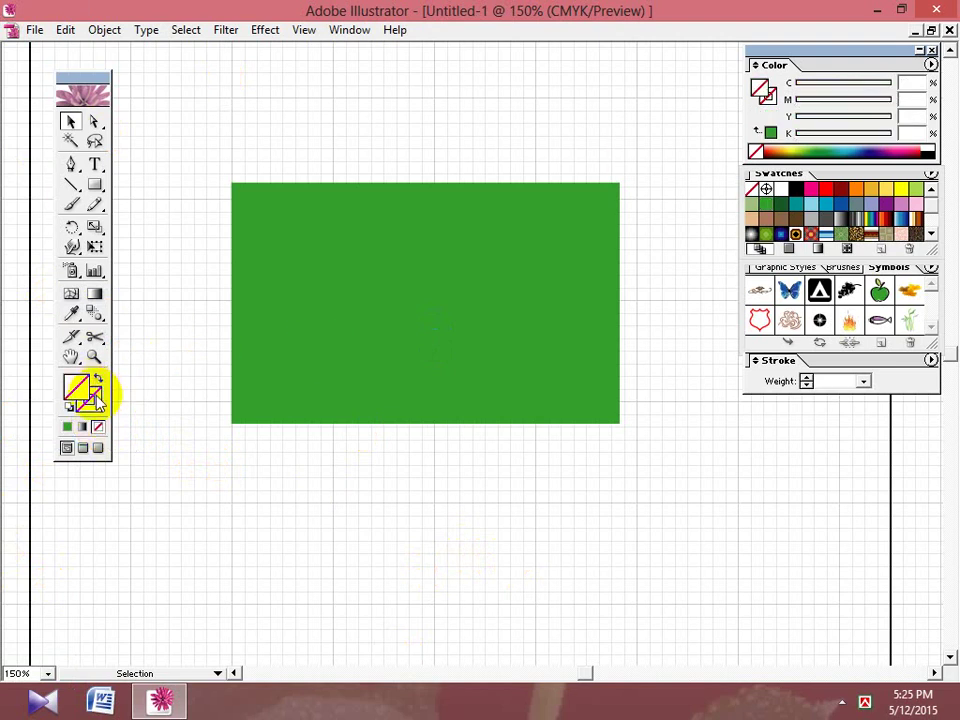
pyautogui.click(796, 189)
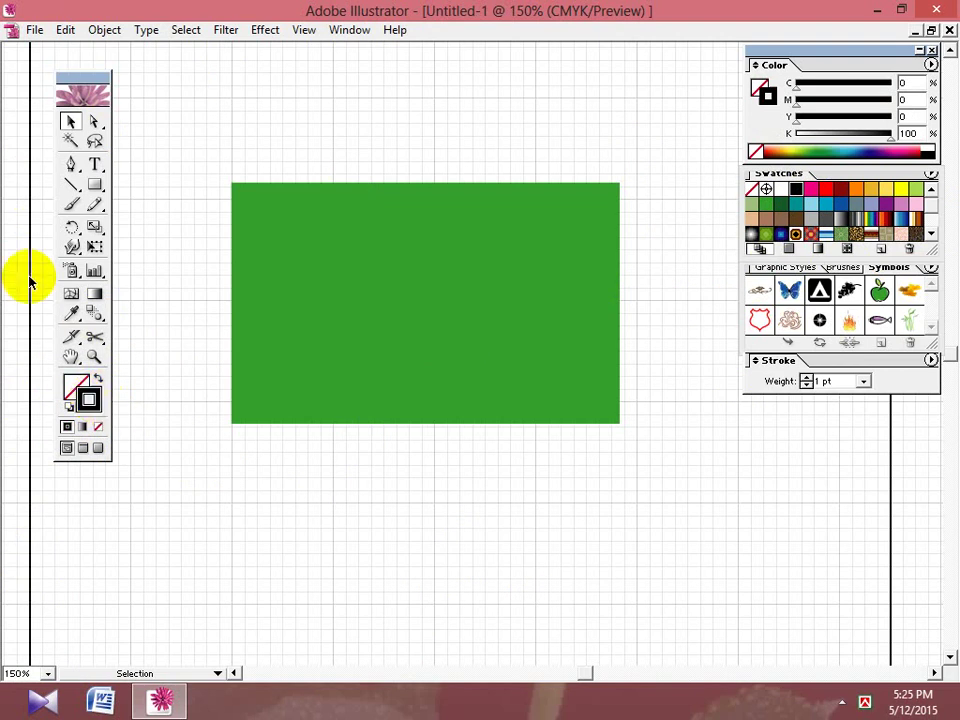
# Draw an arched Pen curve from just outside the green rectangle's lower-left corner to just past its right edge, ending in a corner point.
pyautogui.click(72, 166)
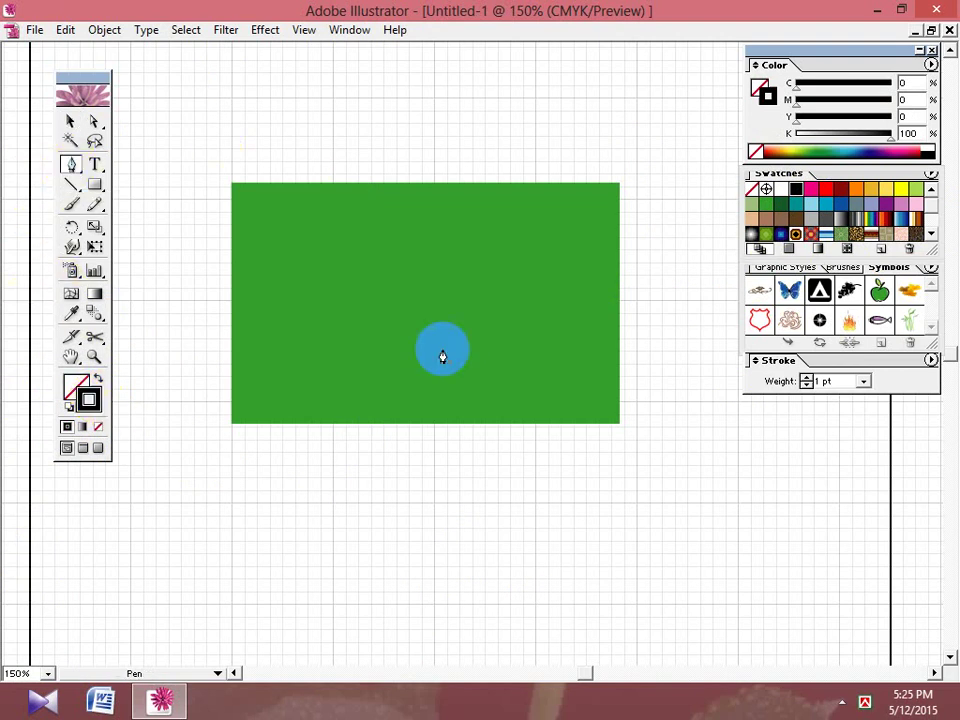
pyautogui.click(223, 430)
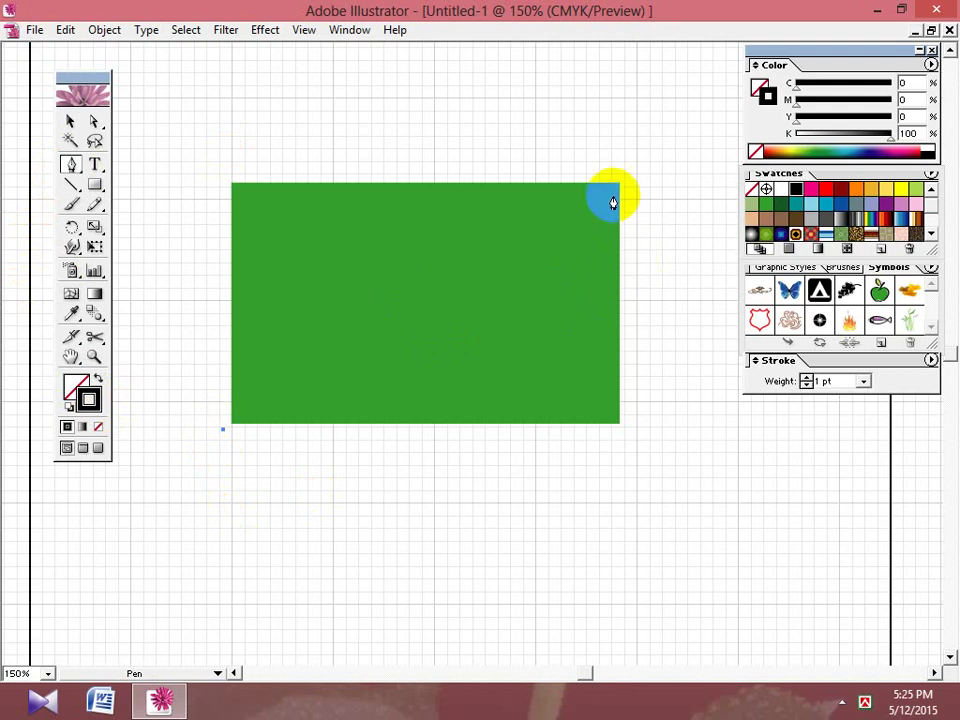
pyautogui.moveTo(633, 259); pyautogui.dragTo(826, 269)
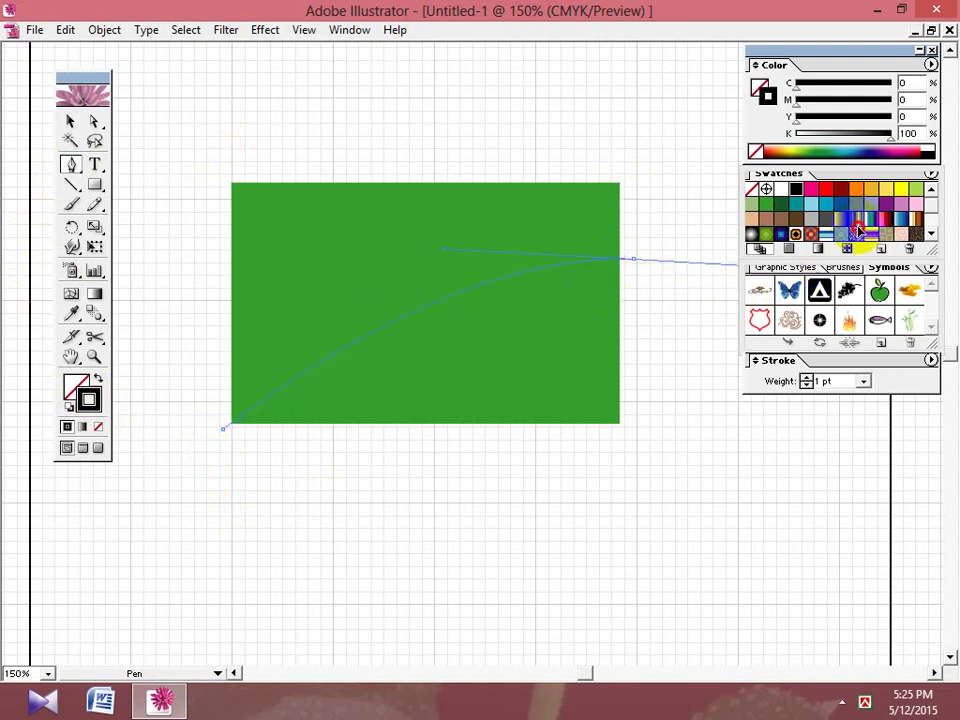
pyautogui.moveTo(858, 230); pyautogui.dragTo(628, 297)
pyautogui.press('space')
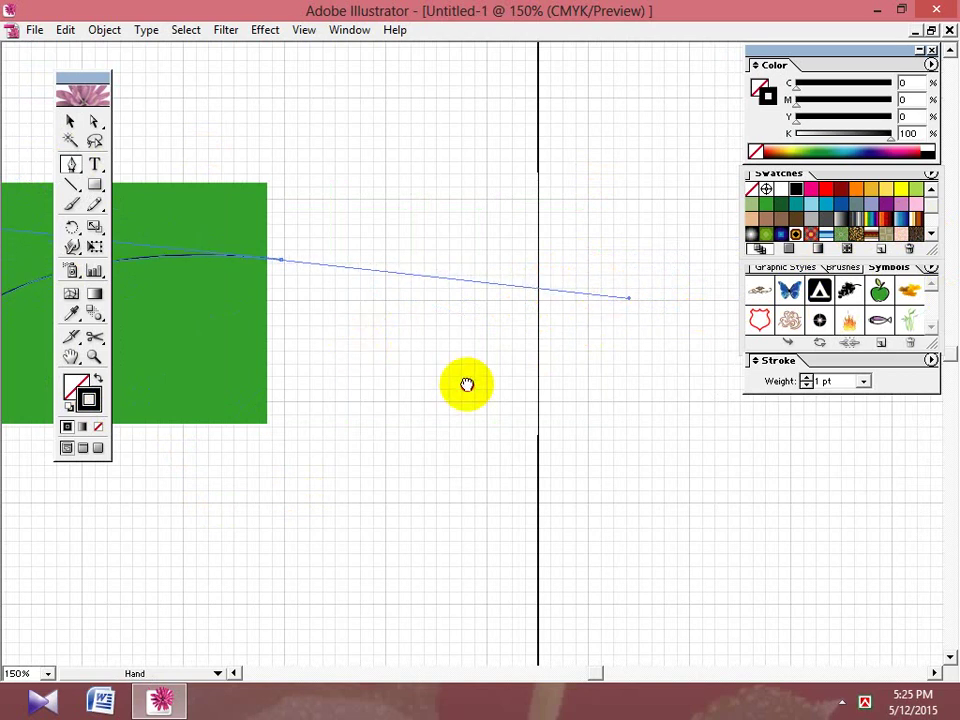
pyautogui.moveTo(340, 340); pyautogui.dragTo(596, 384)
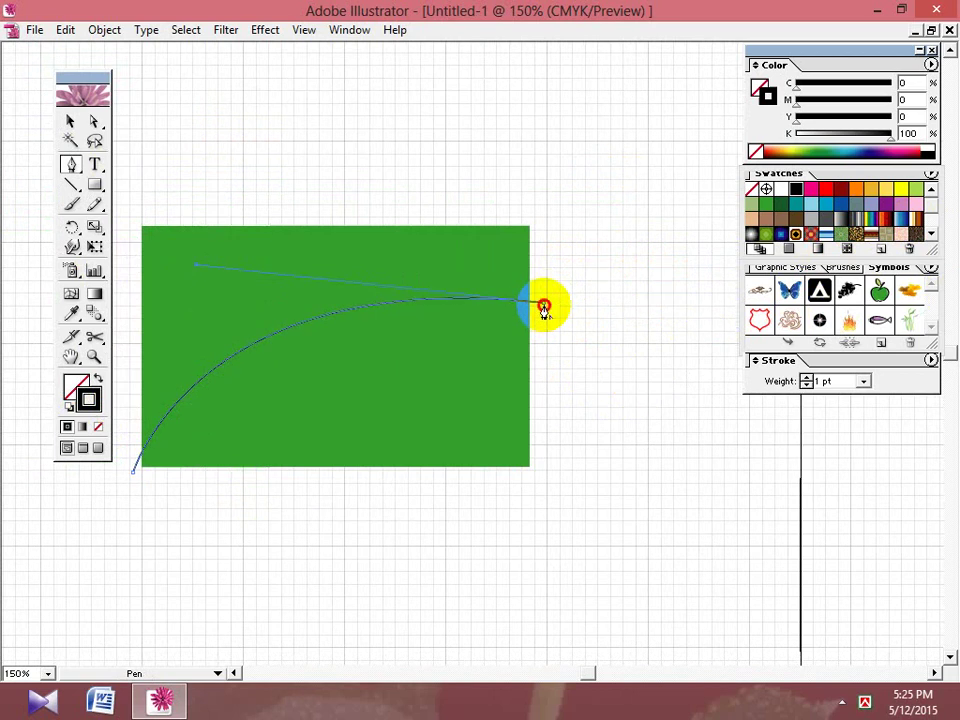
pyautogui.click(539, 312)
# Close the Pen path with a short side beyond the right edge, a curve down to the lower edge, and a straight segment to the start.
pyautogui.click(545, 369)
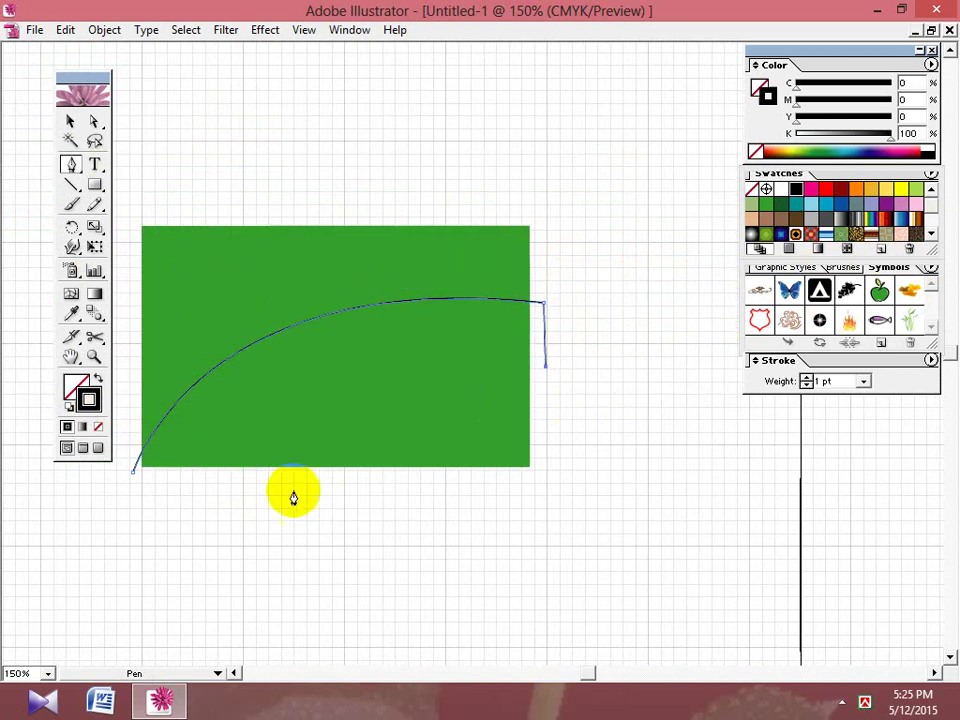
pyautogui.moveTo(328, 474); pyautogui.dragTo(220, 503)
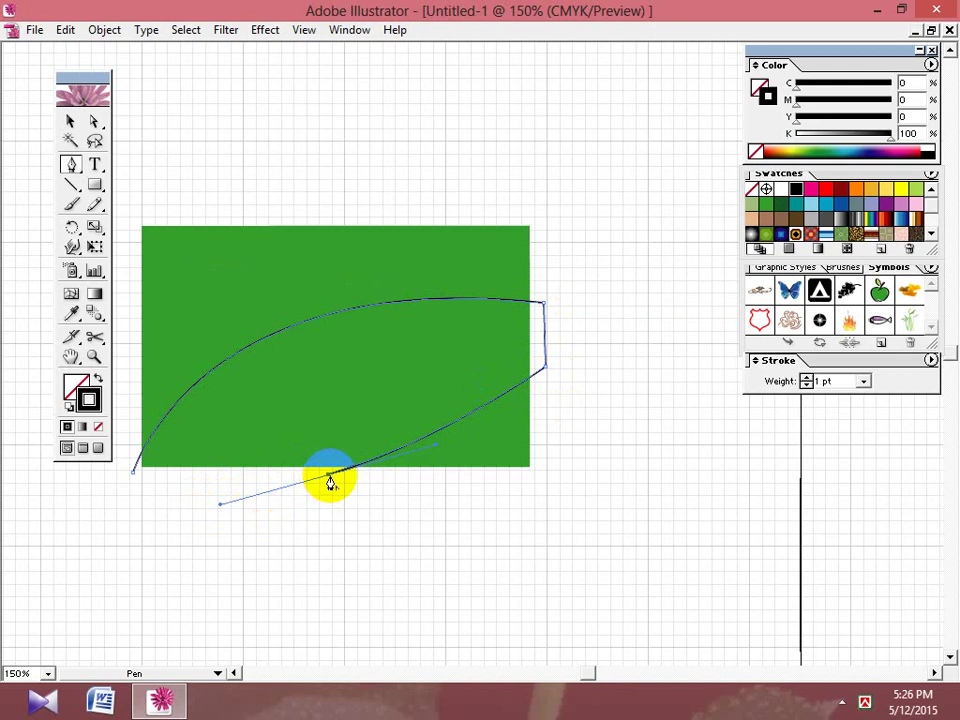
pyautogui.click(329, 475)
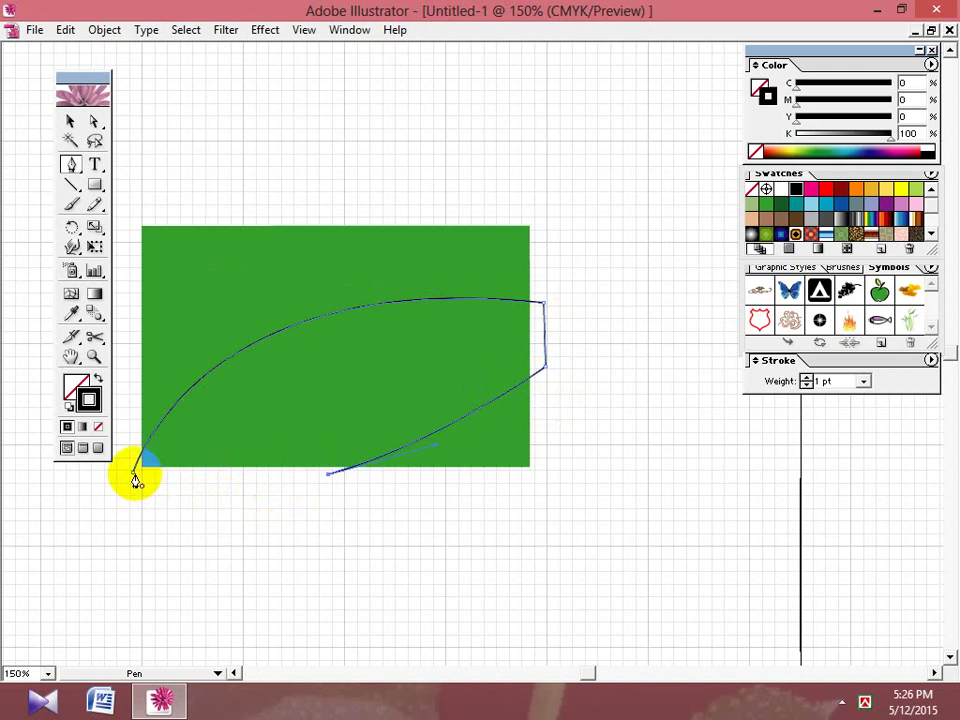
pyautogui.moveTo(136, 479); pyautogui.dragTo(311, 349)
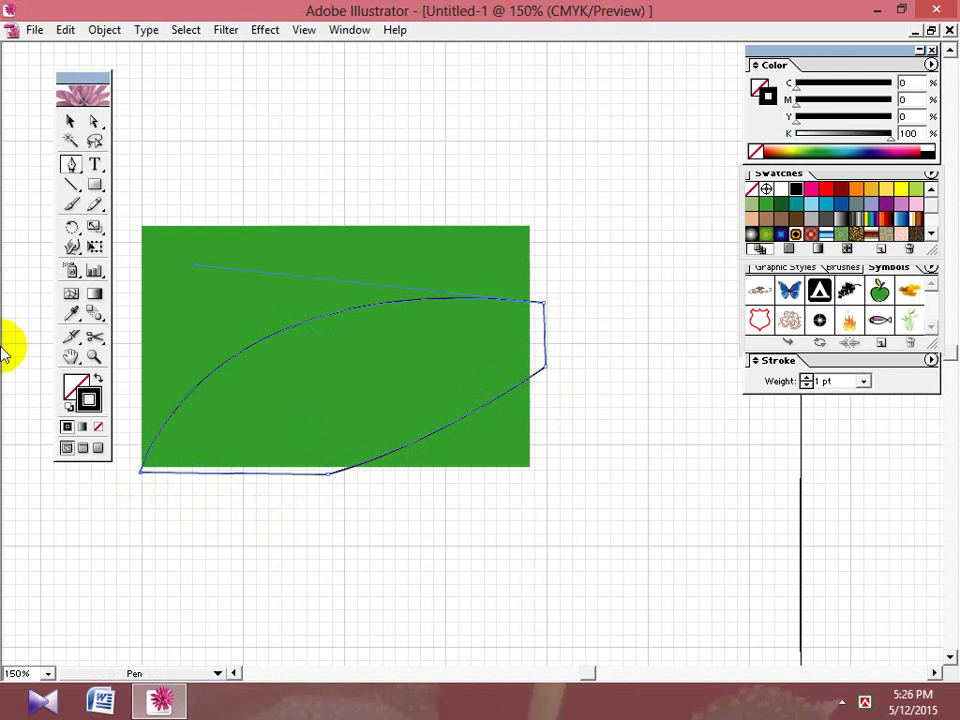
pyautogui.click(70, 121)
pyautogui.click(178, 163)
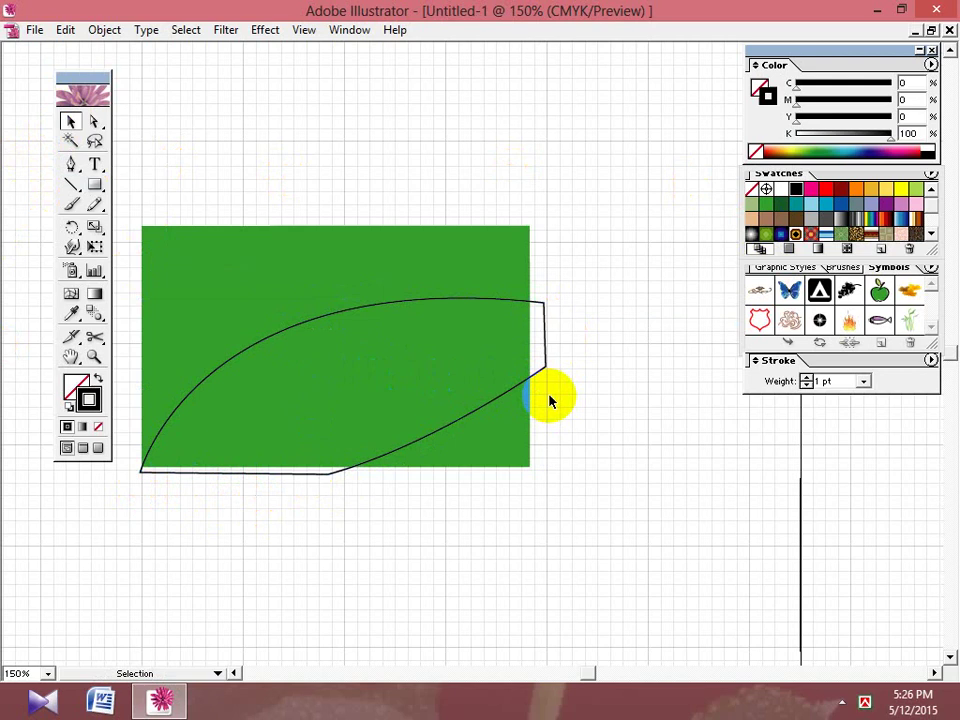
pyautogui.moveTo(594, 293); pyautogui.dragTo(542, 360)
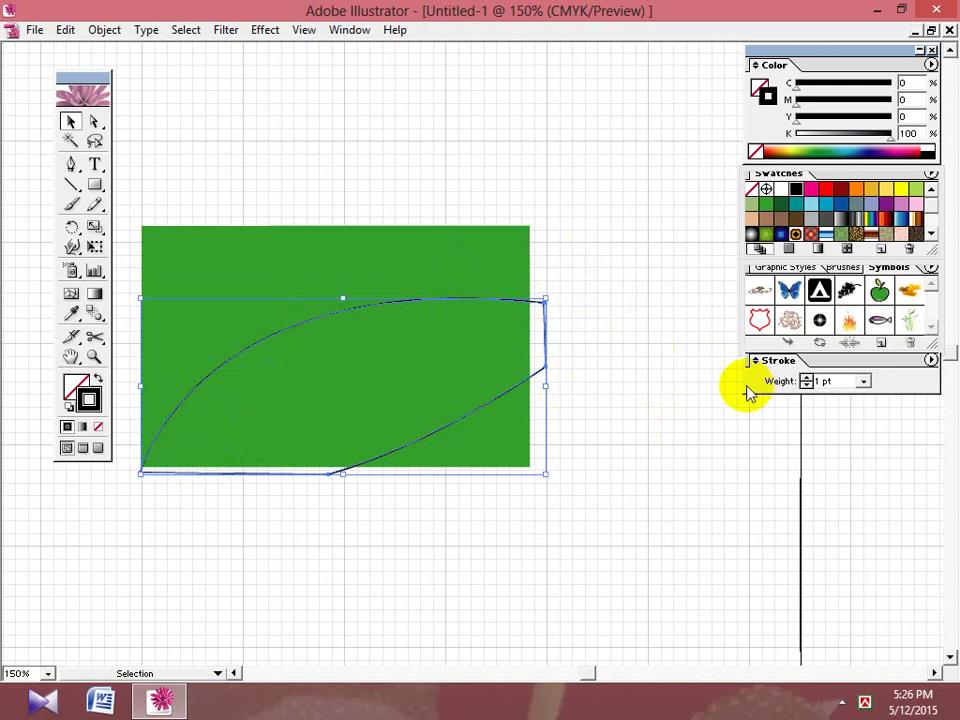
pyautogui.click(695, 345)
pyautogui.click(364, 422)
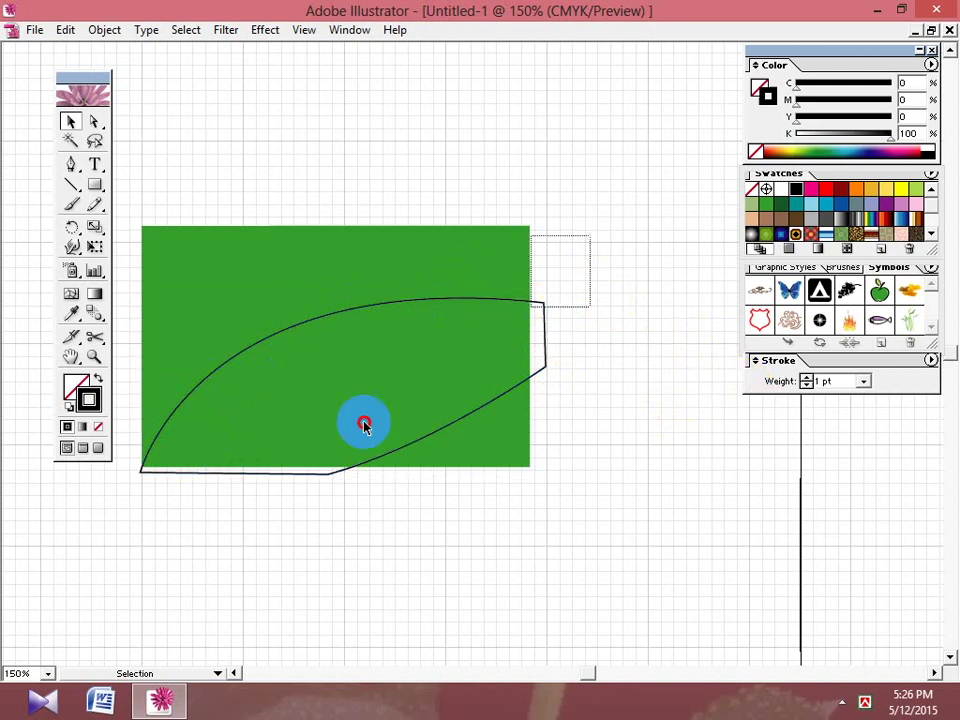
pyautogui.click(403, 549)
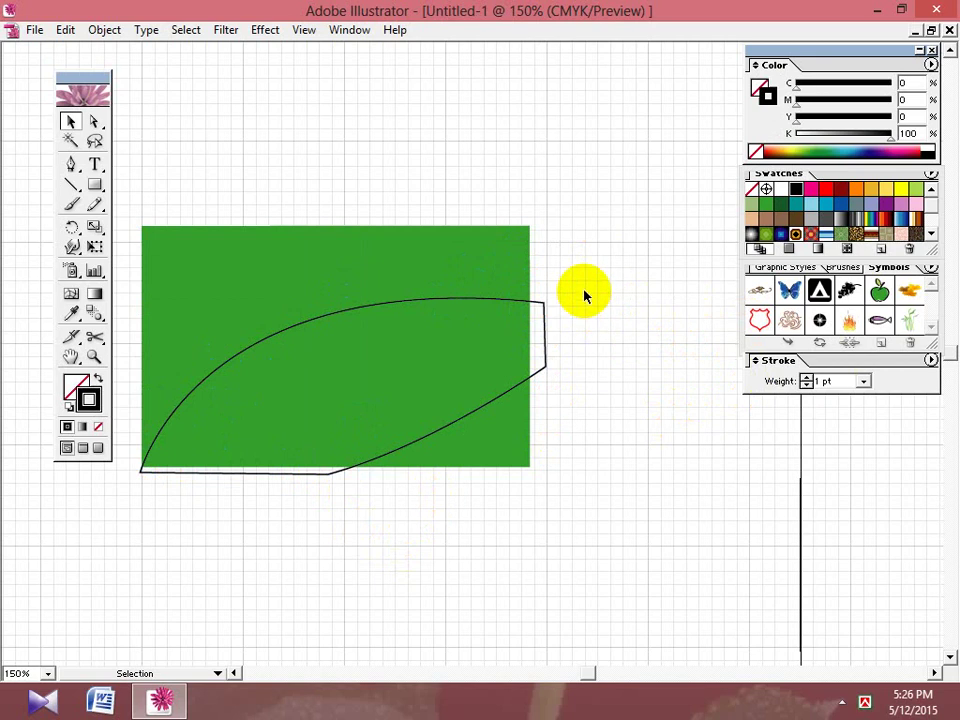
pyautogui.click(563, 312)
# Use the closed Pen path to divide the green rectangle with Divide Objects Below, and deselect the resulting pieces.
pyautogui.moveTo(591, 270); pyautogui.dragTo(538, 342)
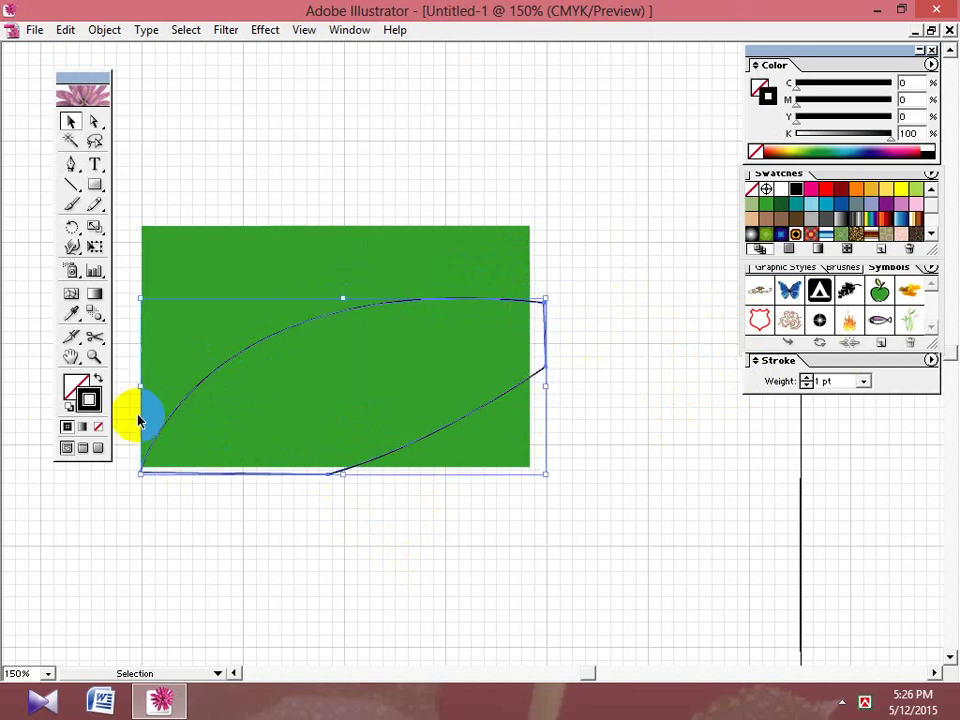
pyautogui.click(106, 32)
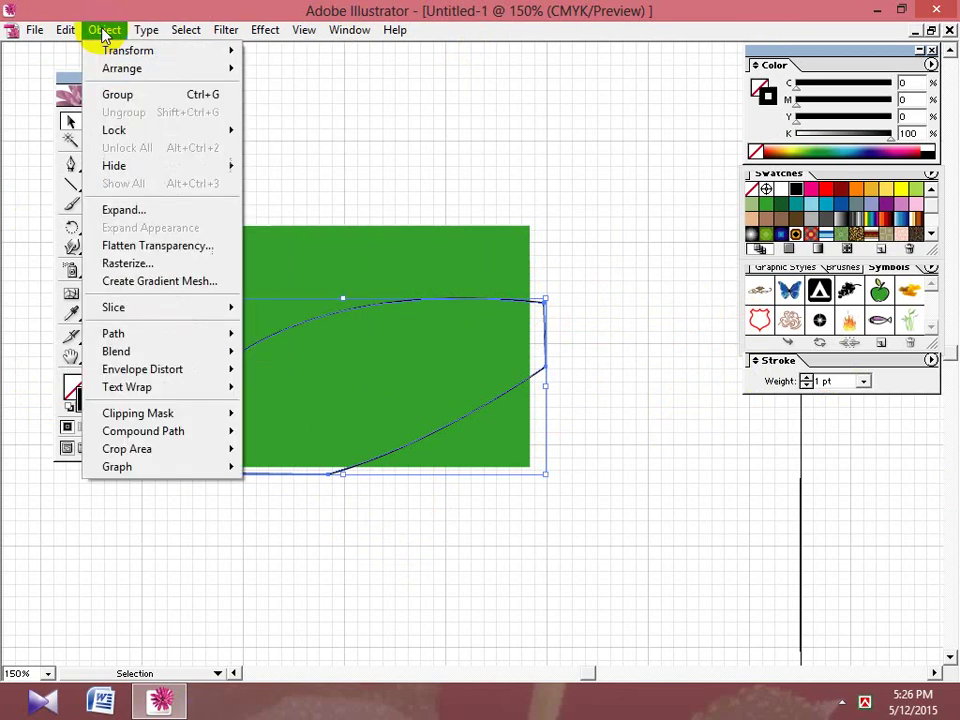
pyautogui.moveTo(168, 340)
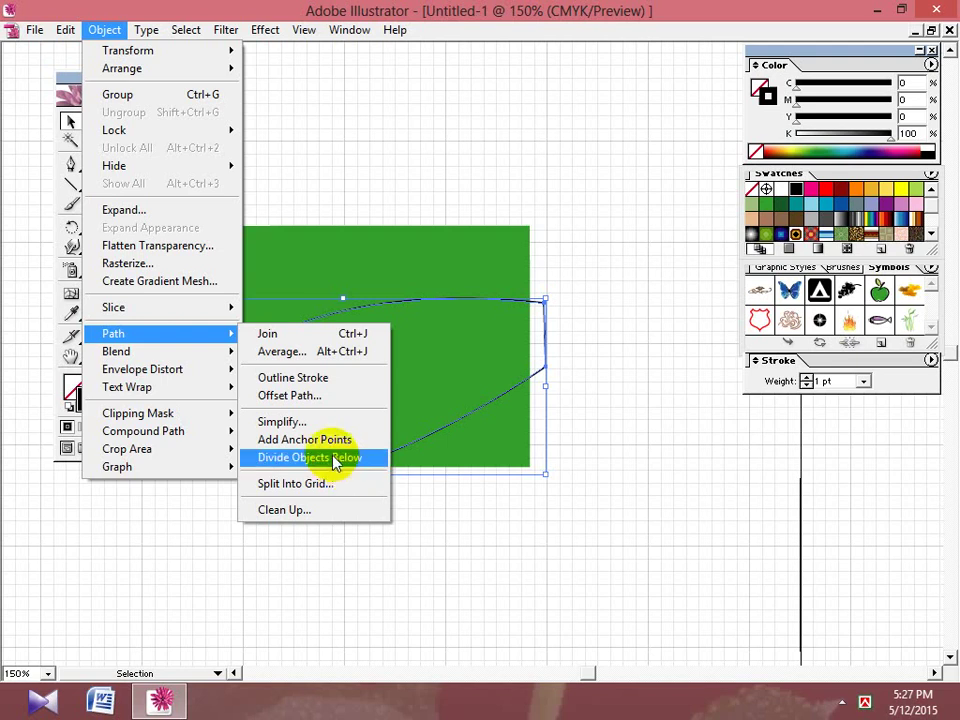
pyautogui.click(340, 462)
pyautogui.click(320, 540)
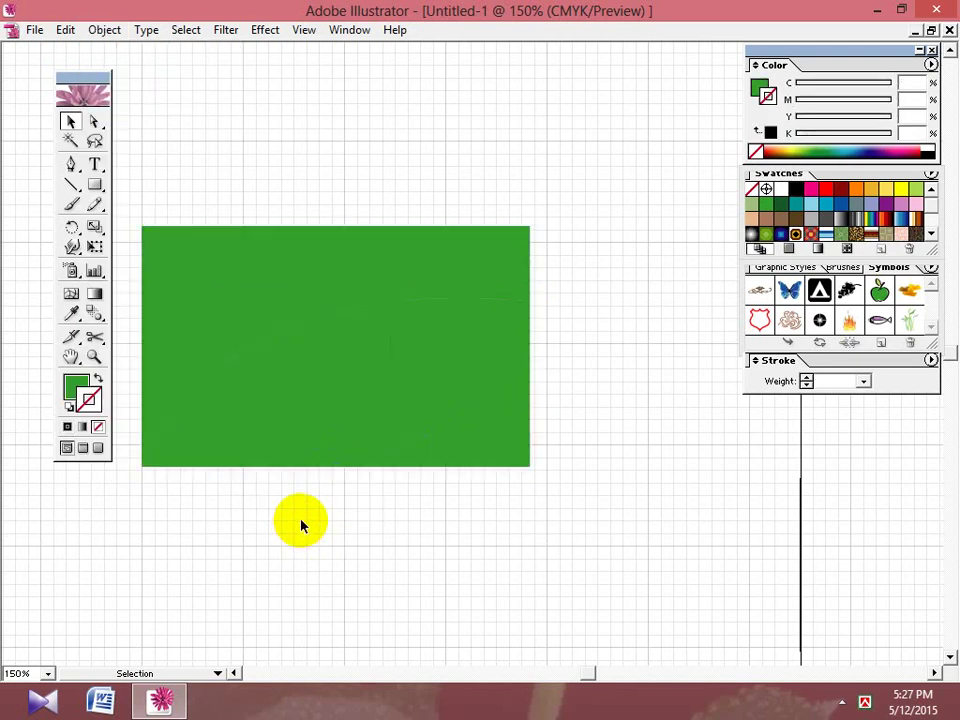
# Pull the leaf-shaped middle piece out of the divided rectangle and delete it.
pyautogui.click(279, 386)
pyautogui.moveTo(279, 386); pyautogui.dragTo(510, 487)
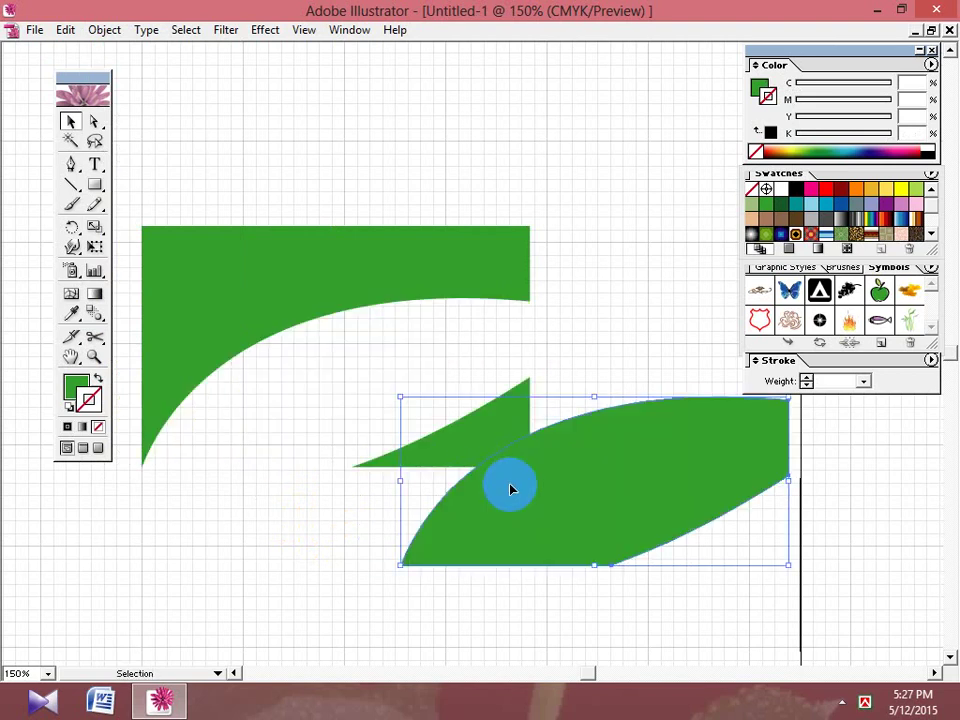
pyautogui.press('Delete')
pyautogui.click(487, 479)
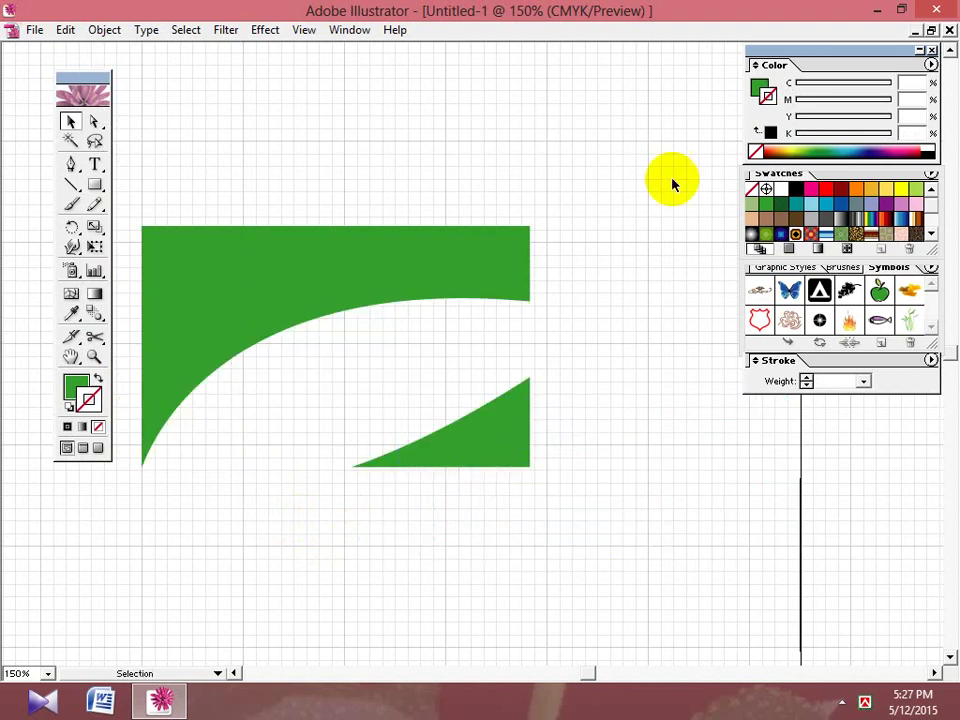
pyautogui.moveTo(630, 430); pyautogui.dragTo(497, 553)
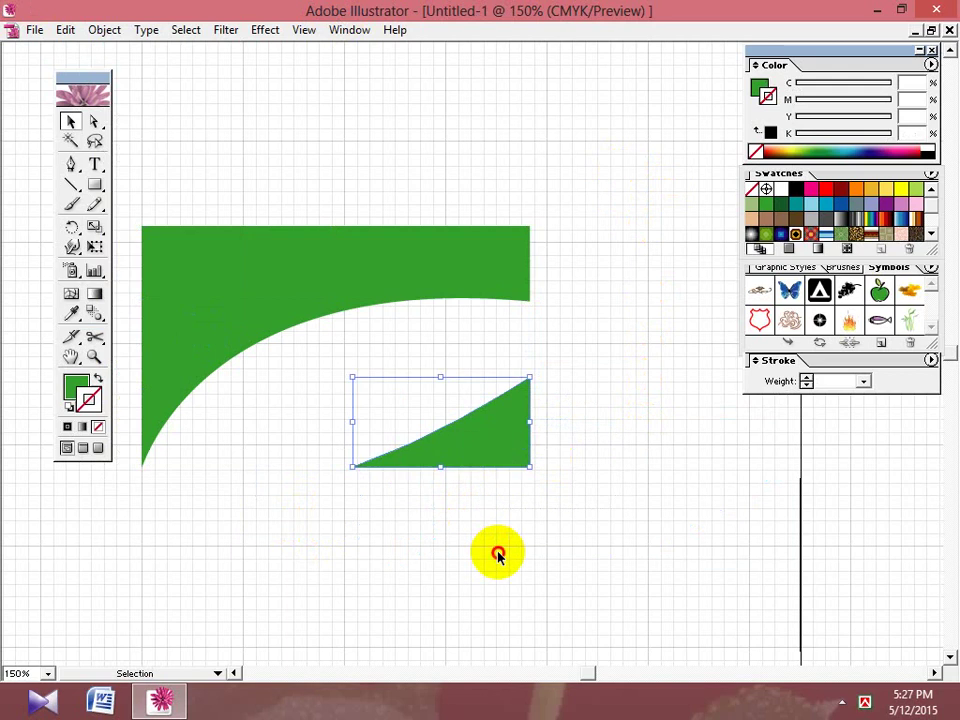
pyautogui.click(563, 410)
pyautogui.click(465, 283)
pyautogui.click(643, 355)
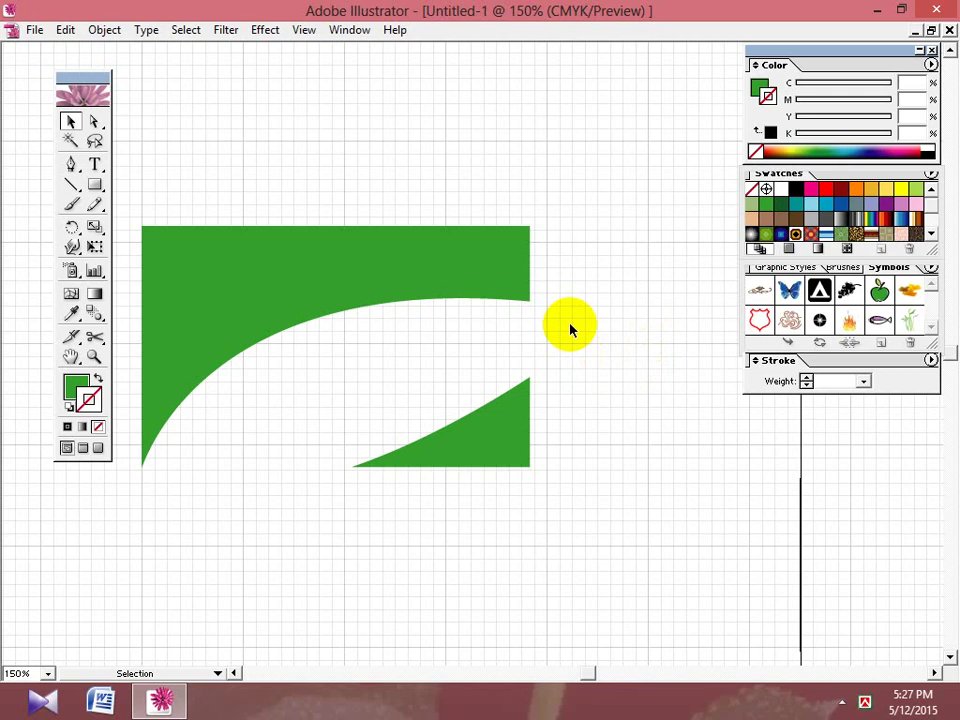
# Group the two remaining green pieces and deselect them.
pyautogui.moveTo(540, 321); pyautogui.dragTo(351, 535)
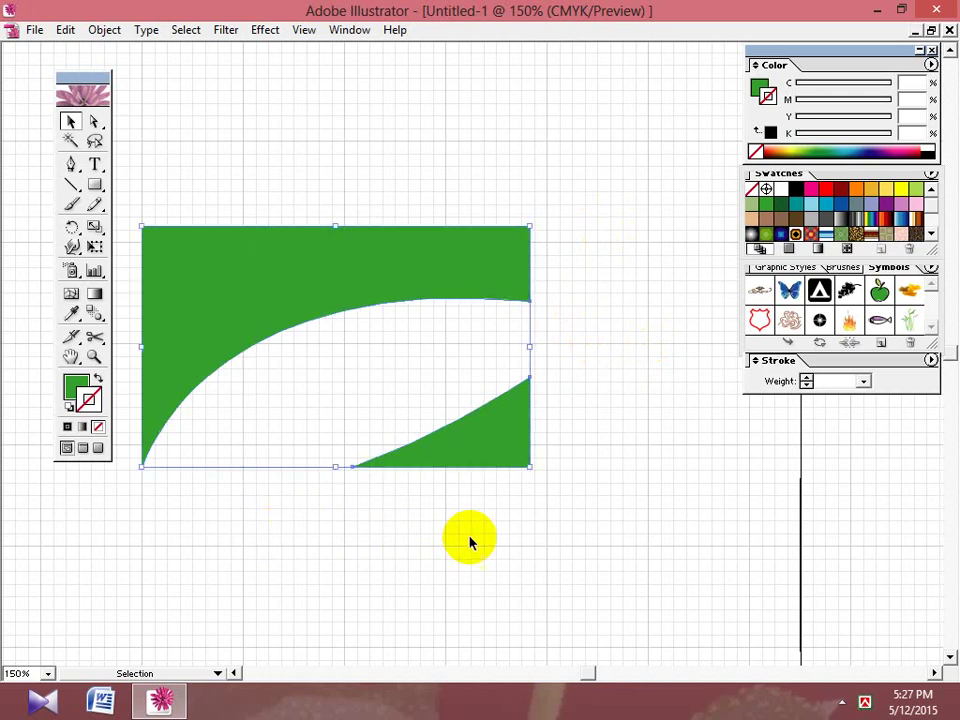
pyautogui.rightClick(356, 361)
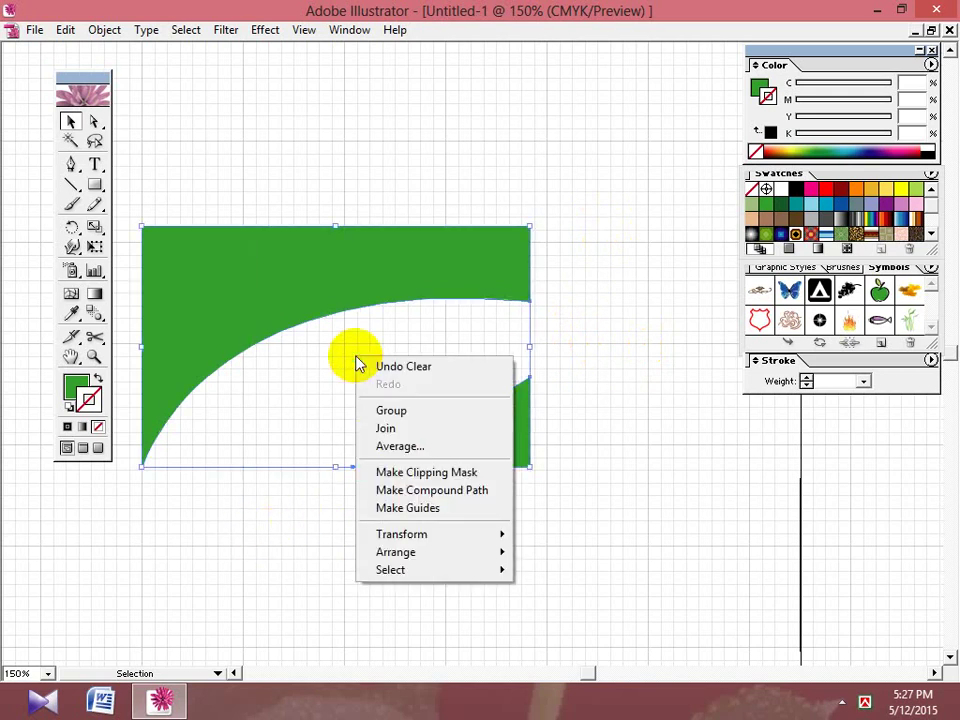
pyautogui.click(434, 411)
pyautogui.click(588, 512)
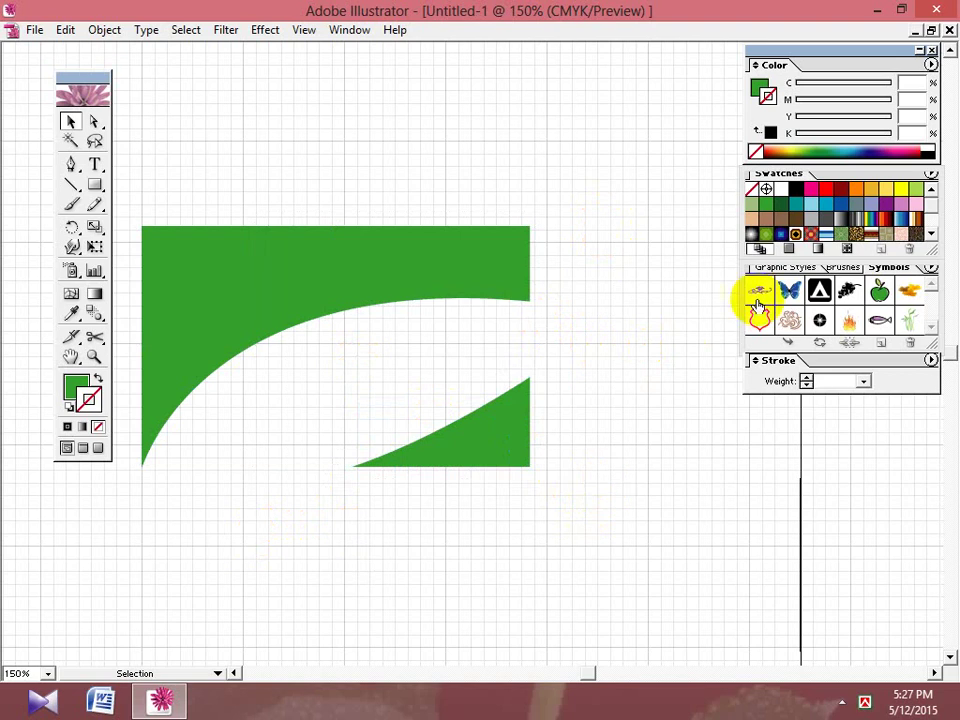
pyautogui.click(663, 182)
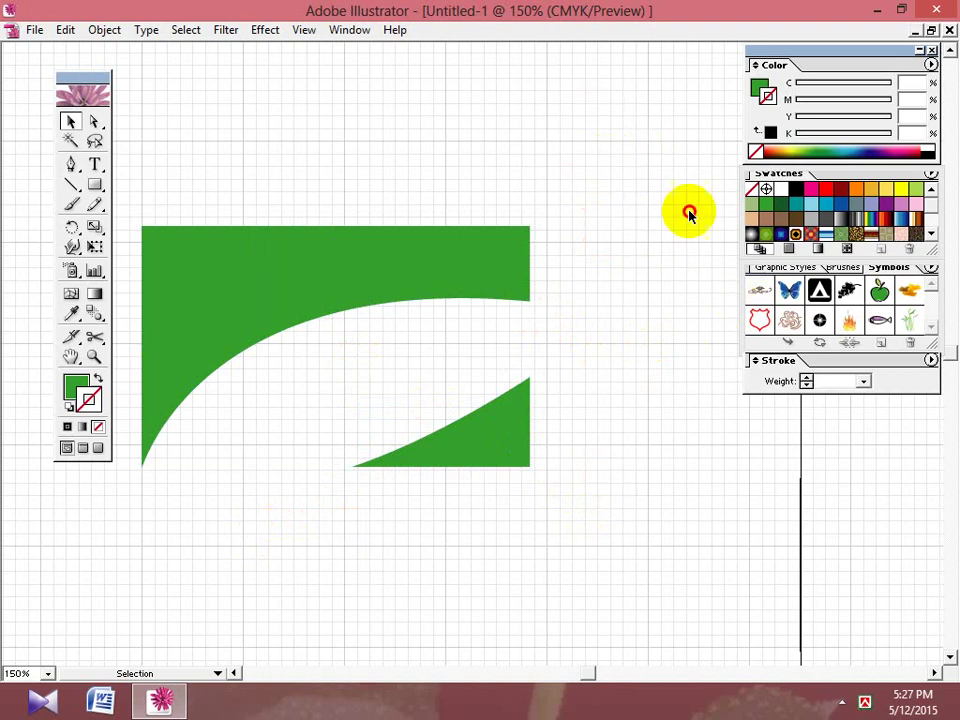
pyautogui.moveTo(571, 198); pyautogui.dragTo(265, 530)
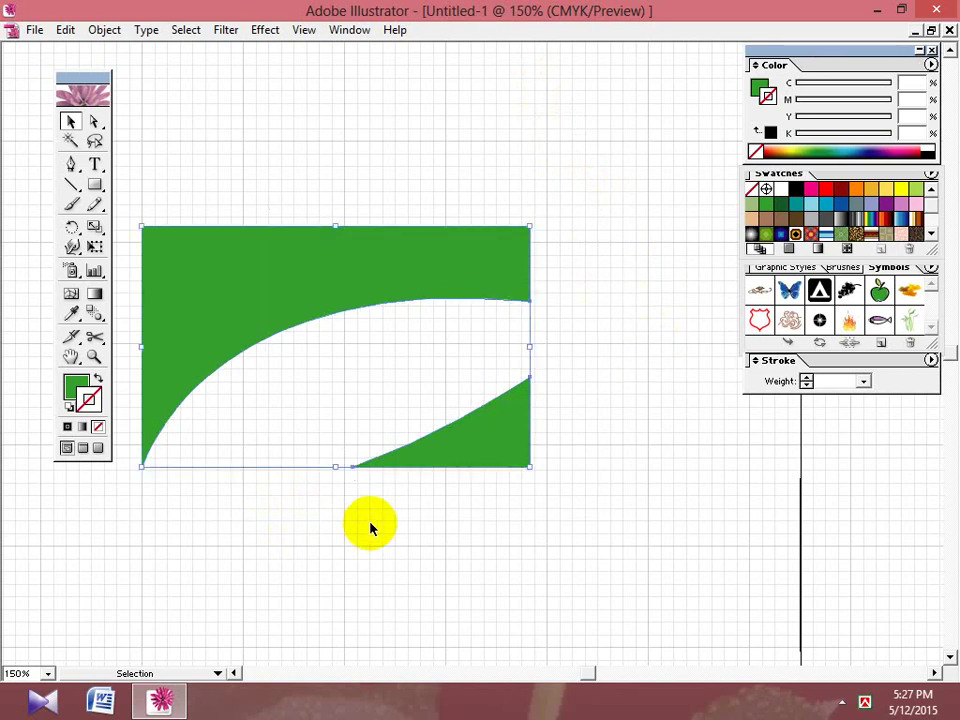
pyautogui.click(419, 563)
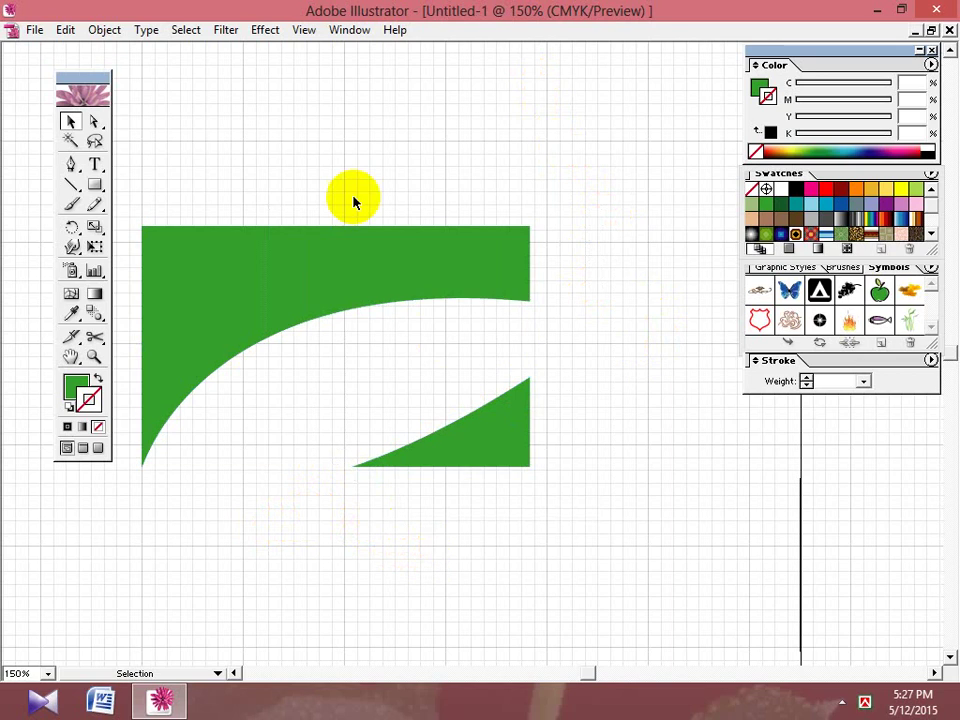
pyautogui.click(425, 423)
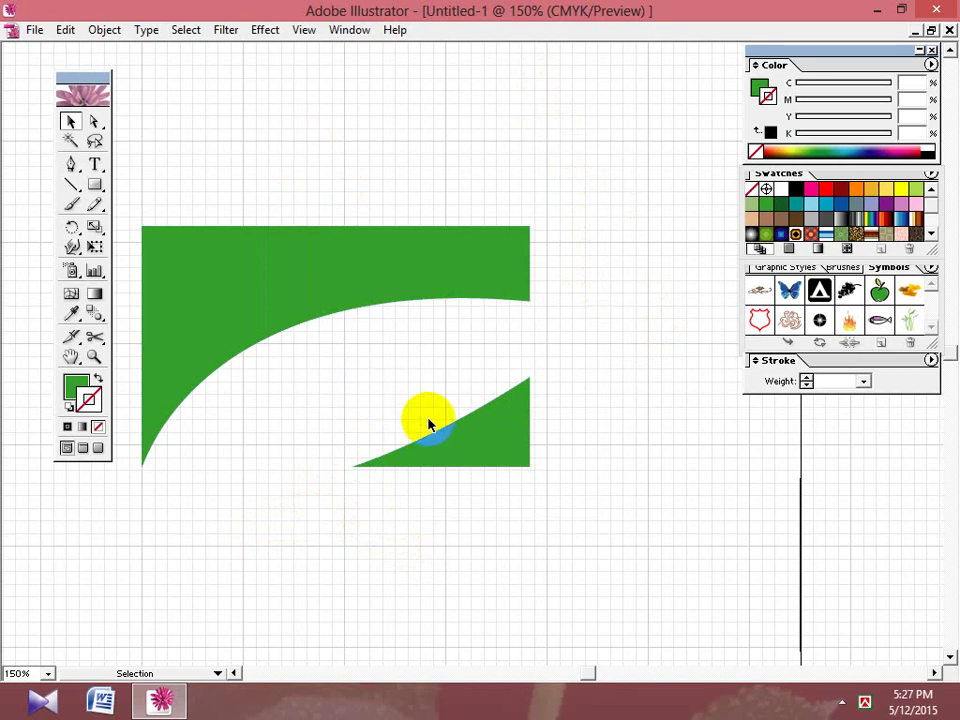
pyautogui.click(401, 236)
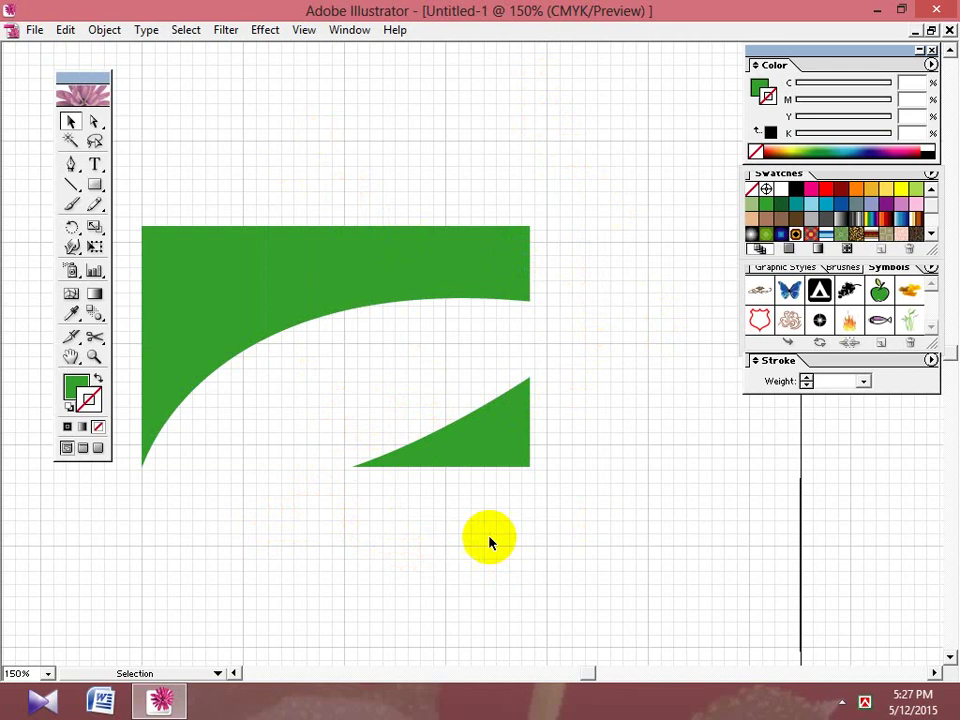
pyautogui.click(71, 357)
pyautogui.moveTo(274, 390); pyautogui.dragTo(325, 397)
pyautogui.click(70, 120)
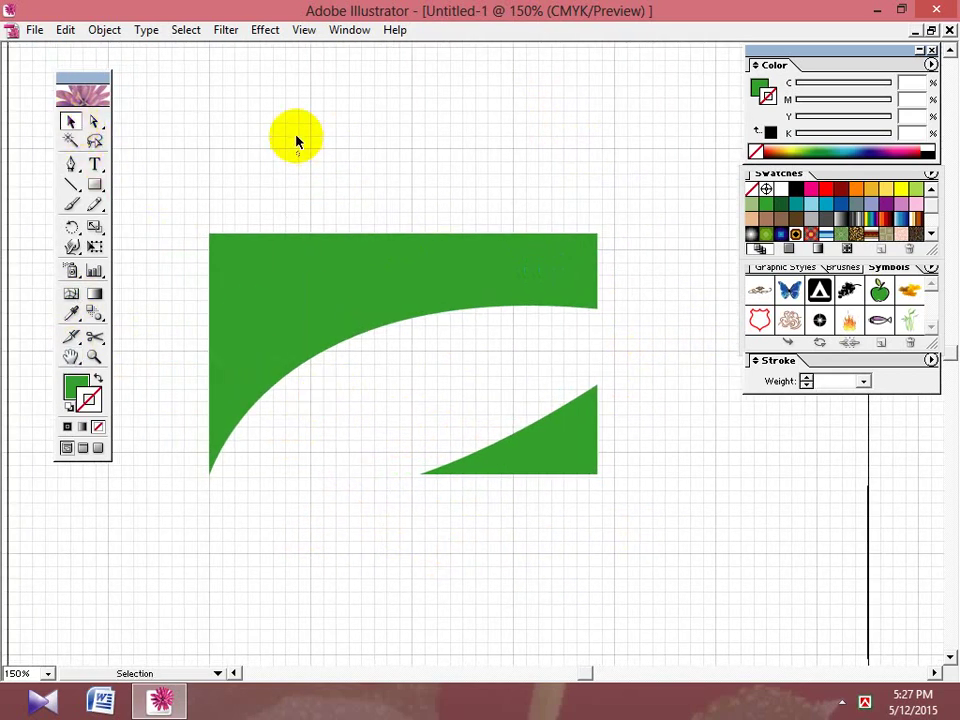
pyautogui.moveTo(306, 138); pyautogui.dragTo(718, 540)
pyautogui.click(705, 522)
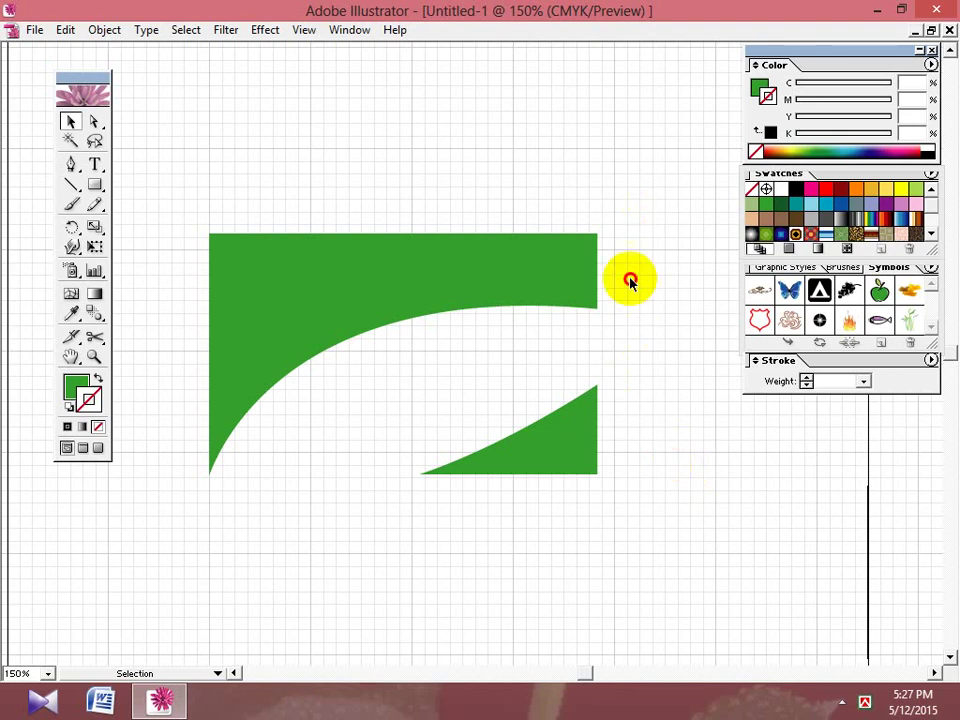
# Lock the grouped green shapes and test the lock by trying to move them.
pyautogui.moveTo(645, 204); pyautogui.dragTo(251, 552)
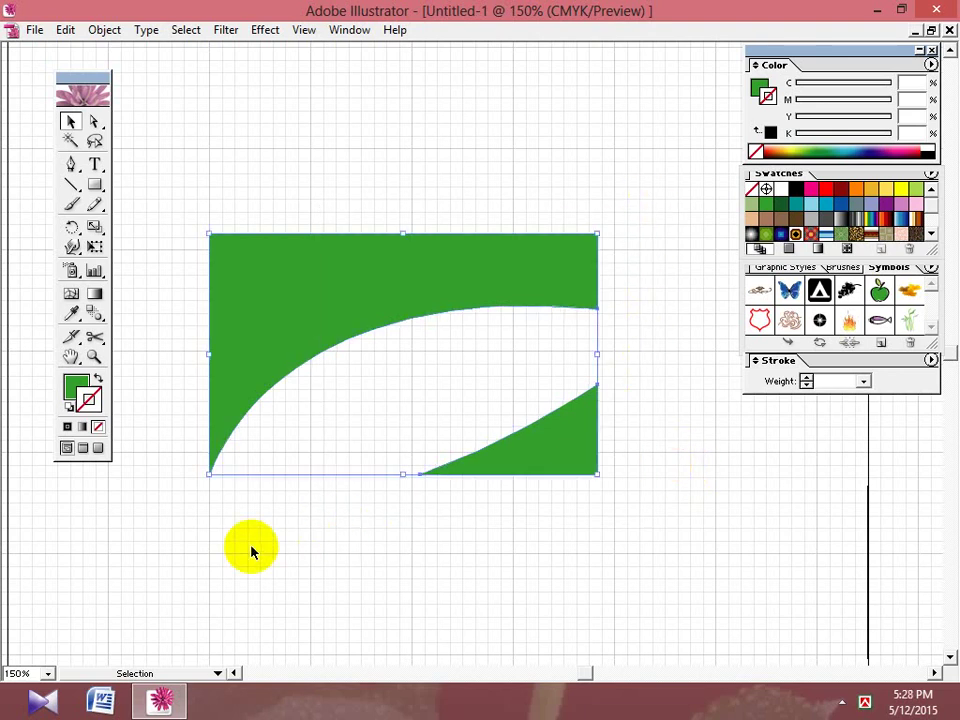
pyautogui.click(104, 30)
pyautogui.moveTo(205, 134)
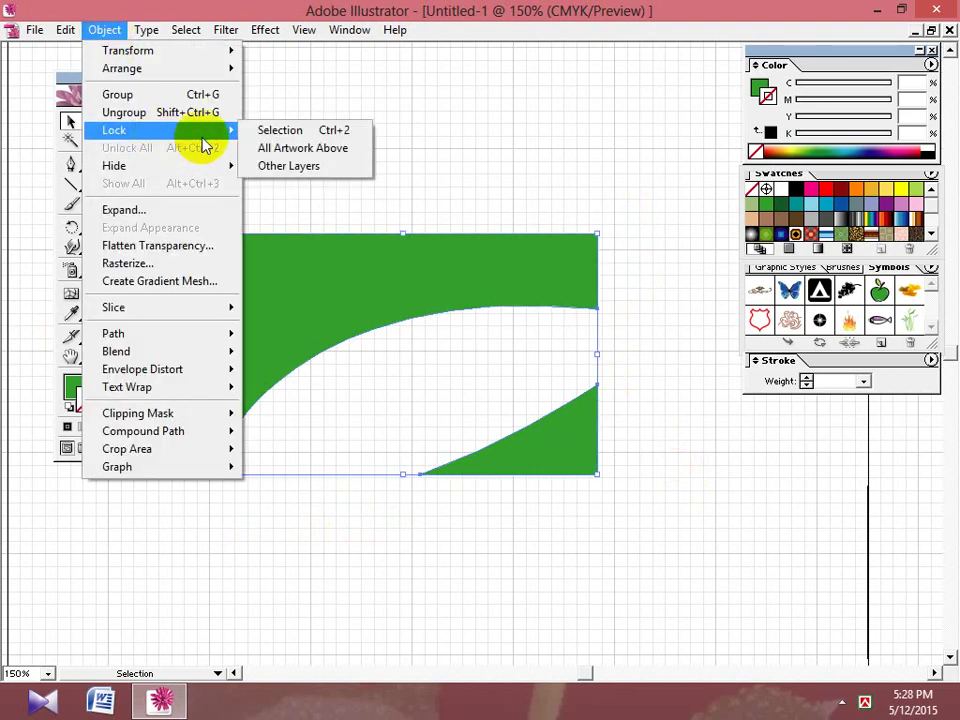
pyautogui.click(328, 135)
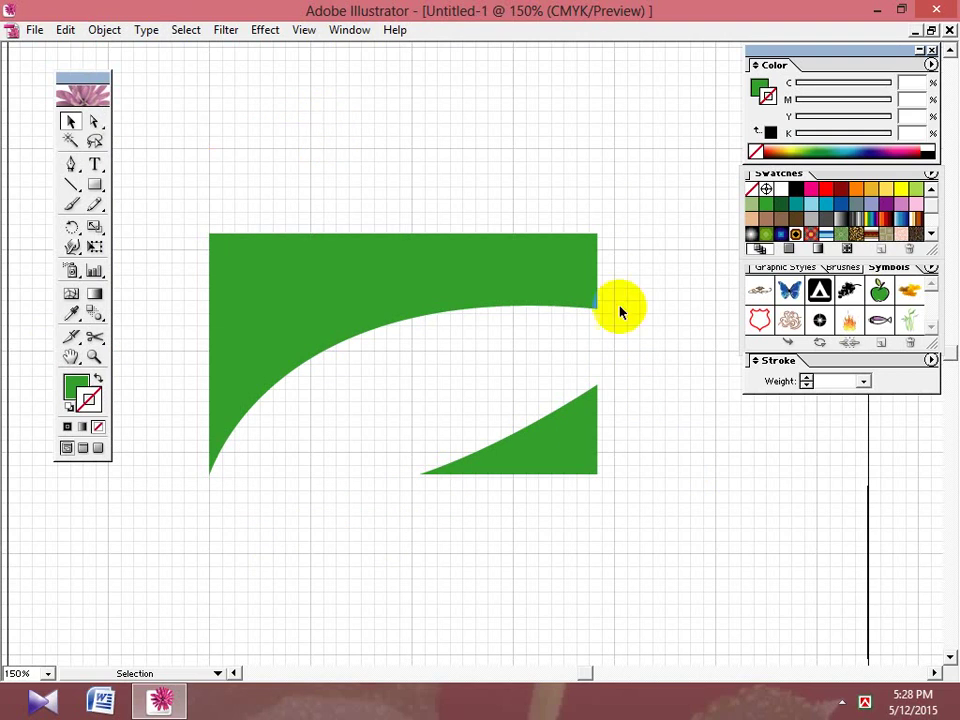
pyautogui.moveTo(399, 284); pyautogui.dragTo(440, 282)
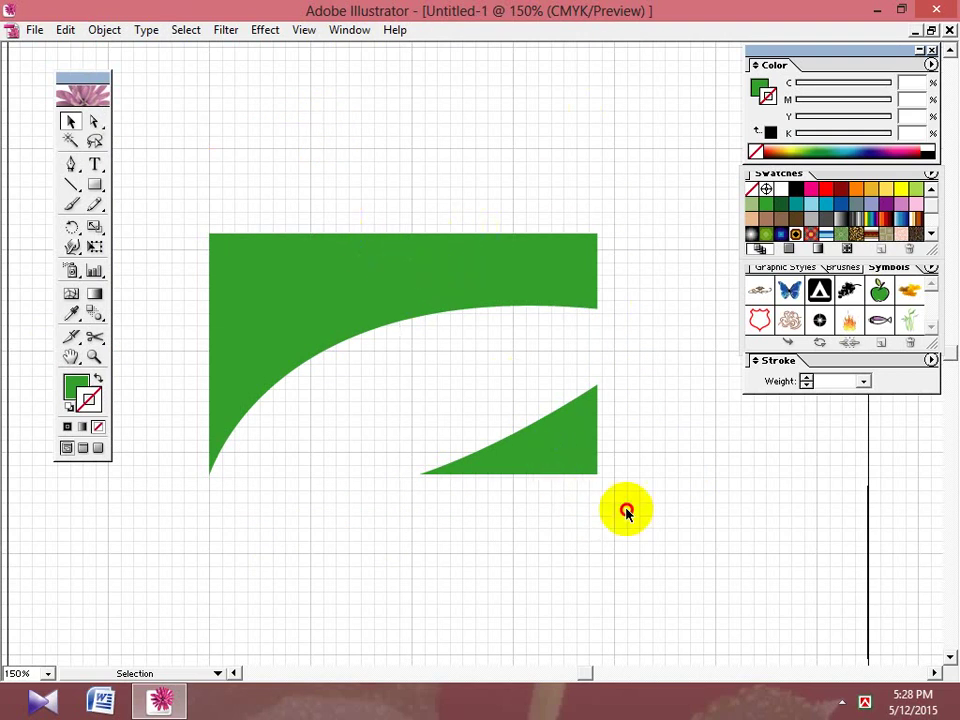
# Try to select the locked green shapes, unlock all objects, and lock the green group again.
pyautogui.moveTo(628, 544); pyautogui.dragTo(469, 272)
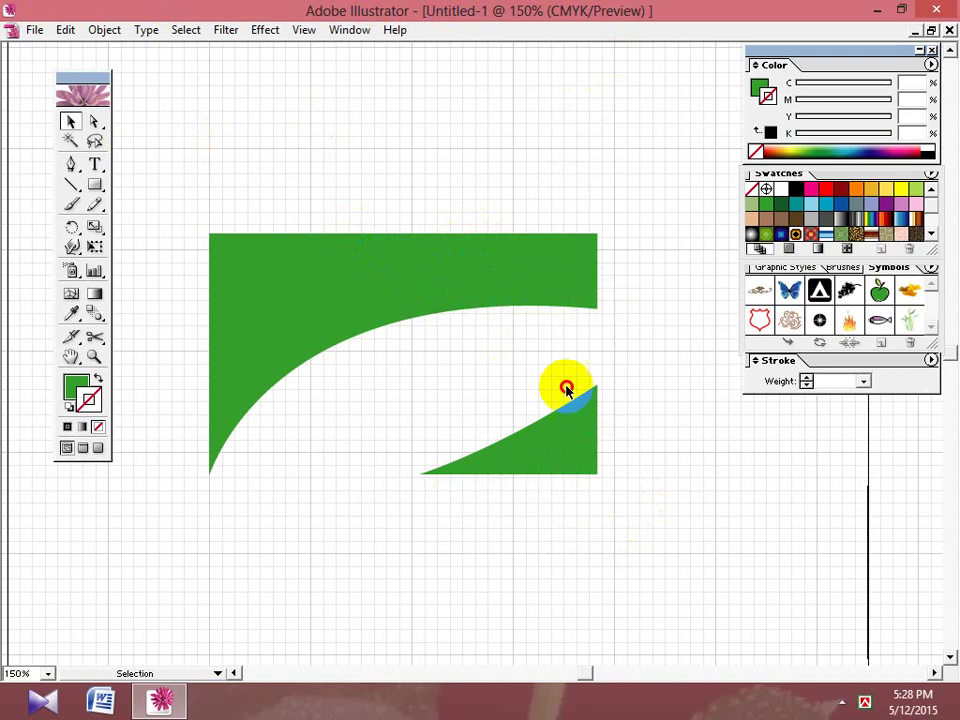
pyautogui.moveTo(441, 208); pyautogui.dragTo(641, 516)
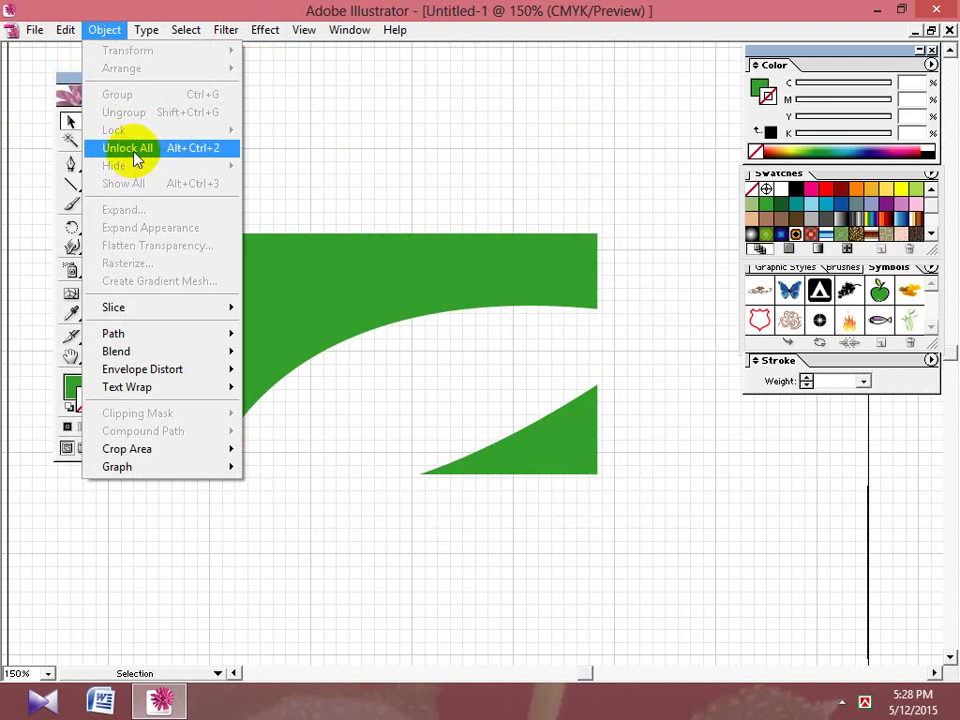
pyautogui.click(137, 160)
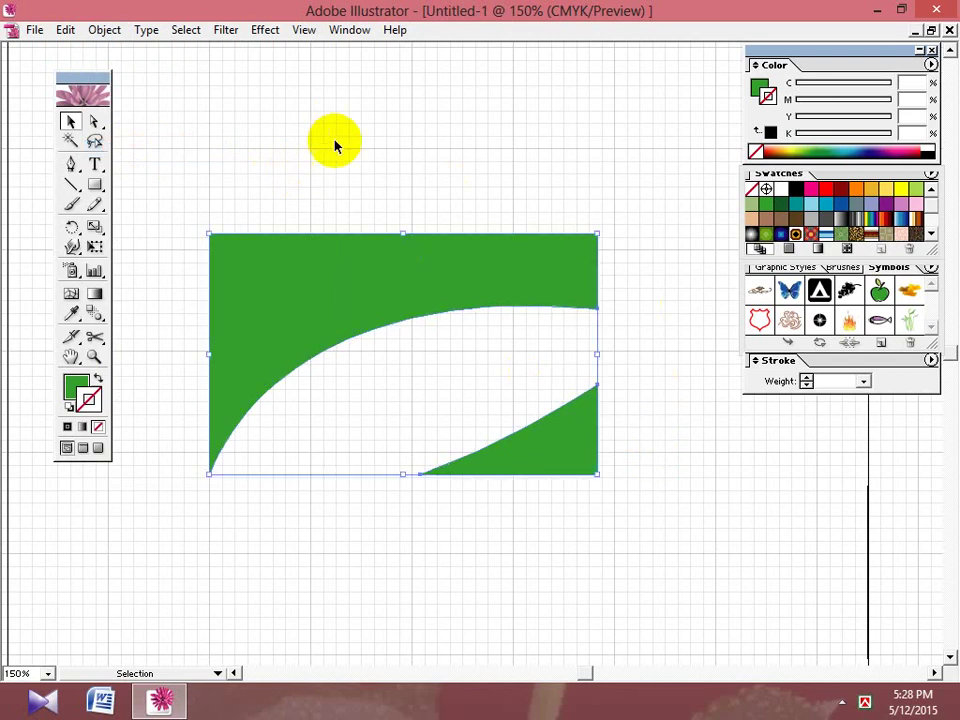
pyautogui.click(105, 30)
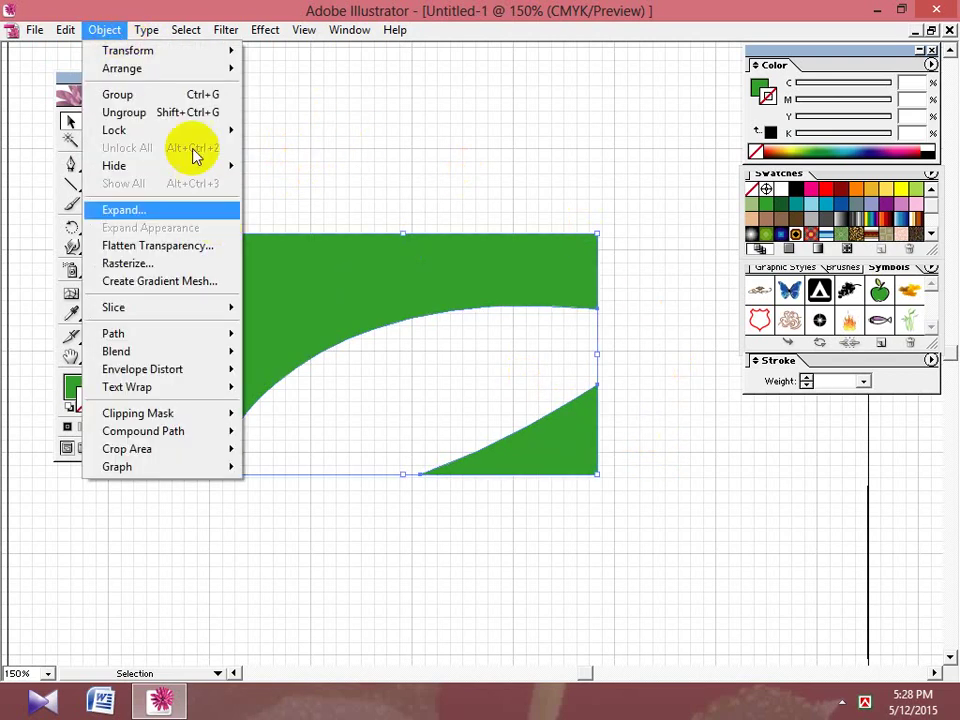
pyautogui.moveTo(190, 131)
pyautogui.click(340, 135)
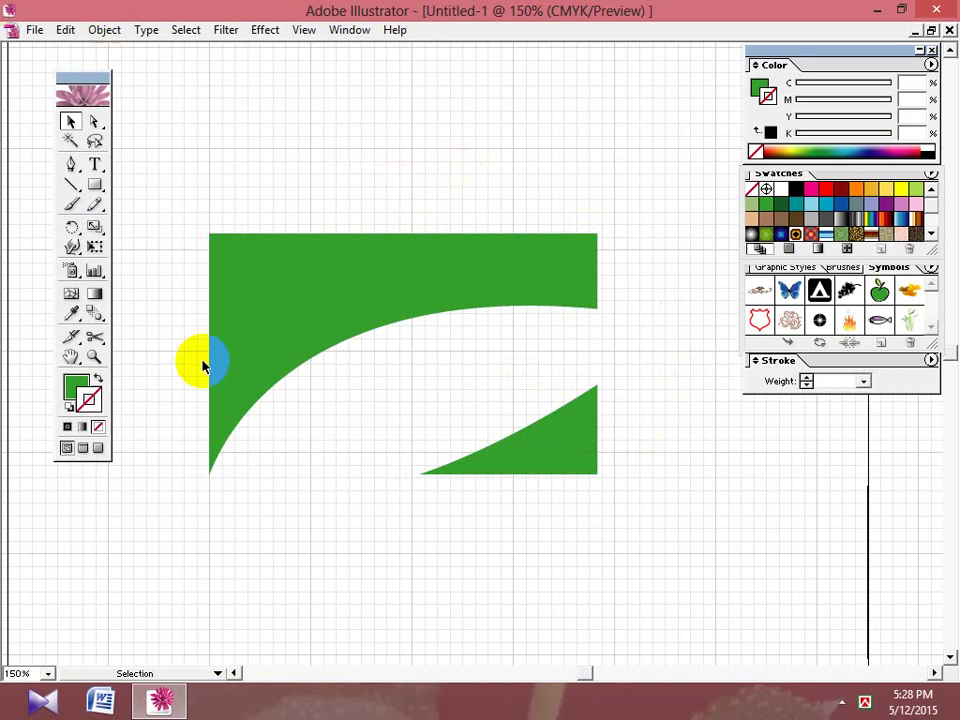
# Draw a red circle without a stroke across the curved white gap between the green shapes.
pyautogui.moveTo(95, 185); pyautogui.dragTo(160, 187)
pyautogui.click(78, 386)
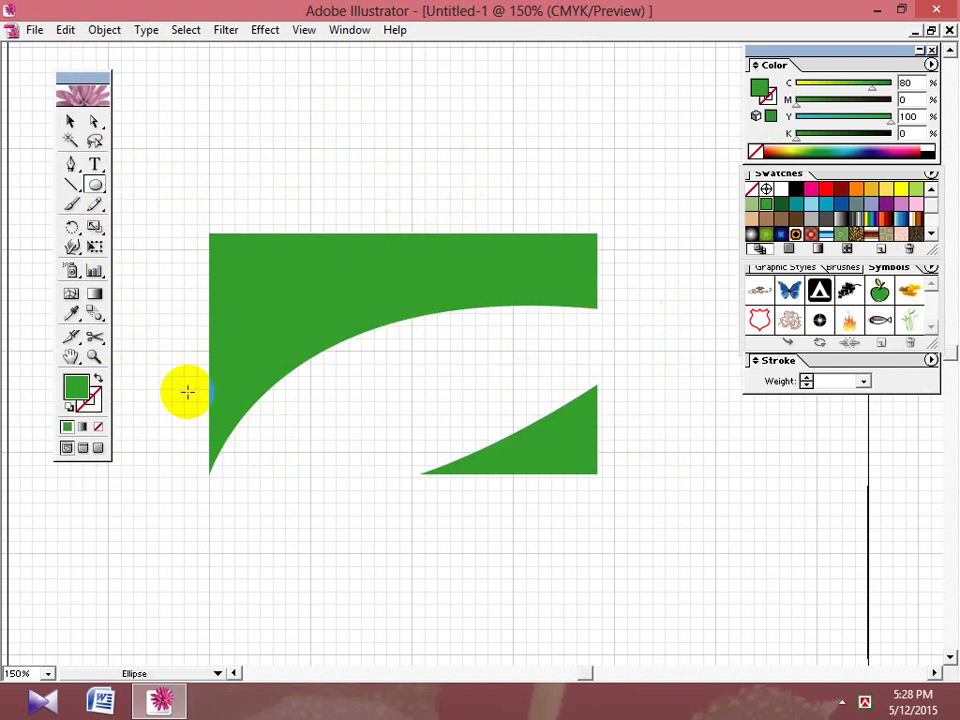
pyautogui.click(829, 210)
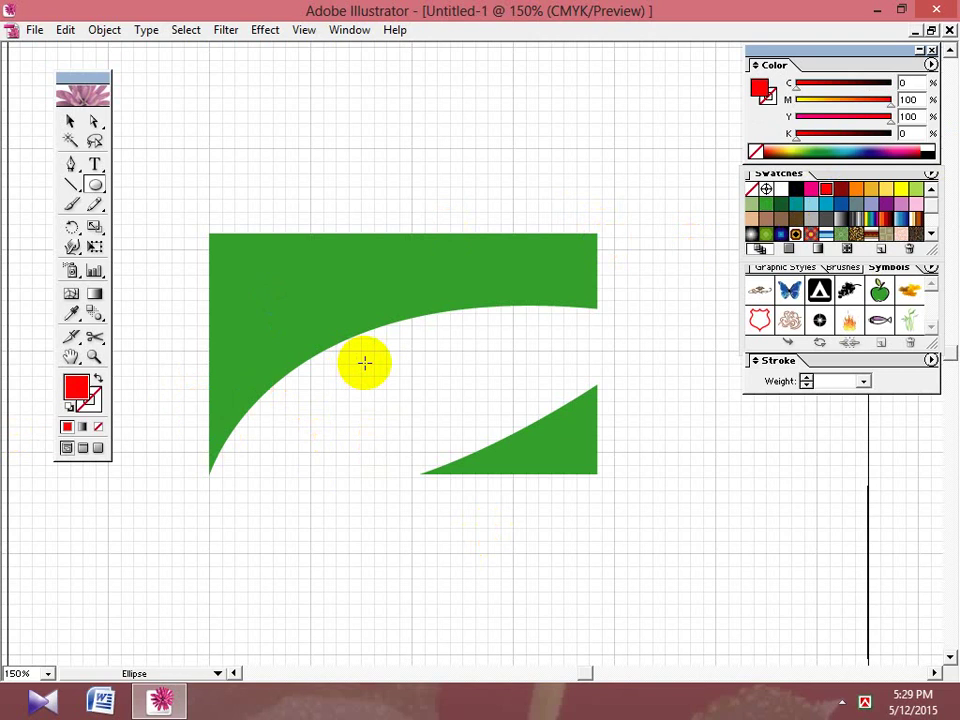
pyautogui.moveTo(358, 300); pyautogui.dragTo(511, 452)
# Try selecting the red circle and locked green shapes together, and unlock all objects so both can be selected.
pyautogui.click(71, 120)
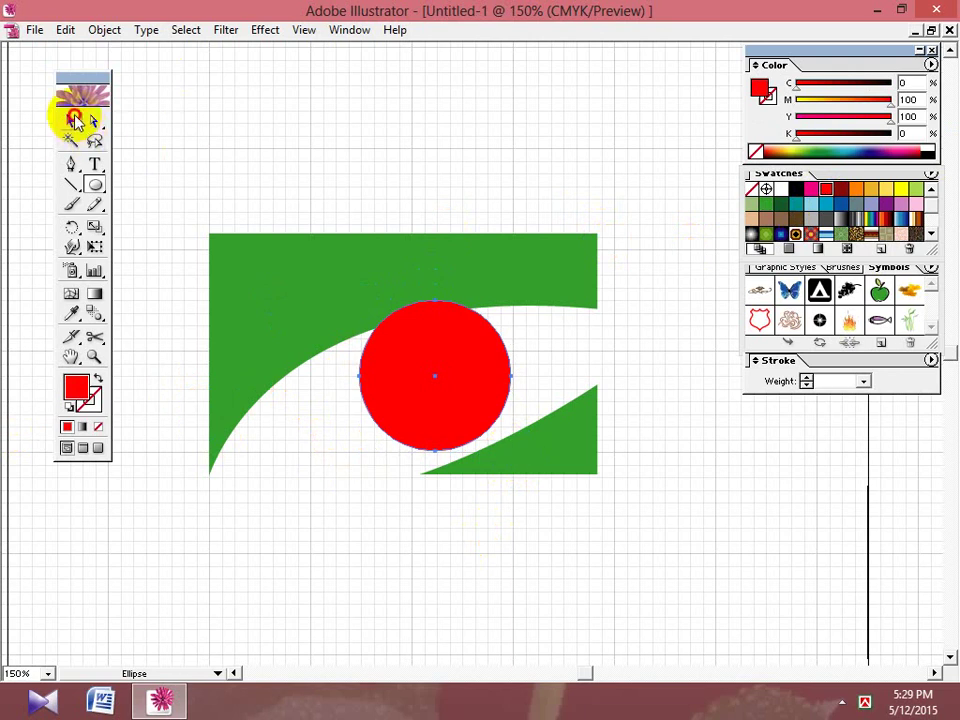
pyautogui.click(500, 372)
pyautogui.moveTo(563, 332); pyautogui.dragTo(394, 424)
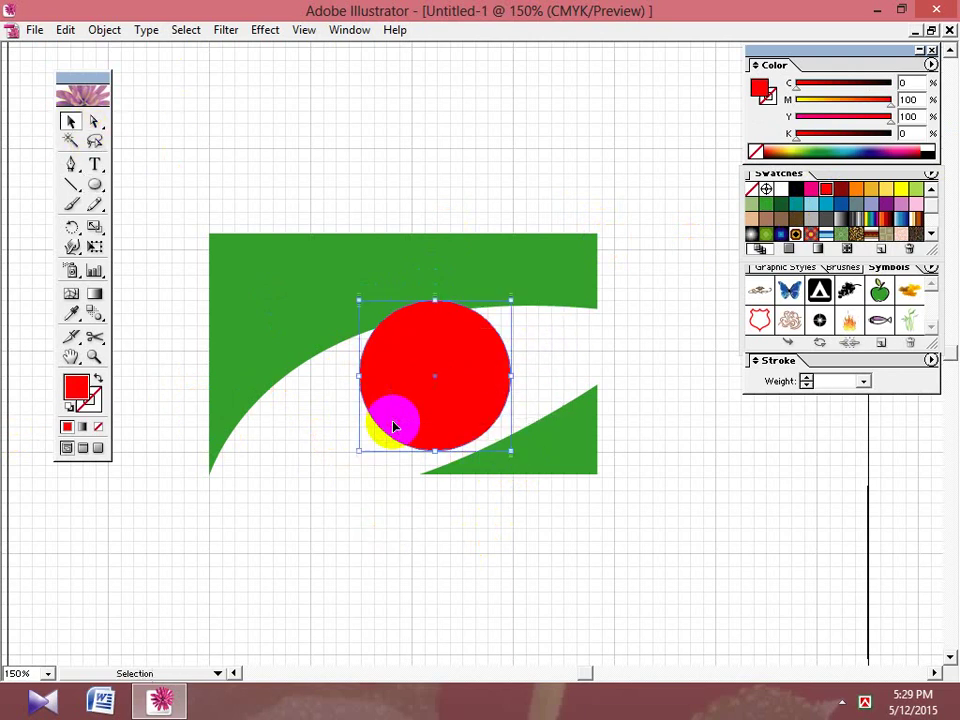
pyautogui.click(104, 29)
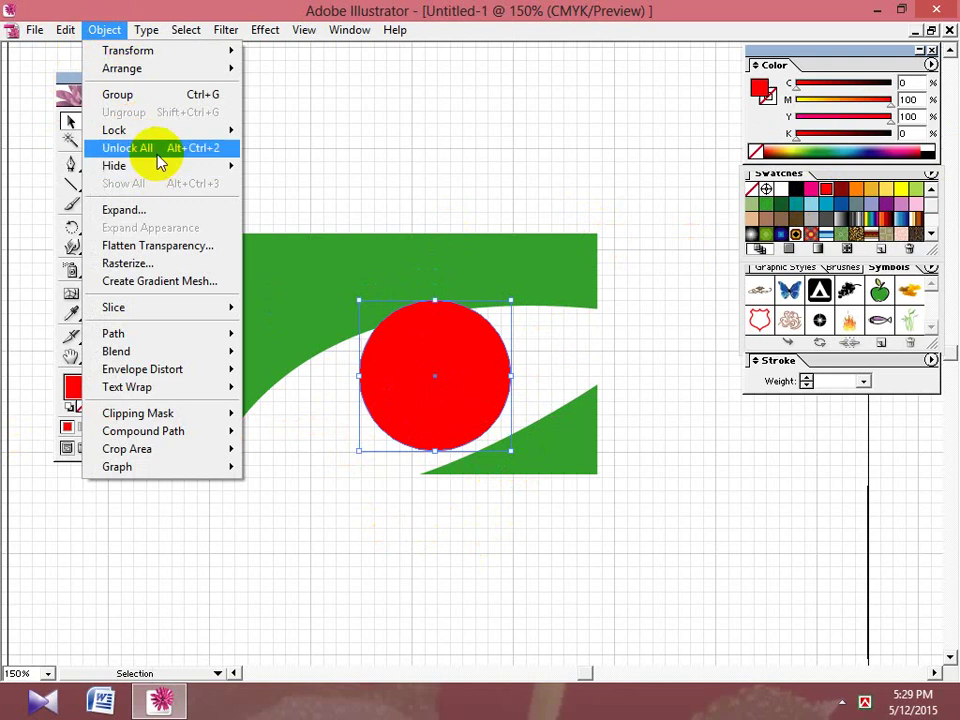
pyautogui.click(156, 148)
pyautogui.moveTo(570, 336); pyautogui.dragTo(460, 444)
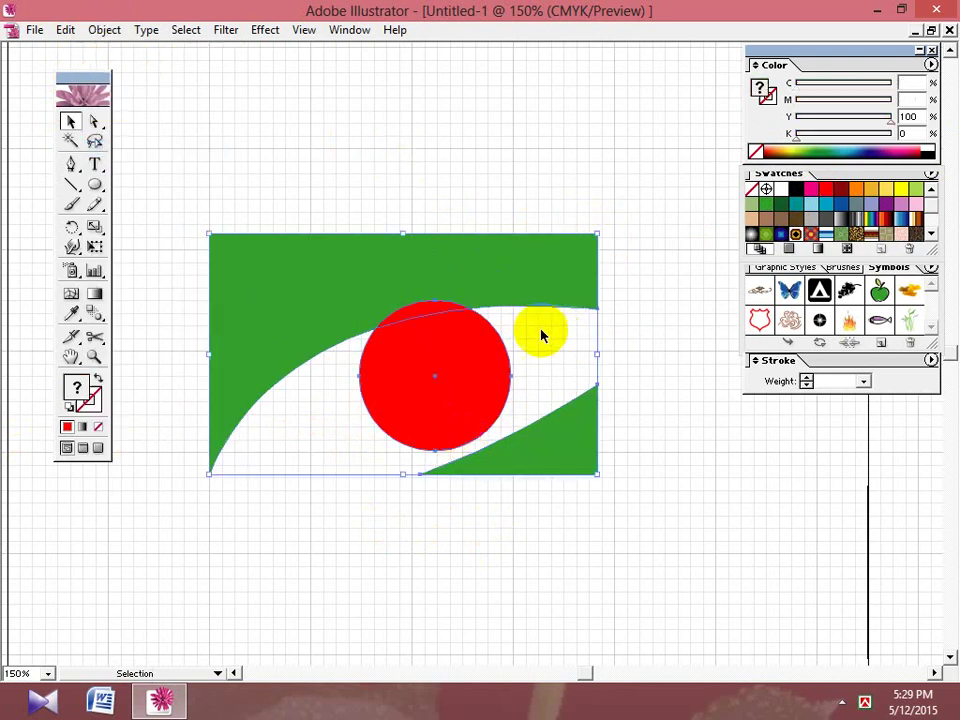
# Move the red circle down into the white gap between the two green shapes and deselect it.
pyautogui.click(465, 395)
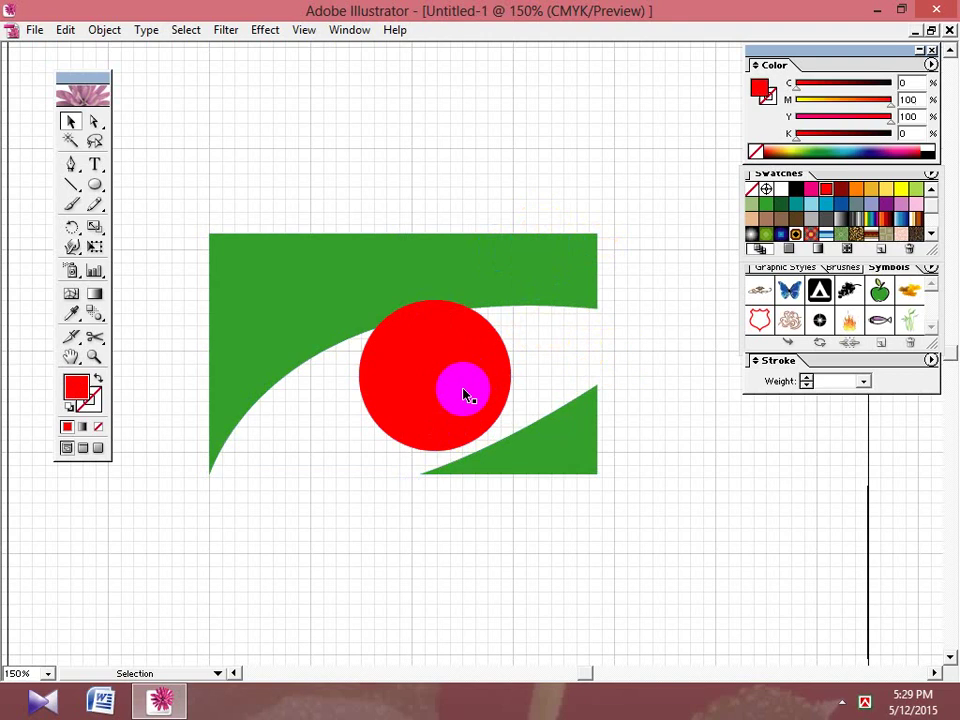
pyautogui.moveTo(465, 395); pyautogui.dragTo(435, 420)
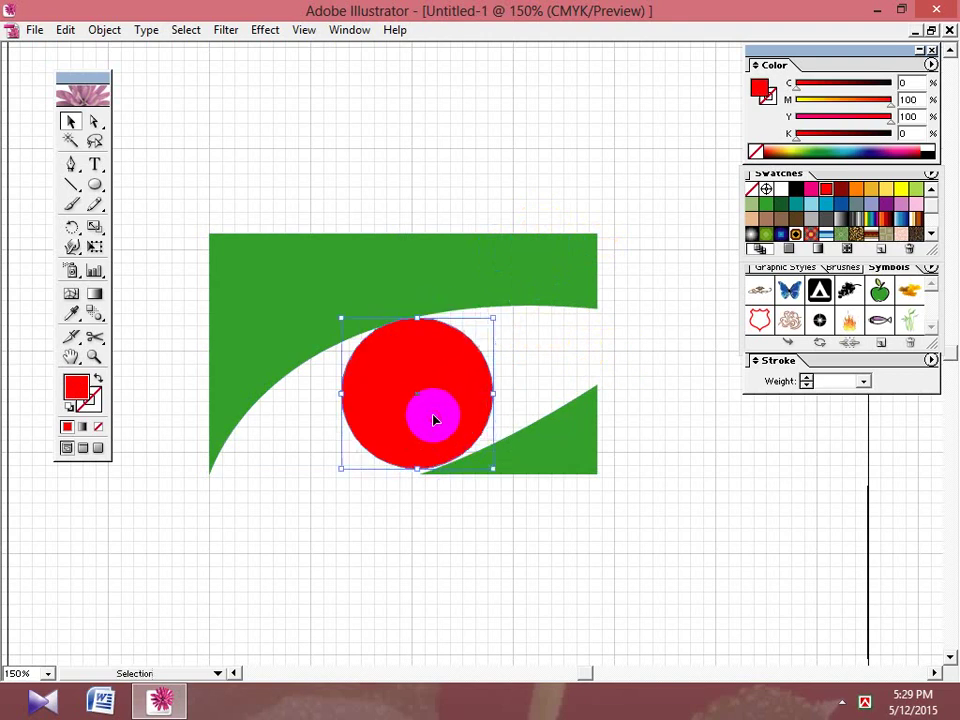
pyautogui.moveTo(606, 343); pyautogui.dragTo(378, 452)
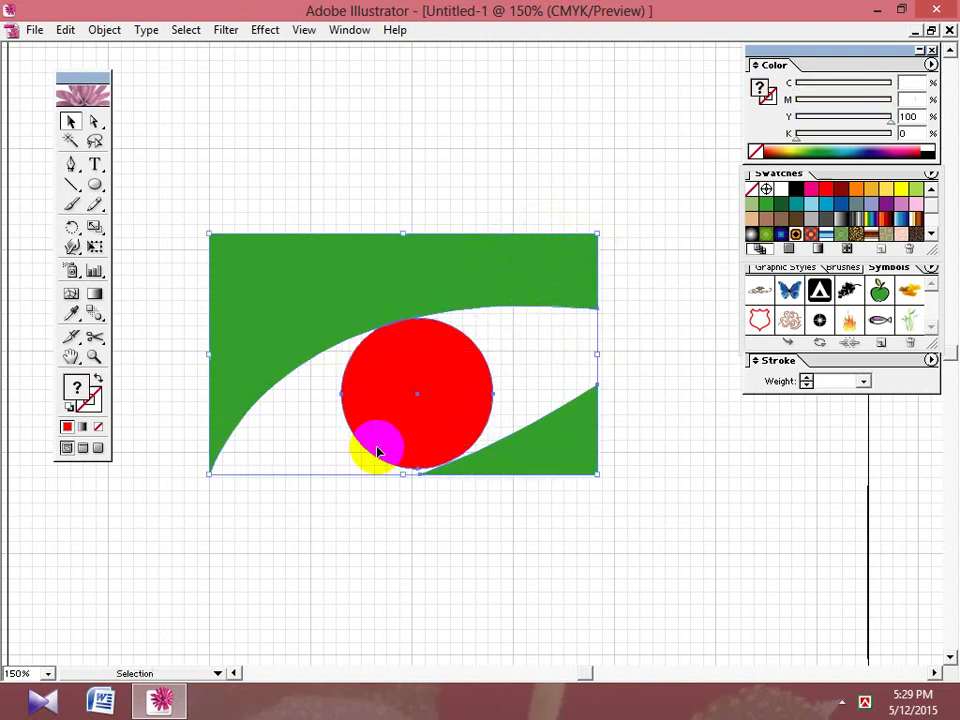
pyautogui.click(482, 510)
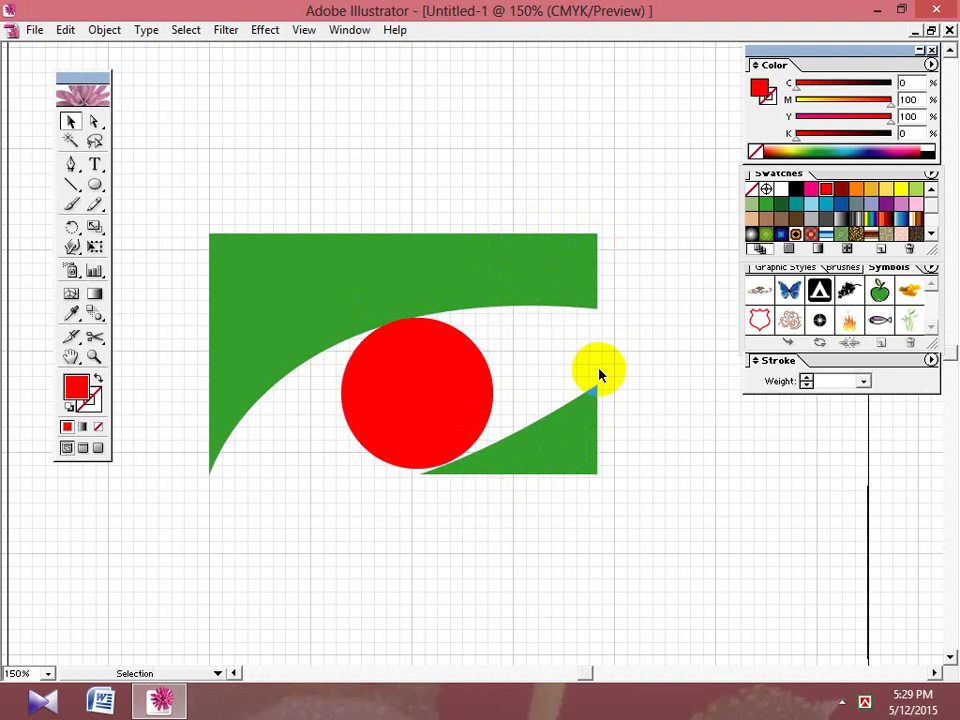
# Test selecting the red circle and the unlocked green shapes together, and deselect them.
pyautogui.moveTo(538, 392); pyautogui.dragTo(491, 546)
pyautogui.click(330, 490)
pyautogui.hotkey('ctrl', 'a')
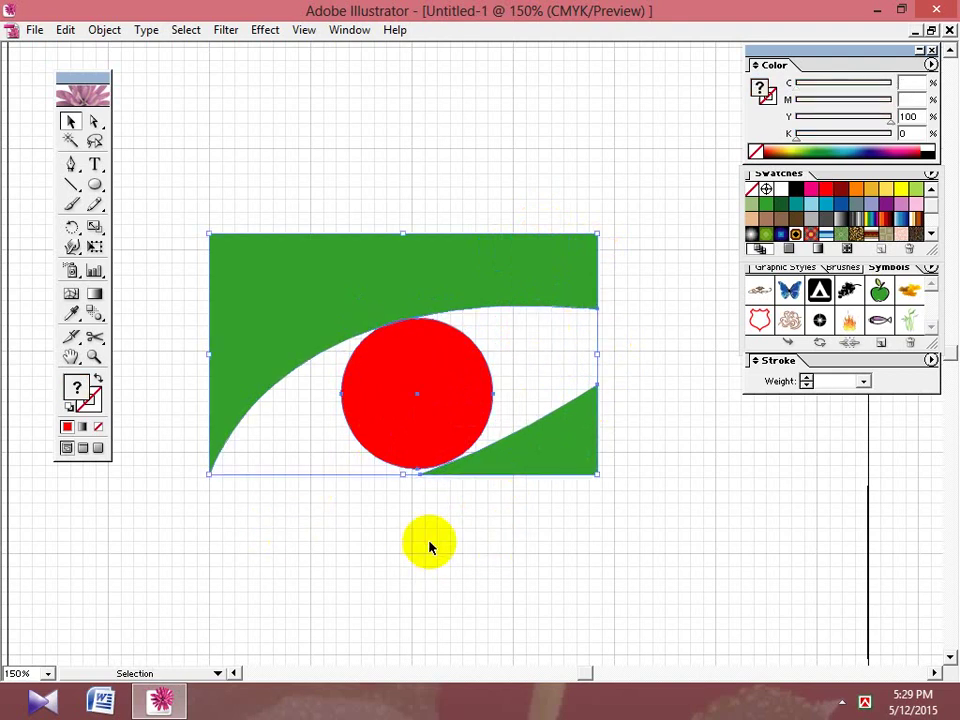
pyautogui.moveTo(574, 354); pyautogui.dragTo(311, 531)
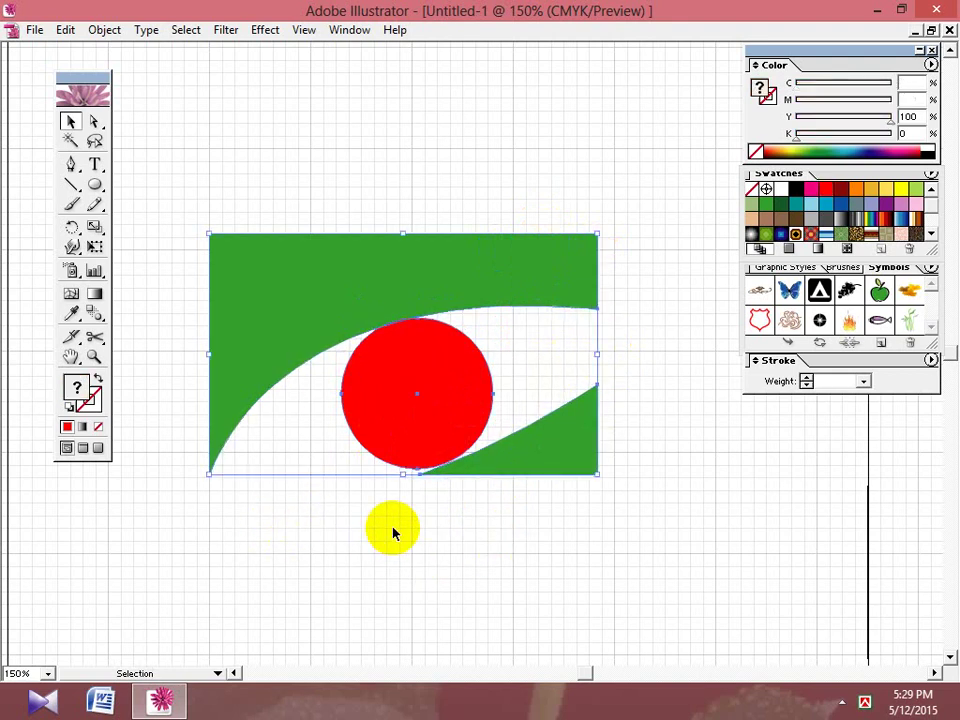
pyautogui.click(476, 581)
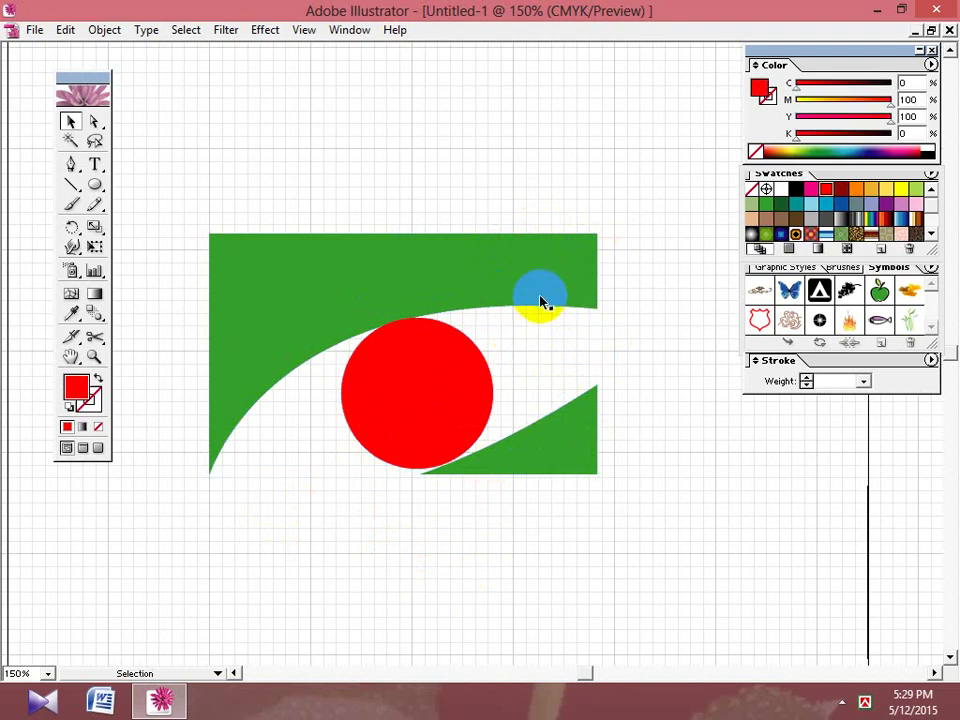
# Lock the green group behind the red circle.
pyautogui.click(540, 302)
pyautogui.click(104, 30)
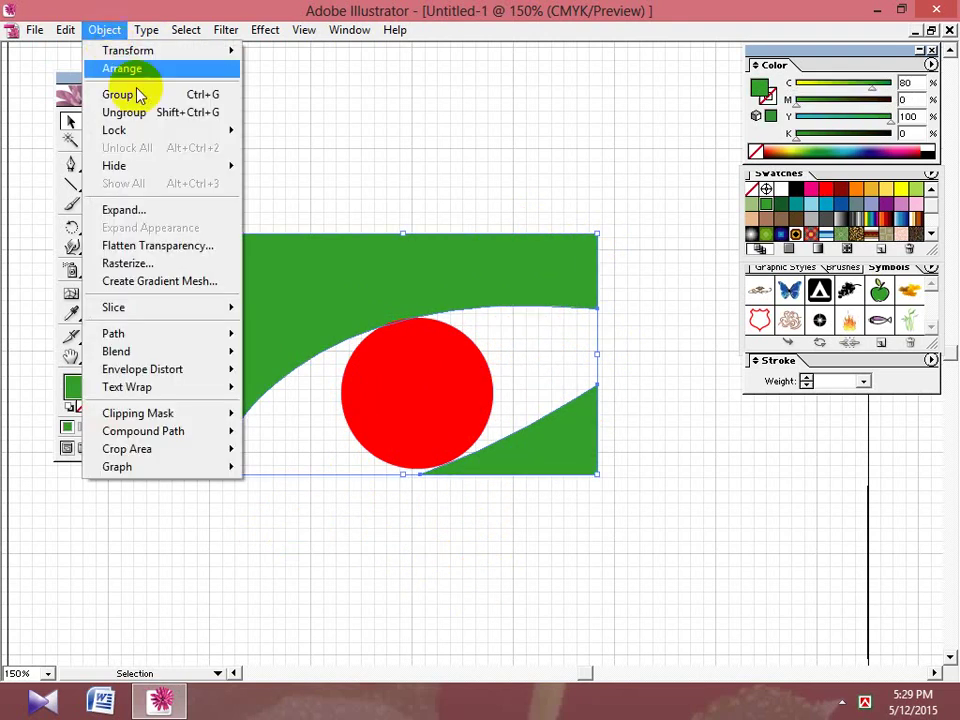
pyautogui.moveTo(236, 132)
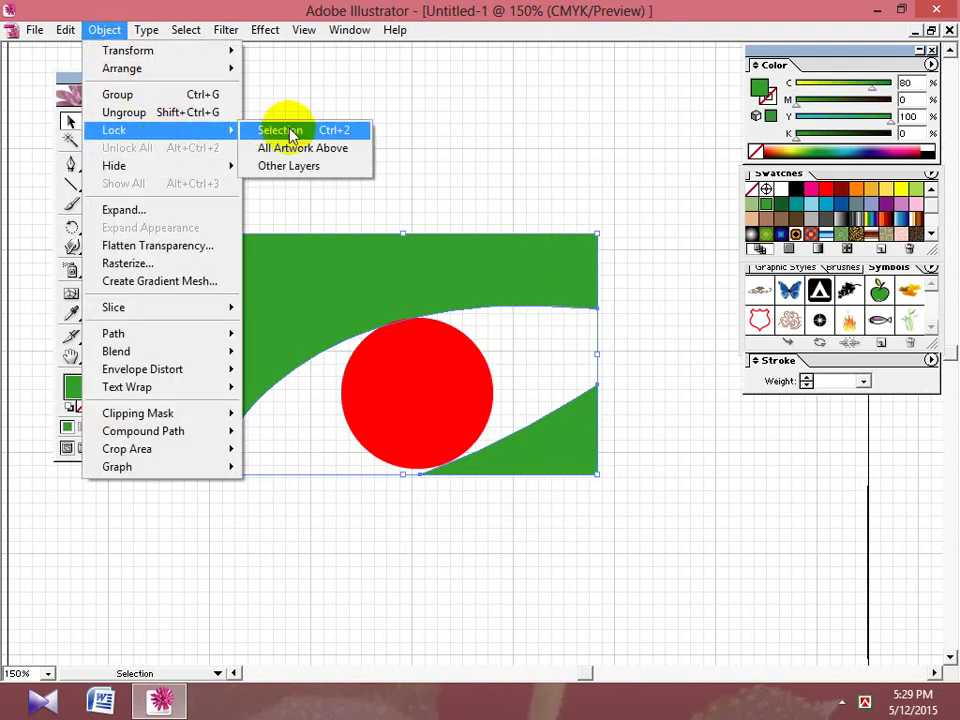
pyautogui.click(282, 131)
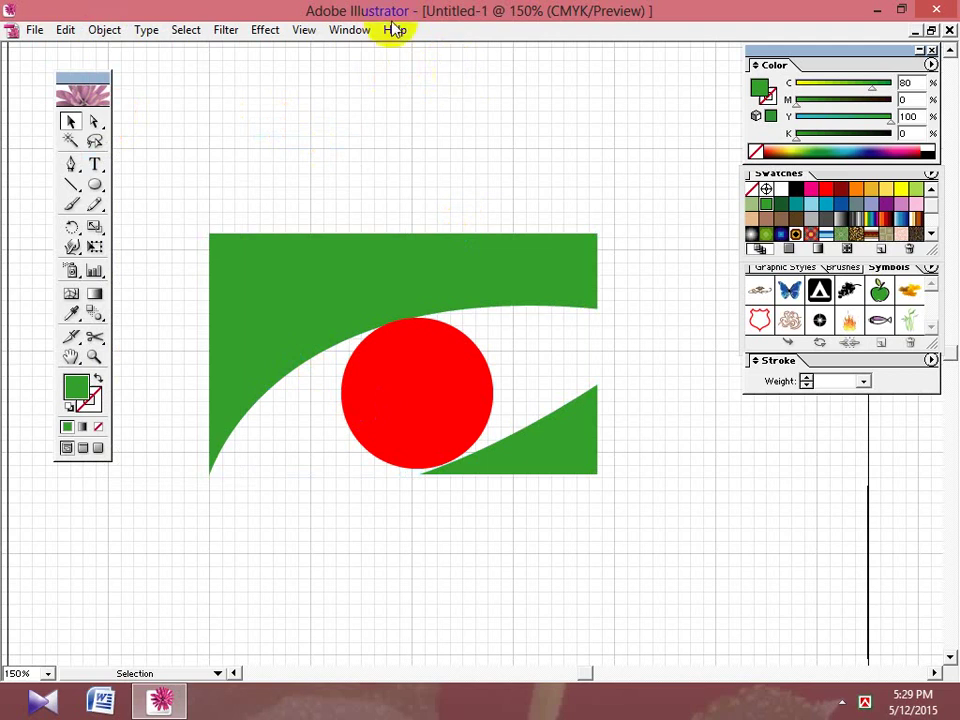
# Shrink the red circle slightly so it fits between the upper and lower green shapes, and deselect it.
pyautogui.click(480, 422)
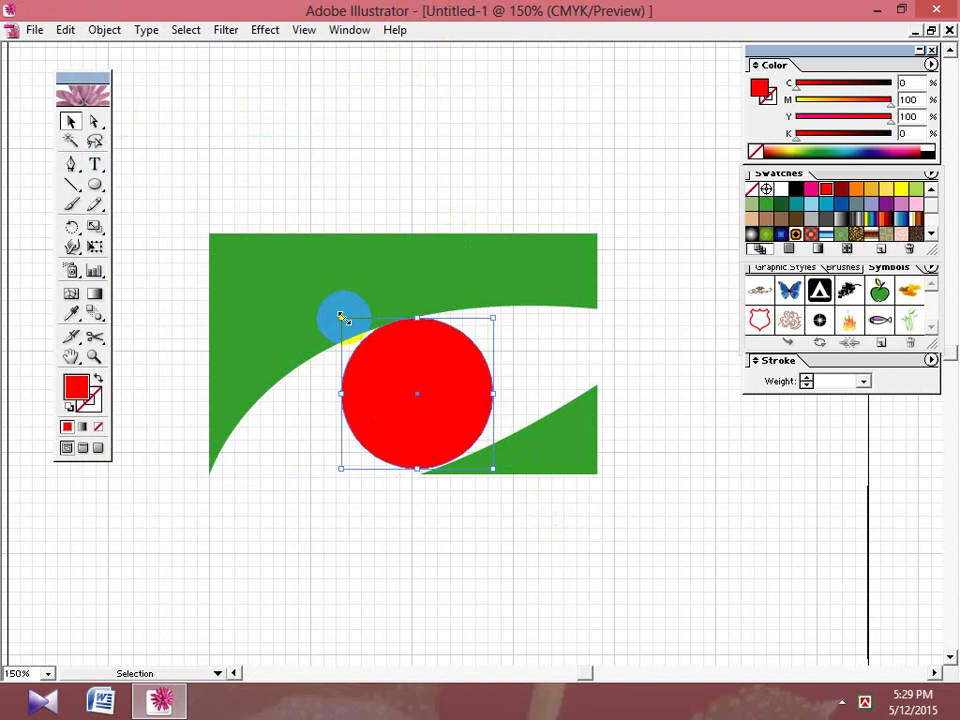
pyautogui.moveTo(343, 318); pyautogui.dragTo(357, 322)
pyautogui.moveTo(492, 469)
pyautogui.mouseDown()
pyautogui.moveTo(492, 477)
pyautogui.moveTo(491, 461)
pyautogui.mouseUp()
pyautogui.click(450, 534)
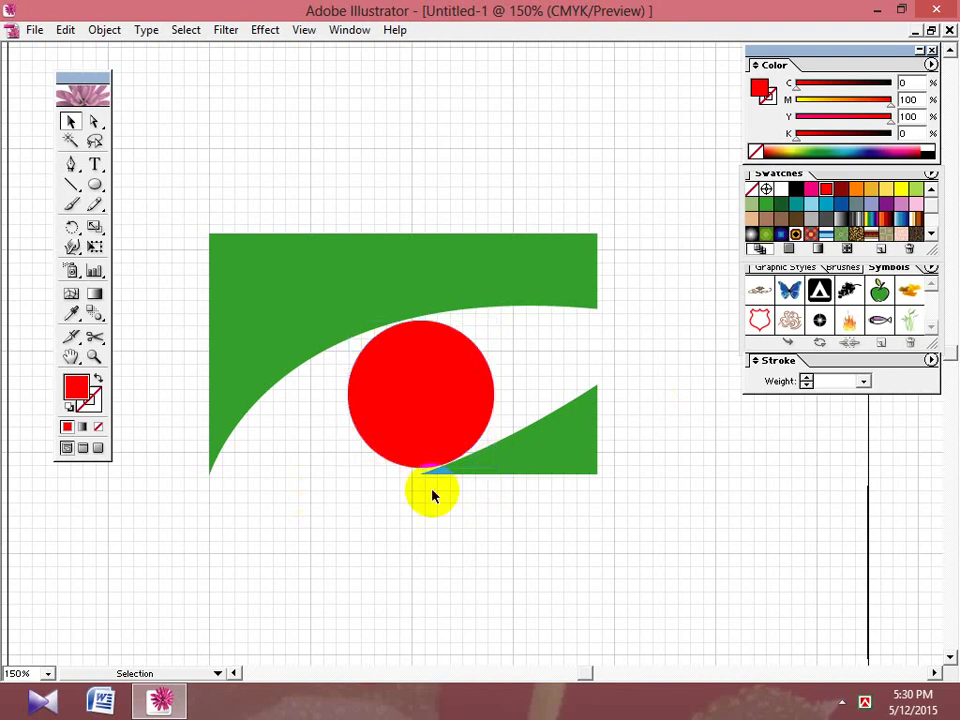
# With nothing selected, set the drawing colours to no fill and a black 1 pt stroke.
pyautogui.click(447, 405)
pyautogui.click(26, 296)
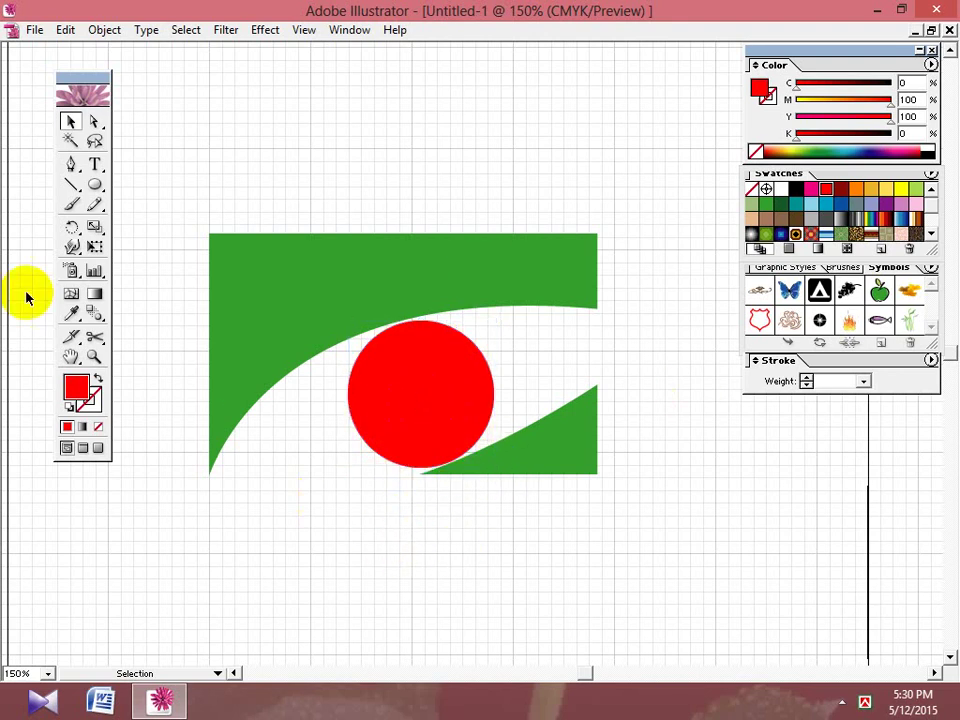
pyautogui.click(90, 382)
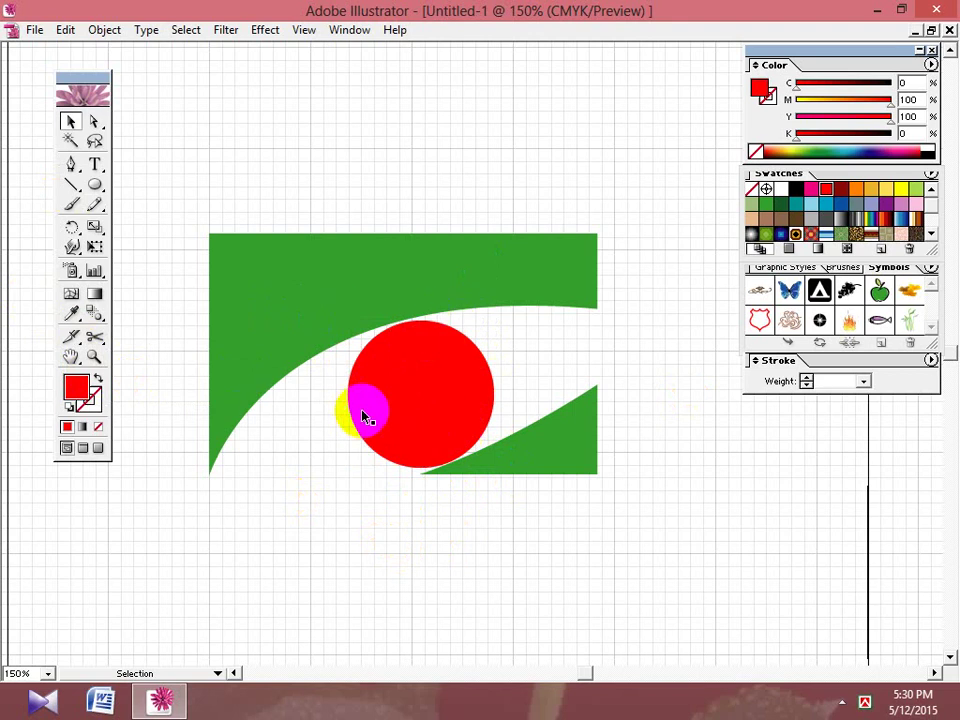
pyautogui.click(97, 381)
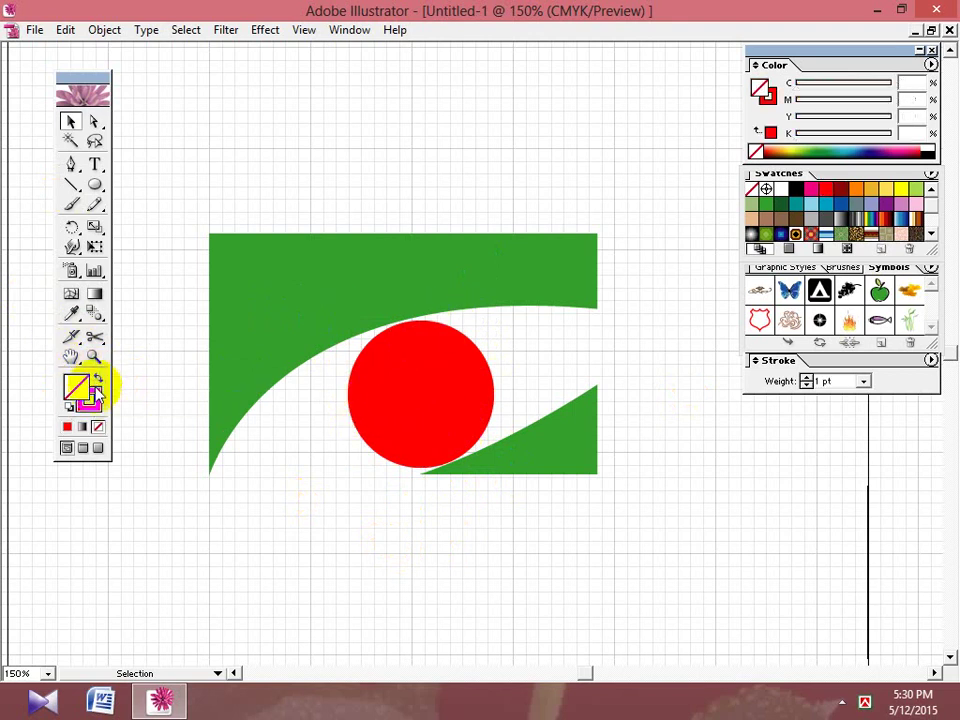
pyautogui.click(794, 189)
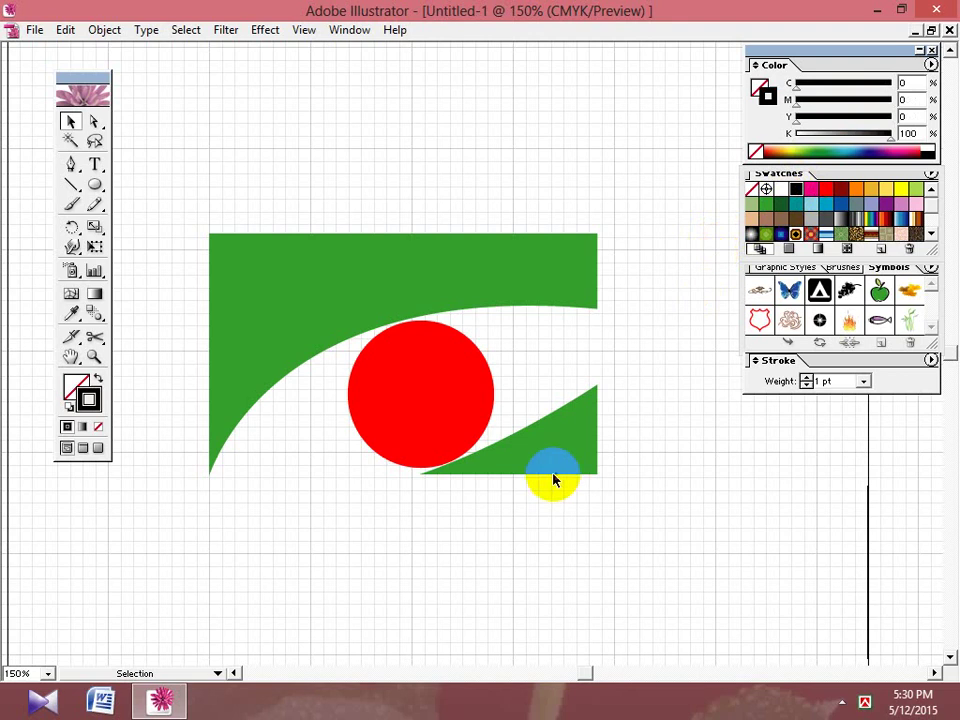
pyautogui.moveTo(414, 403)
pyautogui.mouseDown()
pyautogui.moveTo(367, 419)
pyautogui.moveTo(415, 423)
pyautogui.moveTo(422, 386)
pyautogui.mouseUp()
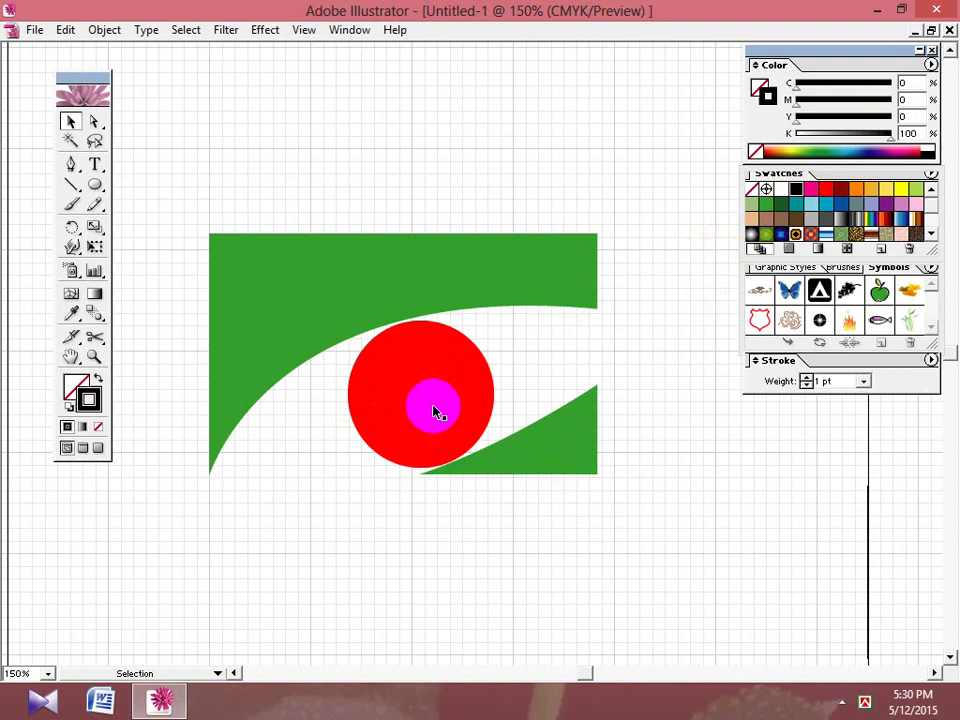
pyautogui.moveTo(416, 414); pyautogui.dragTo(416, 414)
pyautogui.click(246, 315)
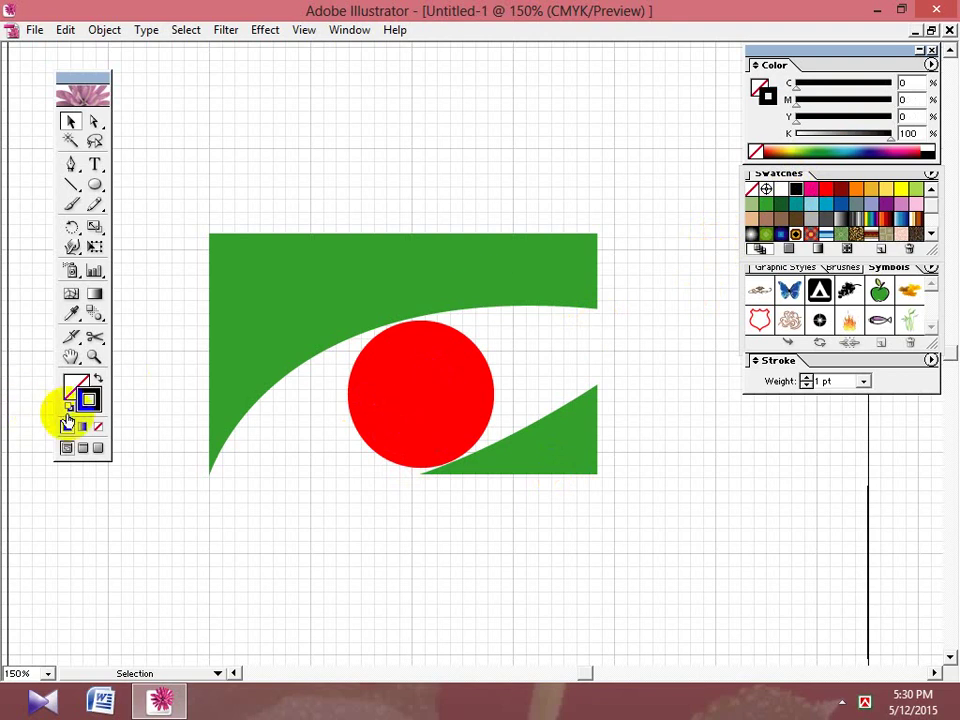
# Draw a curved Pen path from inside the red circle down to a corner below it, continuing in a curve to the lower green shape.
pyautogui.click(70, 164)
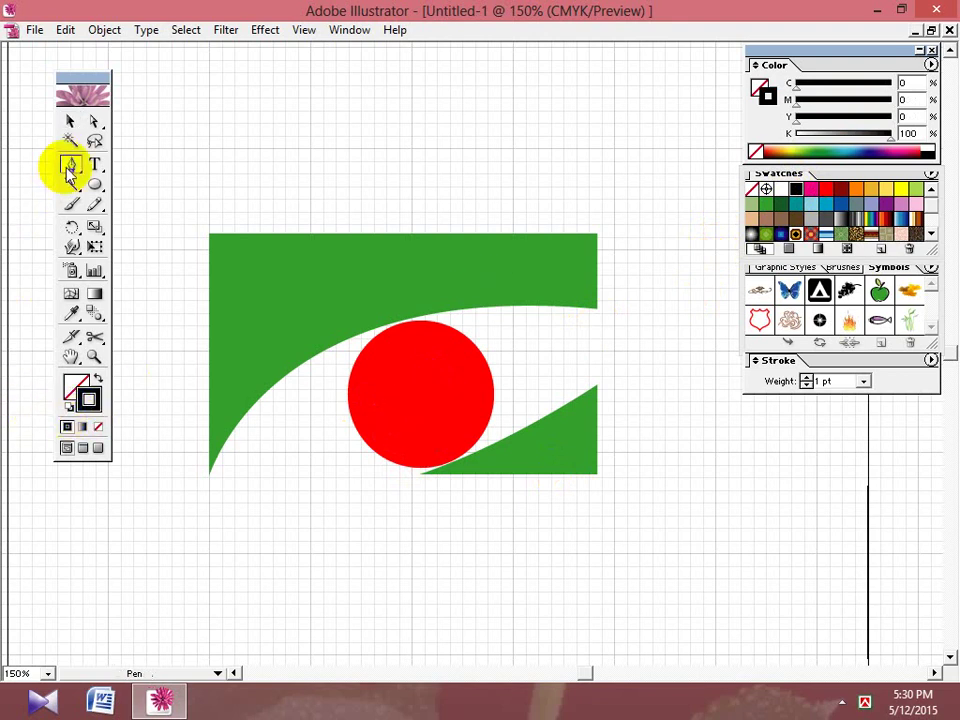
pyautogui.moveTo(377, 392); pyautogui.dragTo(409, 375)
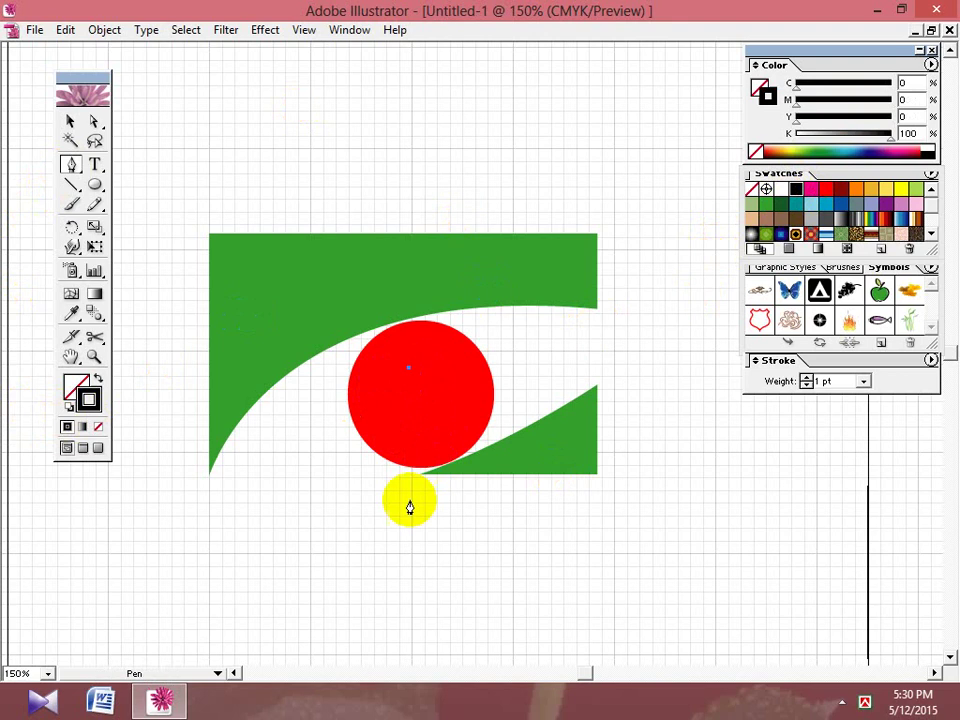
pyautogui.moveTo(396, 488)
pyautogui.mouseDown()
pyautogui.moveTo(336, 525)
pyautogui.moveTo(345, 550)
pyautogui.mouseUp()
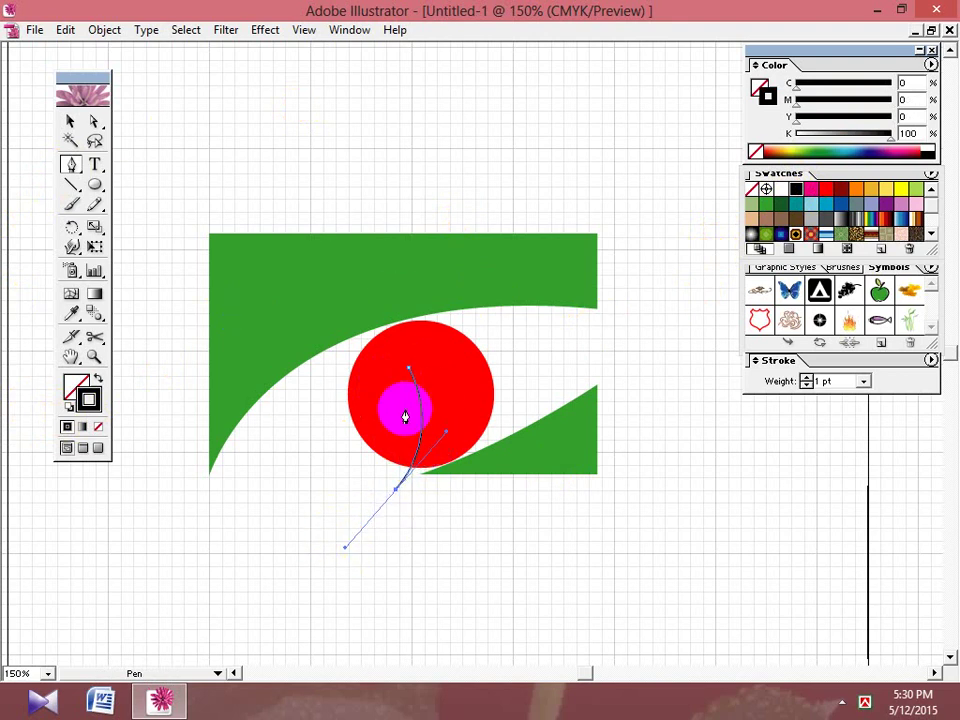
pyautogui.click(397, 490)
pyautogui.moveTo(475, 469)
pyautogui.mouseDown()
pyautogui.moveTo(476, 455)
pyautogui.moveTo(477, 482)
pyautogui.mouseUp()
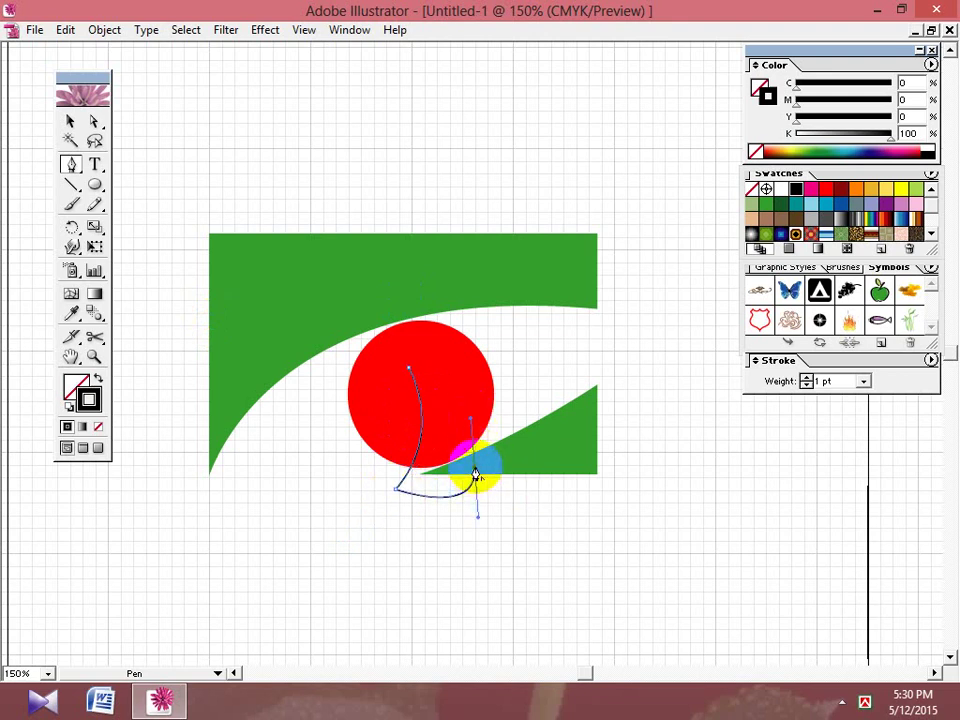
pyautogui.click(475, 470)
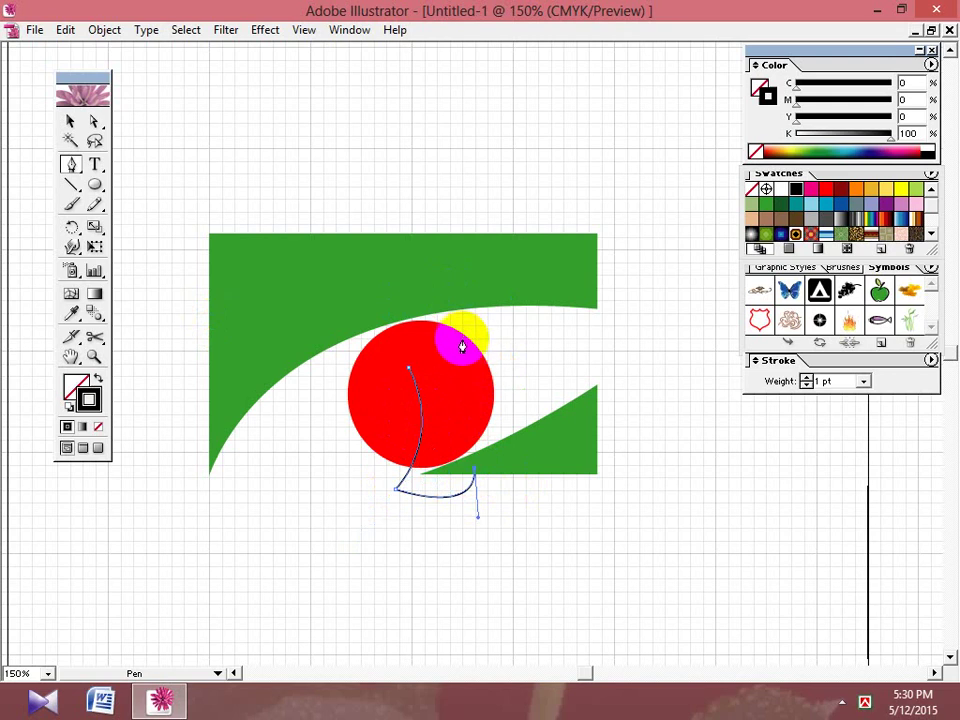
# Continue the path up to the circle's upper right edge and across with a dipped curve to its starting area, forming a torso-like outline.
pyautogui.moveTo(466, 347); pyautogui.dragTo(513, 262)
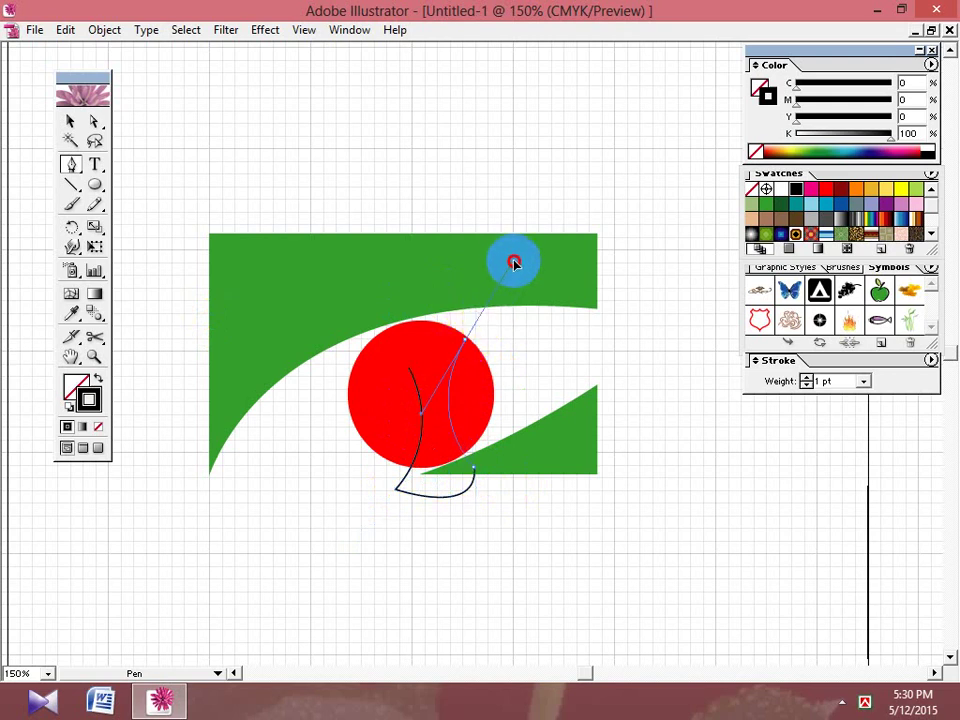
pyautogui.click(465, 345)
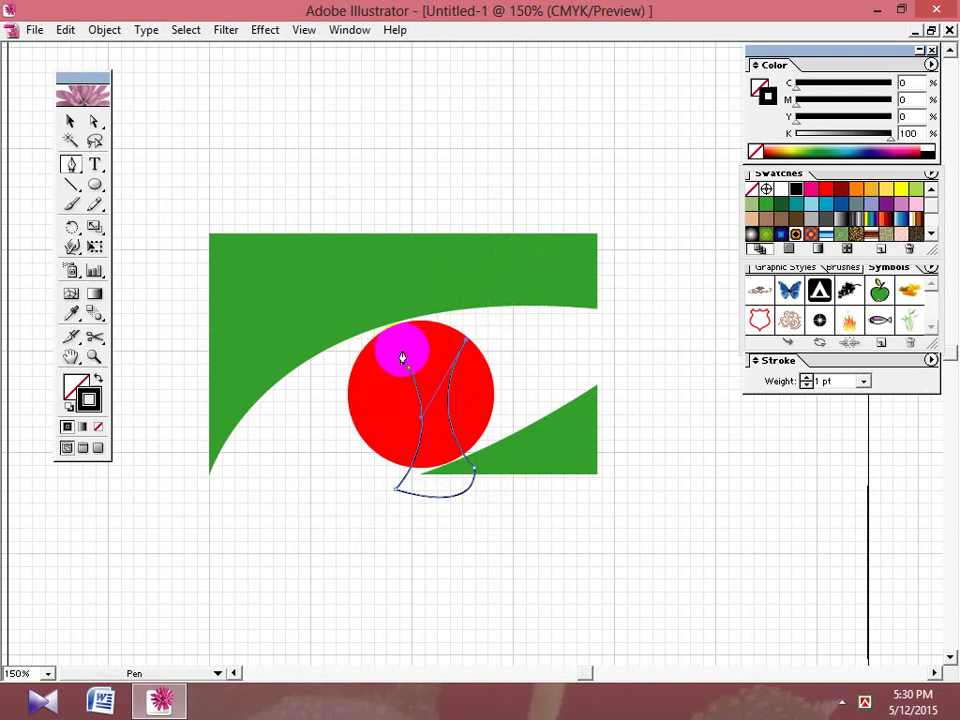
pyautogui.moveTo(403, 360); pyautogui.dragTo(377, 306)
pyautogui.click(414, 384)
pyautogui.moveTo(401, 357); pyautogui.dragTo(445, 285)
pyautogui.click(72, 122)
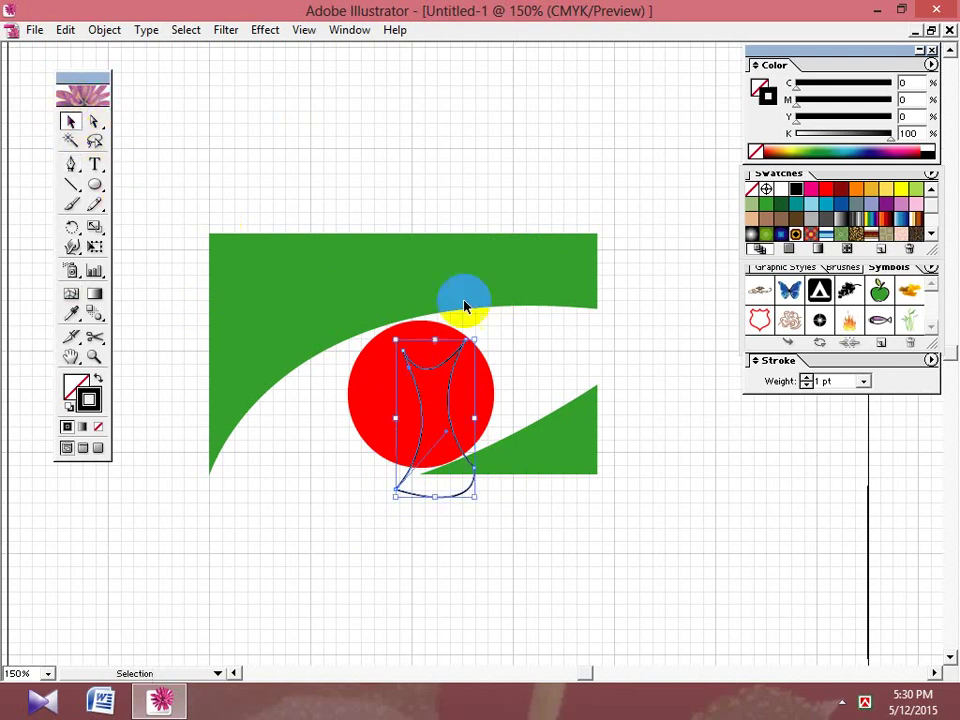
# Rotate the torso-like outline slightly clockwise, nudge it left over the red circle, and deselect it.
pyautogui.moveTo(481, 336); pyautogui.dragTo(489, 344)
pyautogui.click(560, 378)
pyautogui.moveTo(484, 529); pyautogui.dragTo(398, 490)
pyautogui.press('Left')
pyautogui.press('Left')
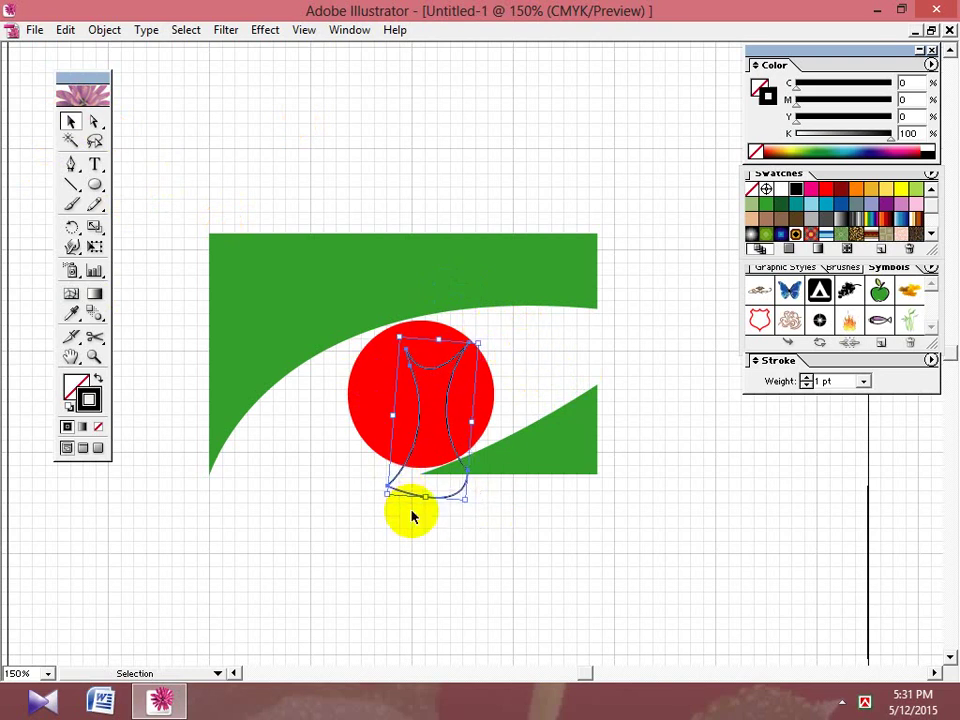
pyautogui.click(461, 566)
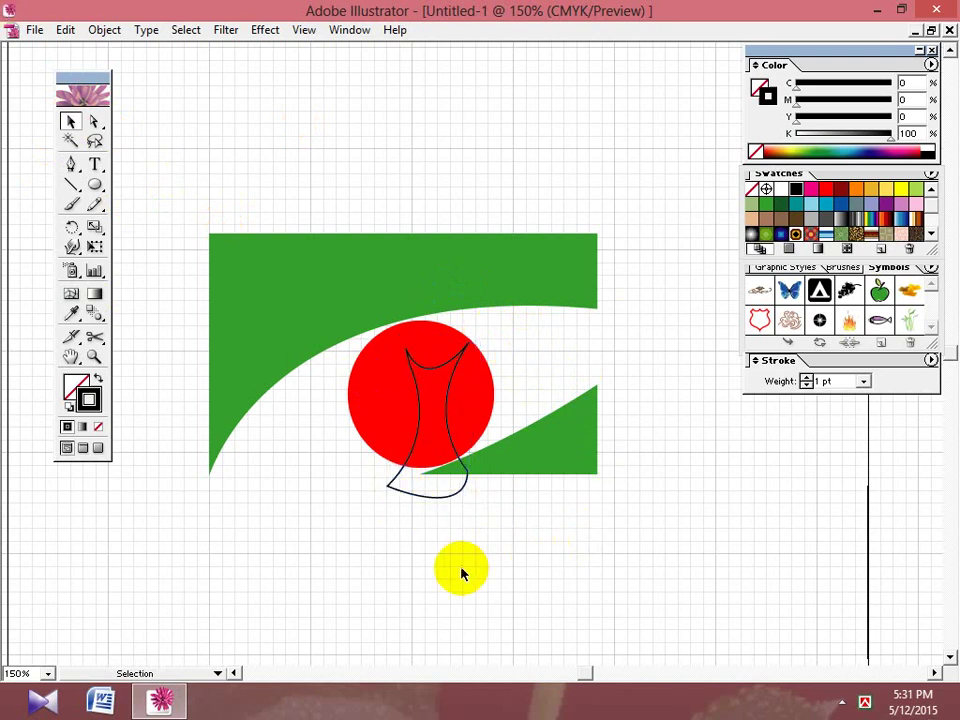
# Select the torso-like outline and use it to divide the red circle with Divide Objects Below.
pyautogui.moveTo(460, 563); pyautogui.dragTo(386, 491)
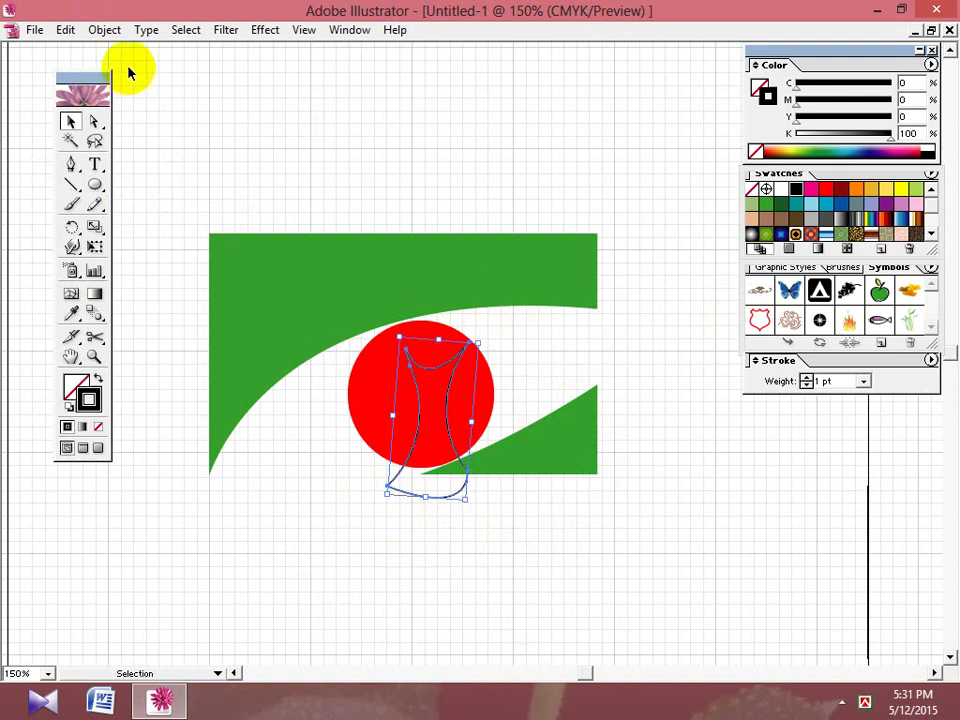
pyautogui.click(105, 30)
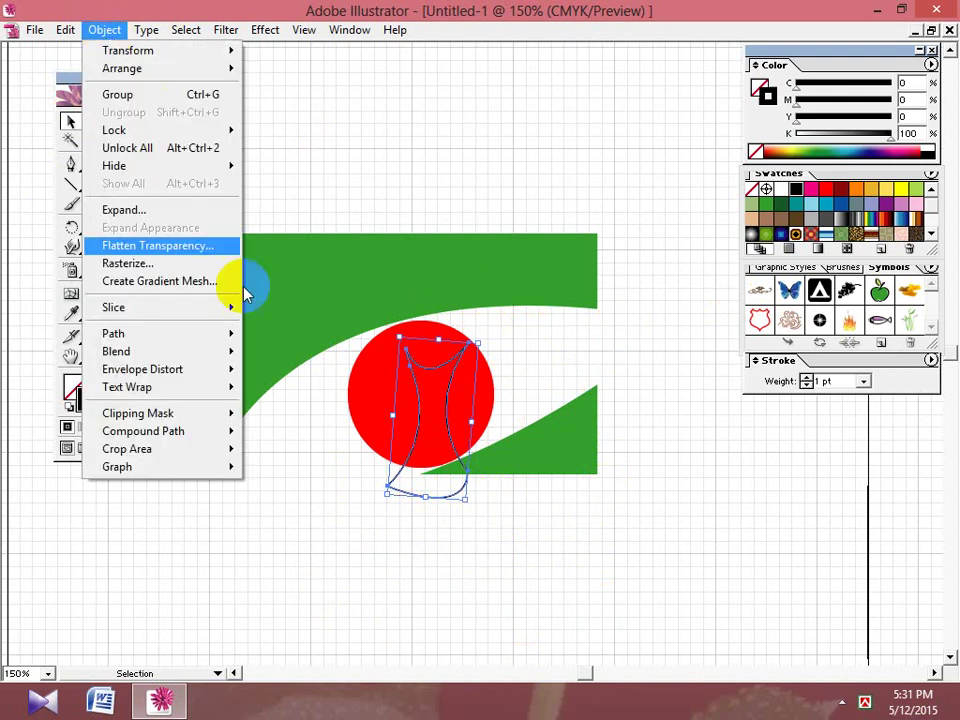
pyautogui.moveTo(225, 332)
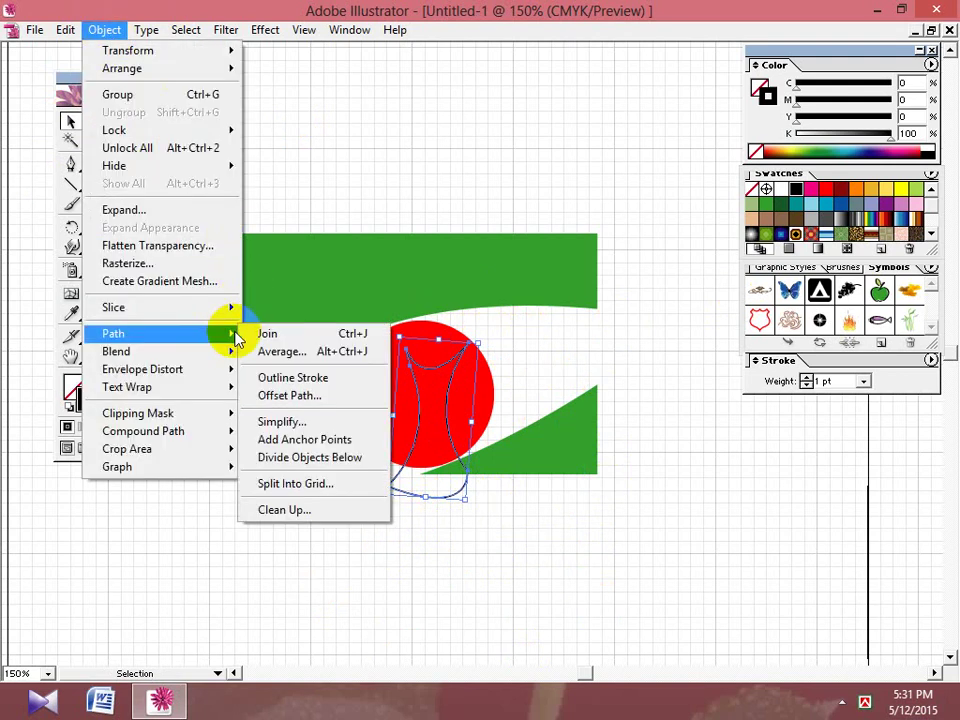
pyautogui.click(361, 458)
pyautogui.click(456, 463)
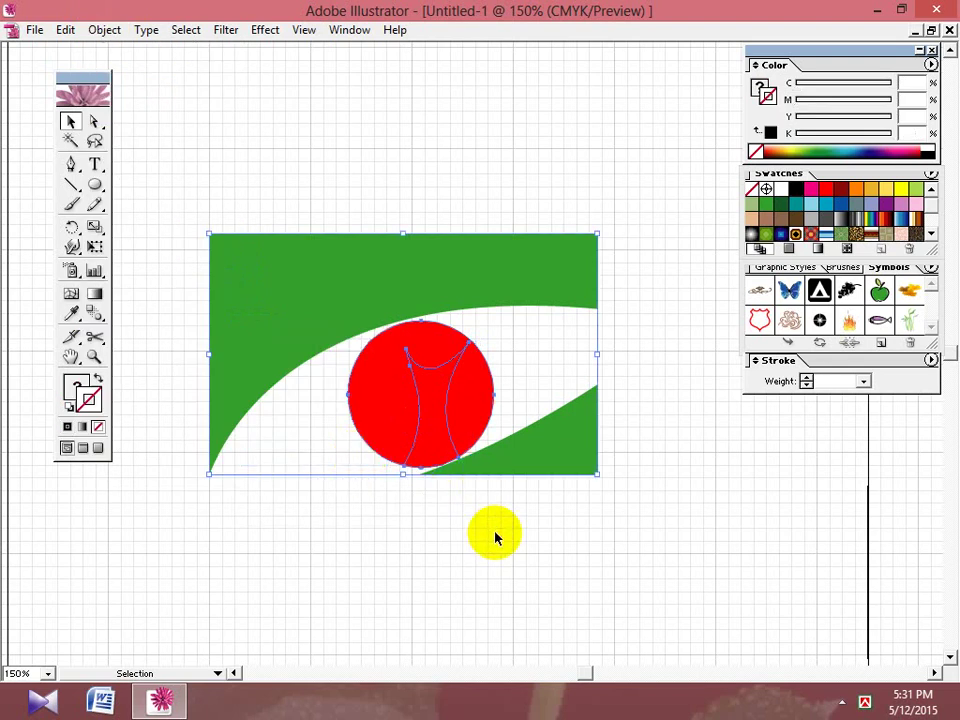
# Pull the divided torso-shaped piece out of the red circle and delete it.
pyautogui.click(447, 455)
pyautogui.moveTo(447, 455); pyautogui.dragTo(317, 542)
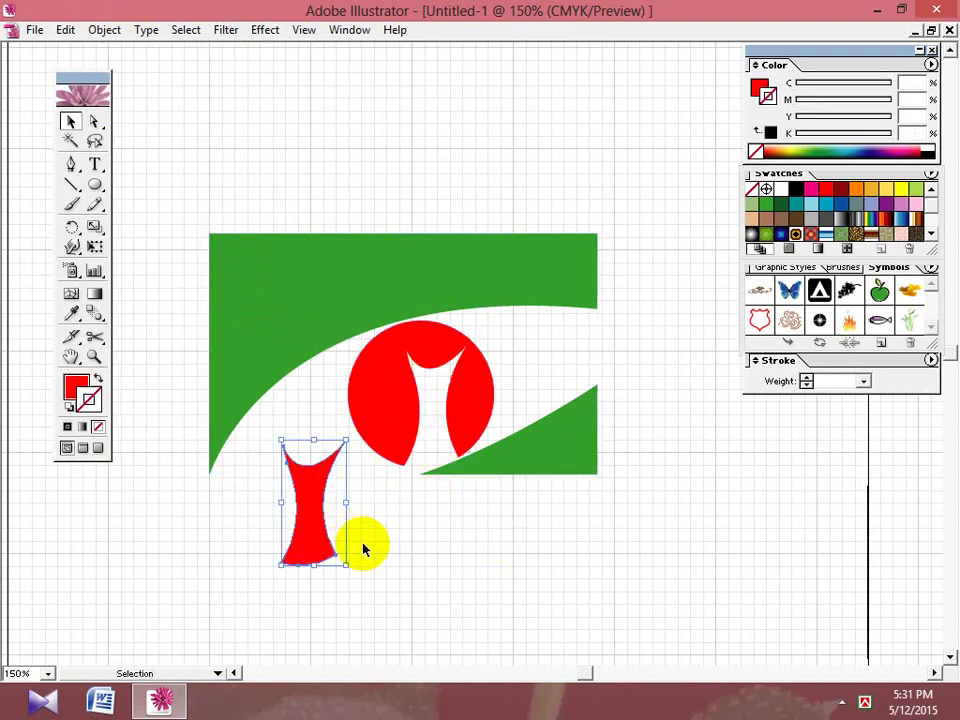
pyautogui.press('Delete')
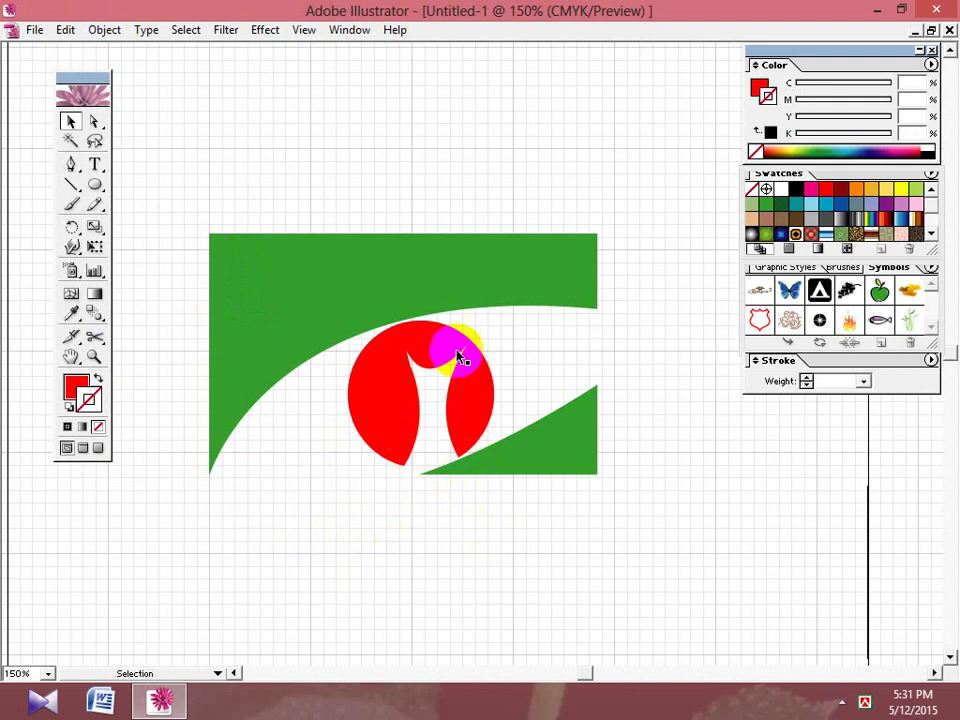
# Draw a small curved Pen path between the circle's top and upper right edge, apply Divide Objects Below with it, and deselect.
pyautogui.click(70, 166)
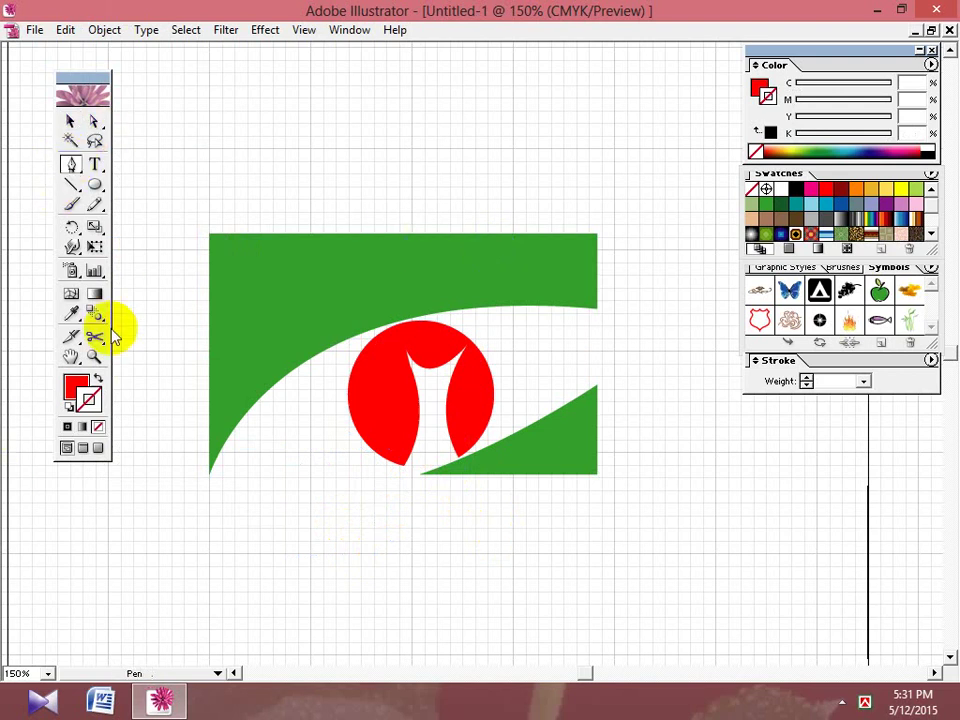
pyautogui.moveTo(430, 320); pyautogui.dragTo(549, 261)
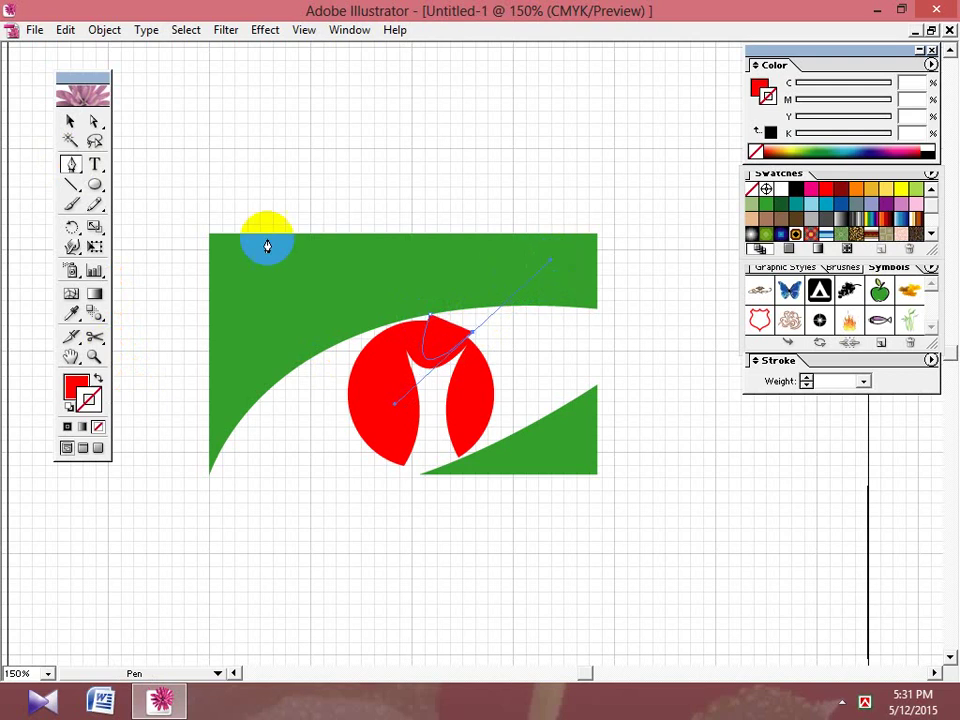
pyautogui.click(71, 122)
pyautogui.click(105, 30)
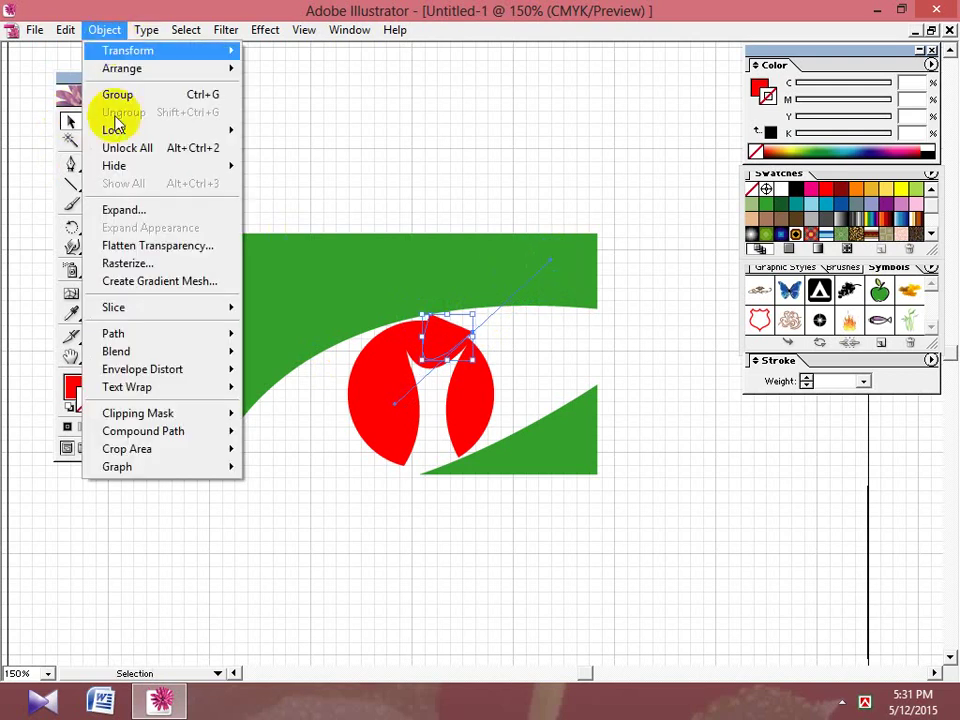
pyautogui.moveTo(174, 338)
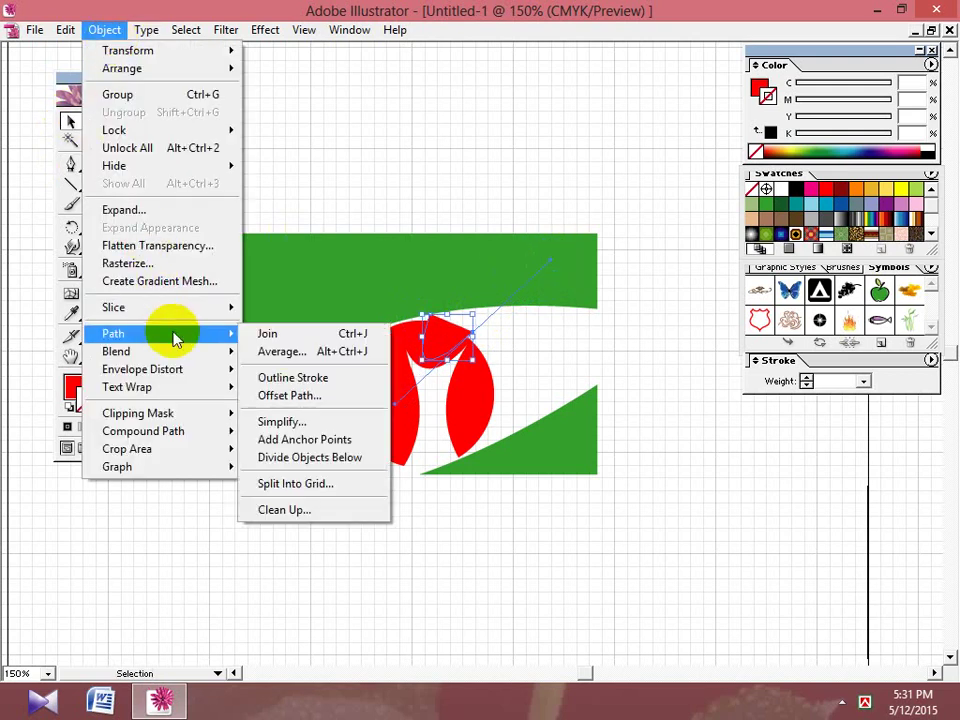
pyautogui.click(347, 470)
pyautogui.click(456, 561)
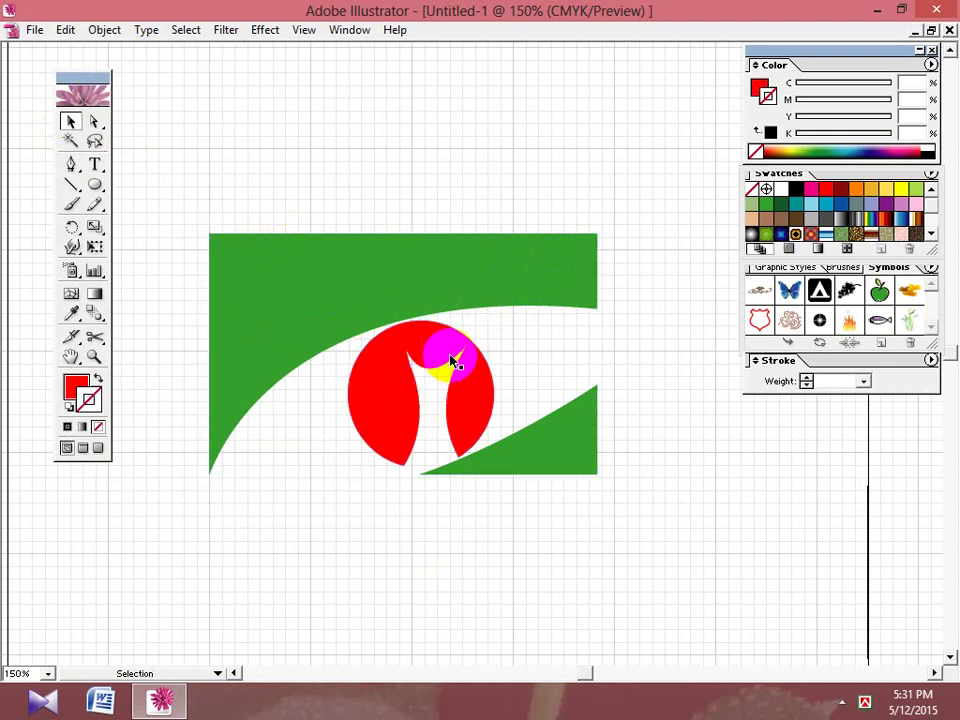
# Move the cut piece at the circle's upper right away from it and delete it.
pyautogui.click(445, 352)
pyautogui.moveTo(457, 345); pyautogui.dragTo(531, 339)
pyautogui.press('Delete')
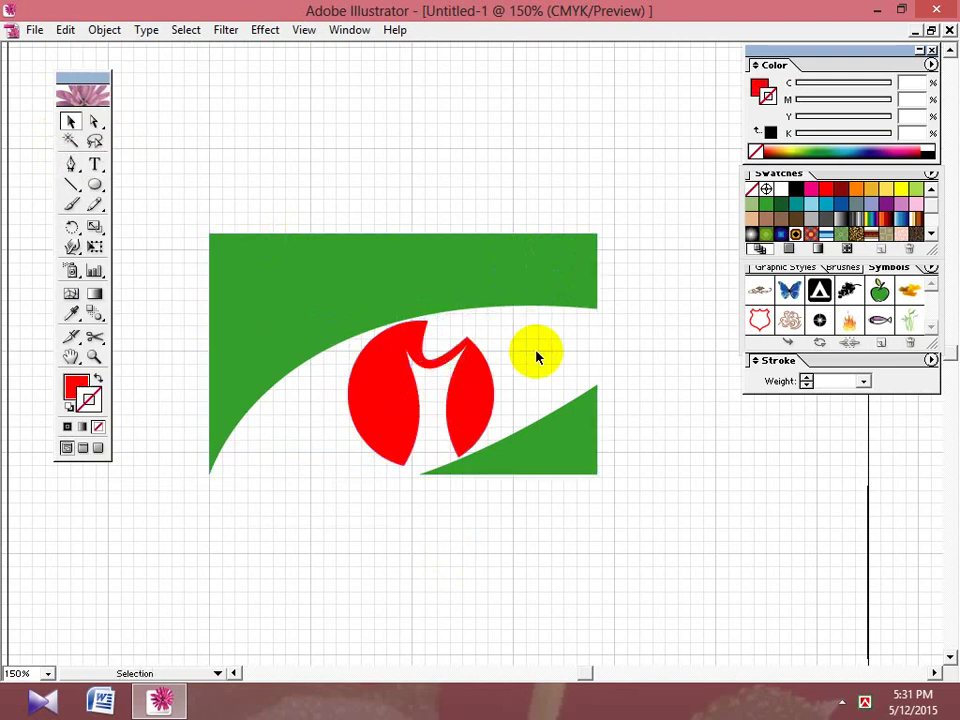
# Add the text "CHANNEL" at 48 pt above the green shape.
pyautogui.click(94, 163)
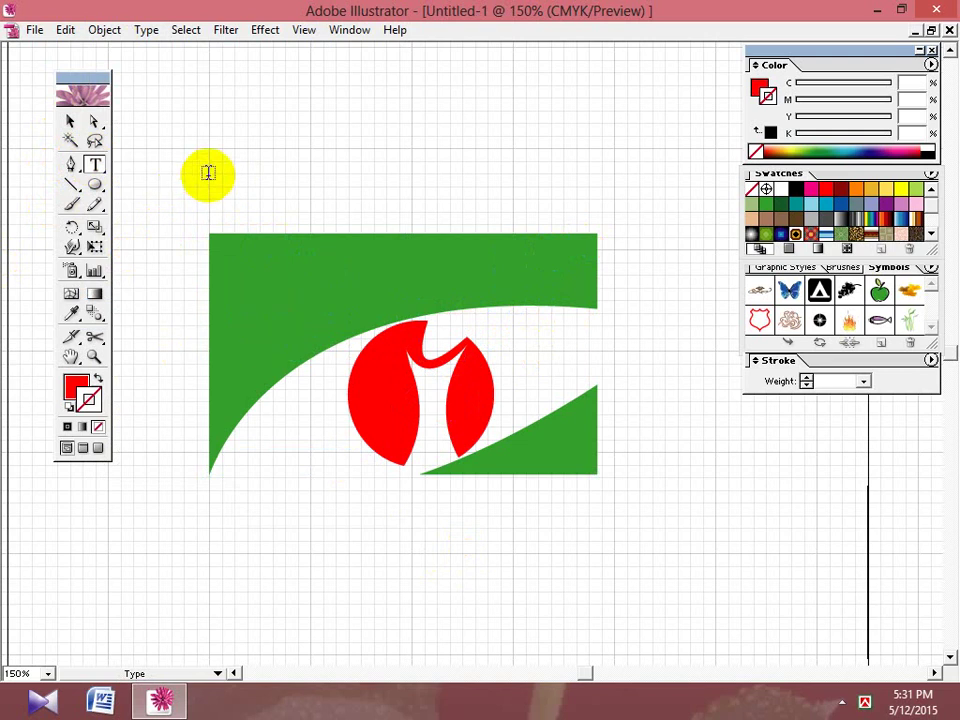
pyautogui.click(208, 170)
pyautogui.rightClick(208, 156)
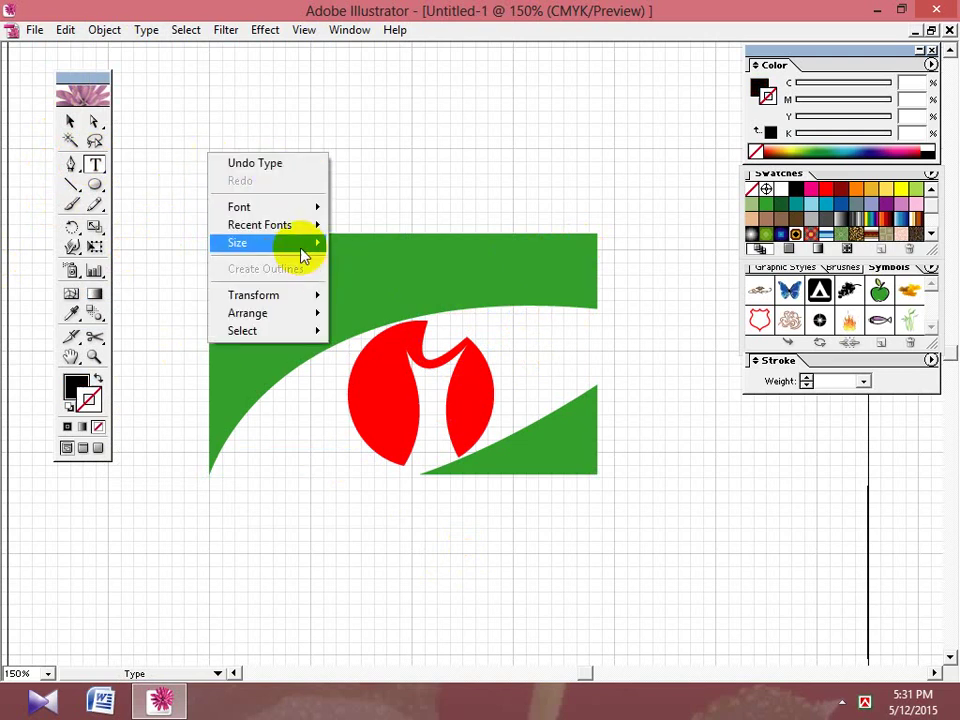
pyautogui.moveTo(310, 253)
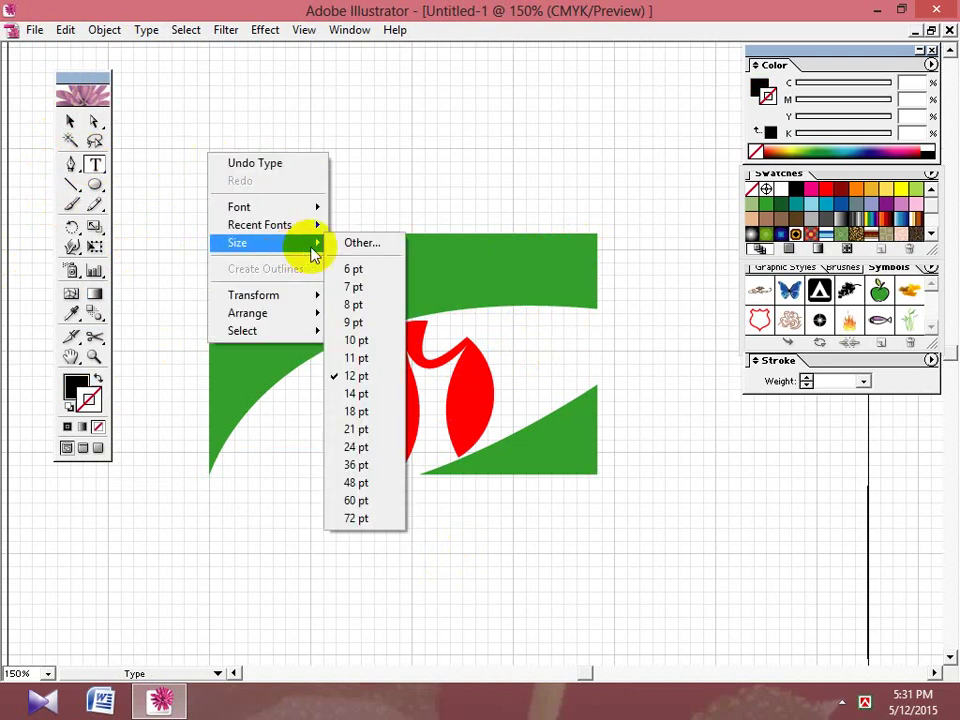
pyautogui.click(364, 482)
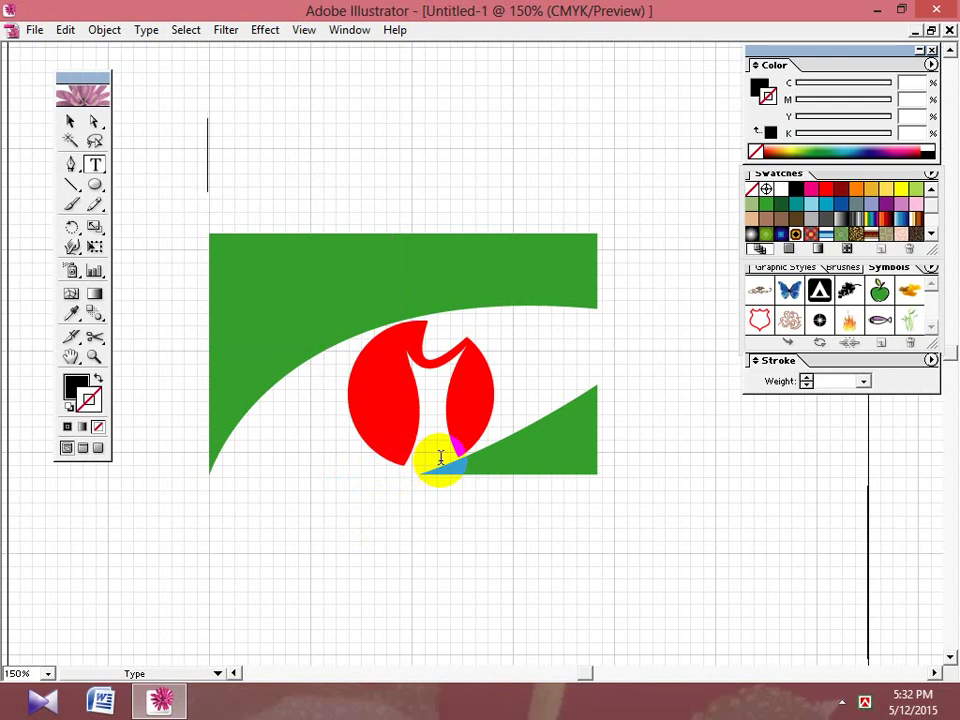
pyautogui.write('C')
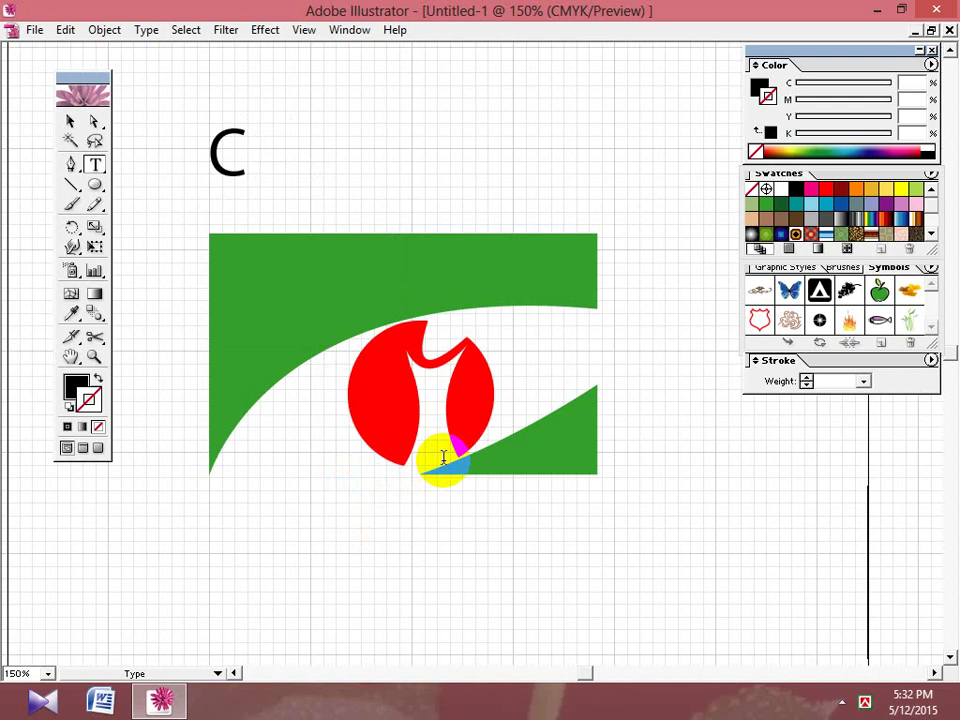
pyautogui.write('GHANNEL')
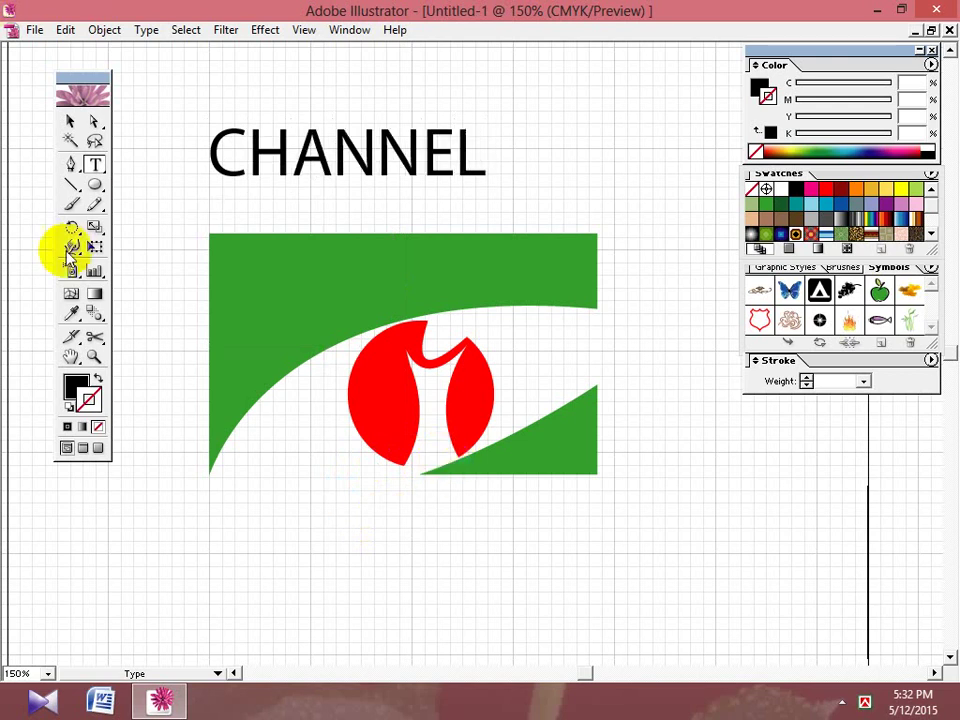
# Move the CHANNEL text onto the upper green band, stretch it to the band's full width, and make it taller to fill the band.
pyautogui.click(71, 121)
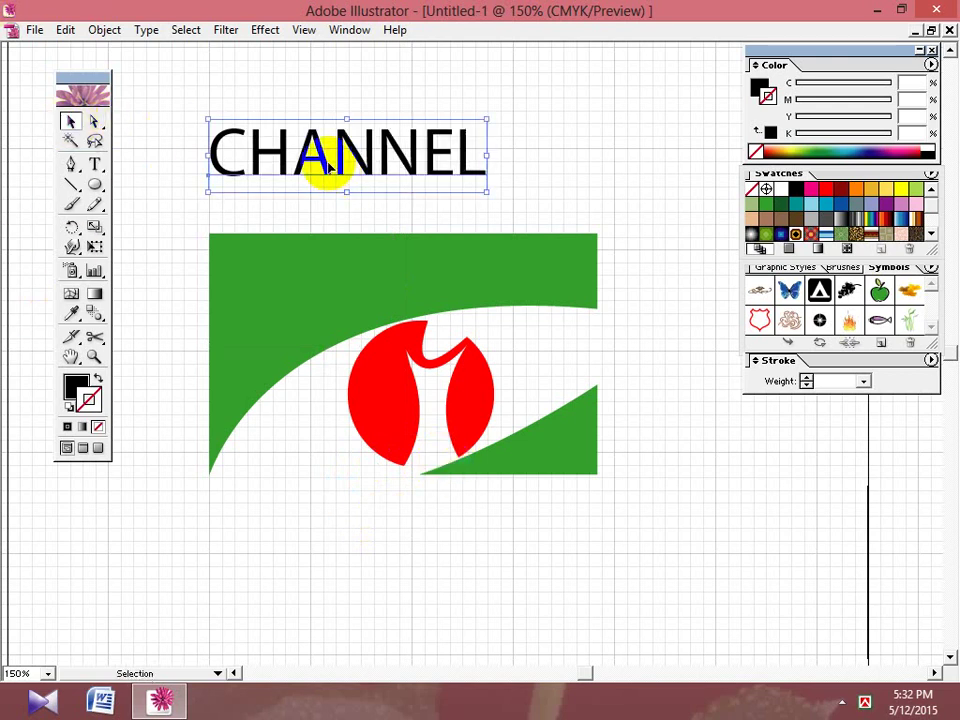
pyautogui.moveTo(330, 168); pyautogui.dragTo(333, 277)
pyautogui.moveTo(485, 265); pyautogui.dragTo(597, 275)
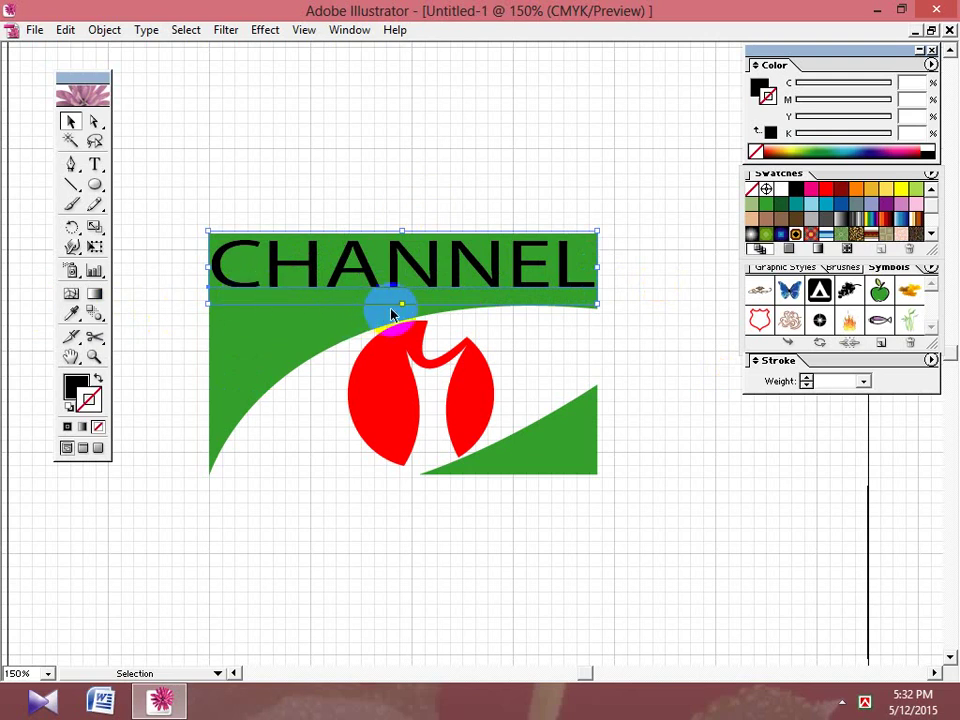
pyautogui.moveTo(399, 304); pyautogui.dragTo(402, 216)
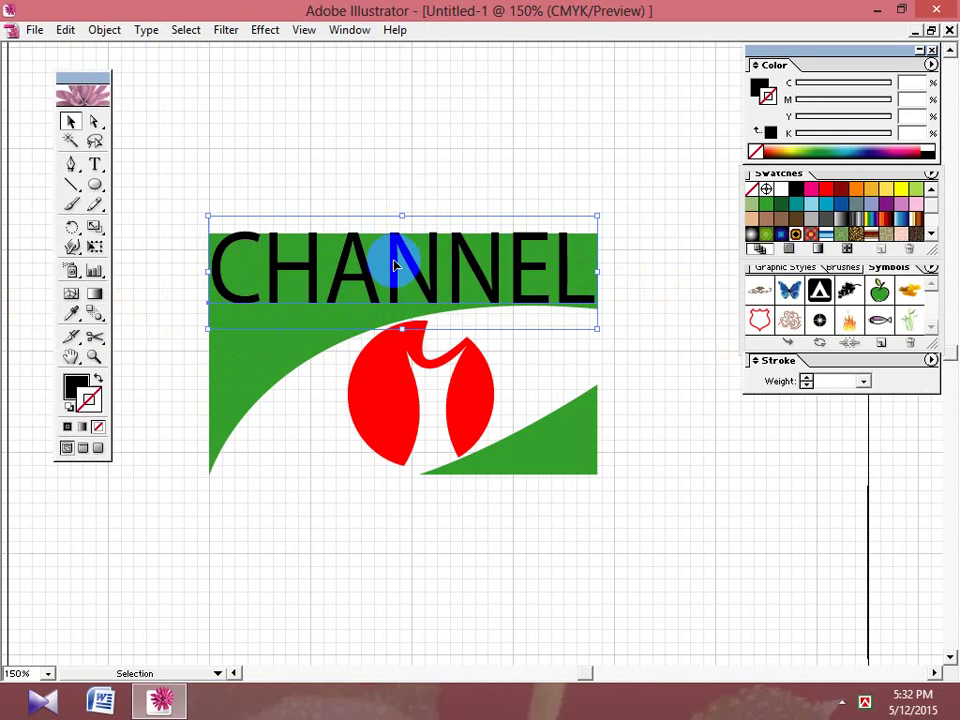
pyautogui.moveTo(395, 264); pyautogui.dragTo(396, 266)
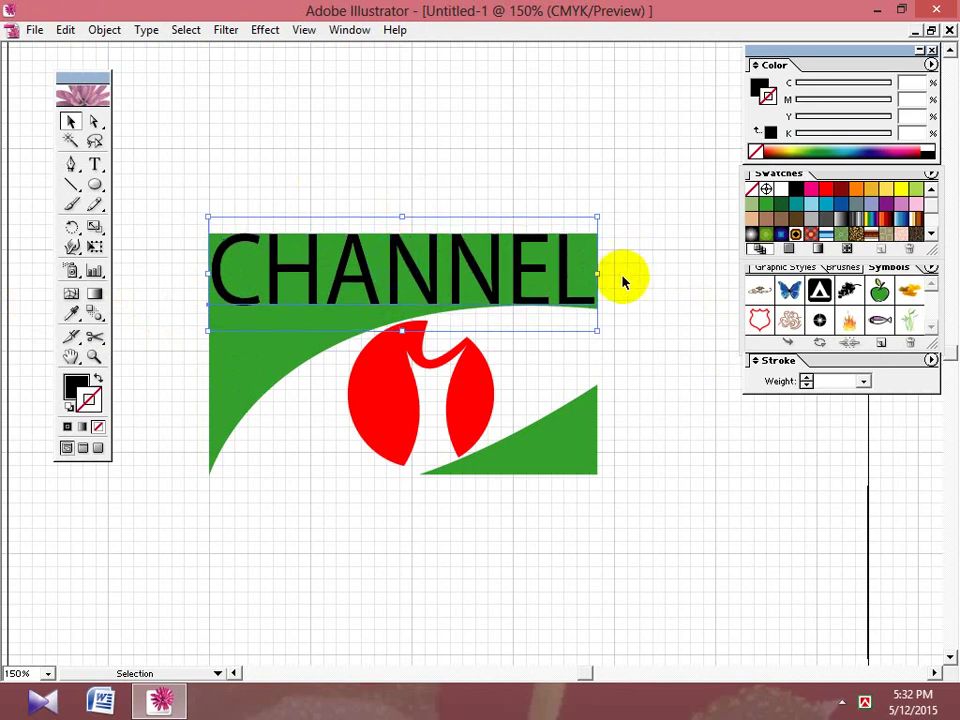
pyautogui.moveTo(600, 274); pyautogui.dragTo(604, 274)
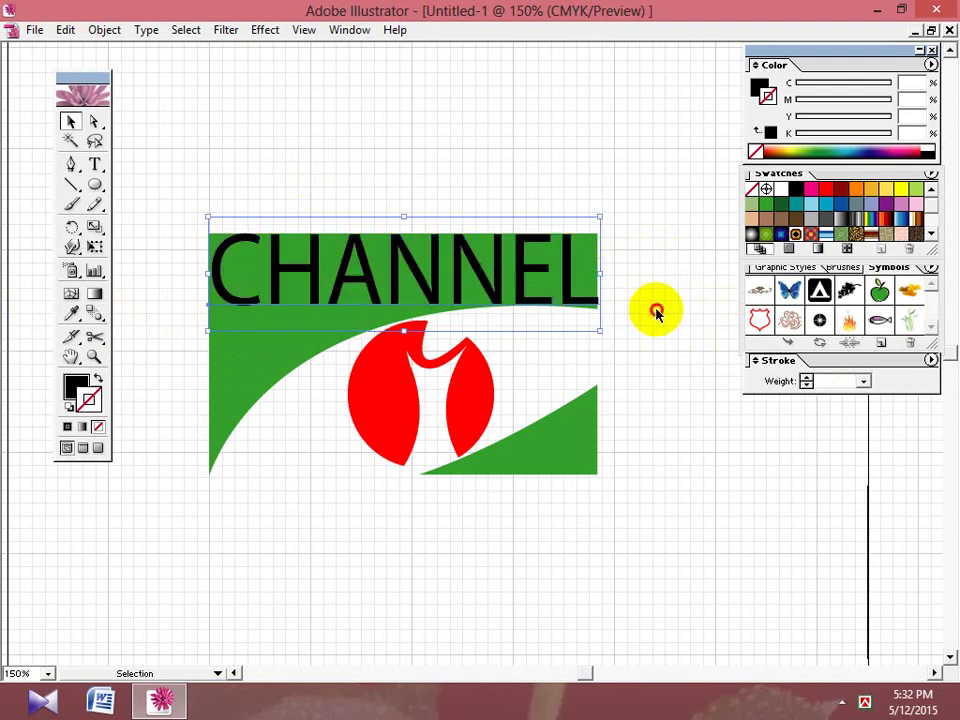
pyautogui.click(614, 292)
pyautogui.click(555, 283)
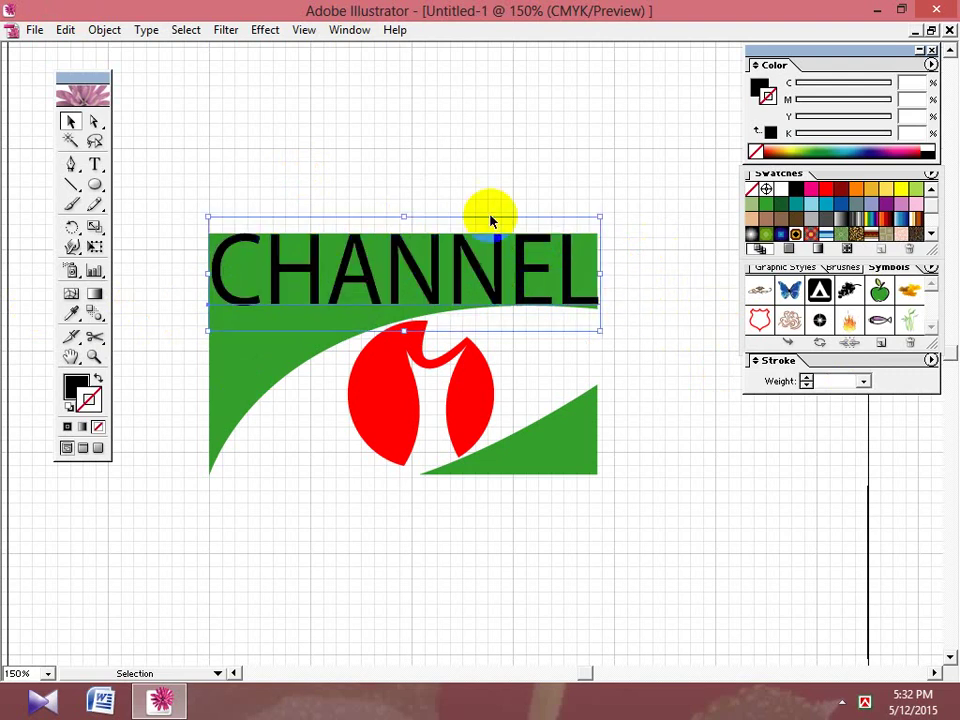
pyautogui.click(321, 229)
pyautogui.click(456, 251)
pyautogui.click(563, 307)
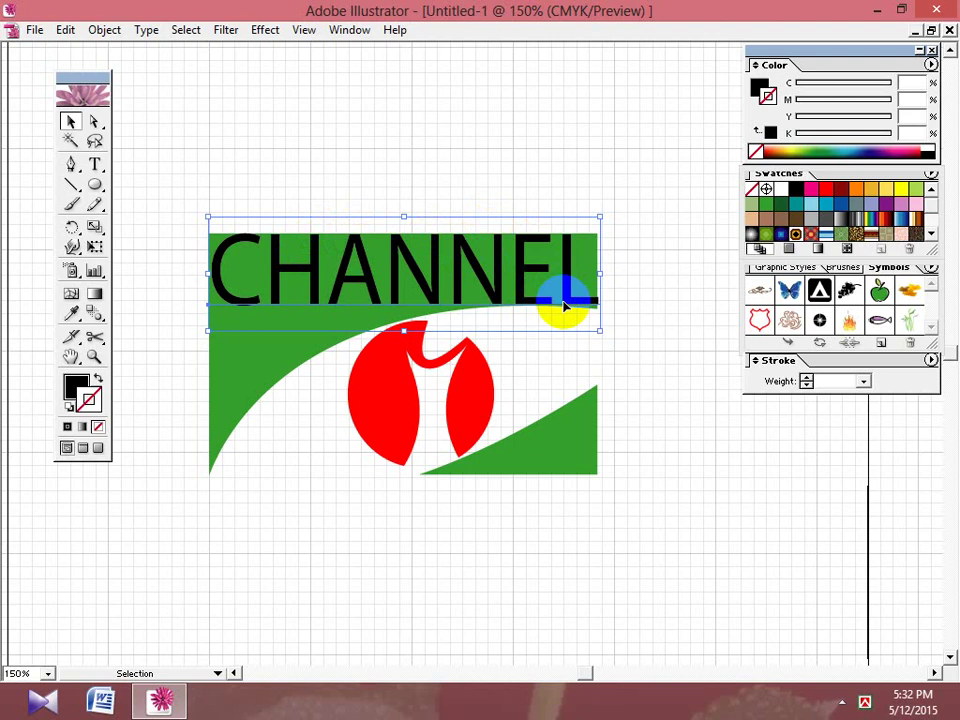
# Align the CHANNEL text with the green shape's edges, convert it to outlines, and deselect it.
pyautogui.click(570, 226)
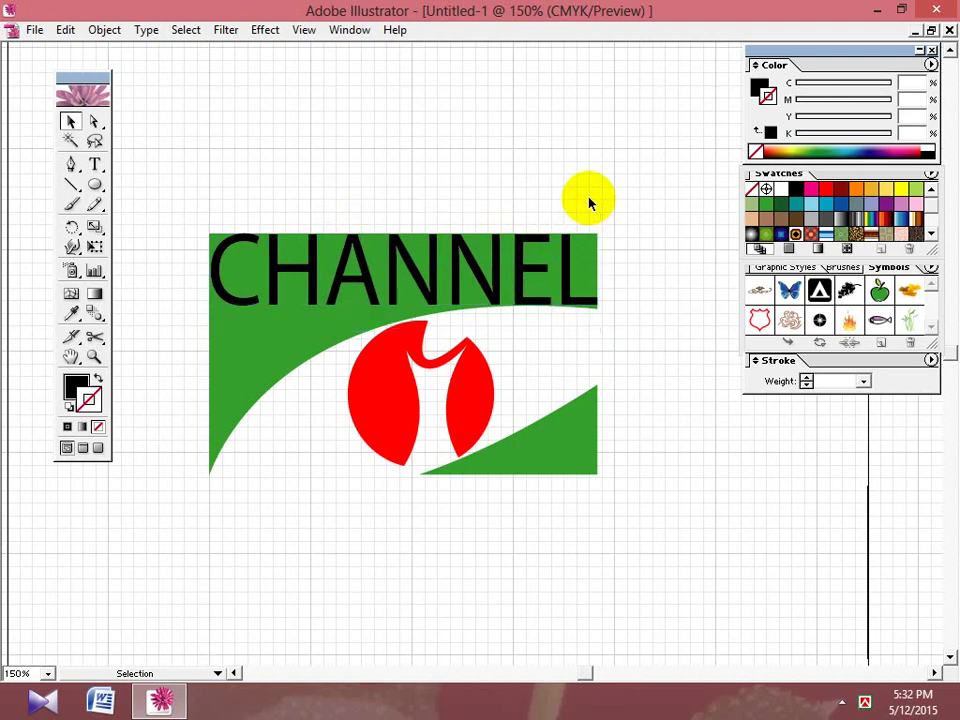
pyautogui.click(538, 263)
pyautogui.click(390, 258)
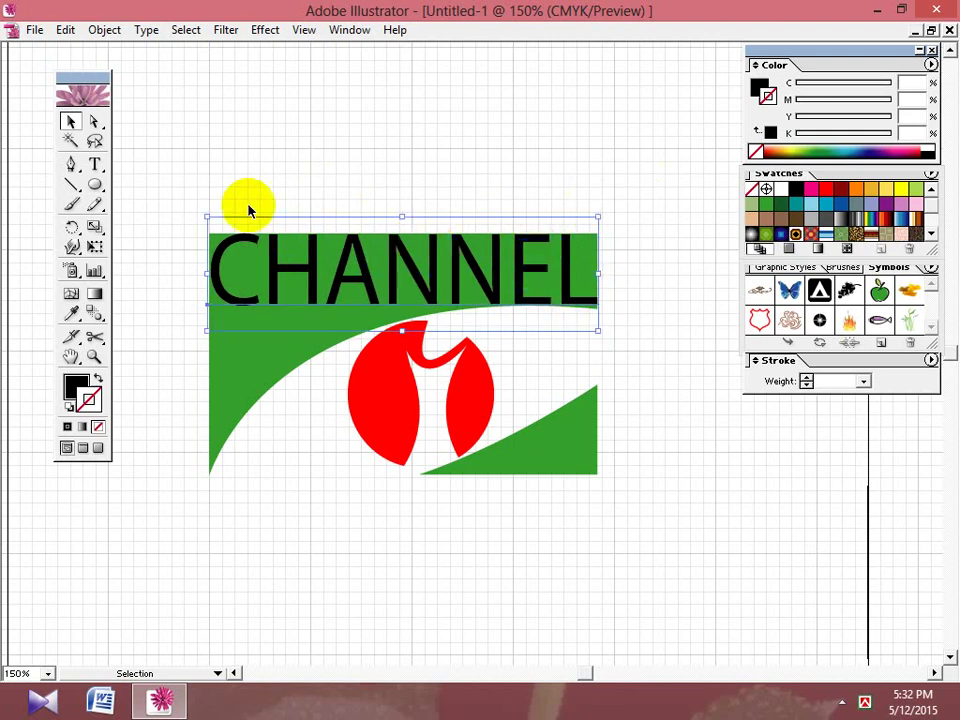
pyautogui.rightClick(466, 236)
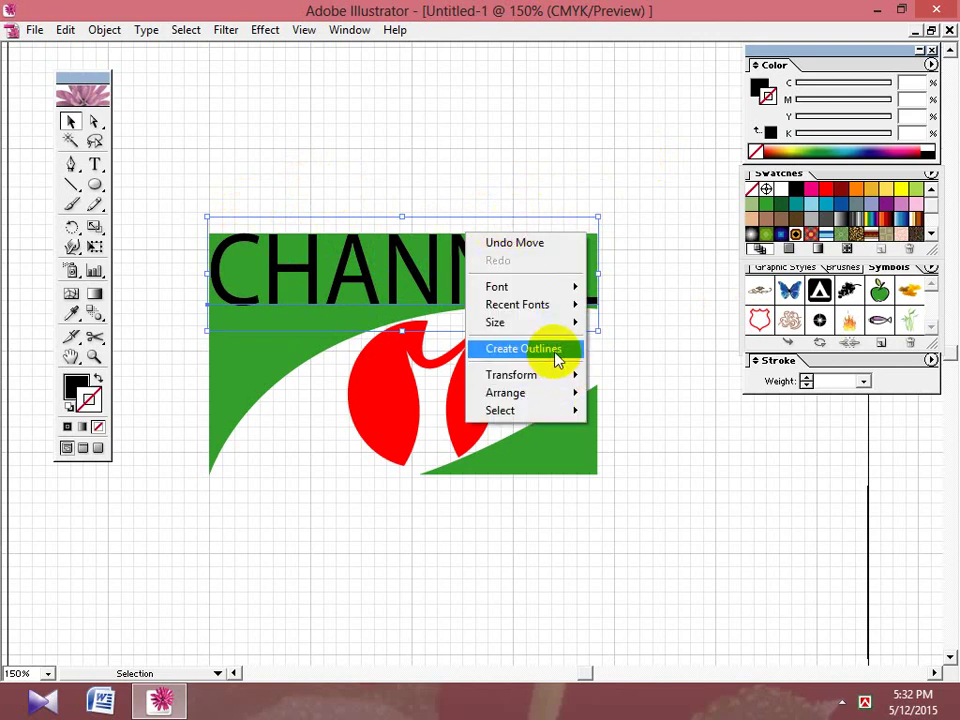
pyautogui.click(557, 358)
pyautogui.click(643, 368)
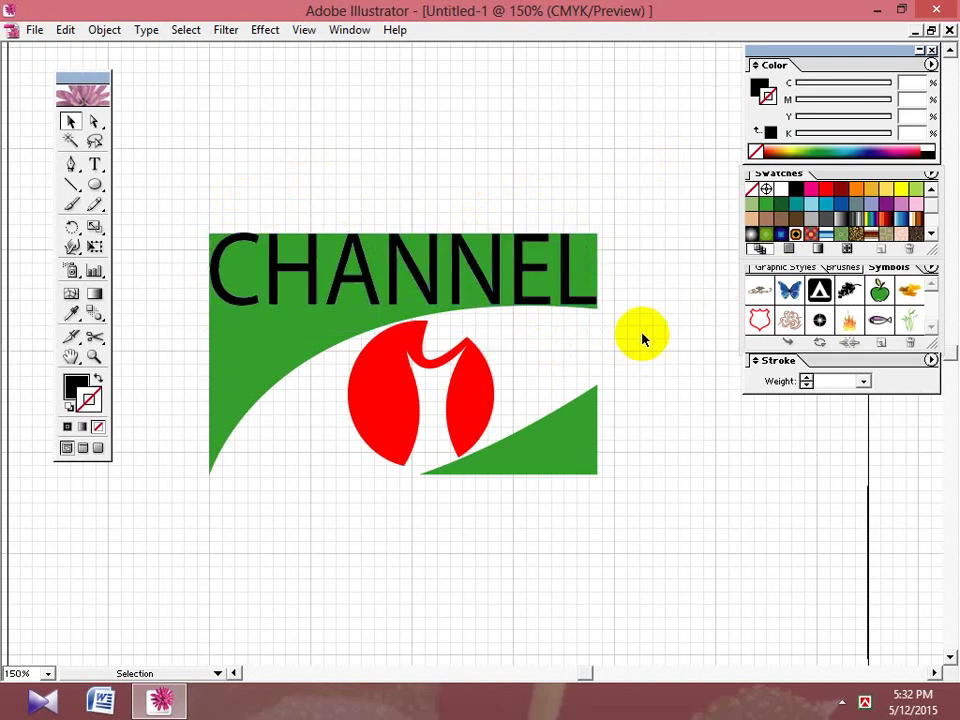
# Unlock all objects and fill the outlined CHANNEL lettering with white.
pyautogui.click(106, 31)
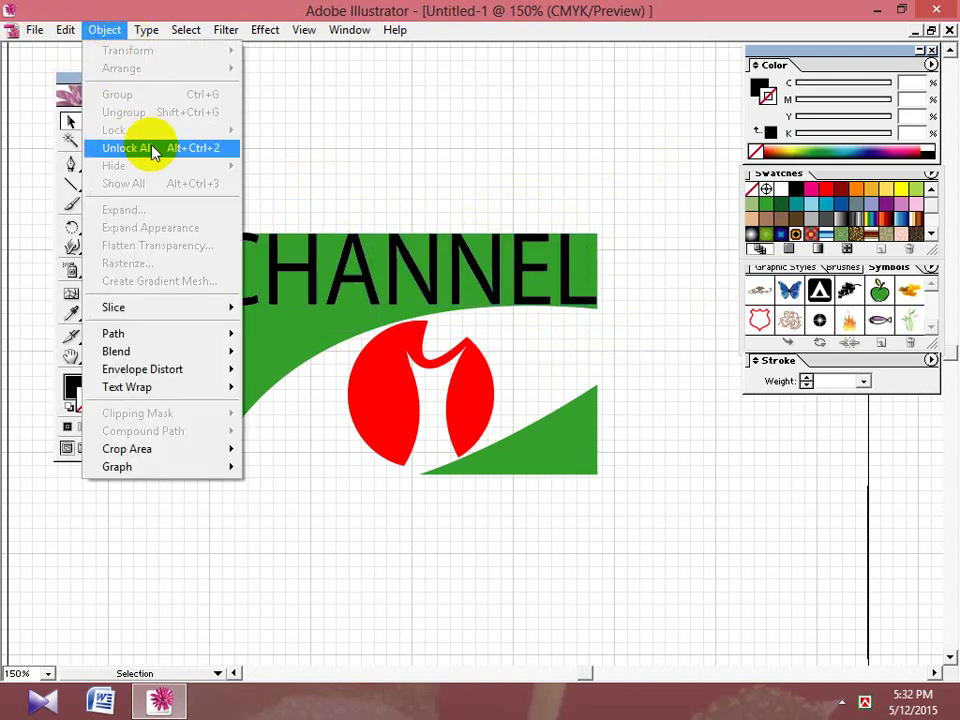
pyautogui.click(152, 150)
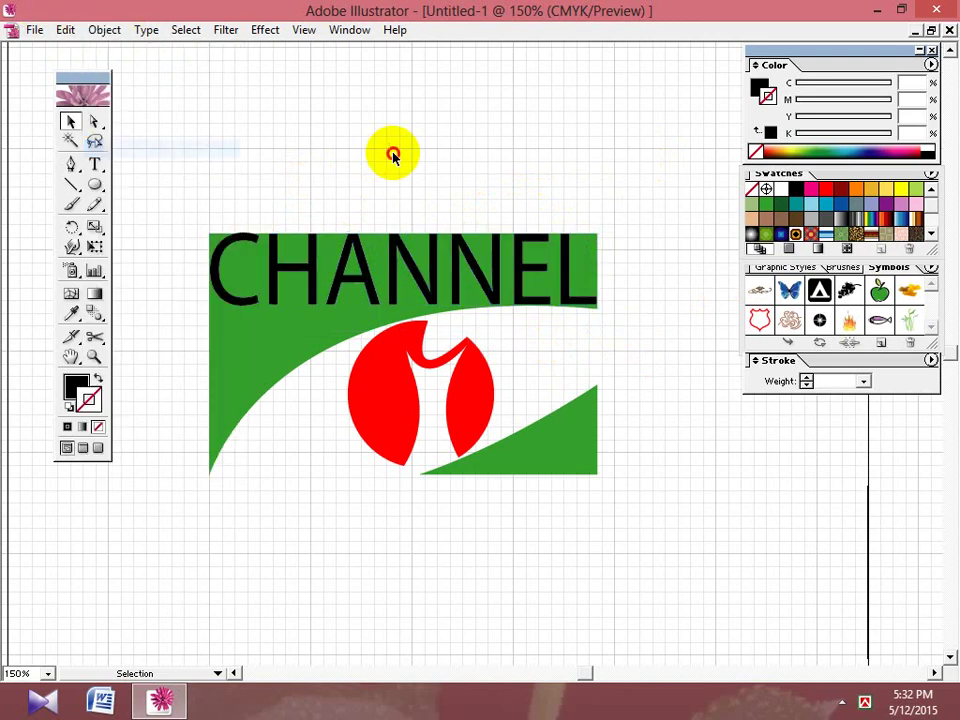
pyautogui.click(393, 291)
pyautogui.click(75, 387)
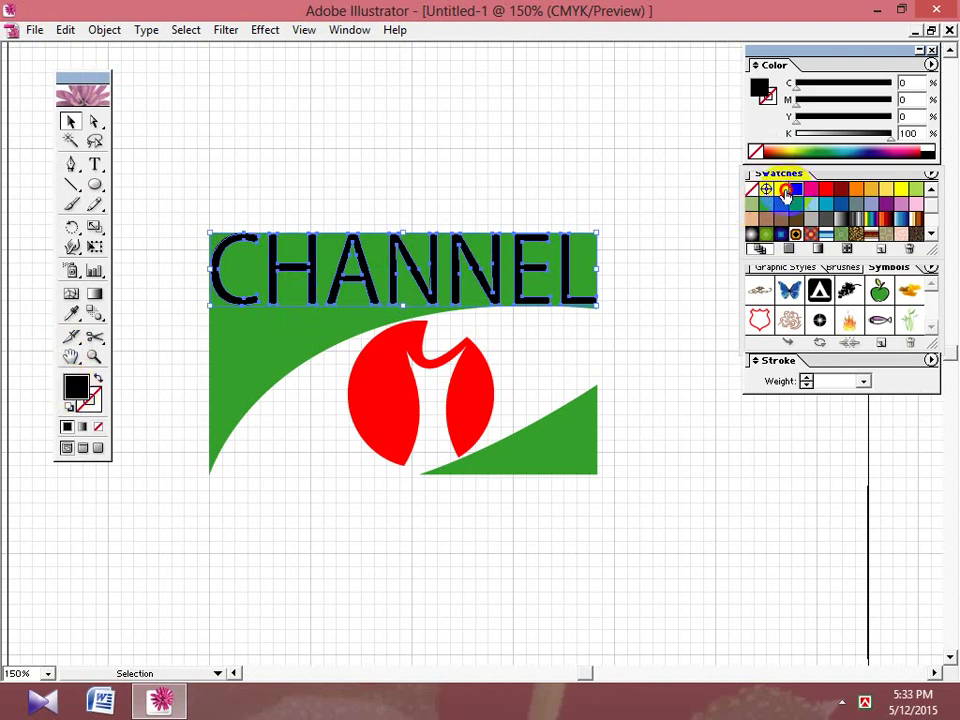
pyautogui.click(786, 190)
pyautogui.click(632, 178)
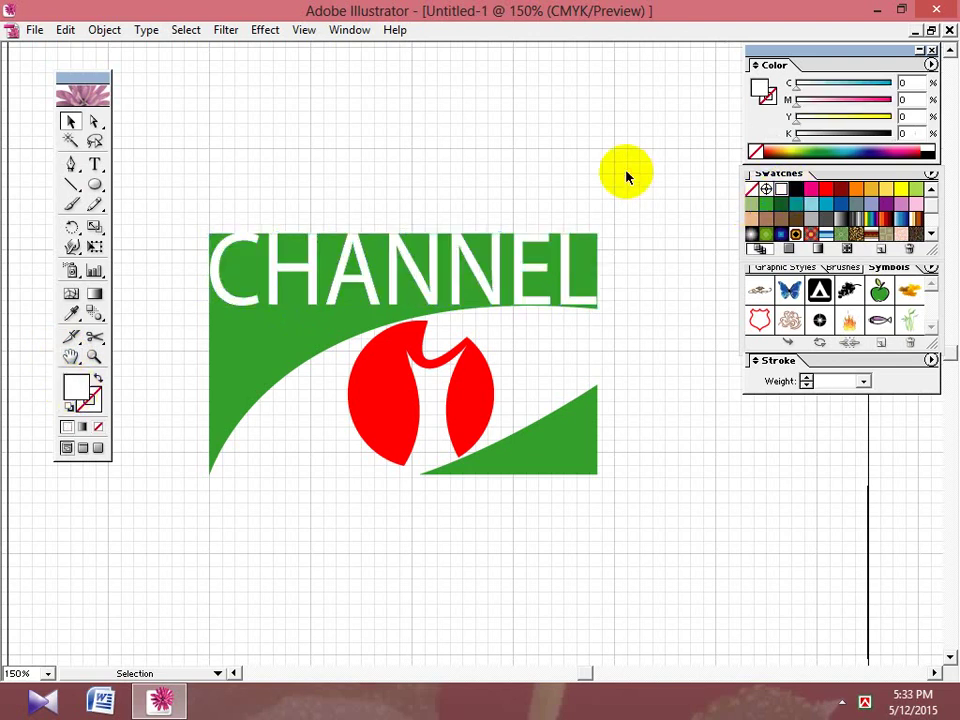
# Group the CHANNEL lettering, the green shapes and the red figure into one logo.
pyautogui.moveTo(671, 182); pyautogui.dragTo(182, 546)
pyautogui.rightClick(400, 310)
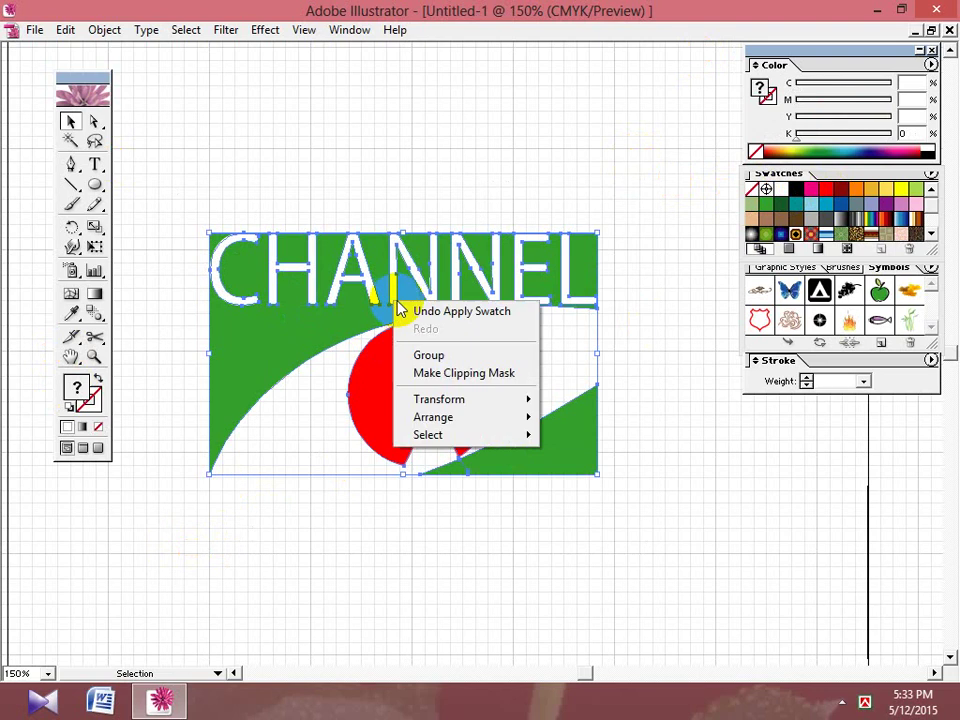
pyautogui.click(490, 356)
pyautogui.click(703, 444)
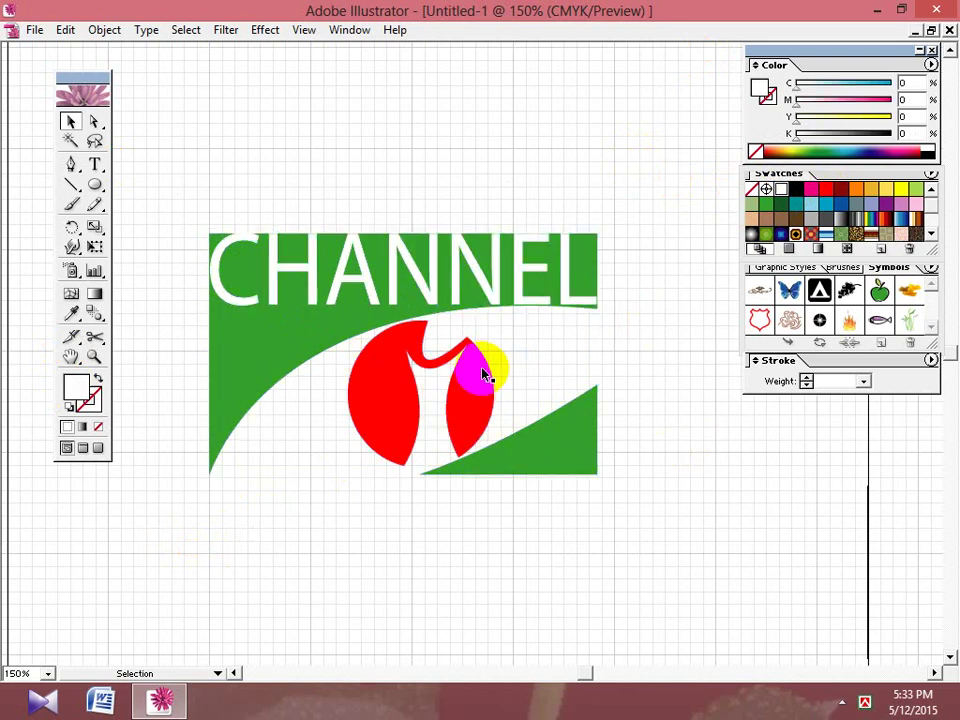
# Reduce the grouped logo's height slightly from its upper edge and move it up on the page.
pyautogui.click(484, 374)
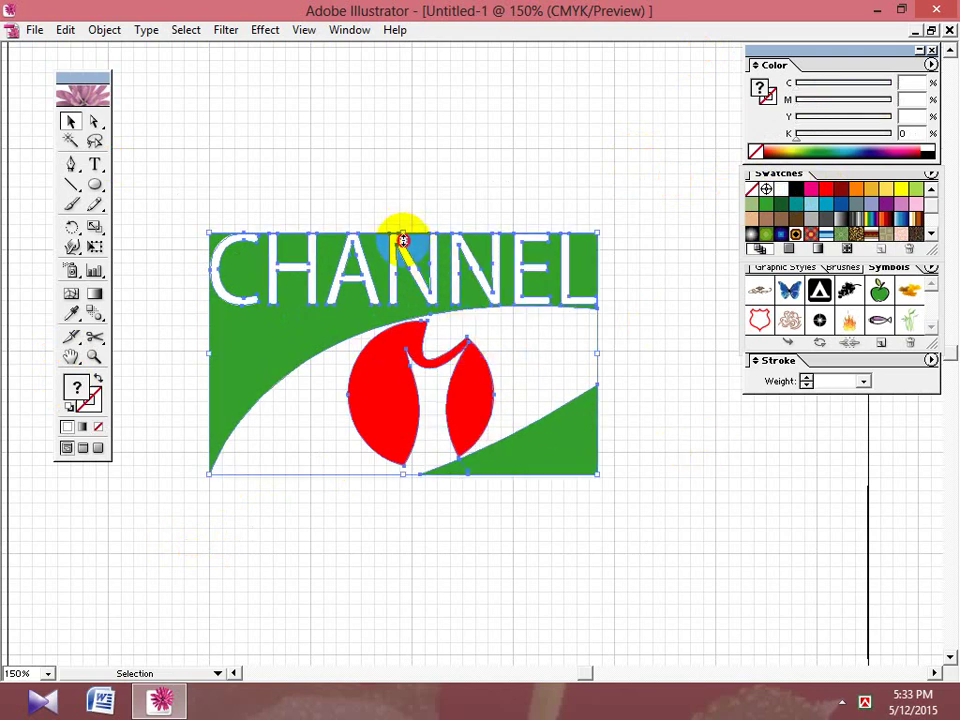
pyautogui.moveTo(403, 240); pyautogui.dragTo(404, 272)
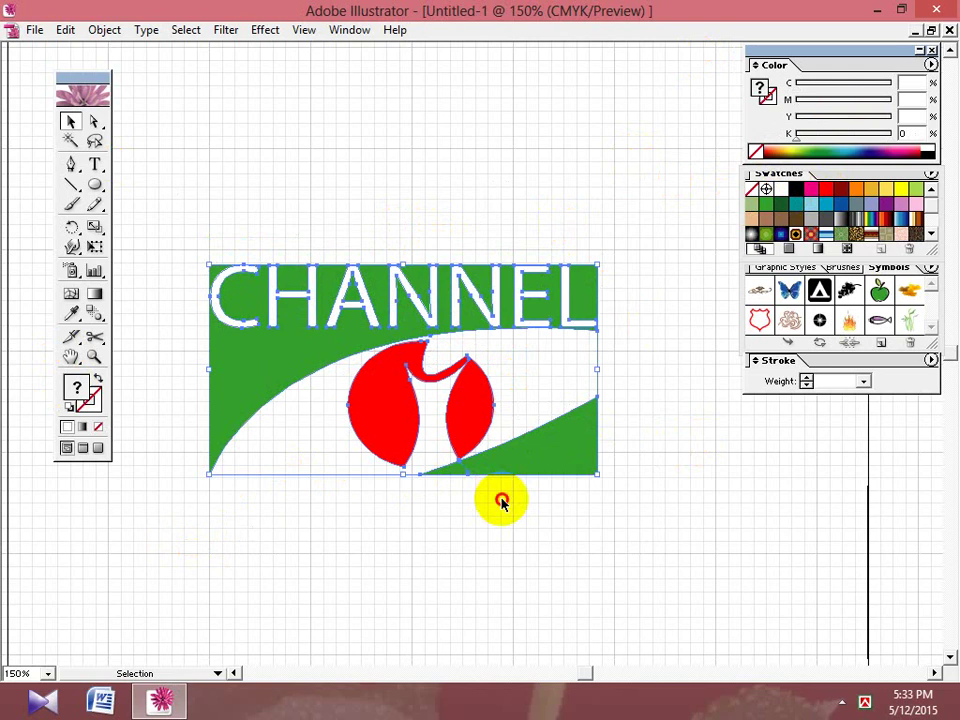
pyautogui.moveTo(536, 461); pyautogui.dragTo(534, 297)
pyautogui.click(597, 432)
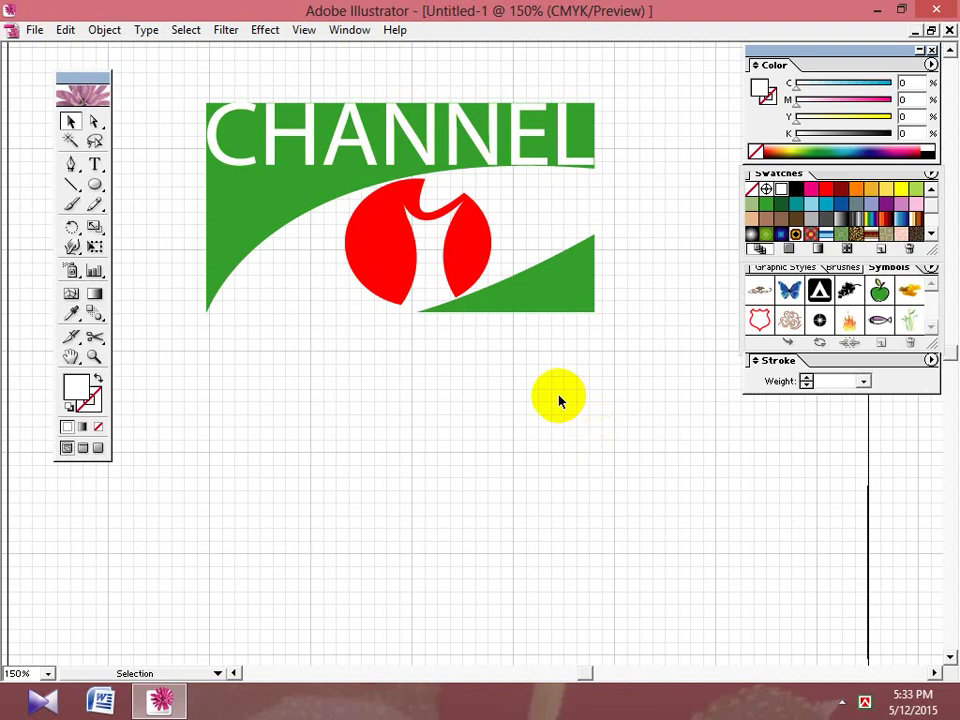
# Add the sample text "JHJHGJKG" below the logo and stretch it taller and wider.
pyautogui.click(94, 163)
pyautogui.click(310, 420)
pyautogui.write('JHJHGJKG')
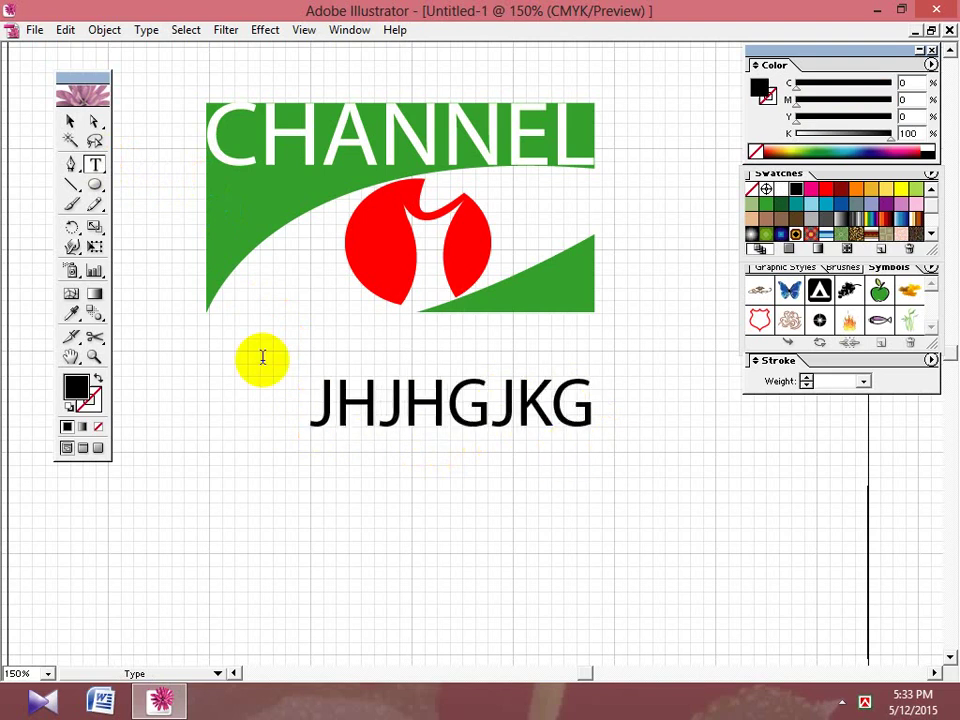
pyautogui.click(72, 120)
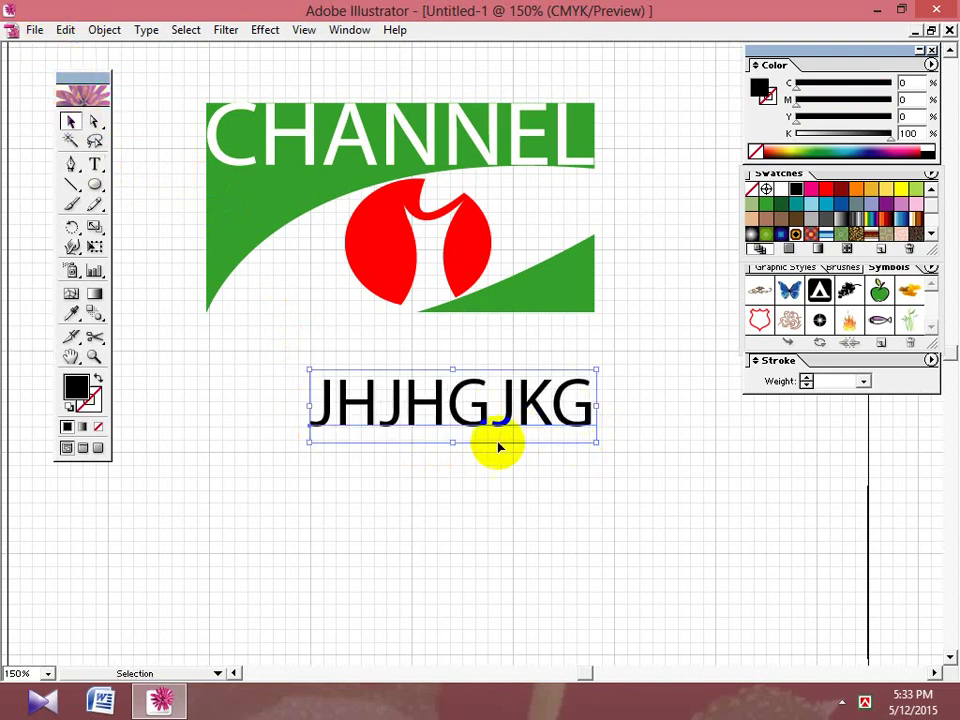
pyautogui.moveTo(454, 441); pyautogui.dragTo(454, 530)
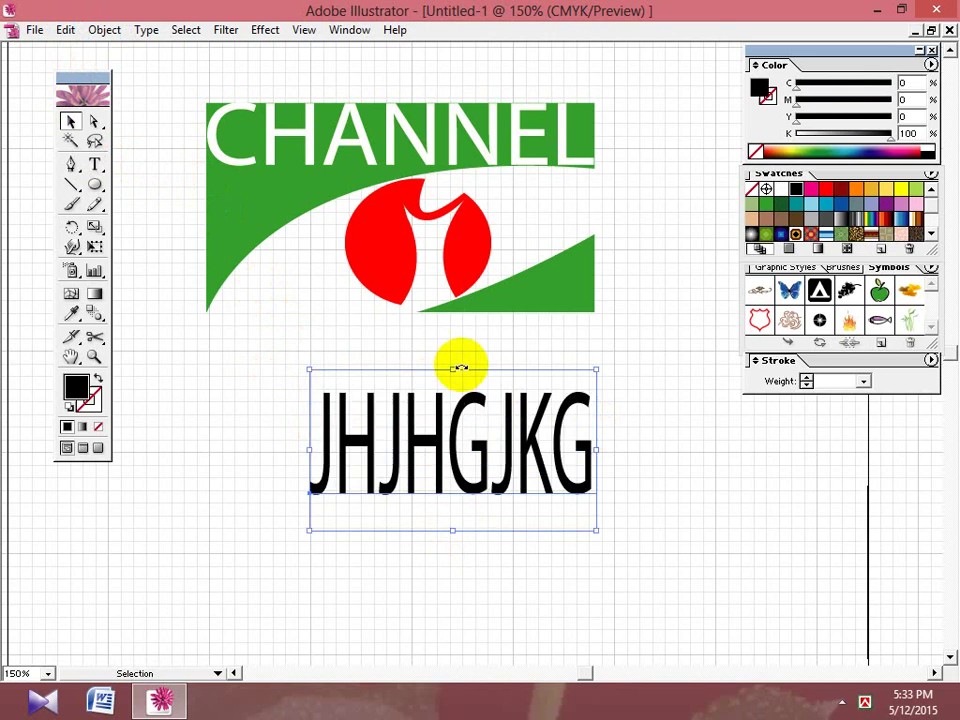
pyautogui.moveTo(456, 366); pyautogui.dragTo(447, 322)
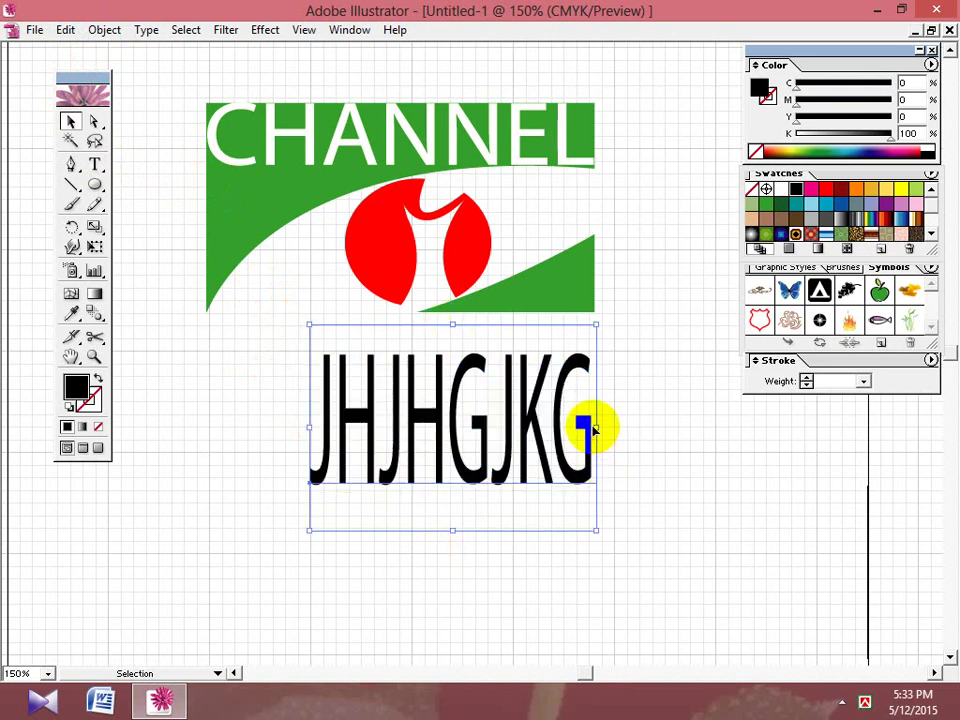
pyautogui.moveTo(585, 428); pyautogui.dragTo(640, 462)
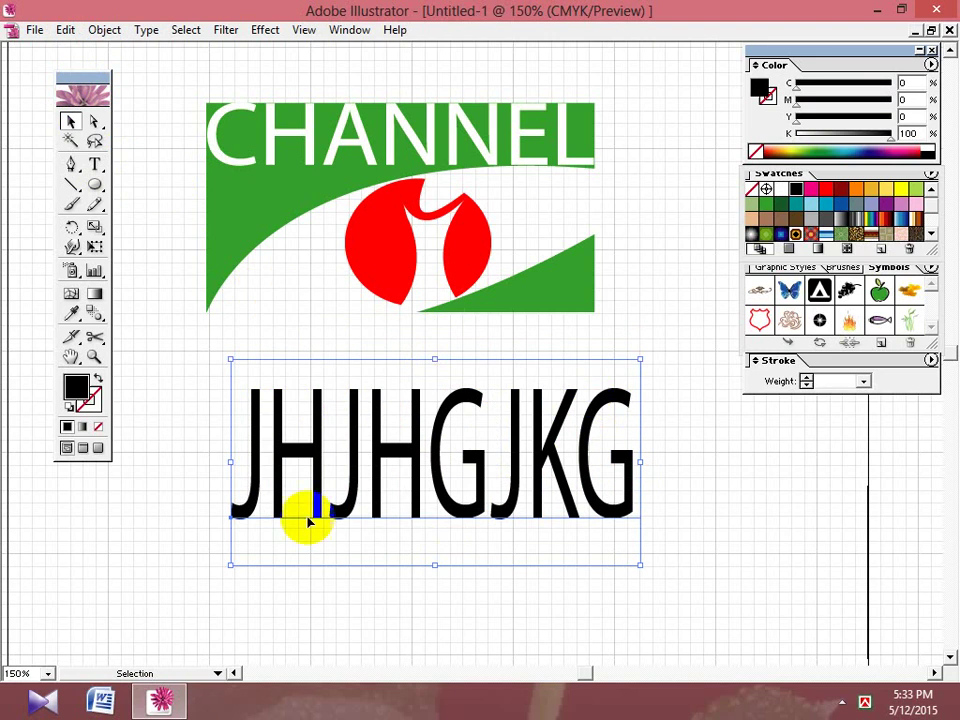
# Convert the JHJHGJKG text to outlines, then delete it and undo the deletion.
pyautogui.rightClick(333, 414)
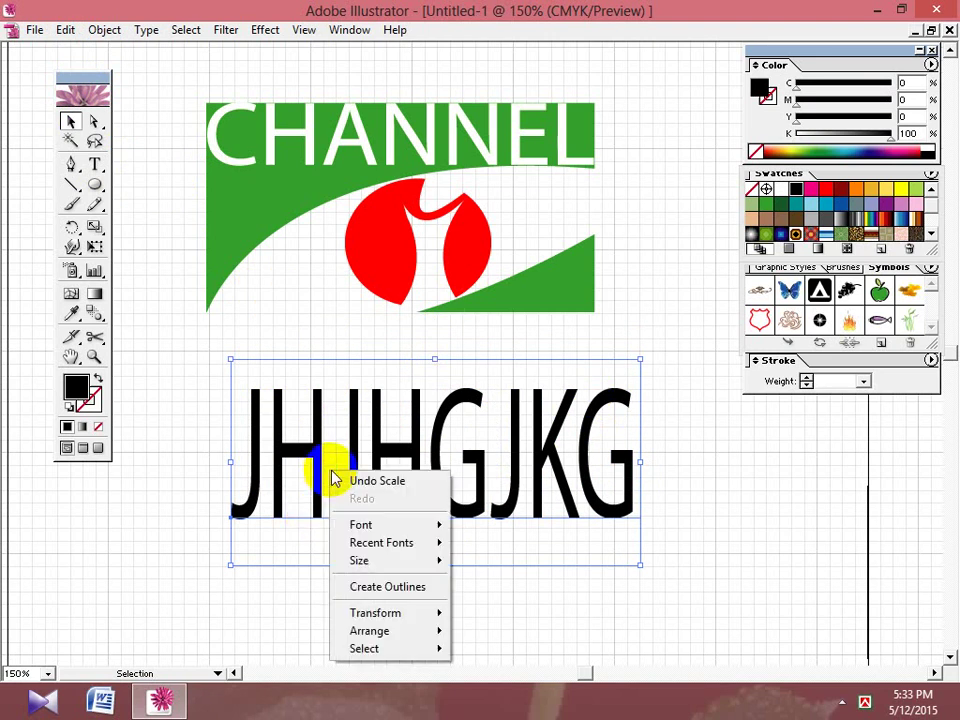
pyautogui.click(424, 584)
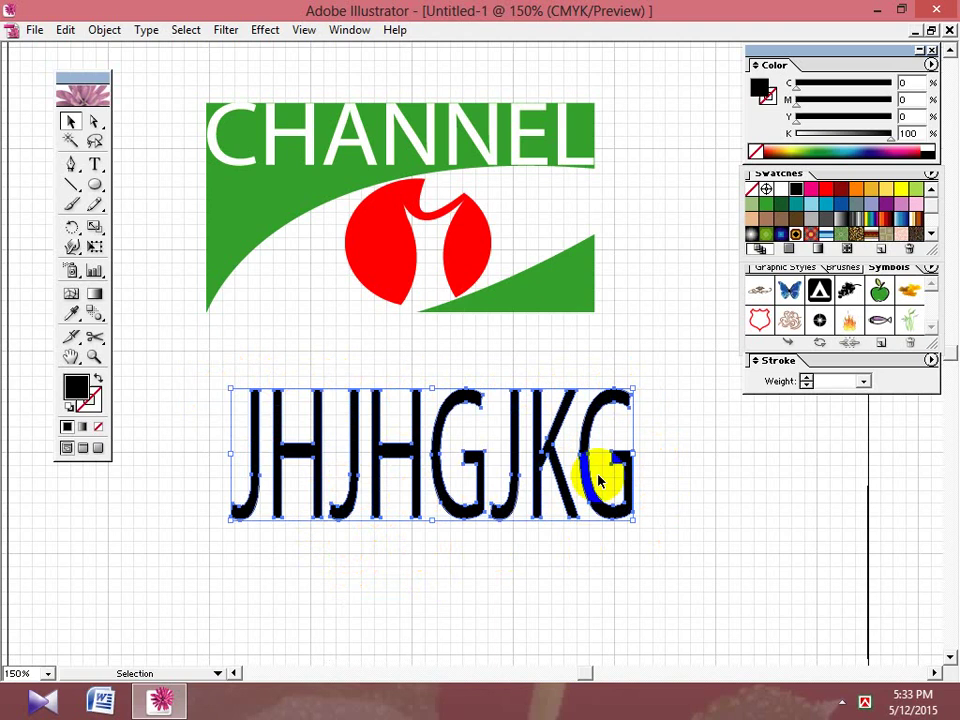
pyautogui.press('Delete')
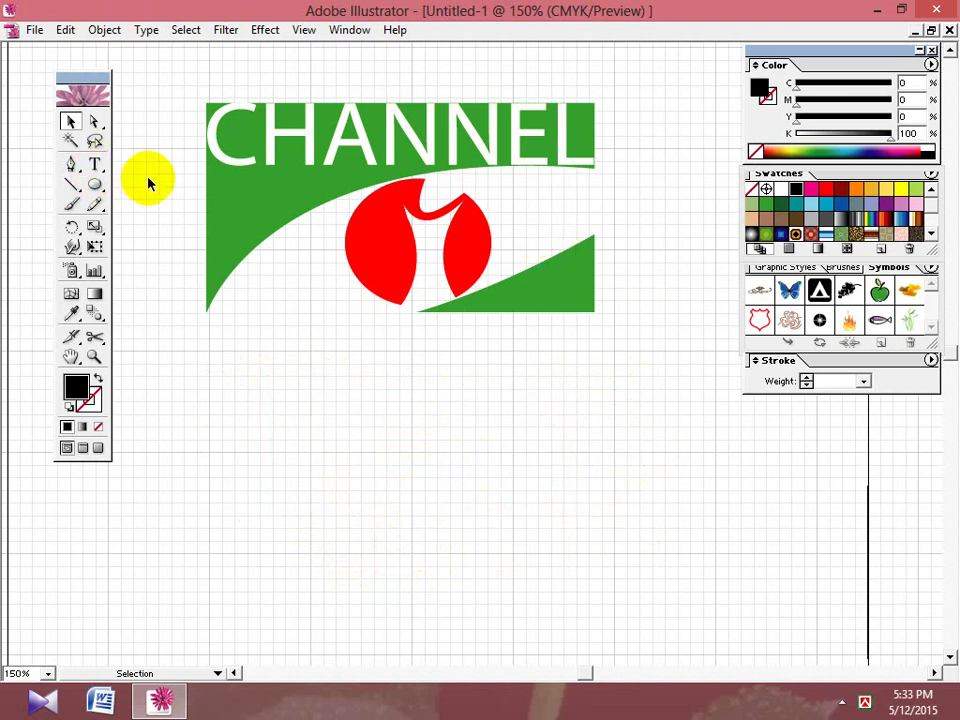
pyautogui.hotkey('ctrl', 'z')
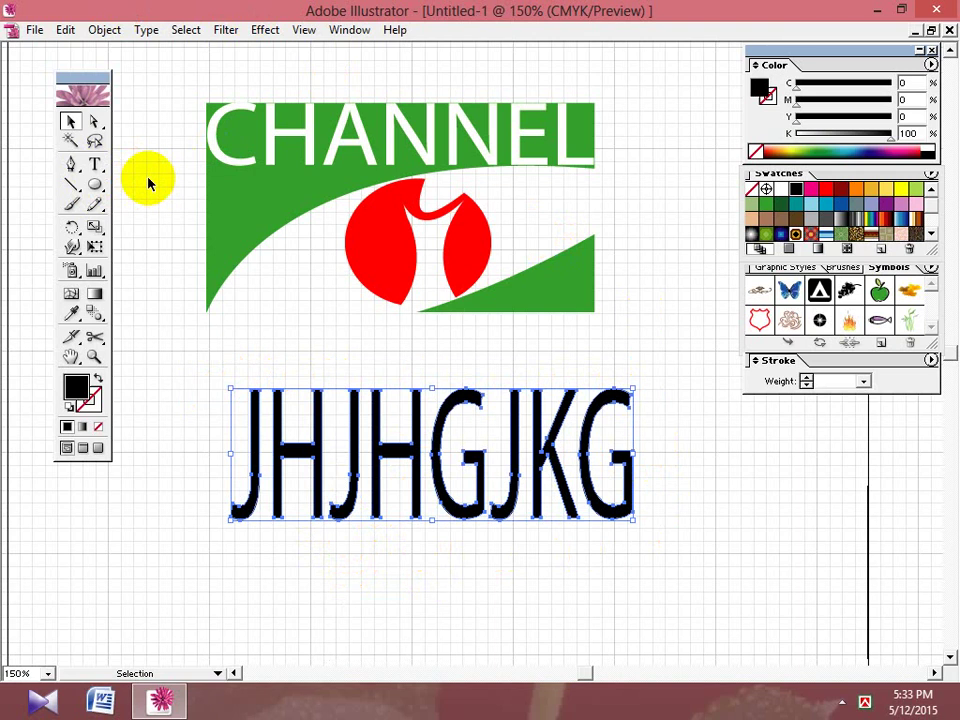
# Try several fill swatches on the outlined JHJHGJKG lettering, ending with the muted green (C 36, M 10, Y 47, K 2).
pyautogui.click(841, 189)
pyautogui.click(871, 218)
pyautogui.click(901, 218)
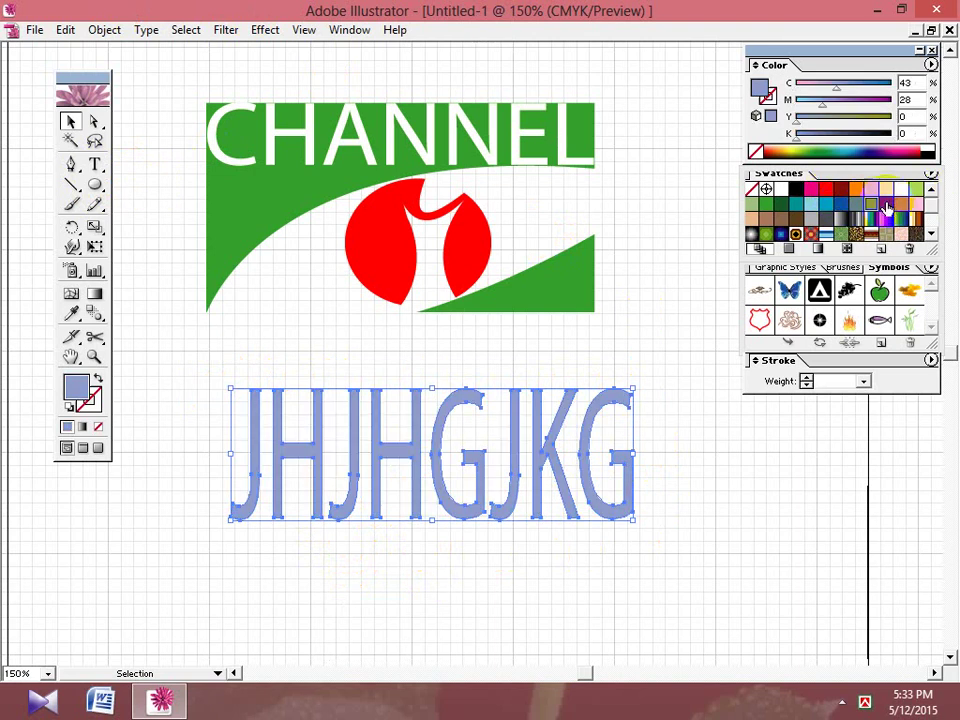
pyautogui.click(901, 205)
pyautogui.click(901, 218)
pyautogui.click(916, 205)
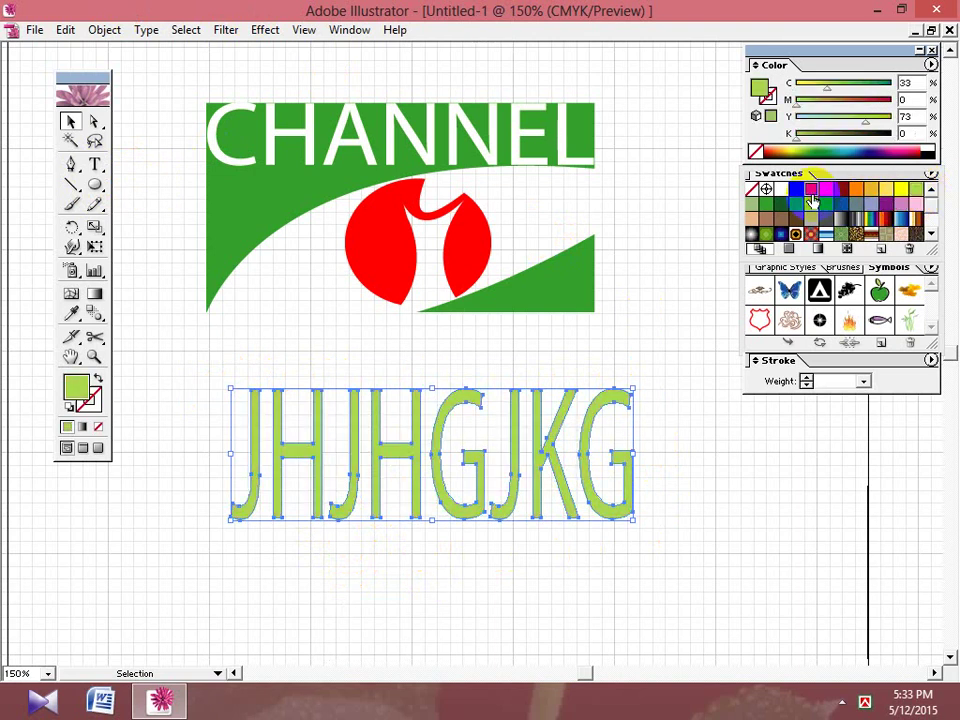
pyautogui.click(810, 190)
pyautogui.click(795, 190)
pyautogui.click(783, 216)
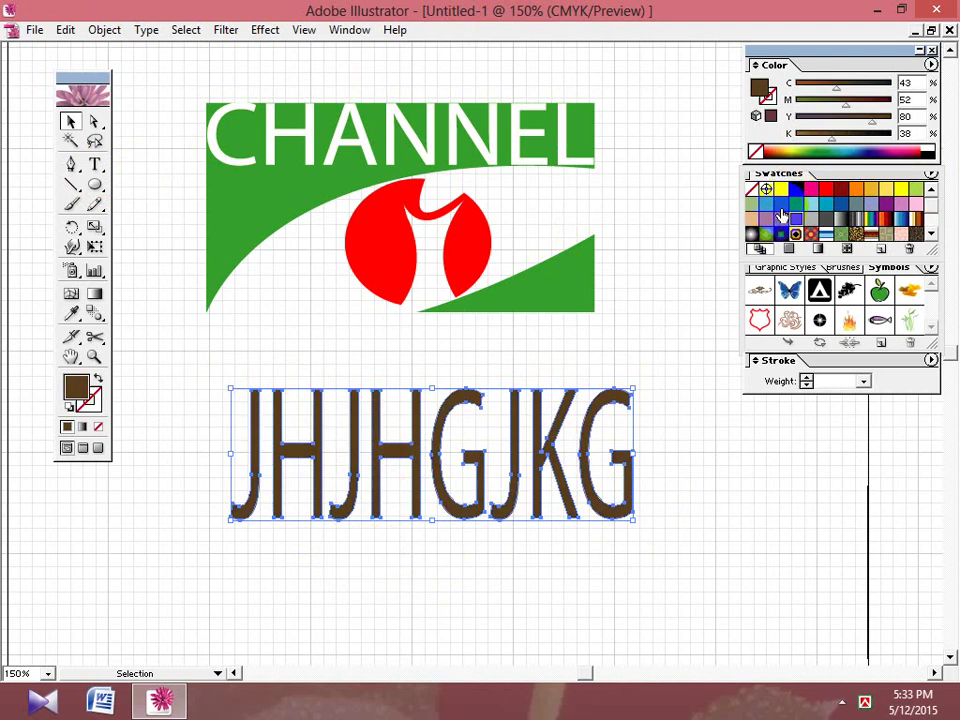
pyautogui.click(762, 212)
pyautogui.click(752, 205)
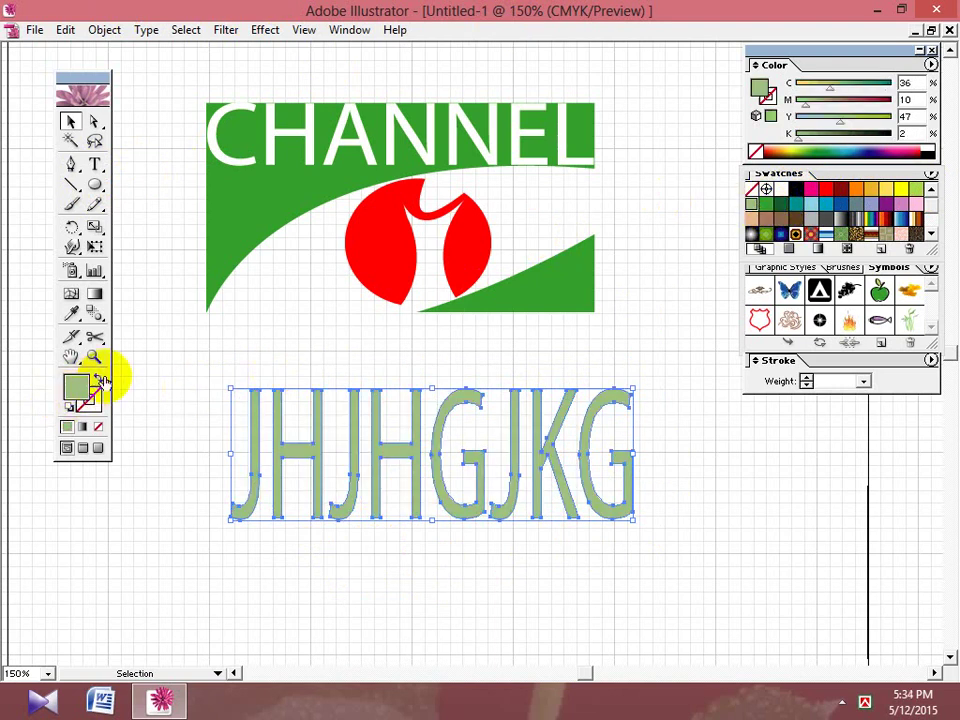
# Move the JHJHGJKG lettering slightly up and change its fill to blue (C 100, M 50, Y 0, K 0).
pyautogui.click(431, 150)
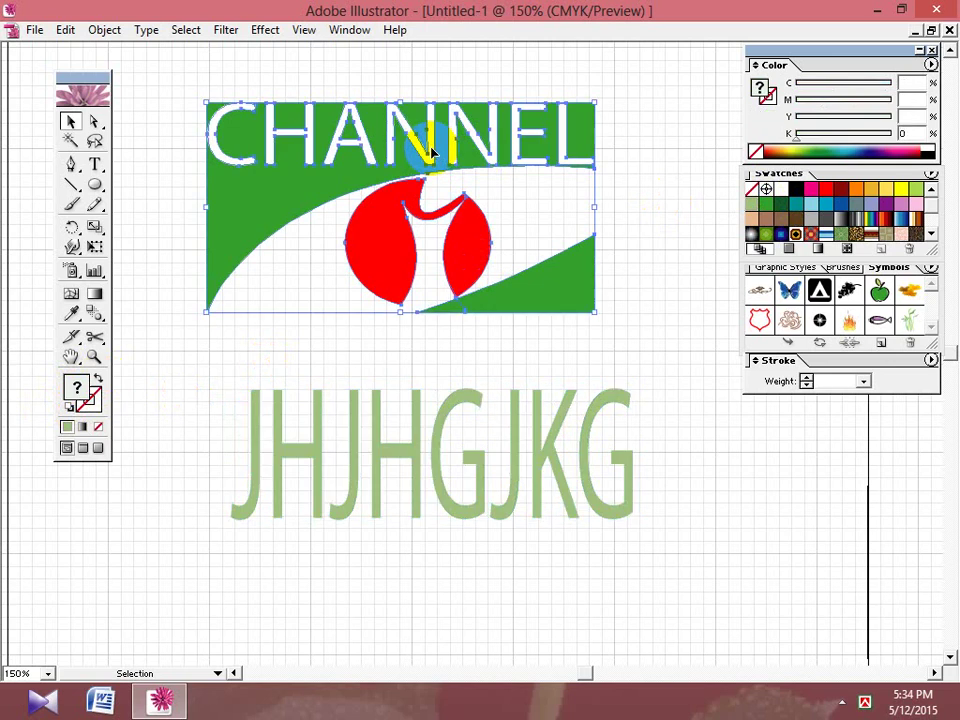
pyautogui.moveTo(418, 452); pyautogui.dragTo(414, 432)
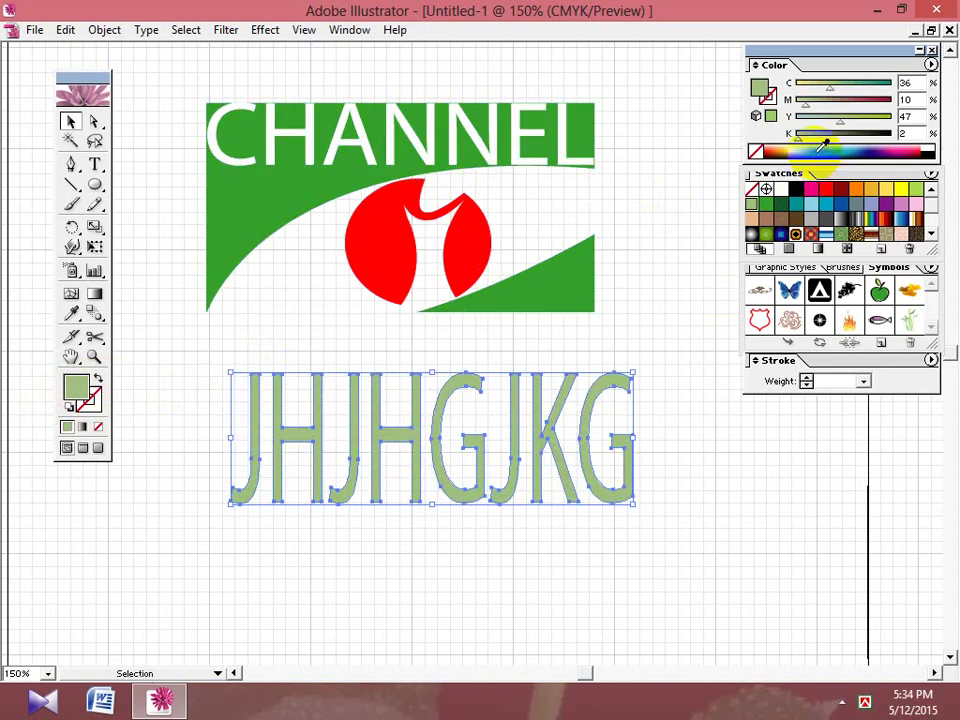
pyautogui.click(791, 192)
pyautogui.click(782, 192)
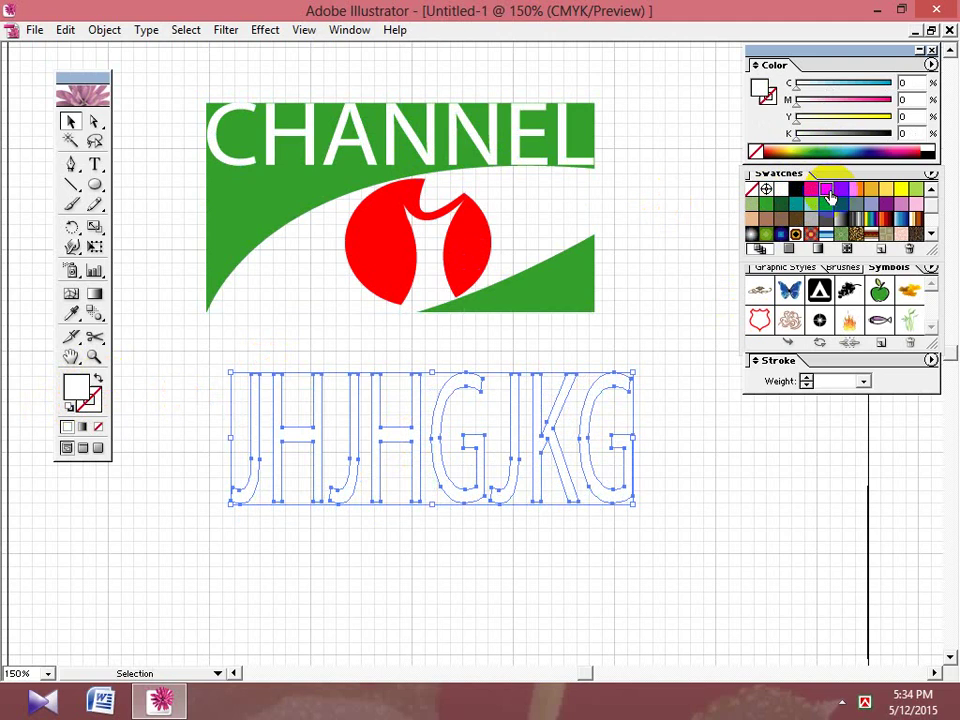
pyautogui.click(829, 196)
pyautogui.click(840, 204)
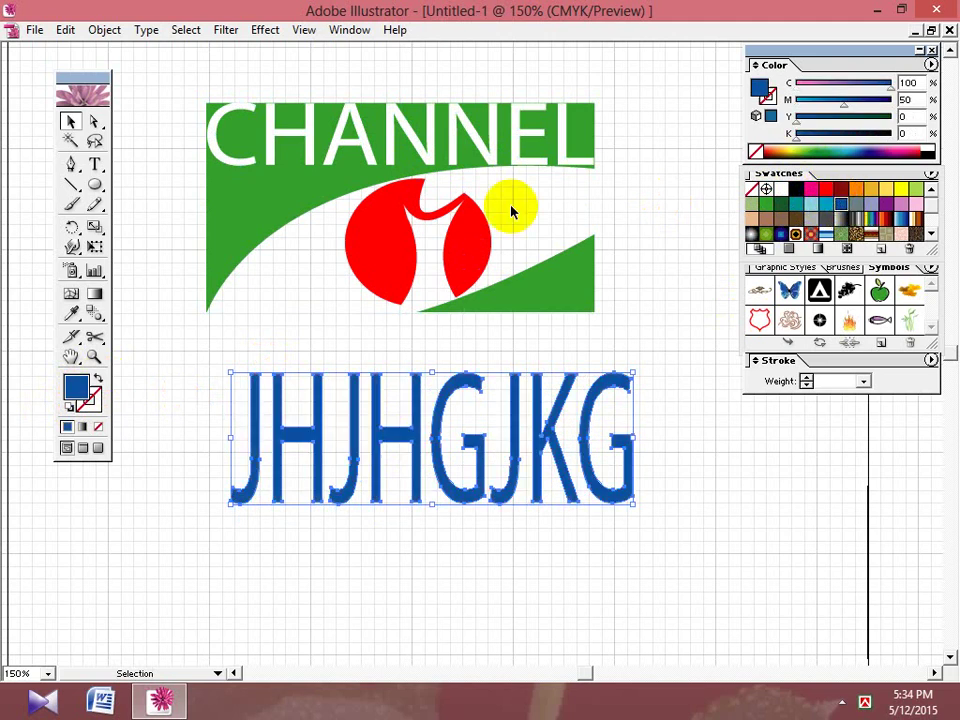
# Delete the blue JHJHGJKG lettering below the logo.
pyautogui.moveTo(673, 430); pyautogui.dragTo(250, 478)
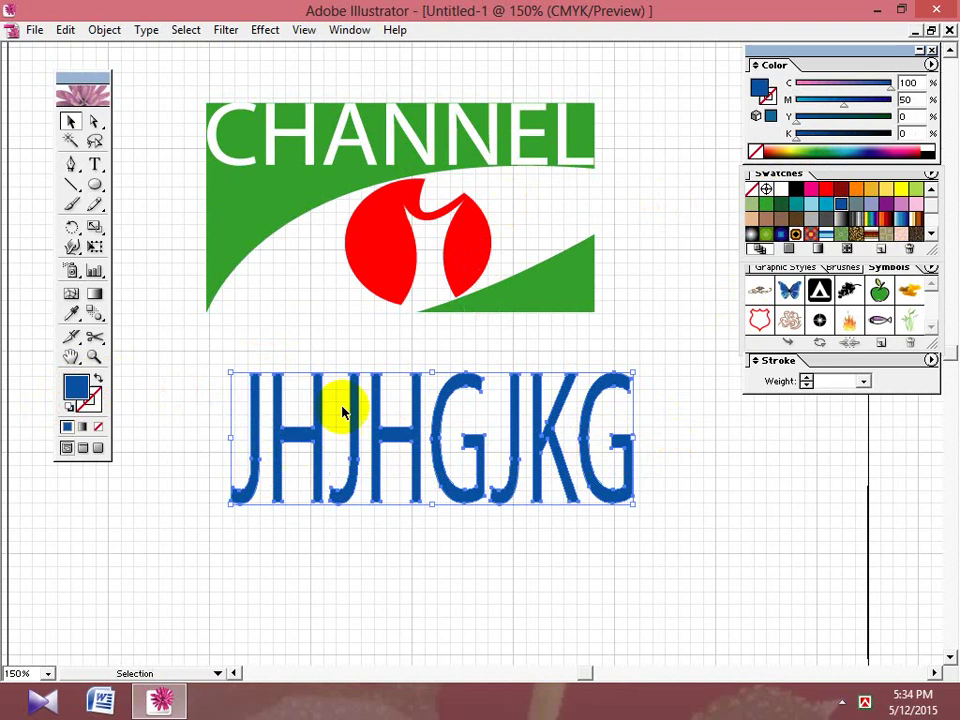
pyautogui.press('Delete')
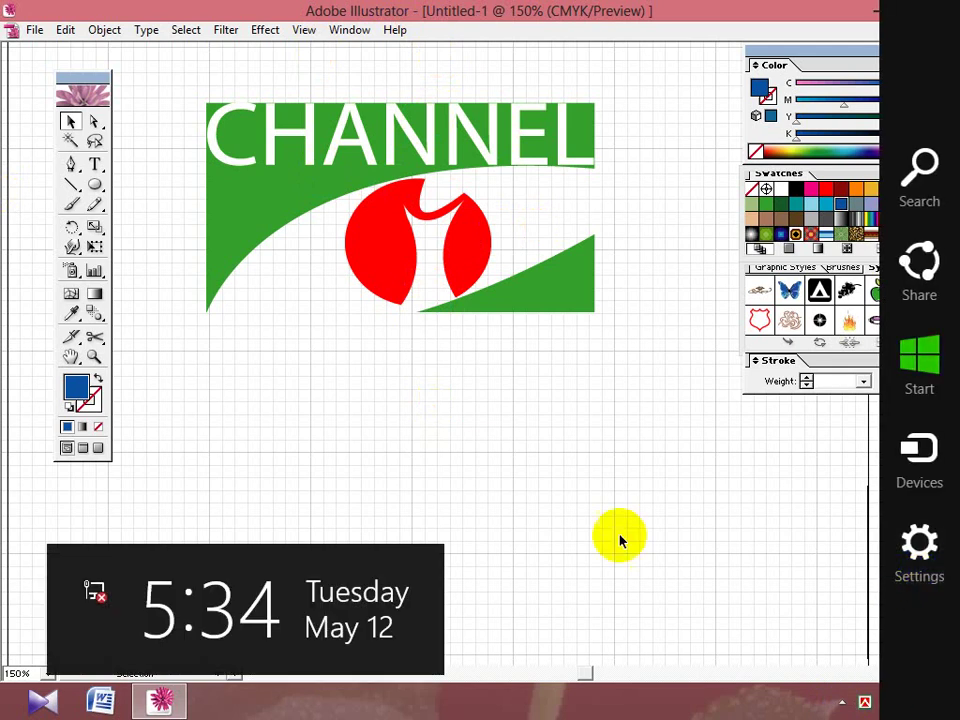
# Move the grouped CHANNEL logo up and to the left, clearing the working area, and deselect it.
pyautogui.press('space')
pyautogui.moveTo(695, 462); pyautogui.dragTo(514, 381)
pyautogui.press('space')
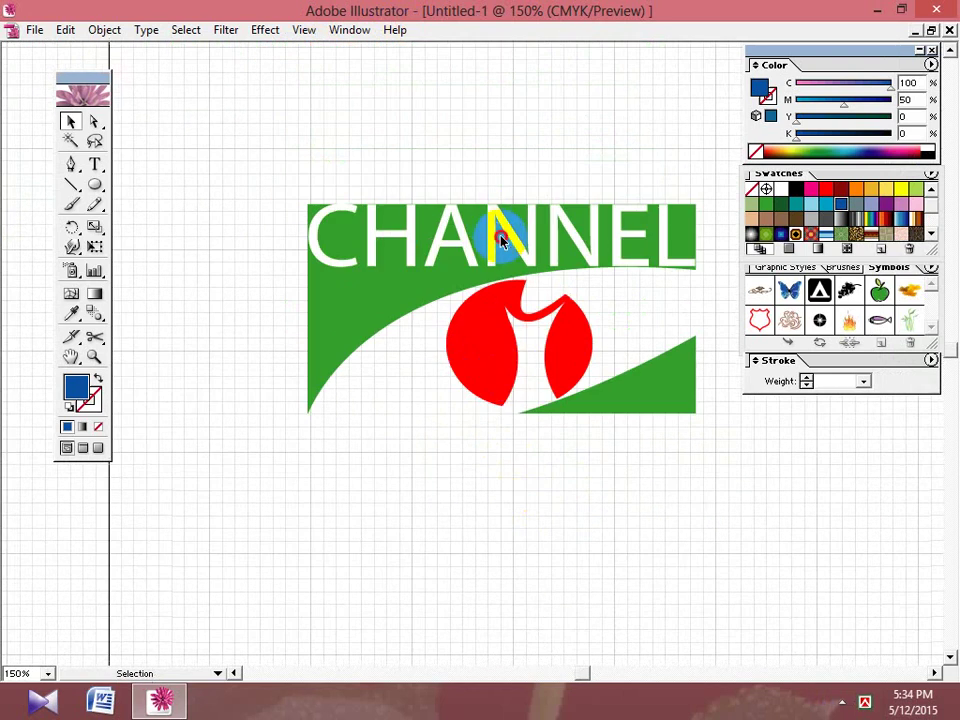
pyautogui.moveTo(504, 240); pyautogui.dragTo(215, 92)
pyautogui.press('space')
pyautogui.moveTo(549, 379); pyautogui.dragTo(377, 464)
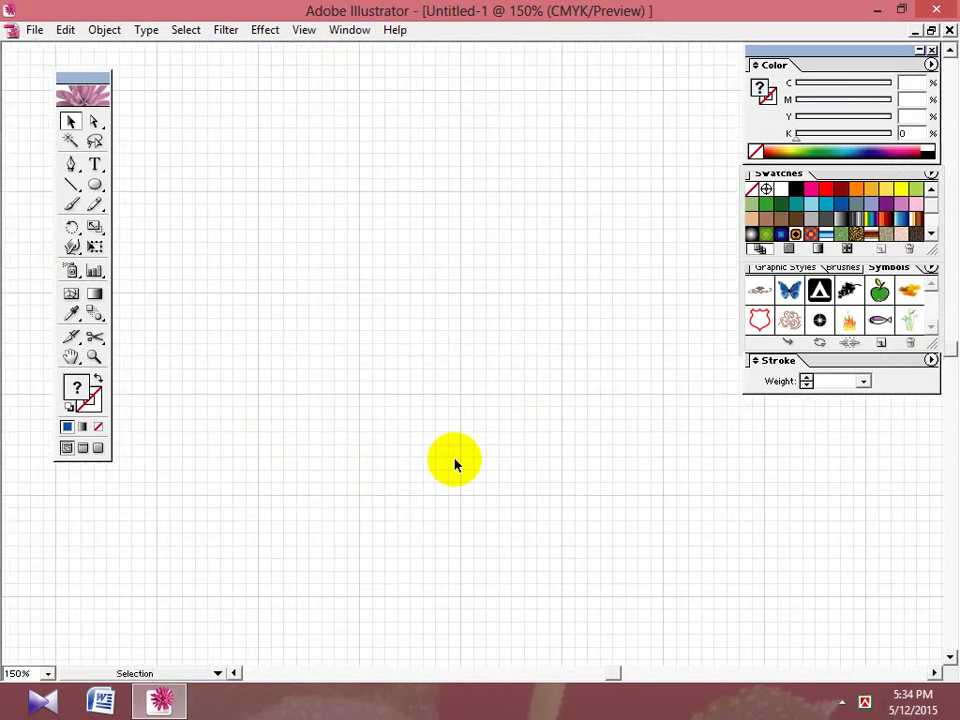
pyautogui.click(437, 352)
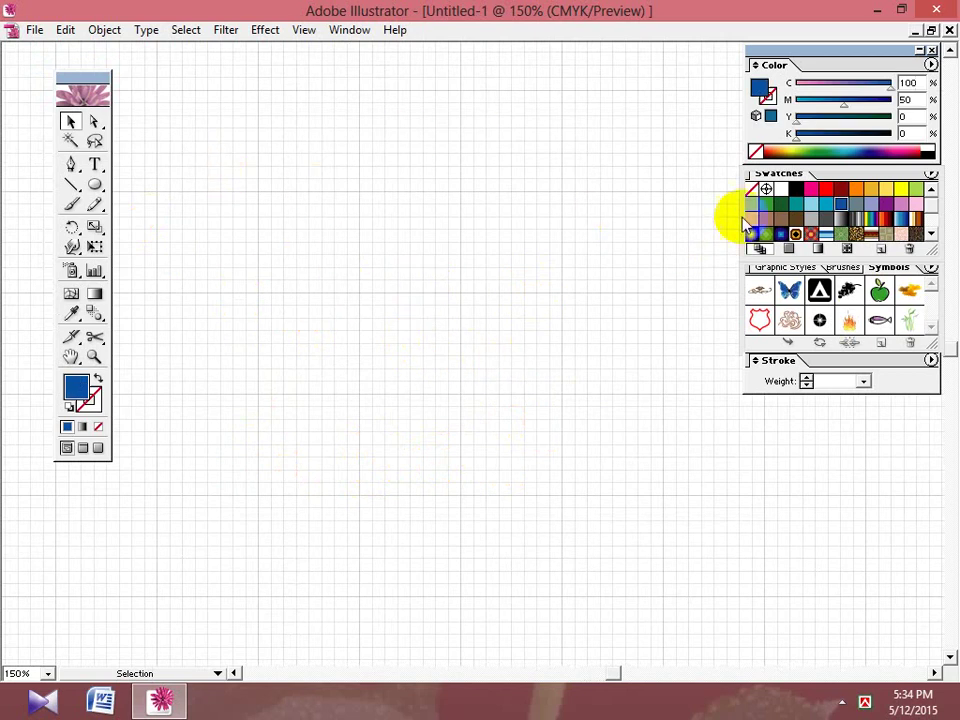
# Draw a tall, narrow rectangle filled with red (M 100, Y 100) in the empty area and shift it slightly to the right.
pyautogui.click(826, 190)
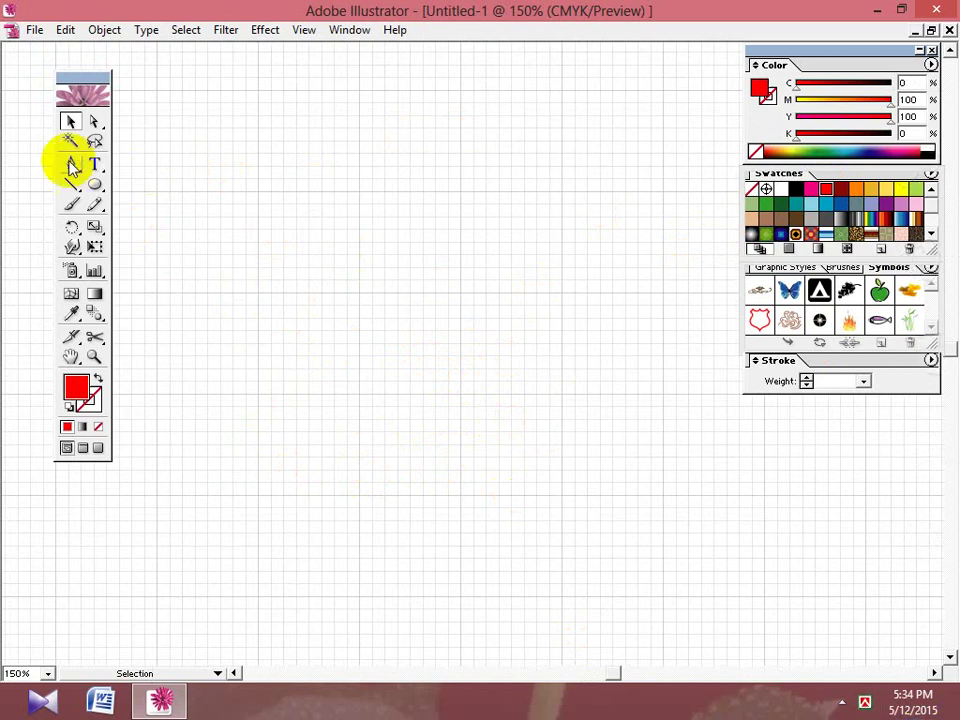
pyautogui.moveTo(94, 185); pyautogui.dragTo(107, 188)
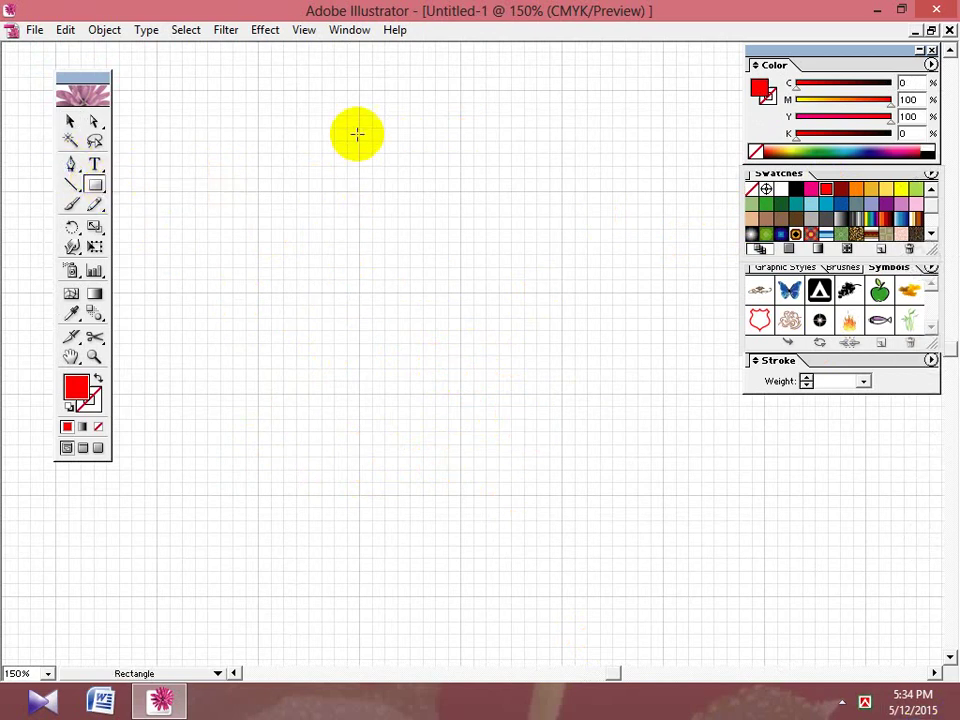
pyautogui.moveTo(365, 110); pyautogui.dragTo(482, 557)
pyautogui.click(73, 125)
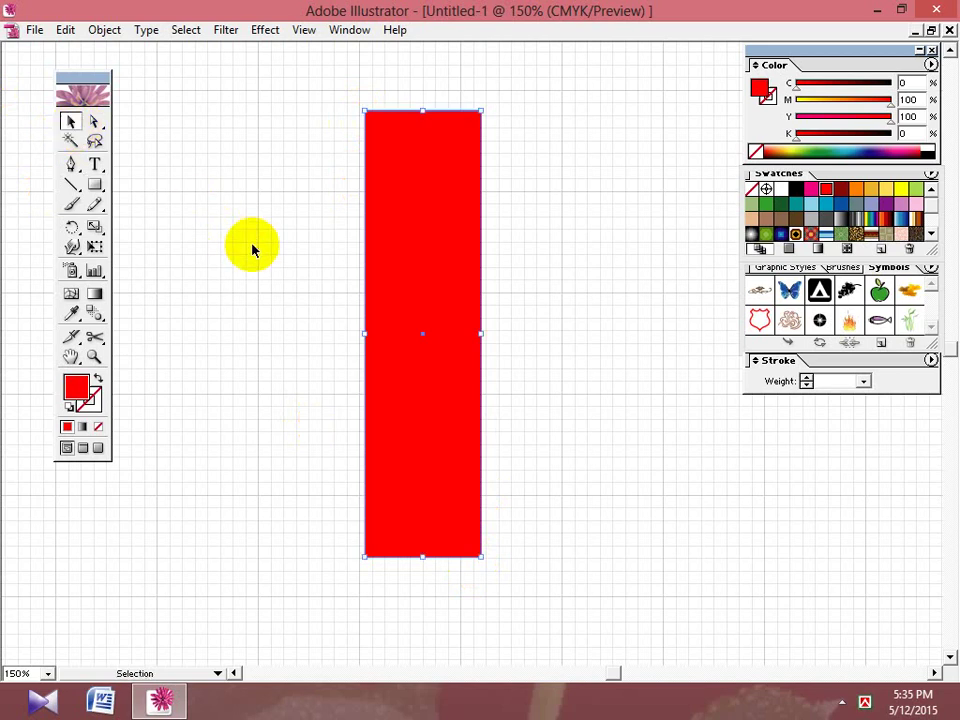
pyautogui.click(418, 275)
pyautogui.moveTo(418, 275); pyautogui.dragTo(442, 273)
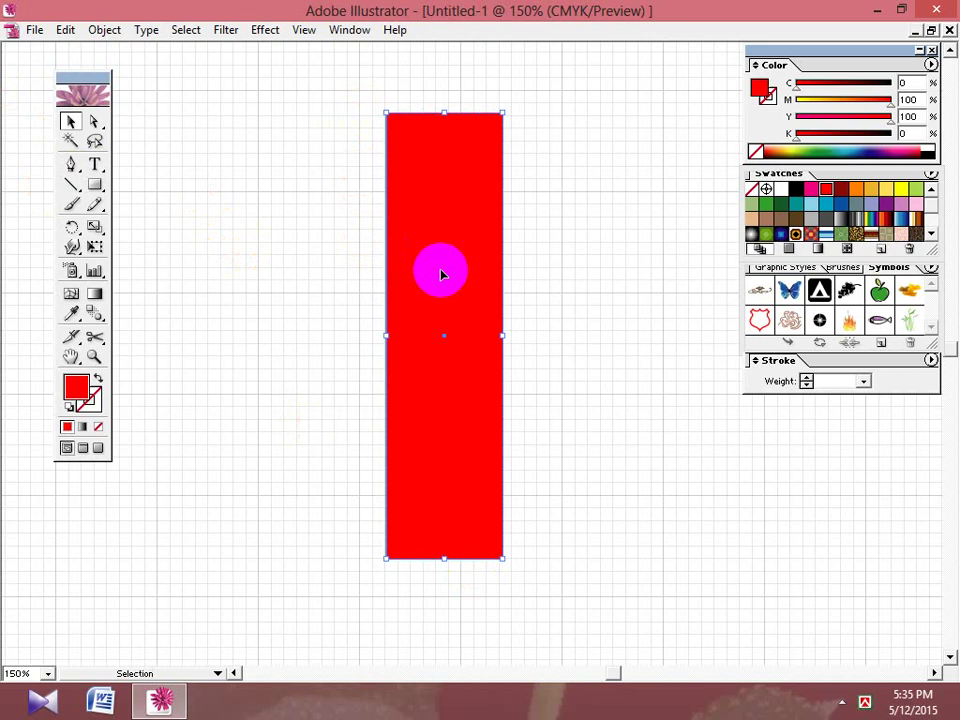
# Duplicate the red rectangle to its left and make the copy narrower from its right side.
pyautogui.moveTo(446, 275); pyautogui.dragTo(283, 282)
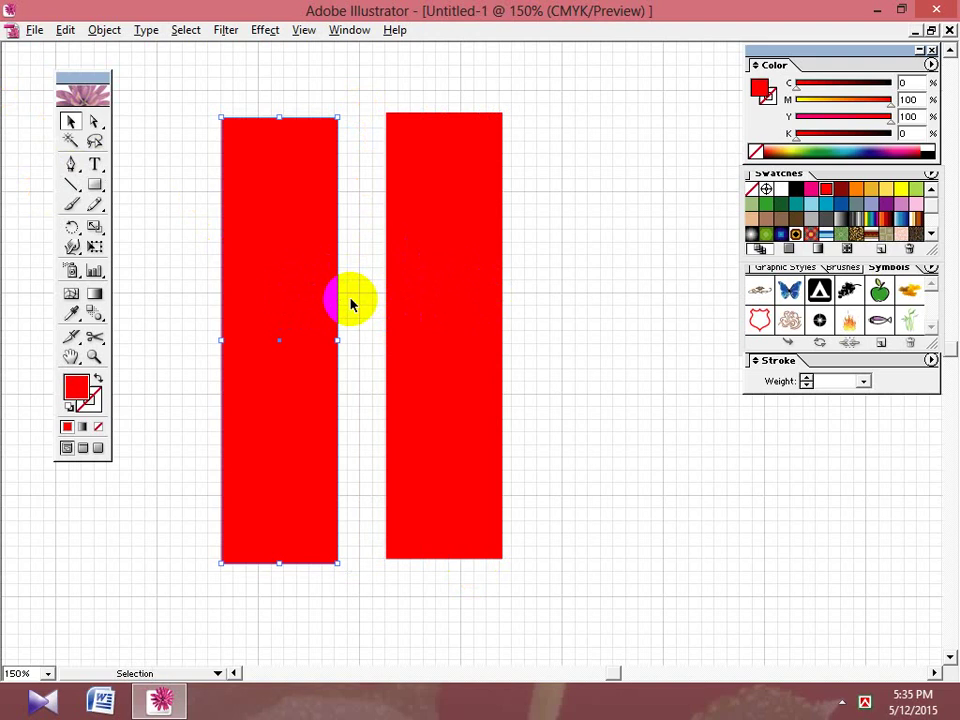
pyautogui.click(456, 374)
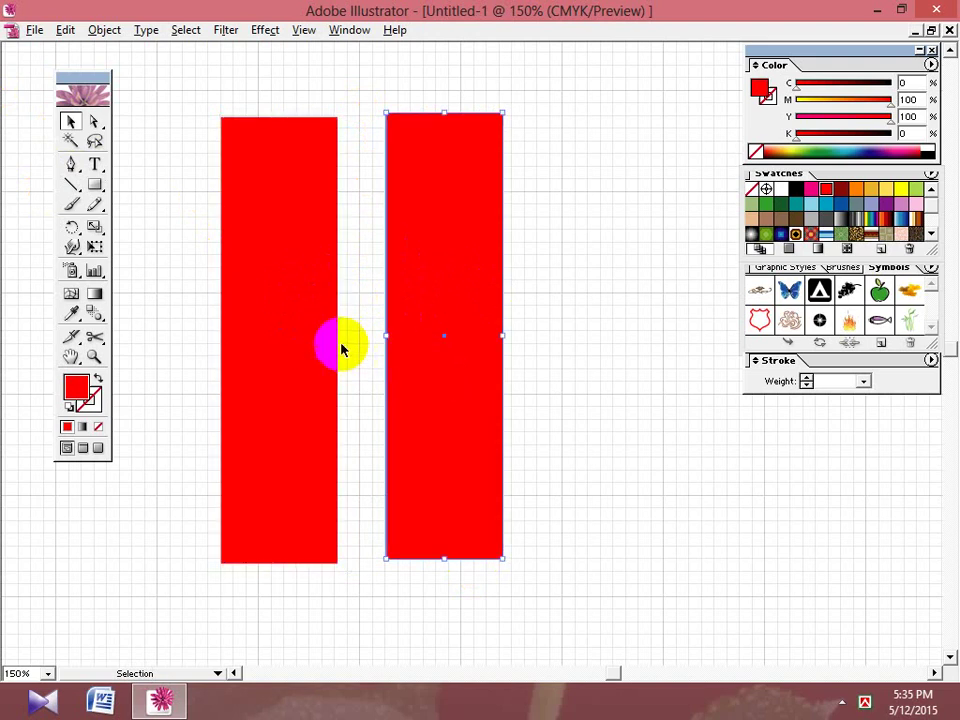
pyautogui.click(333, 339)
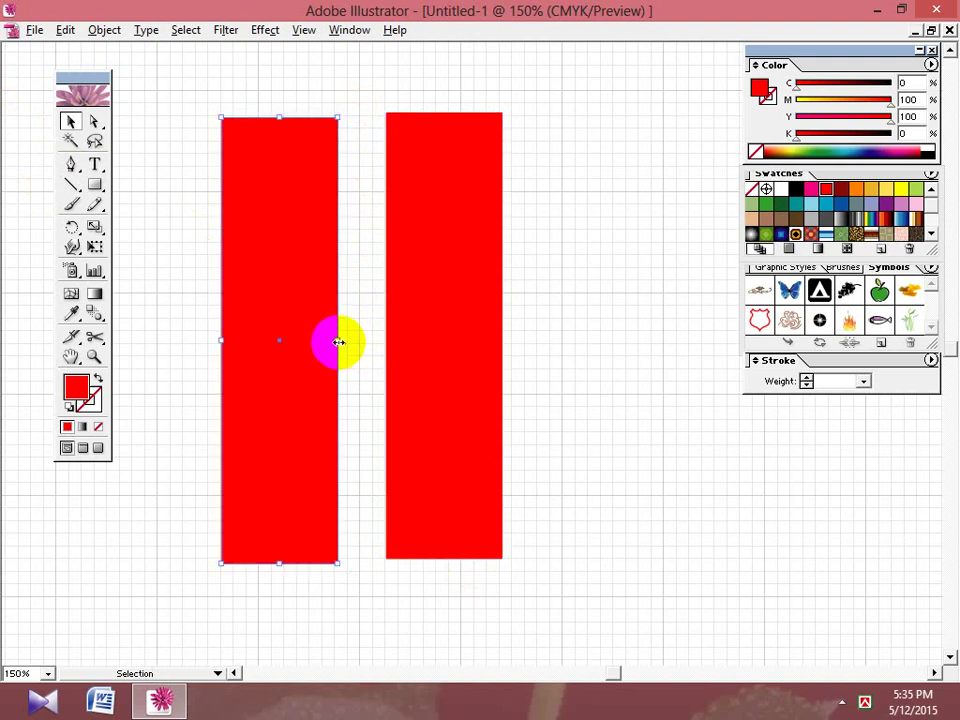
pyautogui.moveTo(339, 342); pyautogui.dragTo(317, 343)
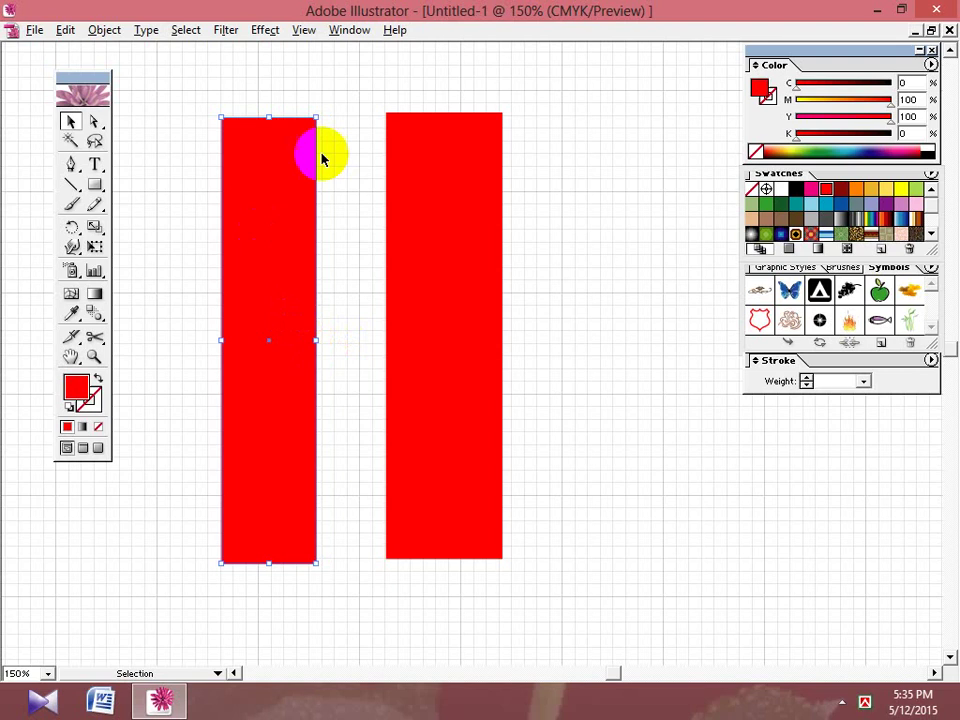
pyautogui.click(266, 208)
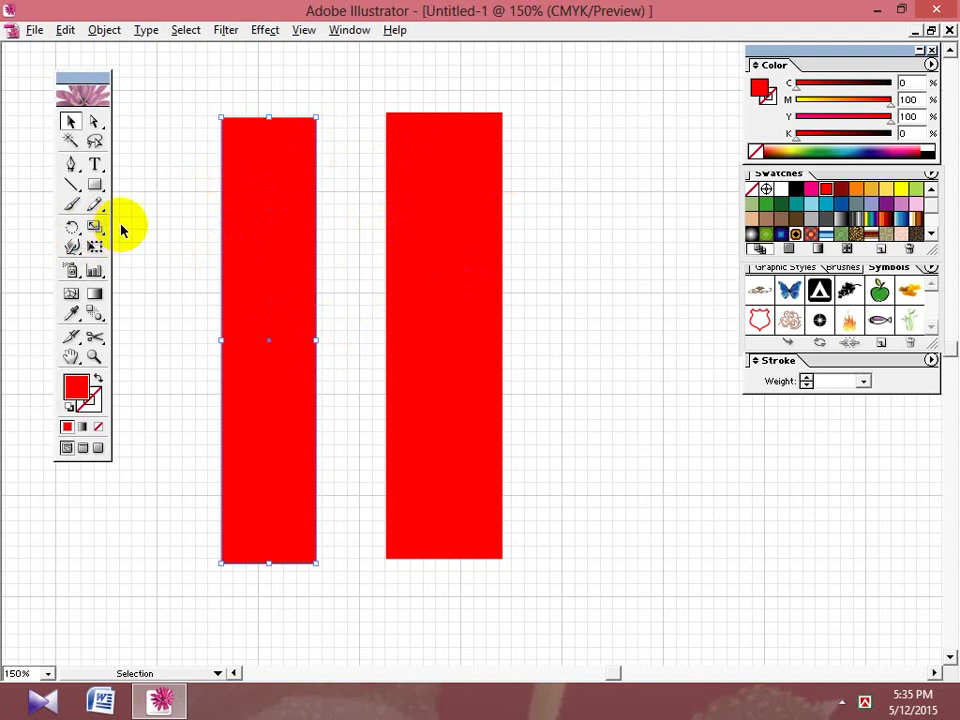
pyautogui.click(289, 257)
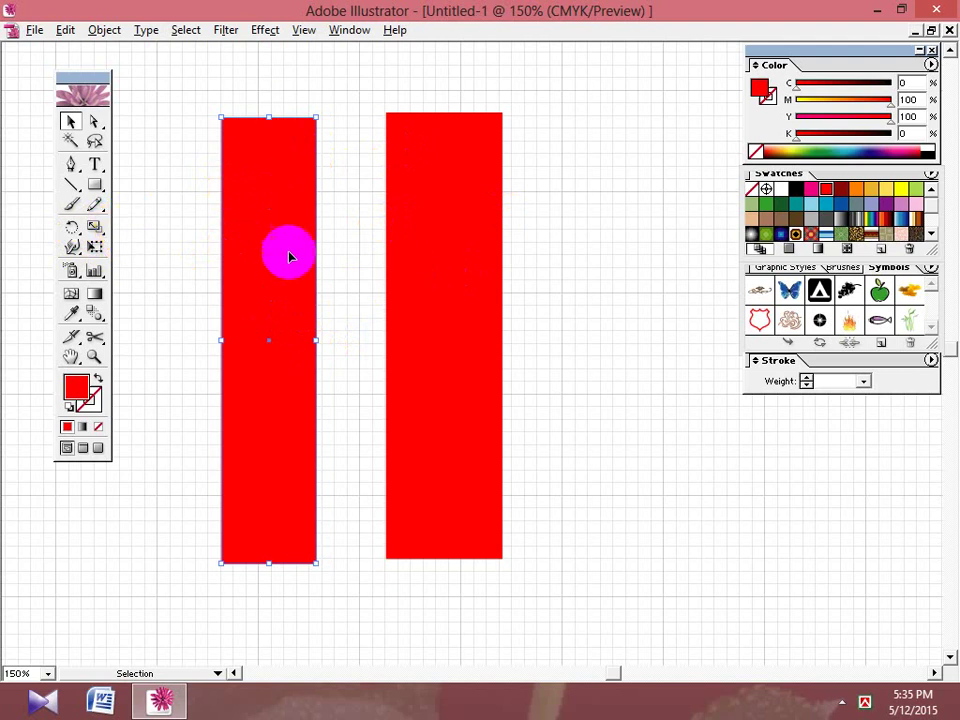
pyautogui.press('space')
pyautogui.moveTo(384, 320); pyautogui.dragTo(408, 326)
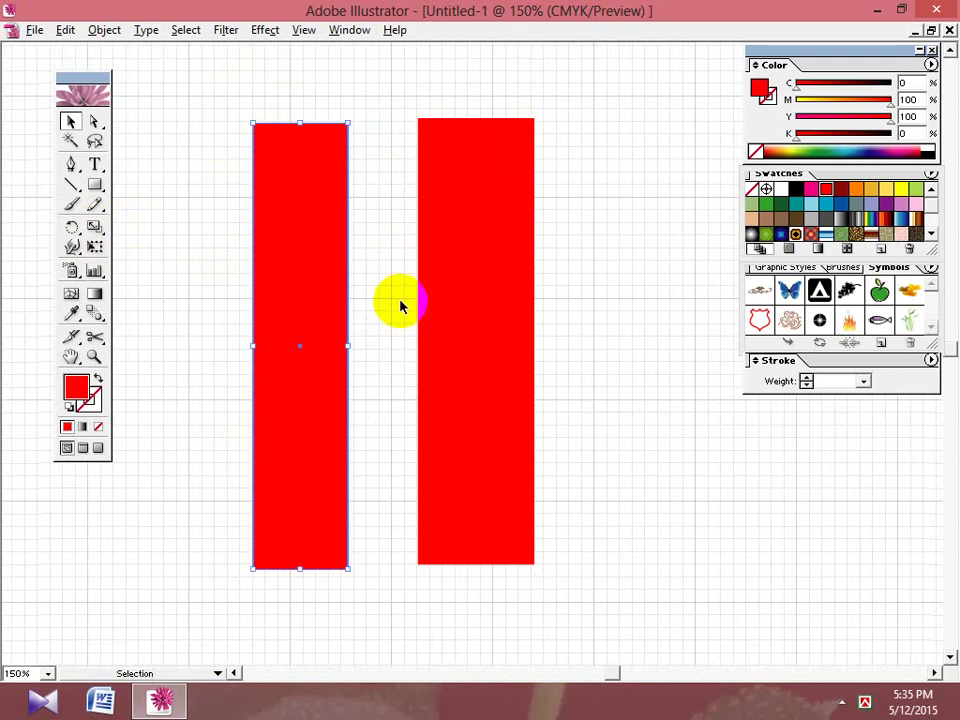
pyautogui.press('space')
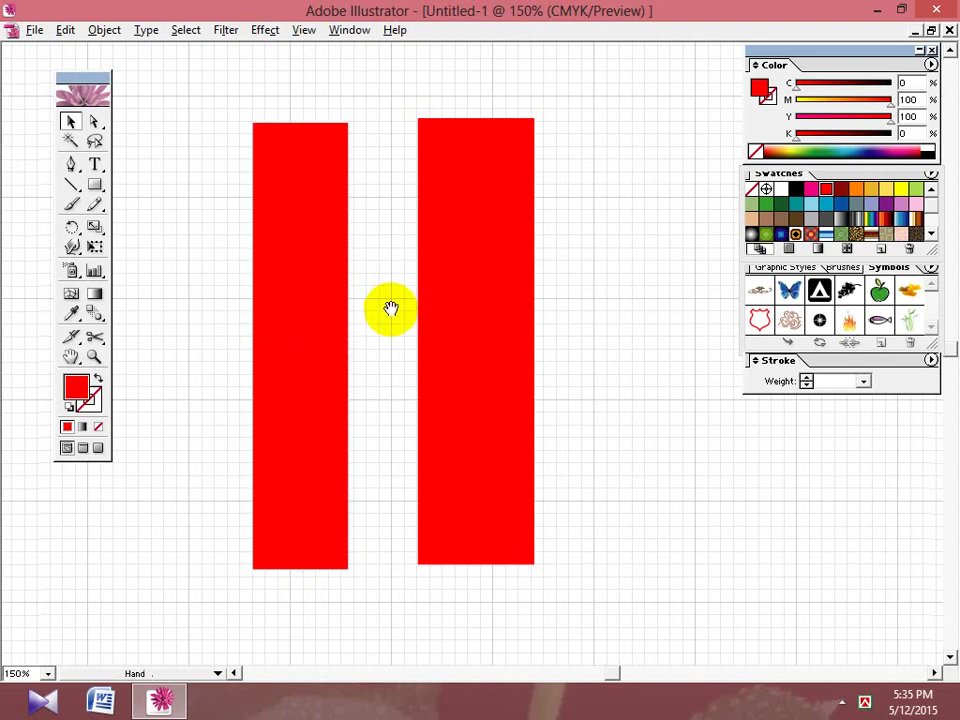
pyautogui.moveTo(392, 302); pyautogui.dragTo(400, 310)
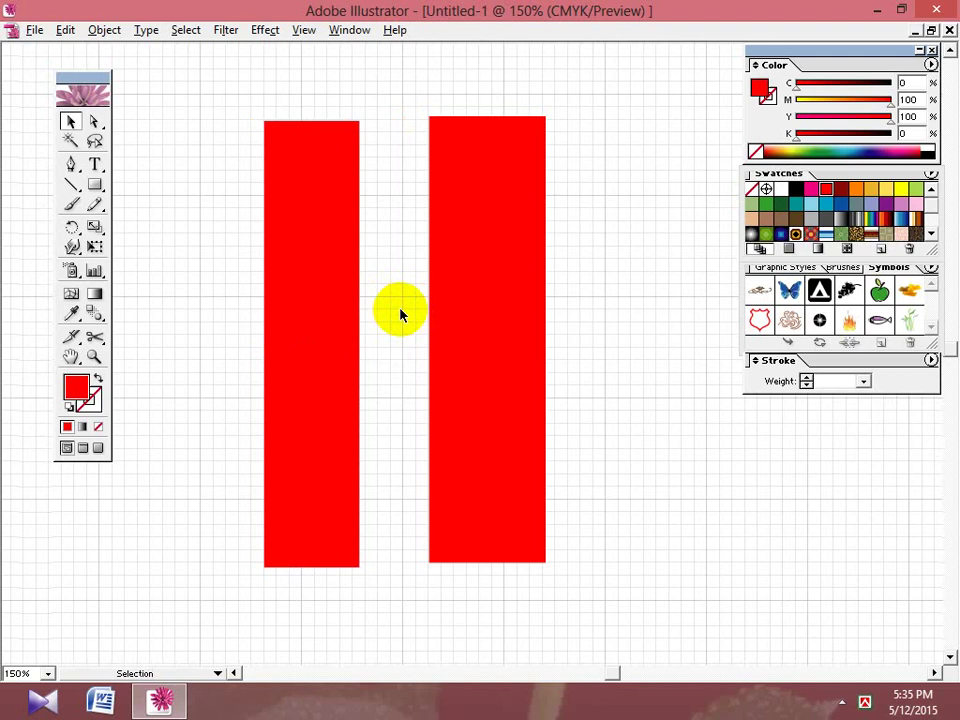
# Rotate the narrower bar clockwise into a diagonal and place it so its upper right corner meets the vertical bar's top left corner.
pyautogui.click(352, 150)
pyautogui.moveTo(368, 118); pyautogui.dragTo(308, 182)
pyautogui.moveTo(312, 371); pyautogui.dragTo(386, 412)
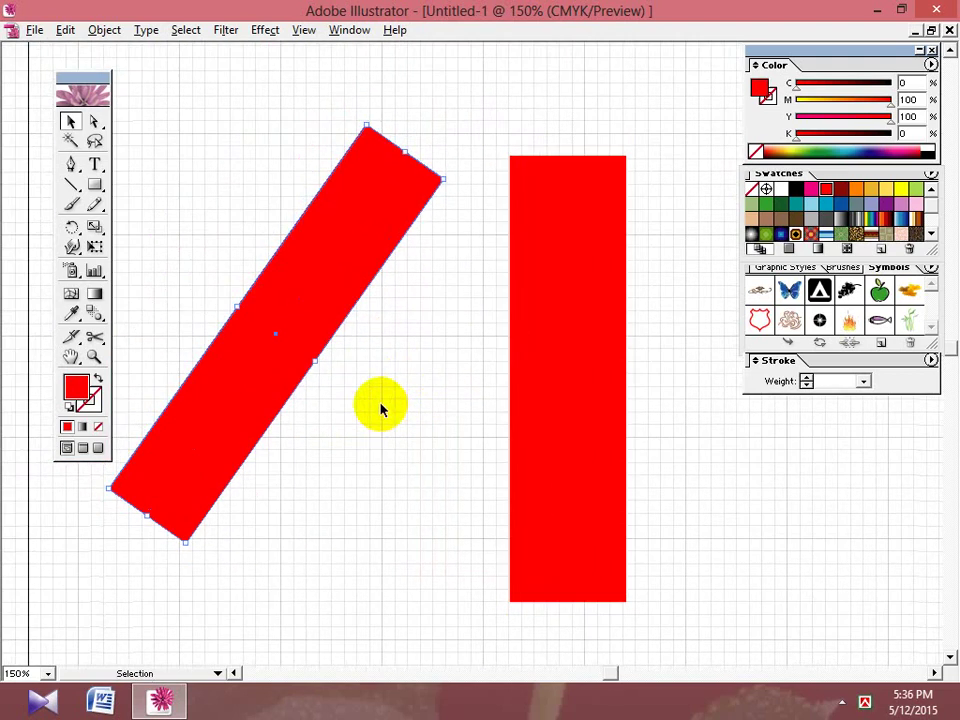
pyautogui.moveTo(336, 285); pyautogui.dragTo(519, 272)
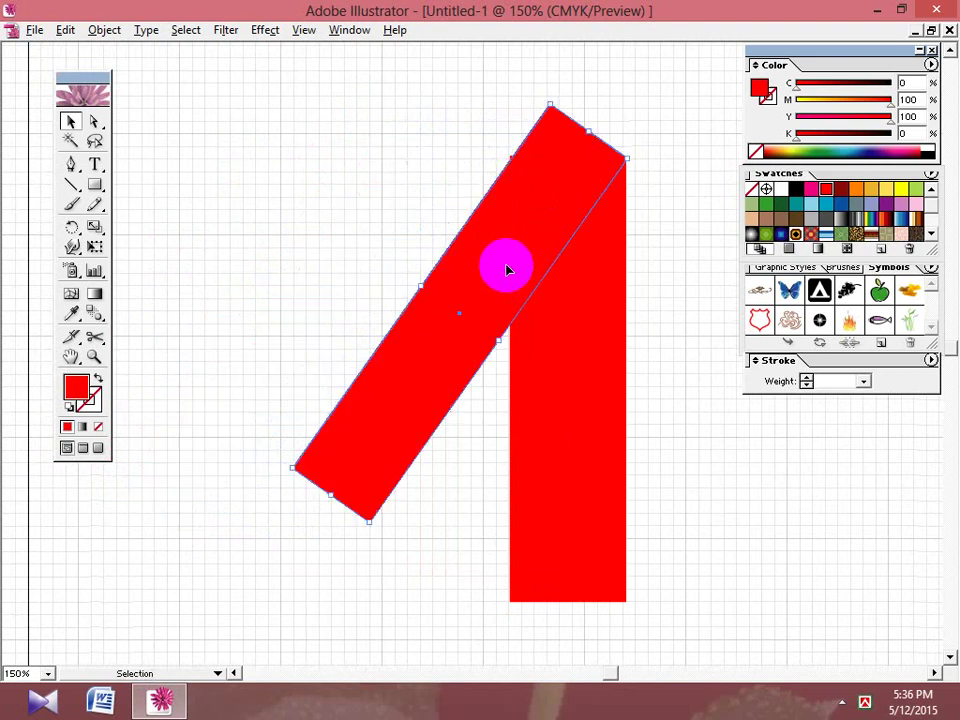
pyautogui.moveTo(521, 266); pyautogui.dragTo(222, 322)
pyautogui.moveTo(222, 322); pyautogui.dragTo(400, 268)
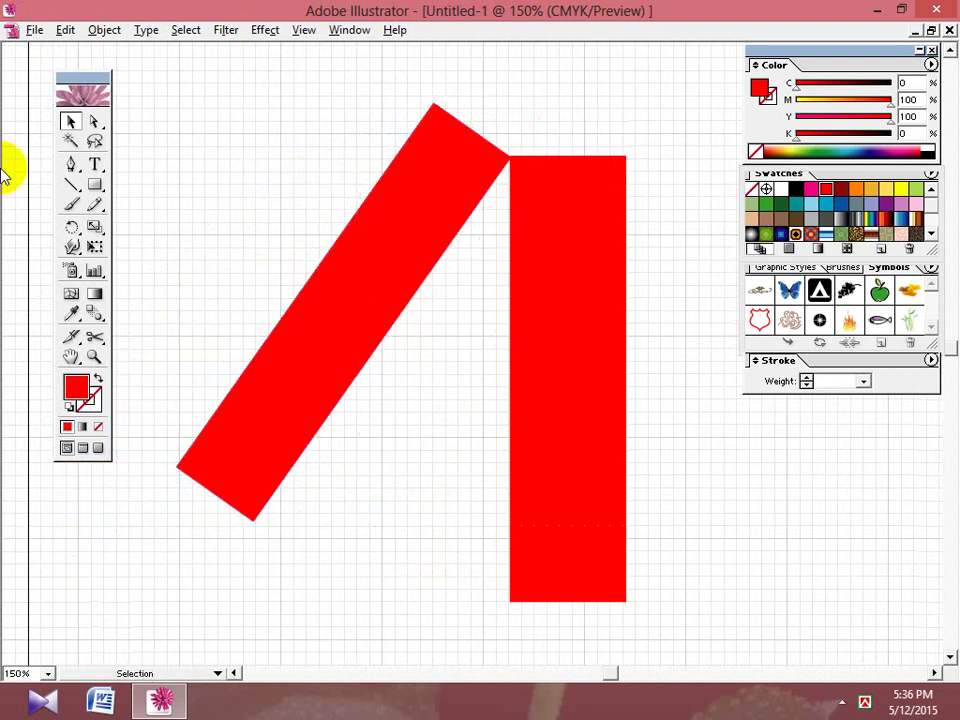
# Lengthen the slanted bar at its lower end and extend the vertical bar downward.
pyautogui.hotkey('ctrl', '-')
pyautogui.hotkey('ctrl', '-')
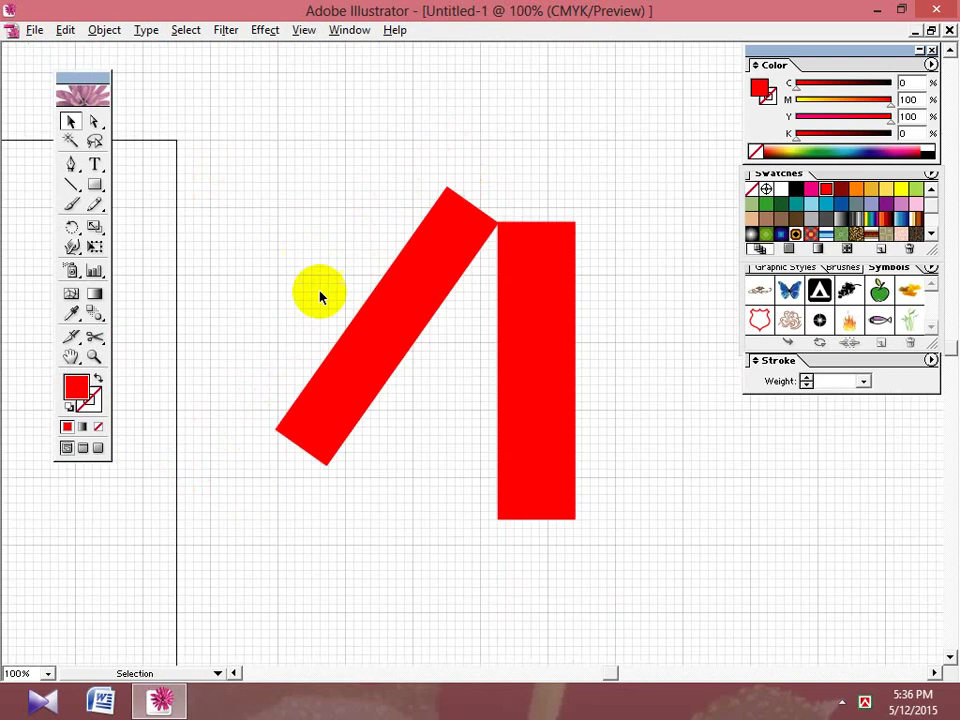
pyautogui.moveTo(391, 360); pyautogui.dragTo(403, 300)
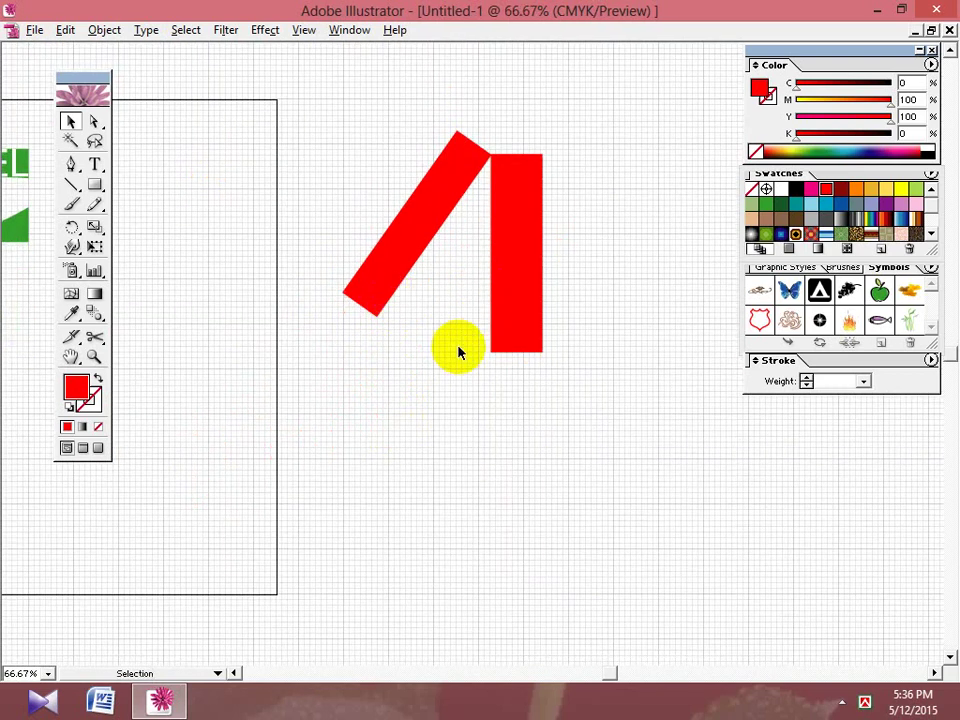
pyautogui.moveTo(431, 343); pyautogui.dragTo(292, 404)
pyautogui.click(514, 340)
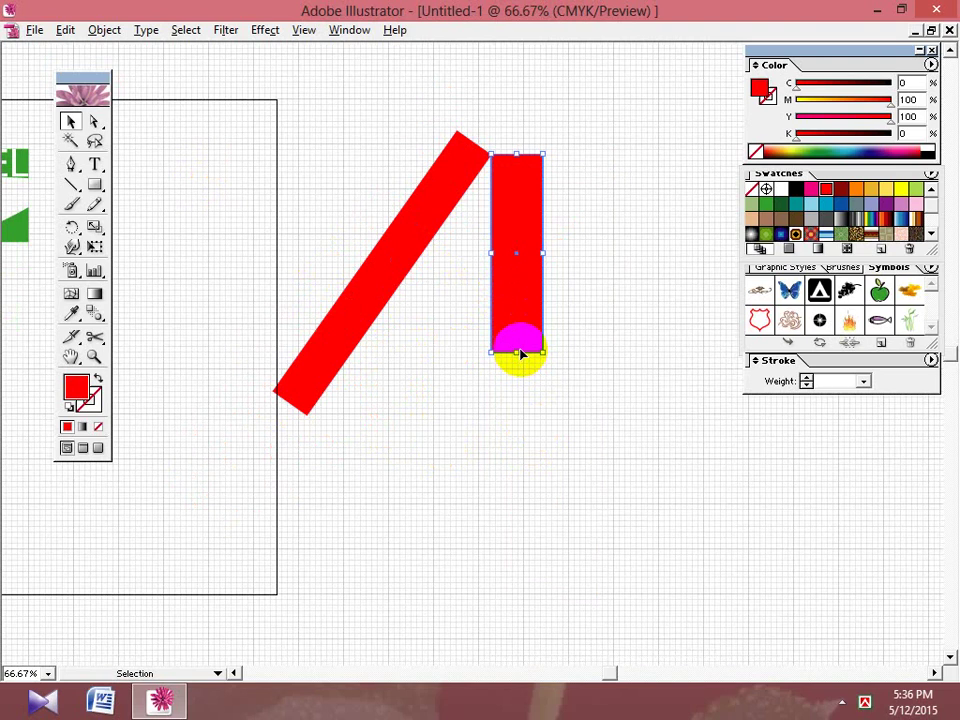
pyautogui.moveTo(520, 352); pyautogui.dragTo(540, 439)
pyautogui.click(574, 369)
pyautogui.moveTo(574, 369); pyautogui.dragTo(529, 332)
pyautogui.click(423, 400)
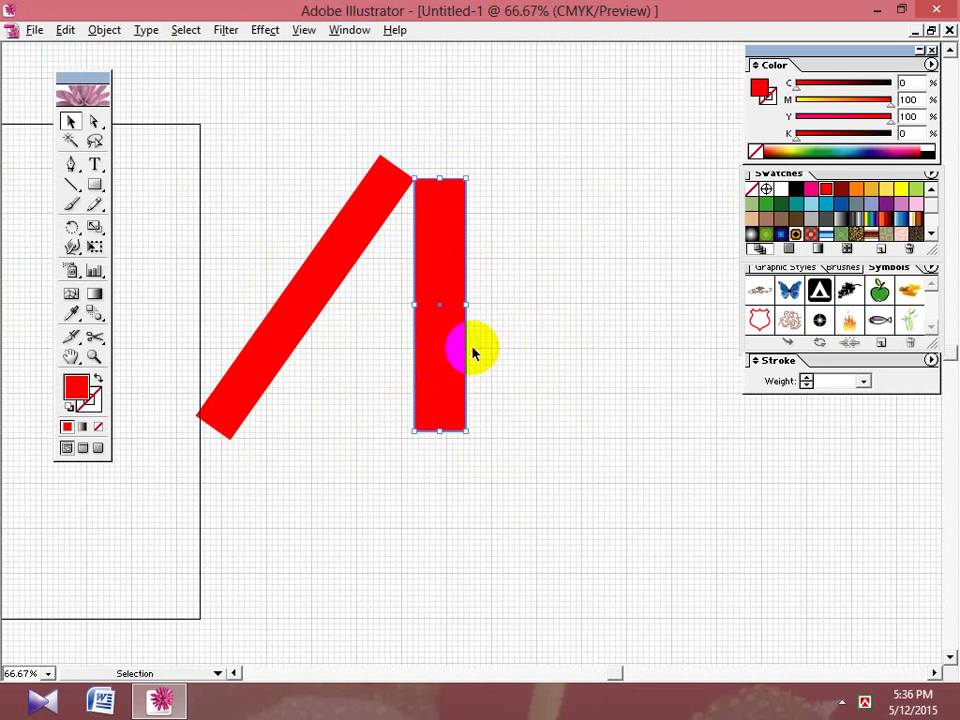
# Duplicate the vertical bar to the right, rotate the copy clockwise and attach it as the upper arm of a K.
pyautogui.keyDown('alt'); pyautogui.moveTo(460, 357); pyautogui.dragTo(569, 353); pyautogui.keyUp('alt')
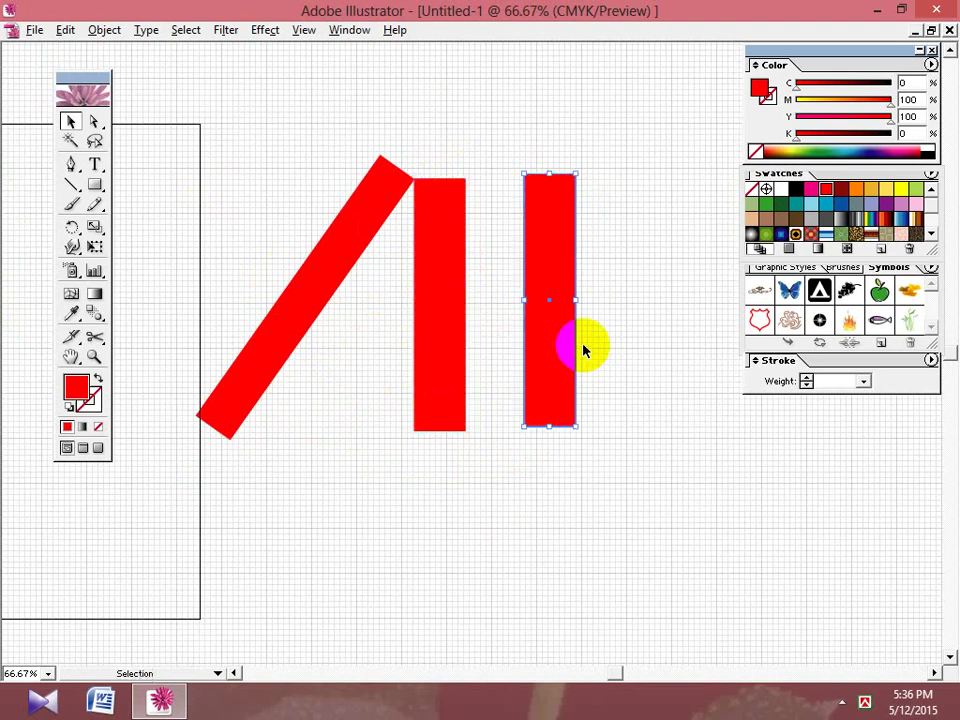
pyautogui.moveTo(579, 170); pyautogui.dragTo(650, 238)
pyautogui.click(675, 381)
pyautogui.moveTo(527, 345); pyautogui.dragTo(507, 256)
pyautogui.moveTo(626, 412); pyautogui.dragTo(594, 399)
# Duplicate the left slanted bar and rotate the copy to slope down to the right as the K's lower arm, joined to the stem.
pyautogui.click(283, 306)
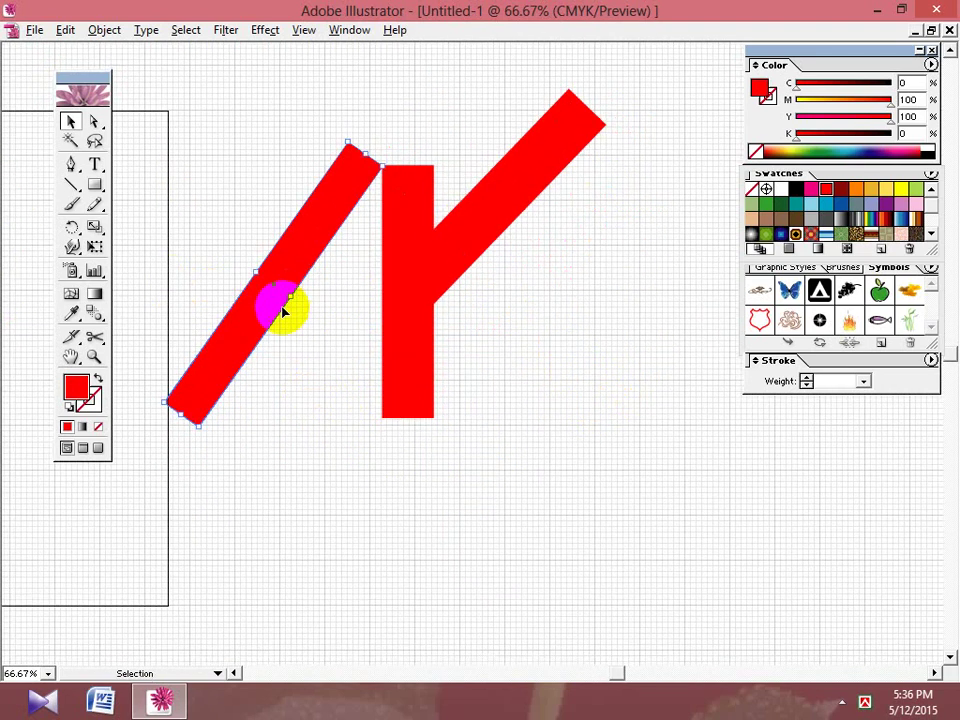
pyautogui.moveTo(283, 290); pyautogui.dragTo(636, 468)
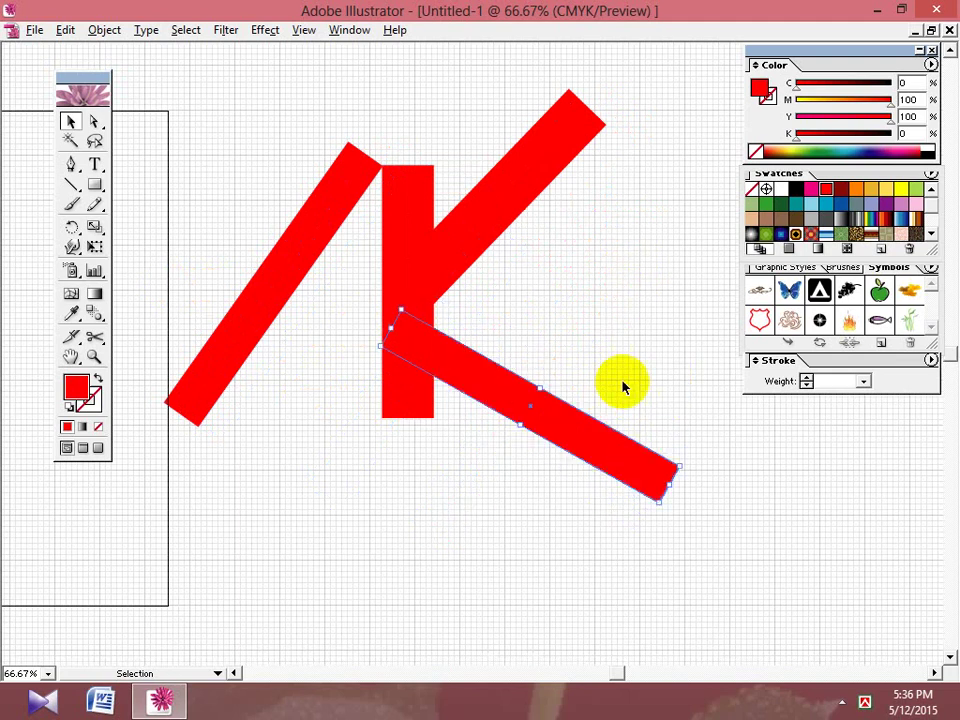
pyautogui.moveTo(520, 405); pyautogui.dragTo(546, 352)
pyautogui.moveTo(590, 281); pyautogui.dragTo(611, 349)
# Rotate the K's upper arm to a flatter angle and move it slightly down toward the lower arm.
pyautogui.click(585, 199)
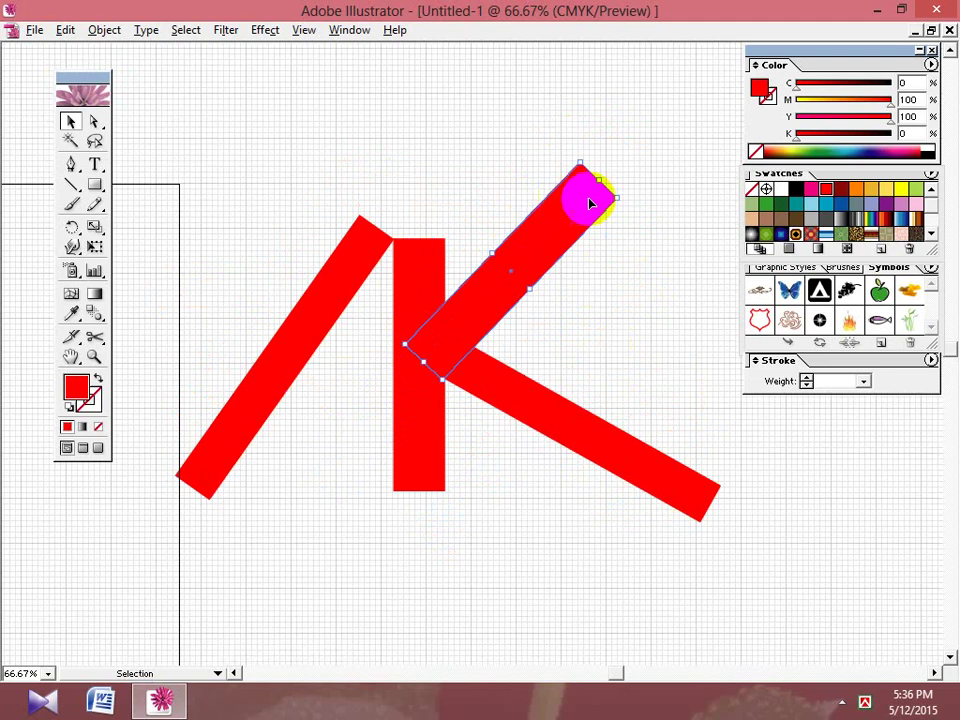
pyautogui.moveTo(604, 175); pyautogui.dragTo(620, 190)
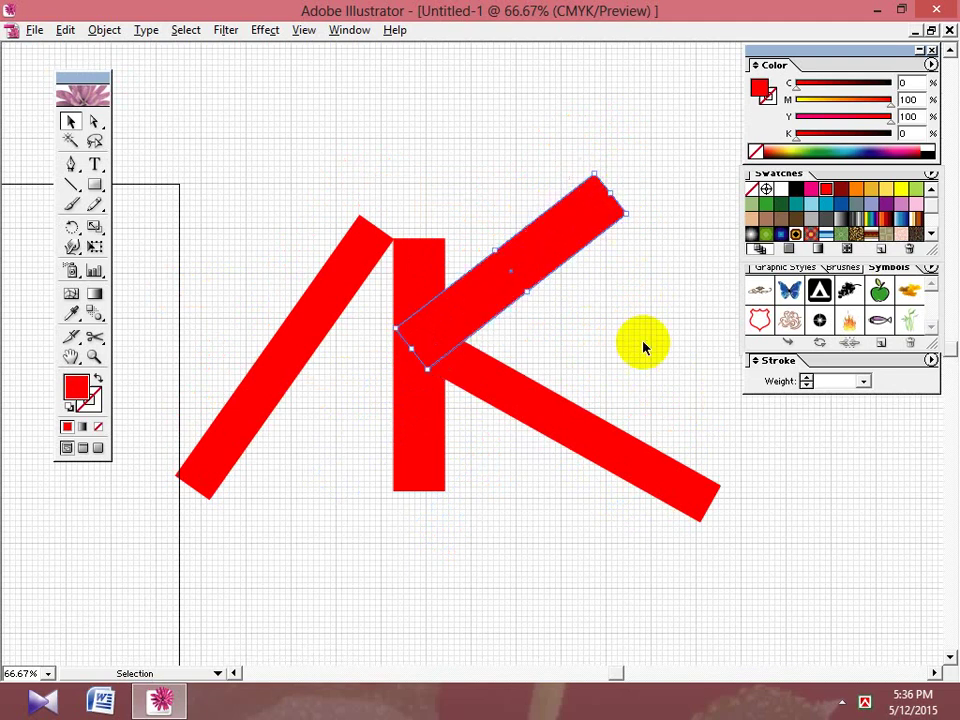
pyautogui.moveTo(474, 323); pyautogui.dragTo(491, 341)
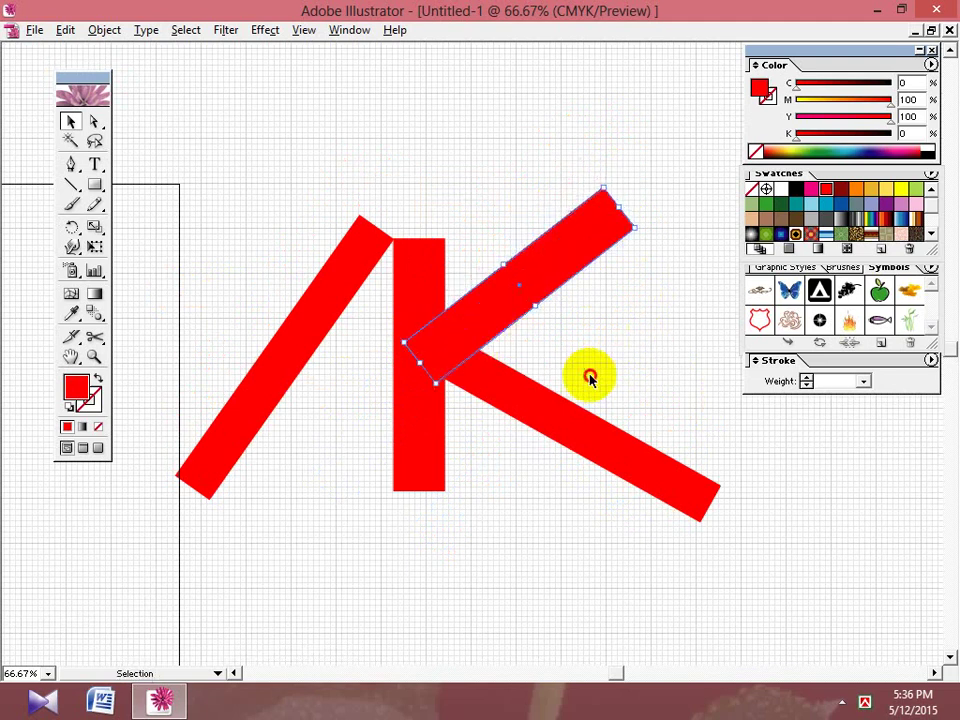
pyautogui.click(589, 377)
# Adjust the K's lower arm to a steeper slope and nudge it to join the upper arm at the stem.
pyautogui.moveTo(626, 392); pyautogui.dragTo(619, 339)
pyautogui.click(540, 355)
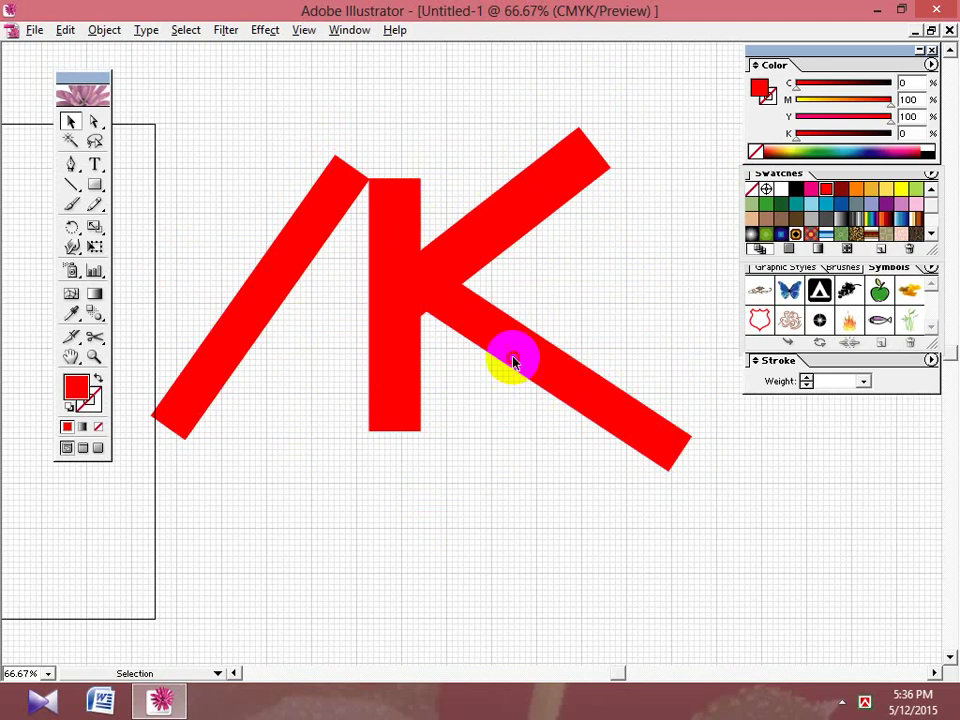
pyautogui.moveTo(508, 360); pyautogui.dragTo(524, 354)
pyautogui.click(568, 268)
pyautogui.moveTo(590, 270); pyautogui.dragTo(600, 347)
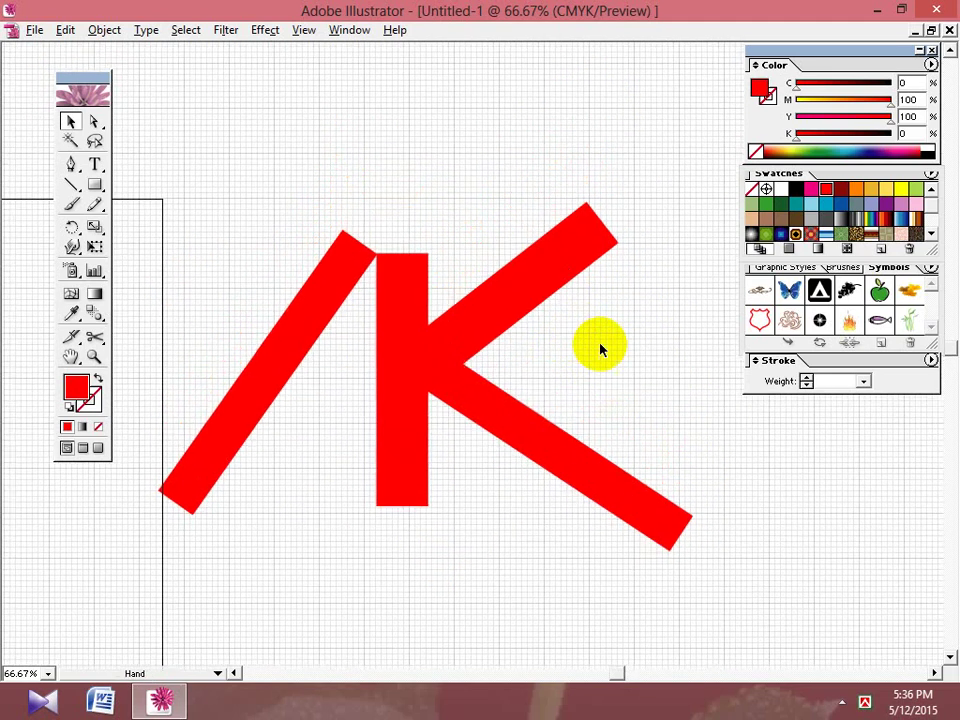
# Rotate the K's upper arm to a steeper angle, reposition it against the stem and deselect it.
pyautogui.click(564, 257)
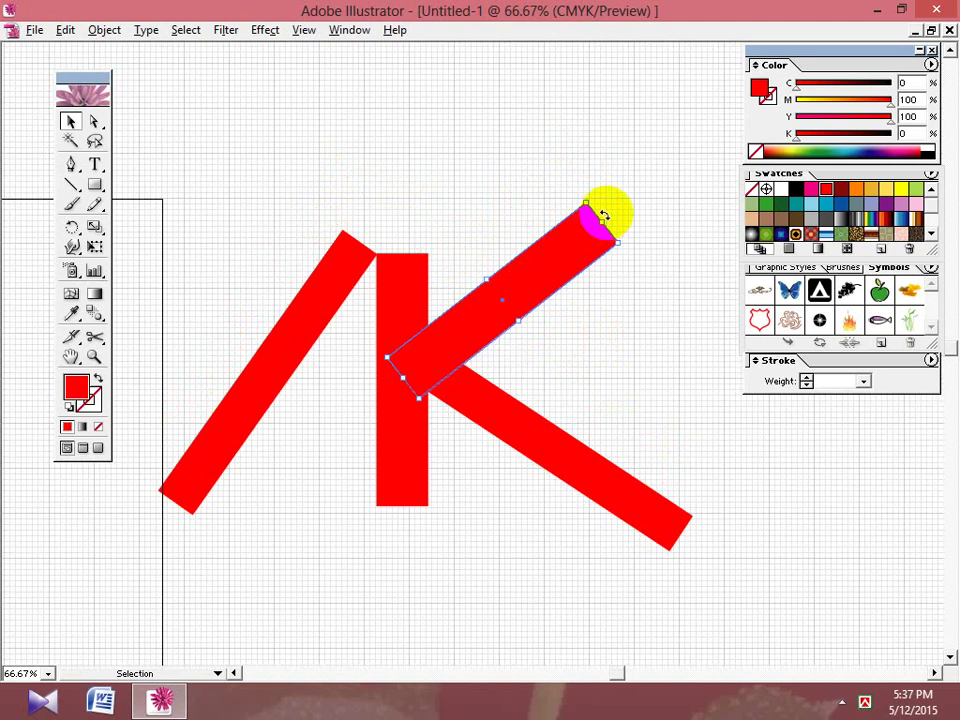
pyautogui.moveTo(603, 216); pyautogui.dragTo(585, 200)
pyautogui.moveTo(495, 336); pyautogui.dragTo(460, 318)
pyautogui.click(615, 360)
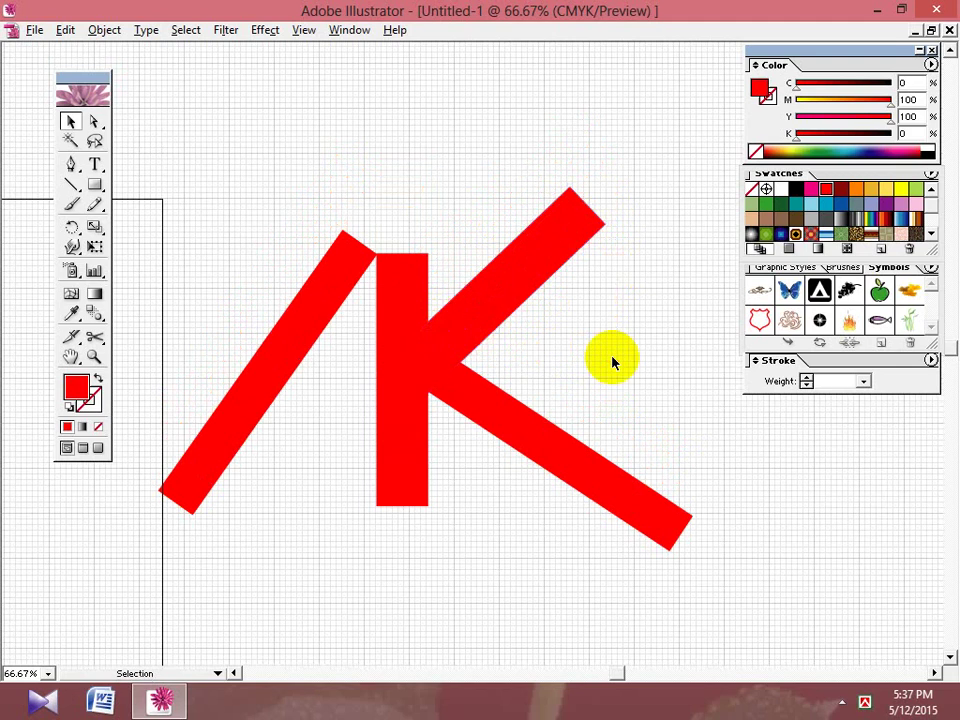
# Extend the K's vertical stem downward and lengthen the left slanted bar at its lower end.
pyautogui.moveTo(557, 439); pyautogui.dragTo(528, 491)
pyautogui.click(407, 439)
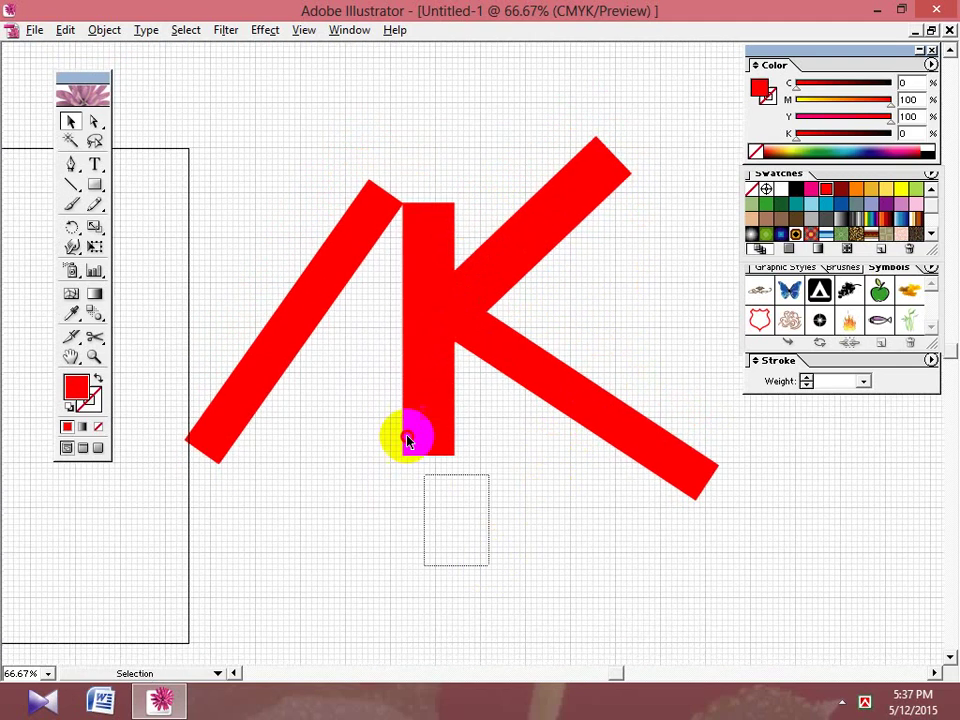
pyautogui.moveTo(430, 457); pyautogui.dragTo(431, 484)
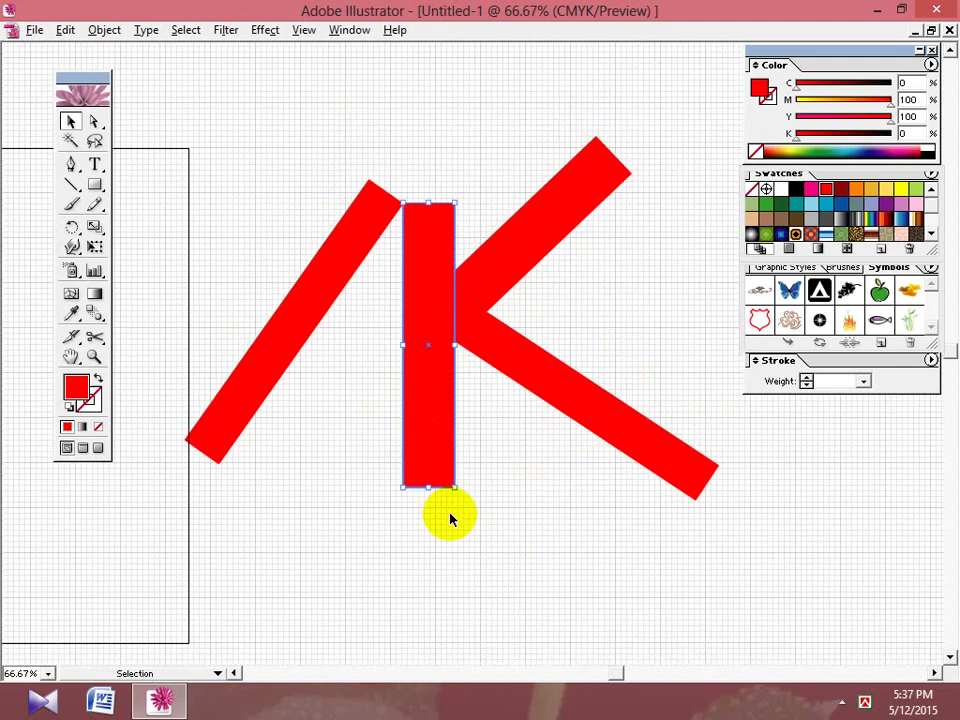
pyautogui.click(317, 482)
pyautogui.click(217, 450)
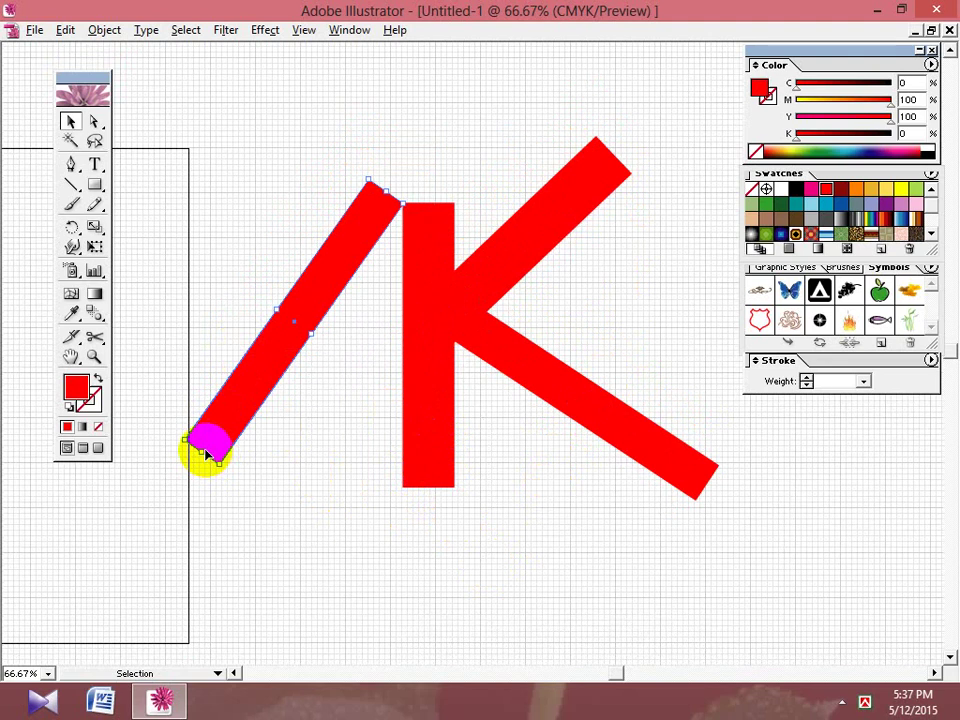
pyautogui.moveTo(202, 453); pyautogui.dragTo(221, 493)
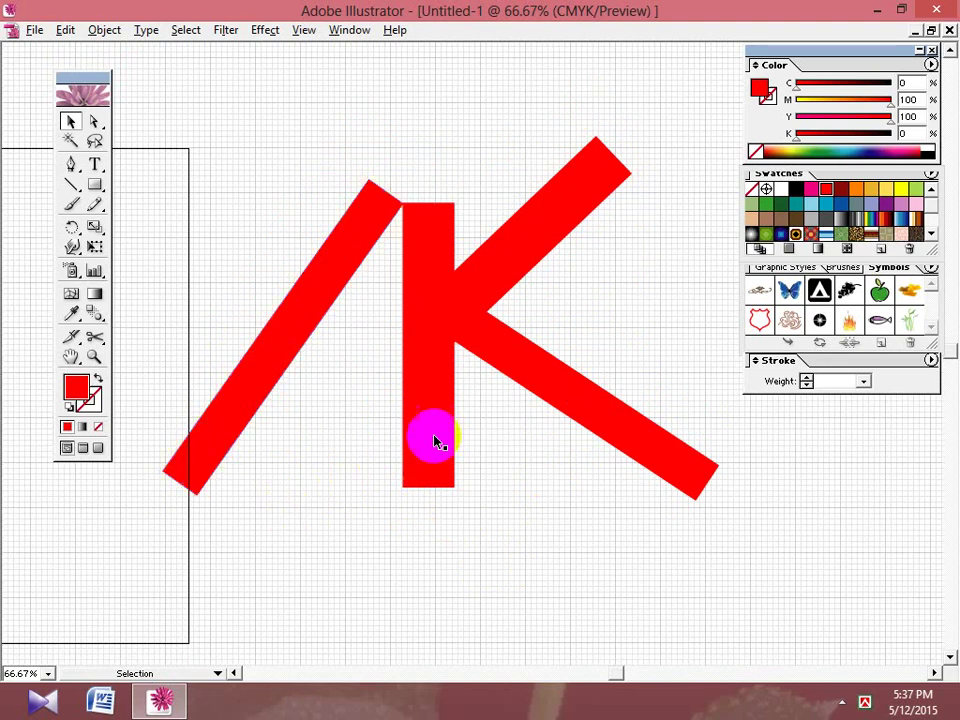
# Select the K's upper and lower arms together, nudge them slightly down along the vertical stem and deselect them.
pyautogui.moveTo(435, 443); pyautogui.dragTo(429, 473)
pyautogui.moveTo(530, 162); pyautogui.dragTo(622, 465)
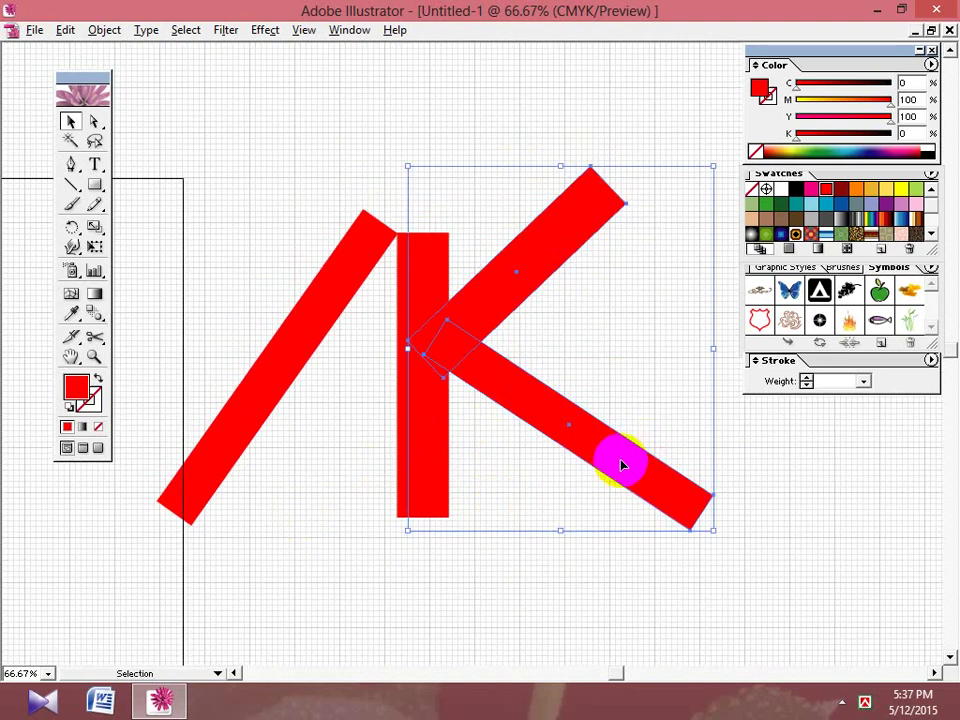
pyautogui.press('Down')
pyautogui.press('Down')
pyautogui.press('Down')
pyautogui.press('Down')
pyautogui.press('Down')
pyautogui.press('Down')
pyautogui.press('Down')
pyautogui.press('Down')
pyautogui.press('Down')
pyautogui.press('Down')
pyautogui.press('Down')
pyautogui.press('Down')
pyautogui.press('Down')
pyautogui.press('Down')
pyautogui.press('Down')
pyautogui.press('Down')
pyautogui.press('Down')
pyautogui.press('Down')
pyautogui.press('Down')
pyautogui.press('Down')
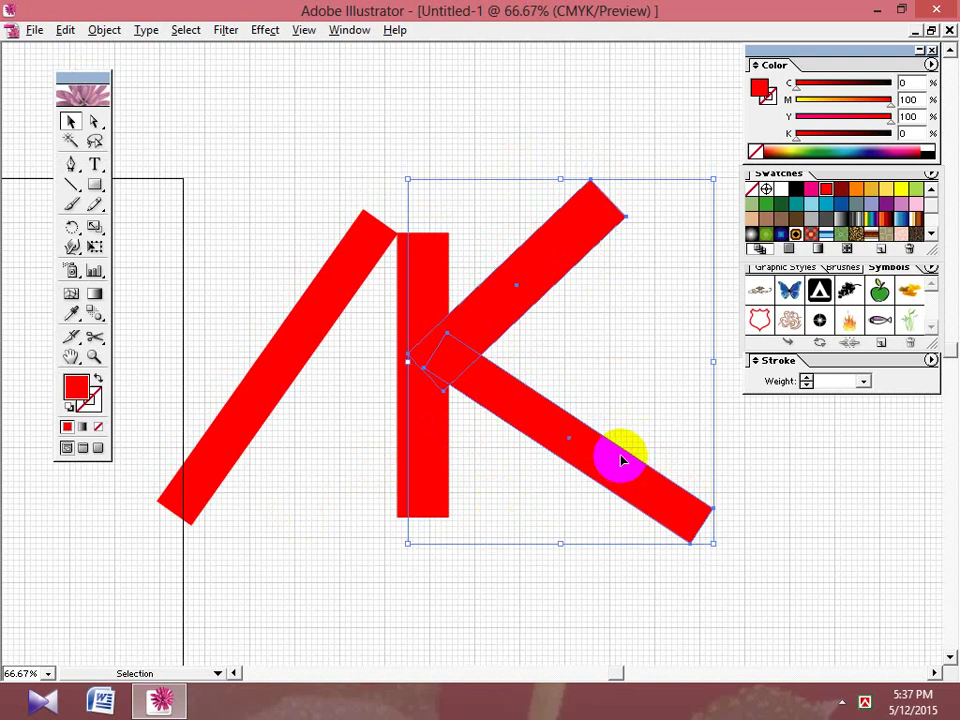
pyautogui.click(474, 521)
pyautogui.moveTo(474, 521); pyautogui.dragTo(452, 555)
# Lengthen the K's upper arm slightly at its outer end and extend the vertical stem further downward.
pyautogui.click(499, 274)
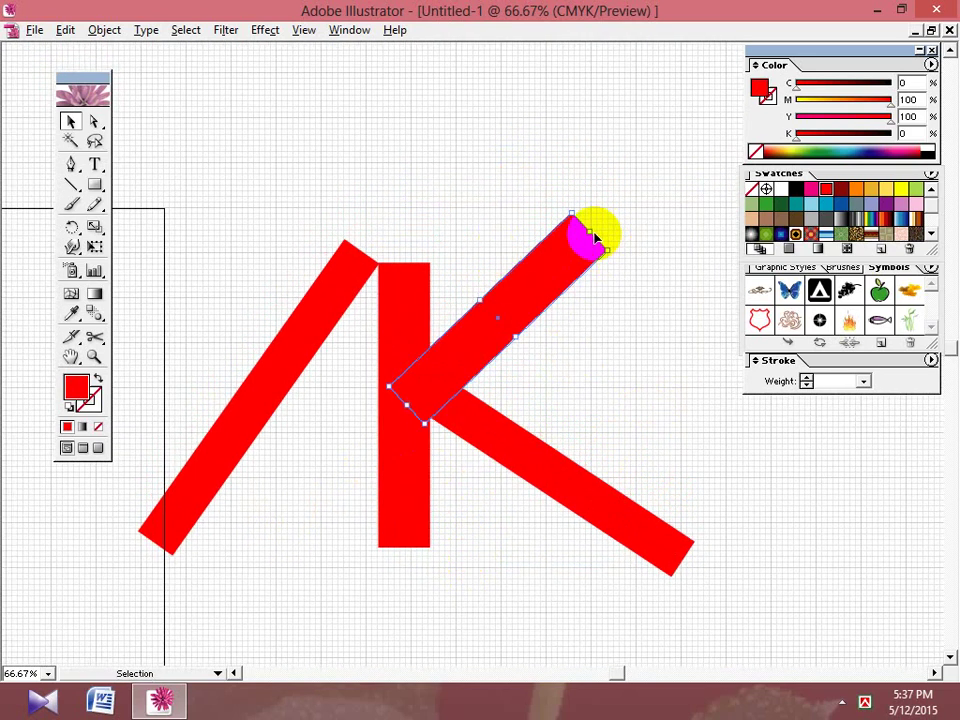
pyautogui.moveTo(590, 232)
pyautogui.mouseDown()
pyautogui.moveTo(600, 161)
pyautogui.moveTo(598, 222)
pyautogui.mouseUp()
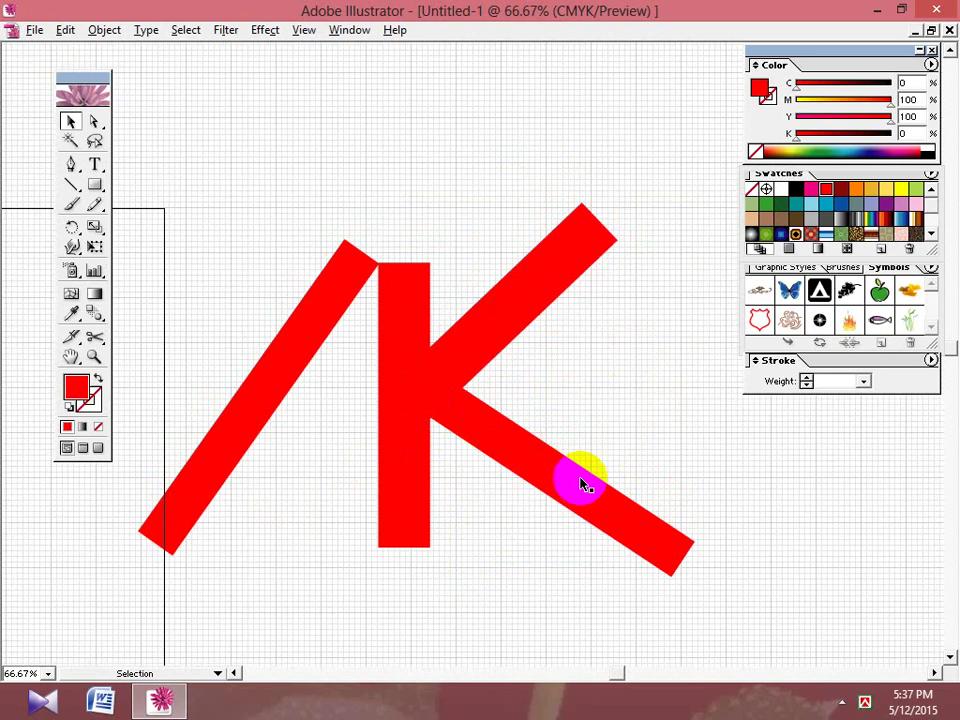
pyautogui.moveTo(579, 482); pyautogui.dragTo(603, 423)
pyautogui.click(414, 488)
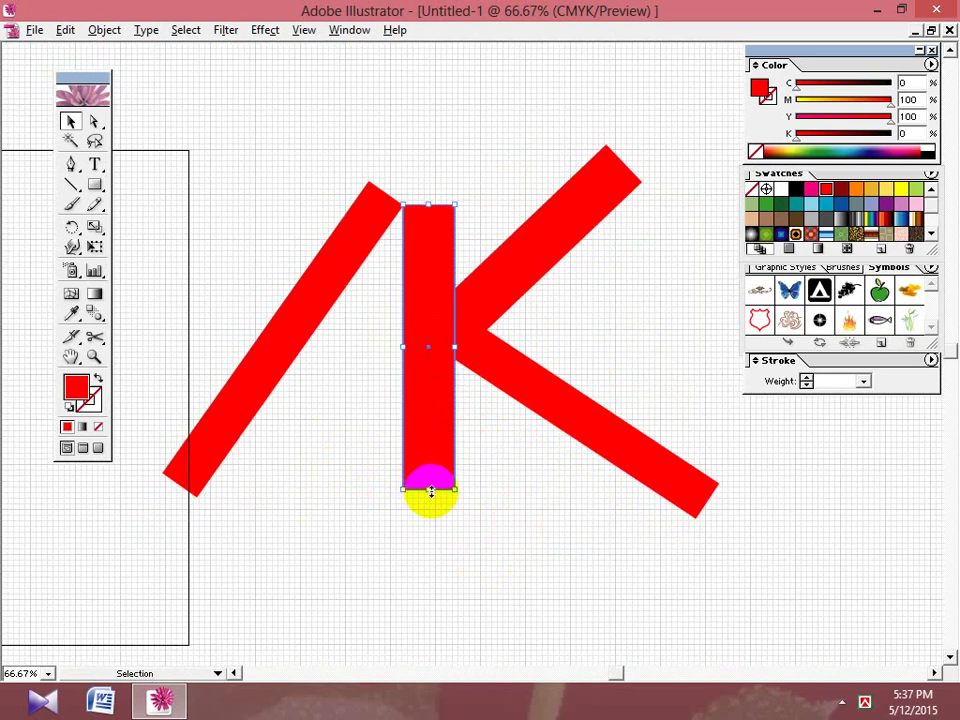
pyautogui.moveTo(429, 489); pyautogui.dragTo(430, 514)
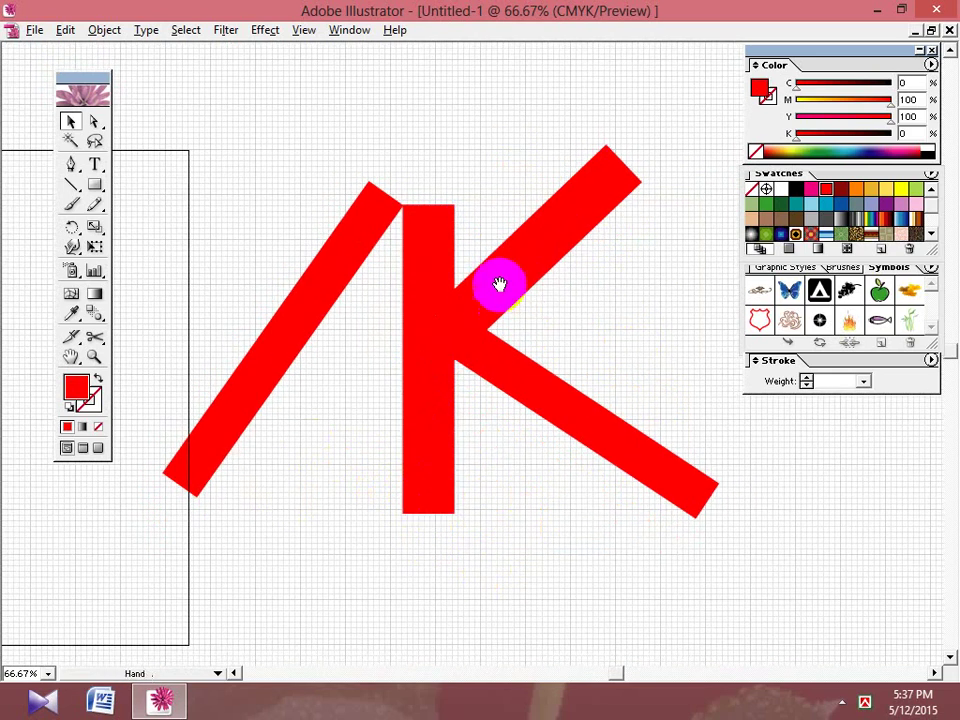
# Draw a straight horizontal Pen line across the three upper bar ends and nudge it up close to the stem's top edge.
pyautogui.moveTo(499, 283); pyautogui.dragTo(495, 336)
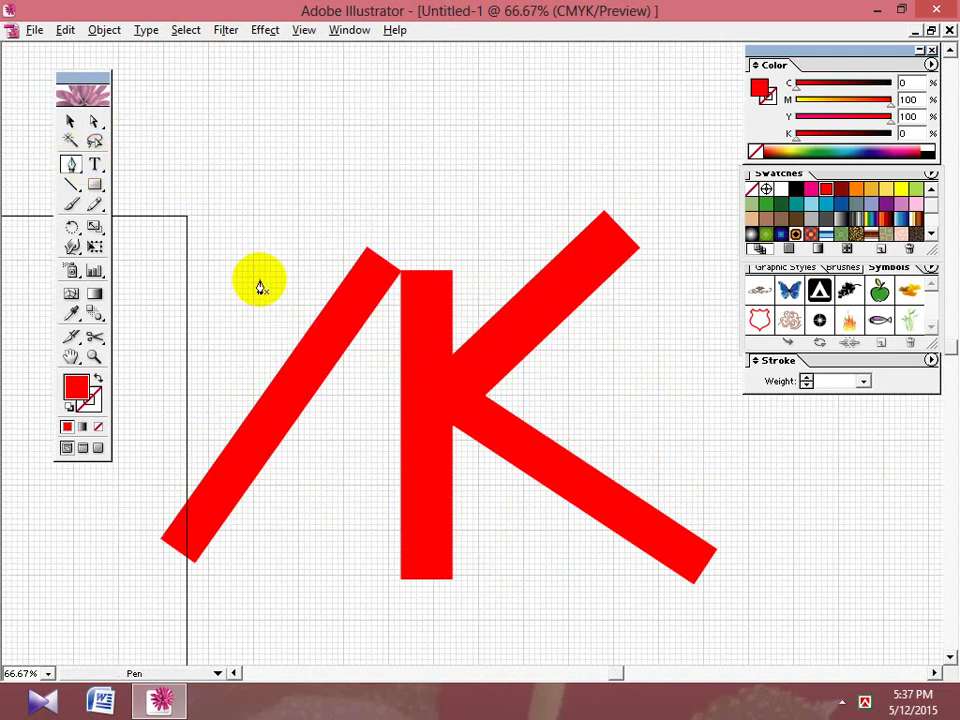
pyautogui.click(257, 276)
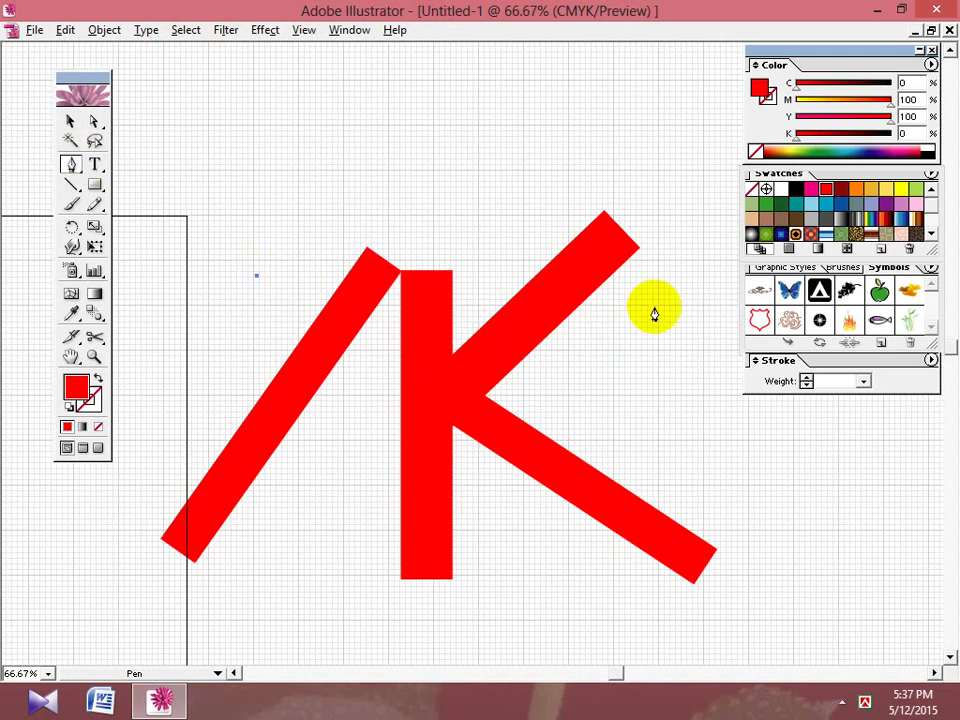
pyautogui.keyDown('shift'); pyautogui.click(701, 287); pyautogui.keyUp('shift')
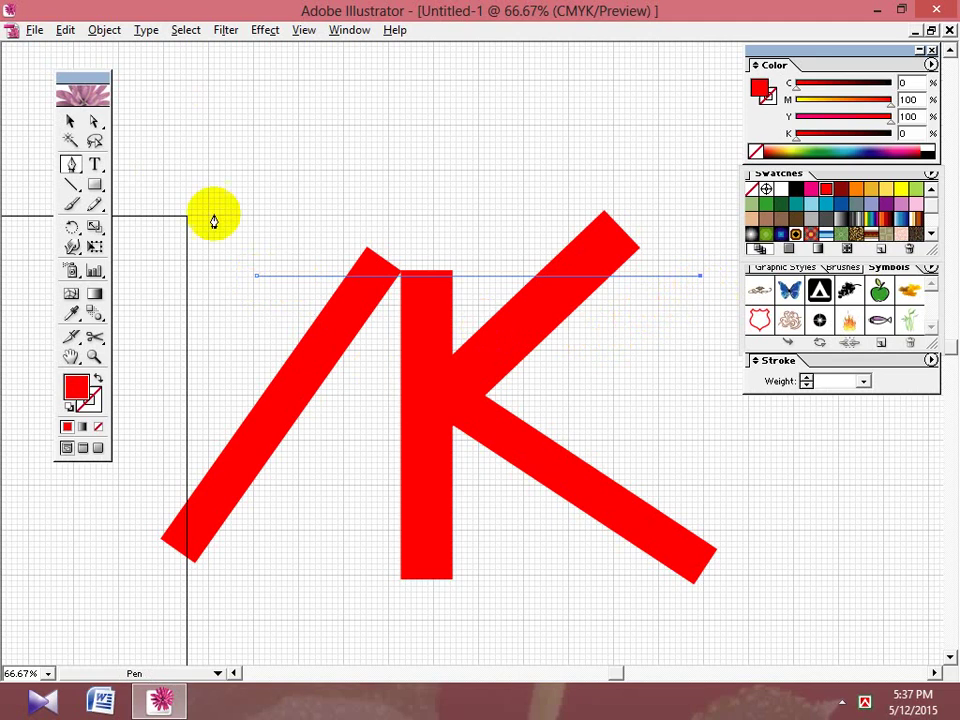
pyautogui.click(68, 122)
pyautogui.click(399, 262)
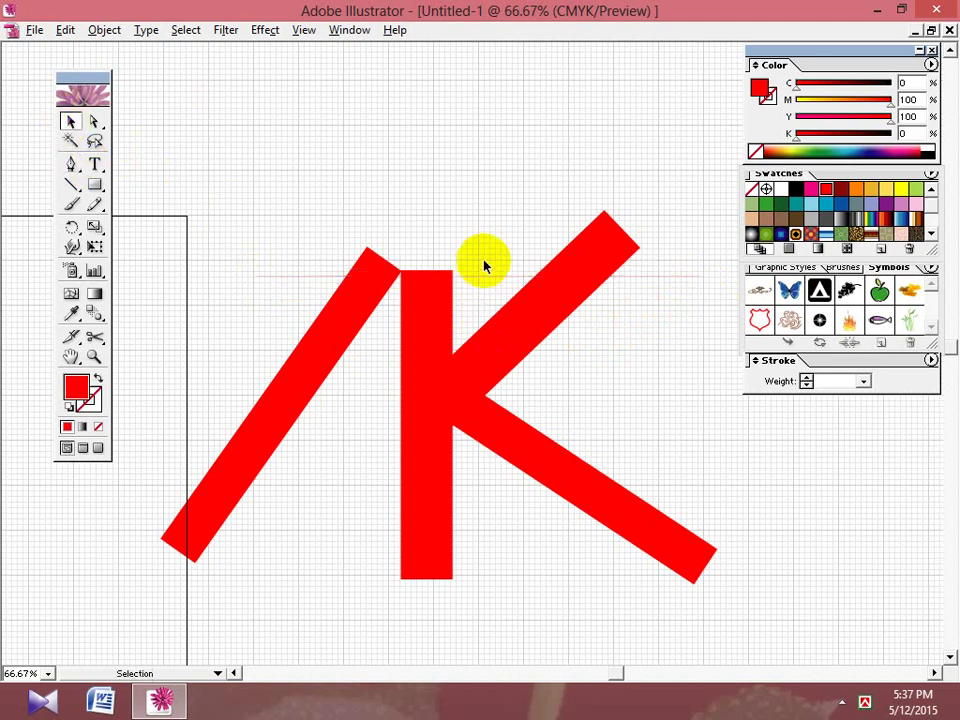
pyautogui.moveTo(486, 250); pyautogui.dragTo(424, 280)
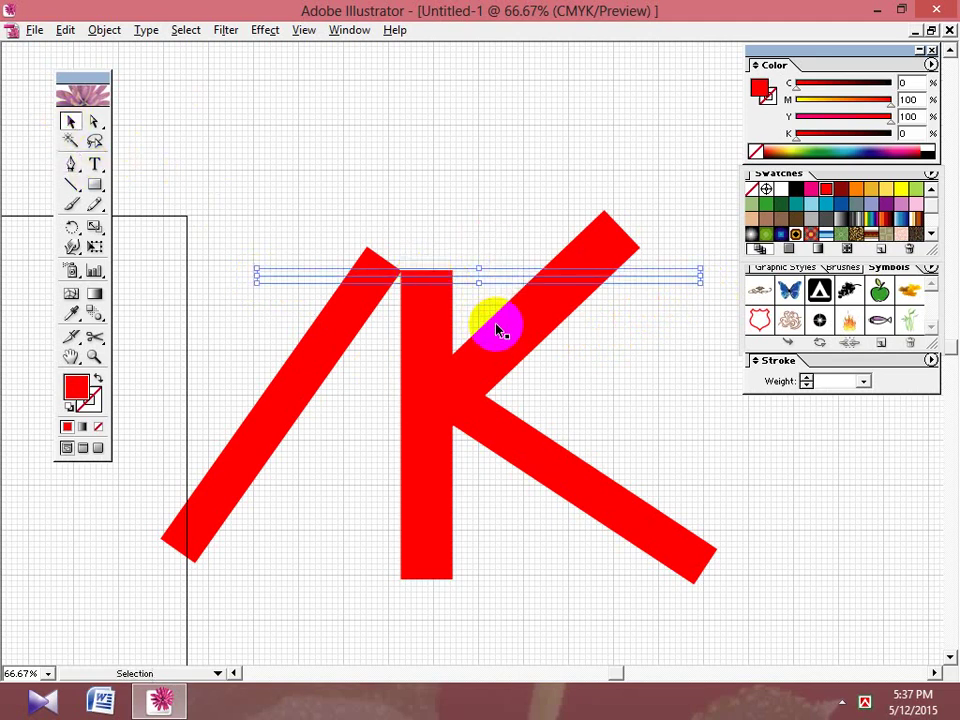
pyautogui.press('Up')
pyautogui.press('Up')
pyautogui.press('Up')
pyautogui.press('Up')
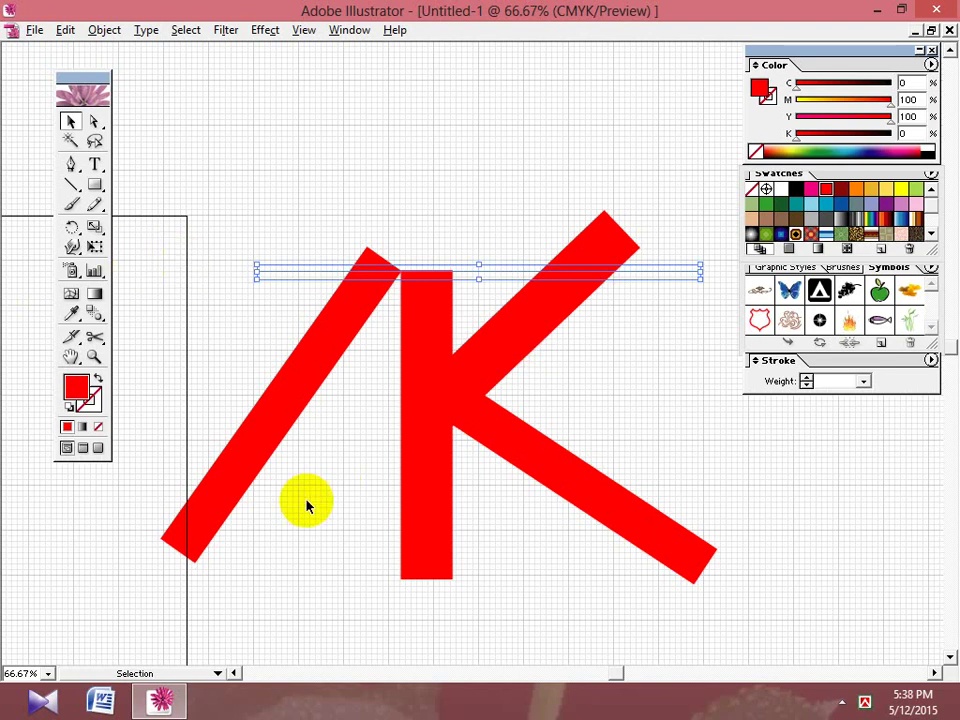
# Use the horizontal line to cut the red bars with Divide Objects Below.
pyautogui.click(104, 30)
pyautogui.moveTo(184, 336)
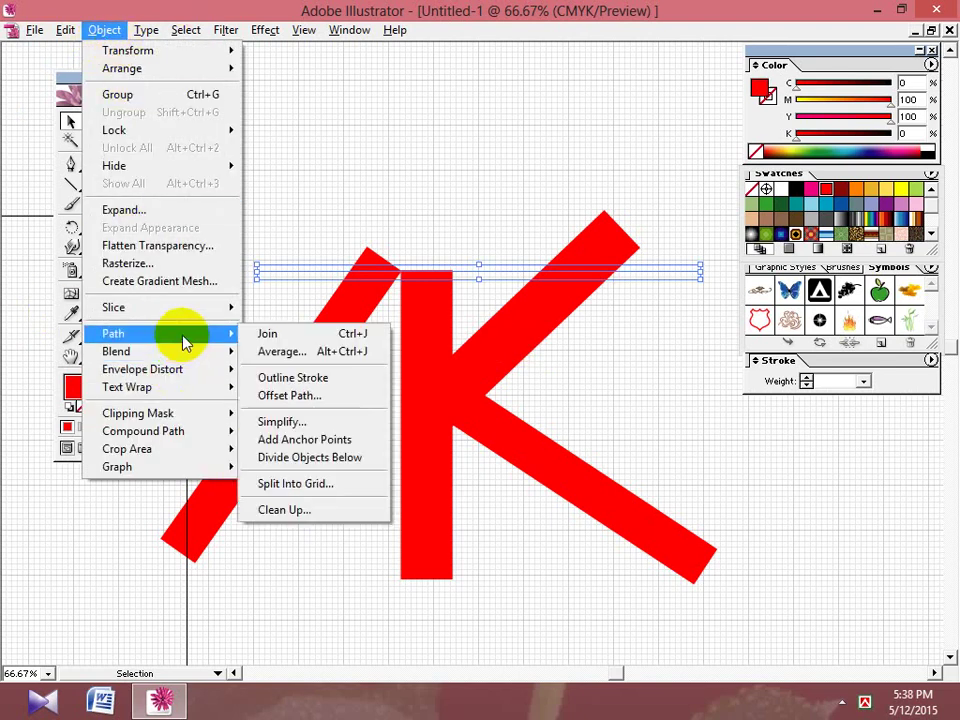
pyautogui.click(347, 474)
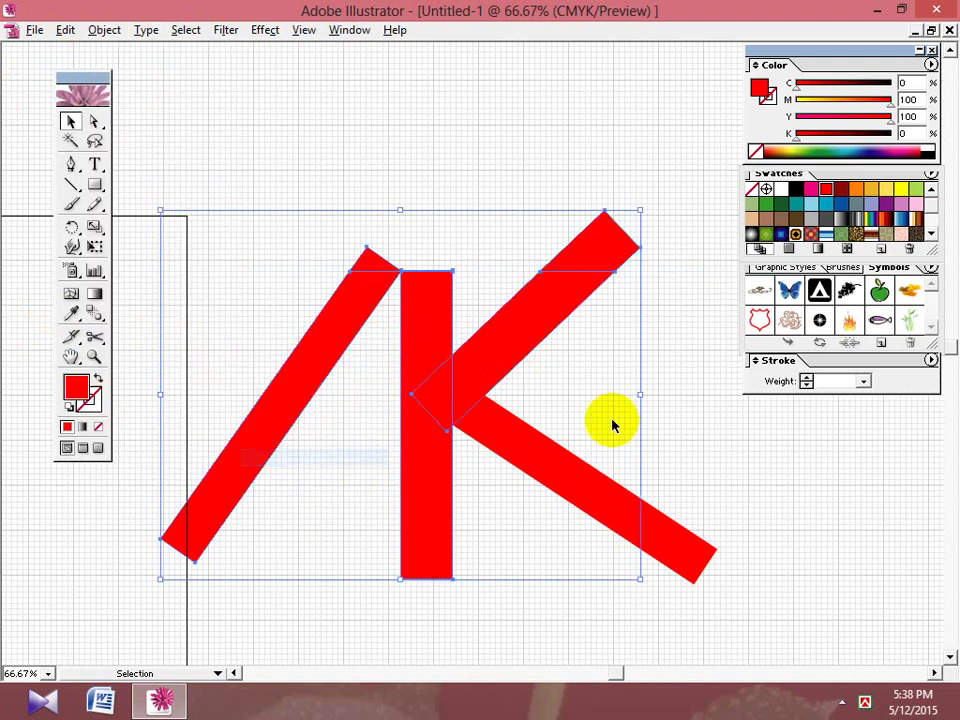
# Delete the bar pieces cut off above the line, including the thin sliver on top of the stem.
pyautogui.click(639, 189)
pyautogui.moveTo(638, 158); pyautogui.dragTo(232, 259)
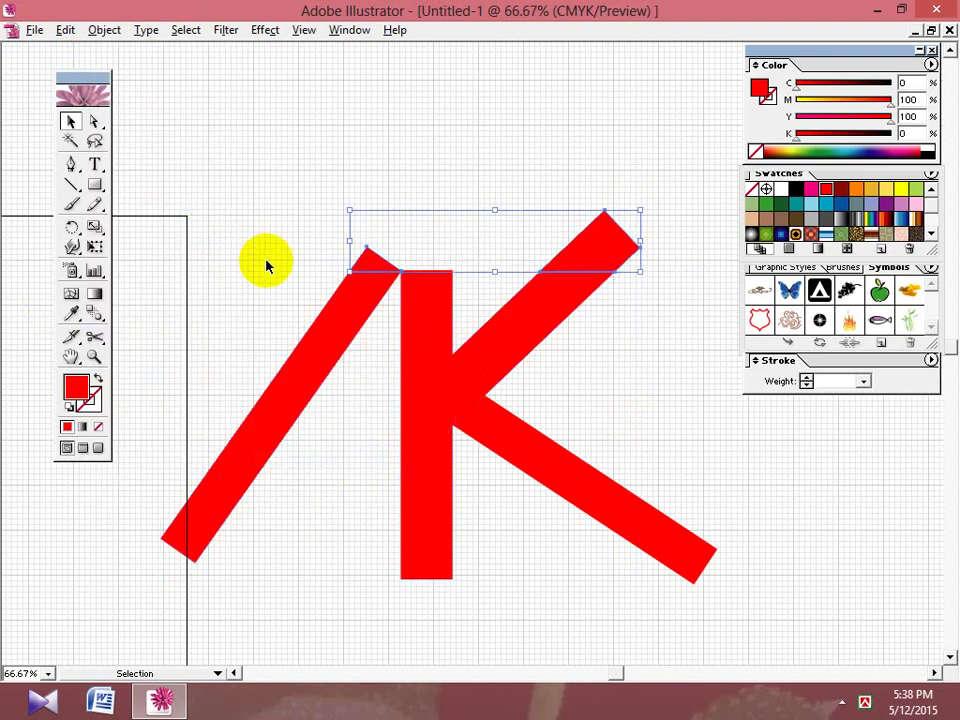
pyautogui.press('Delete')
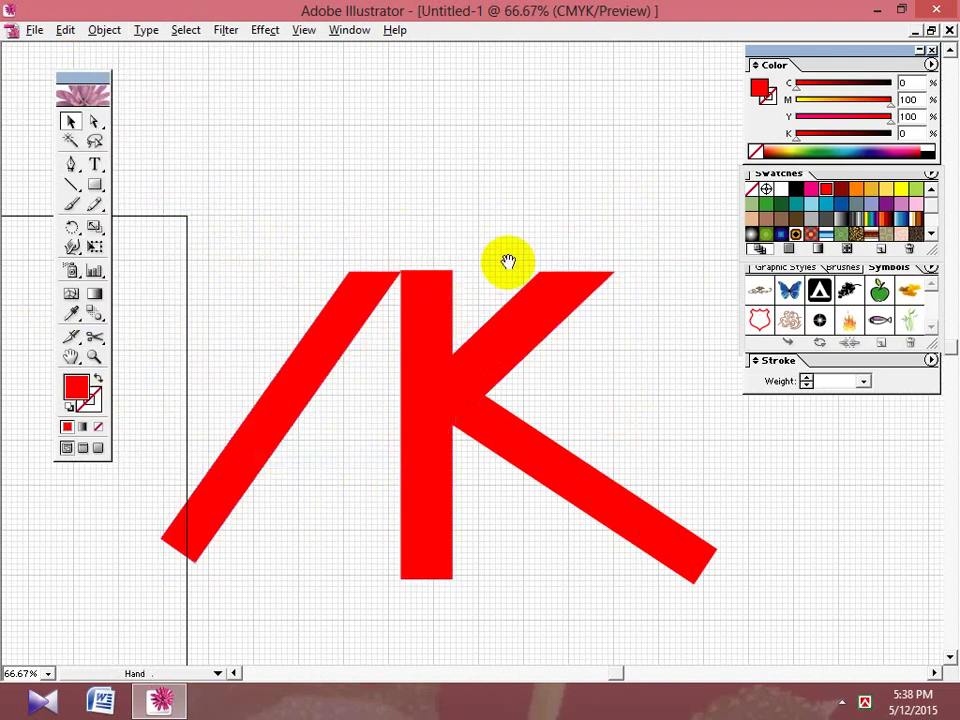
pyautogui.moveTo(508, 264); pyautogui.dragTo(446, 274)
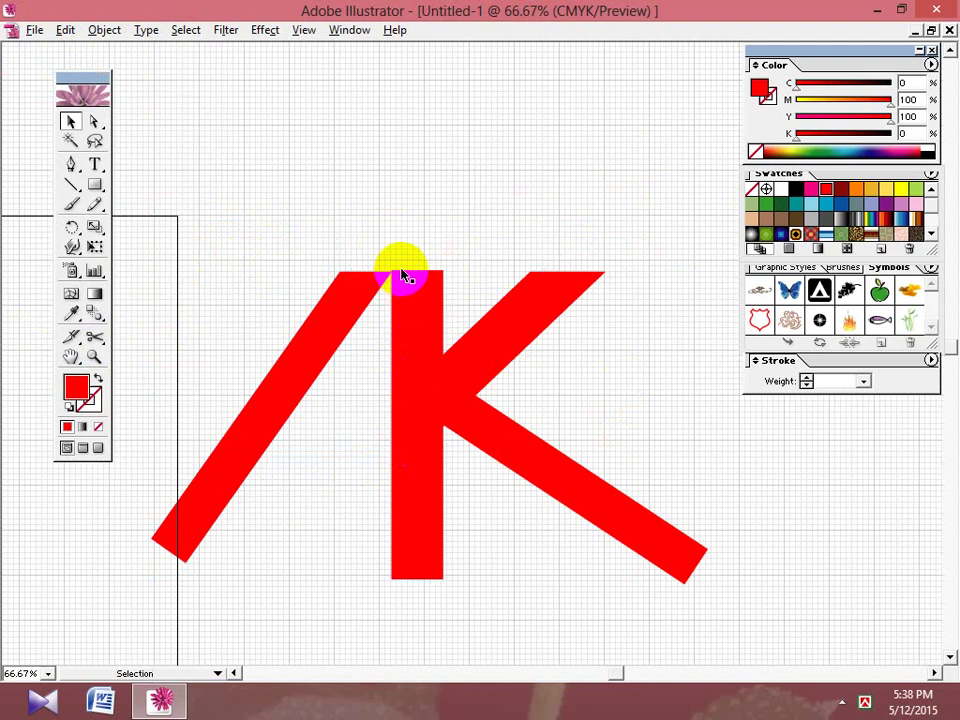
pyautogui.click(352, 318)
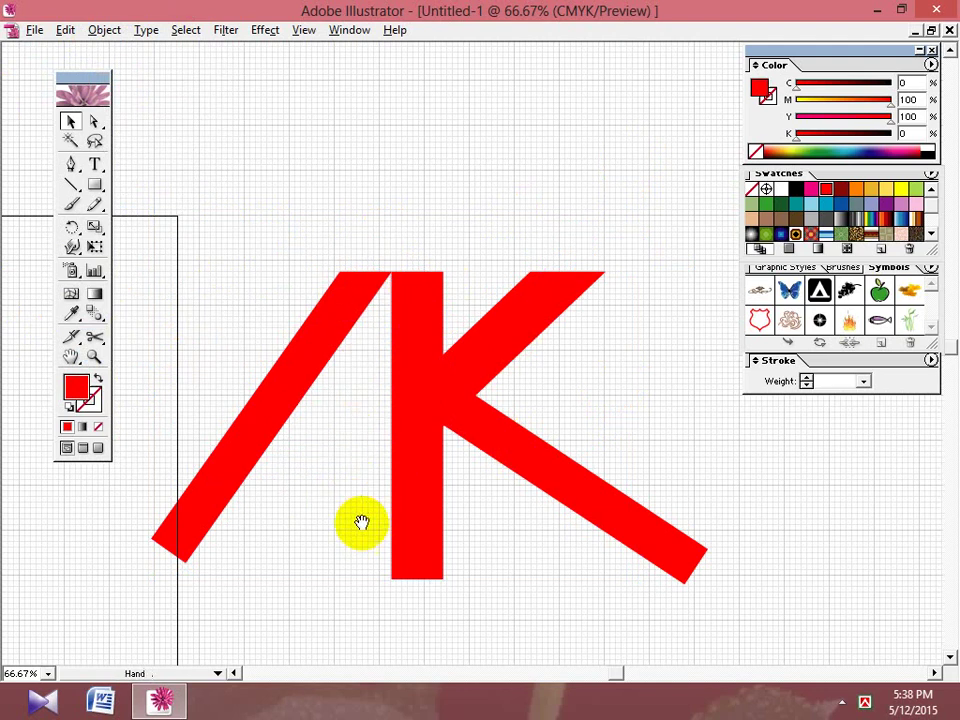
# Draw a straight horizontal Pen line across the bars' lower ends, level with the left bar's lower outer corner, and select it.
pyautogui.moveTo(360, 521); pyautogui.dragTo(360, 508)
pyautogui.click(70, 164)
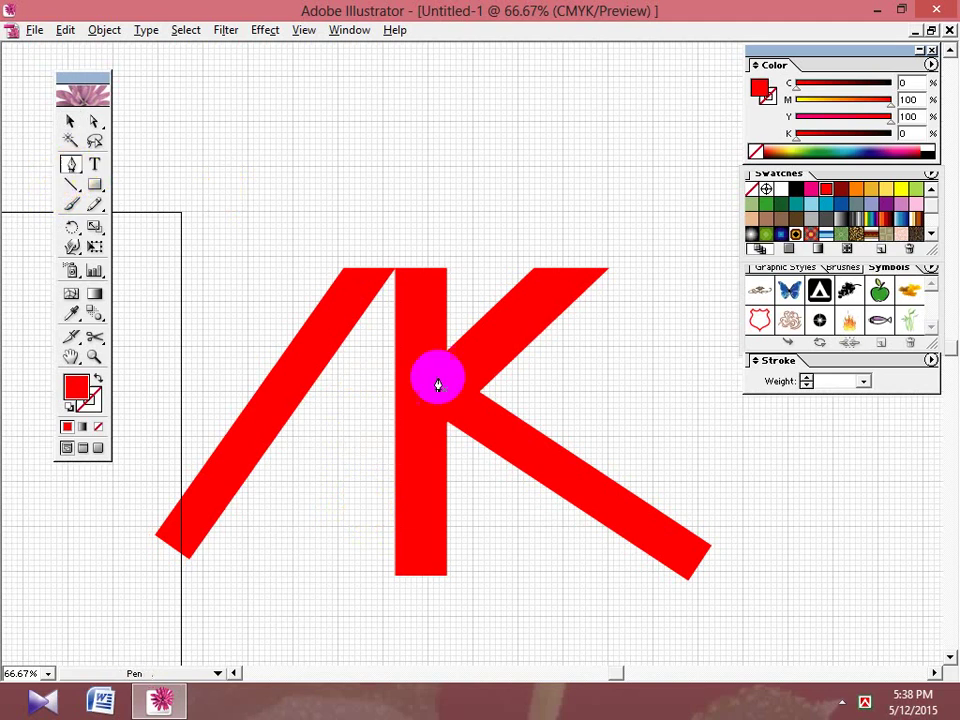
pyautogui.click(120, 535)
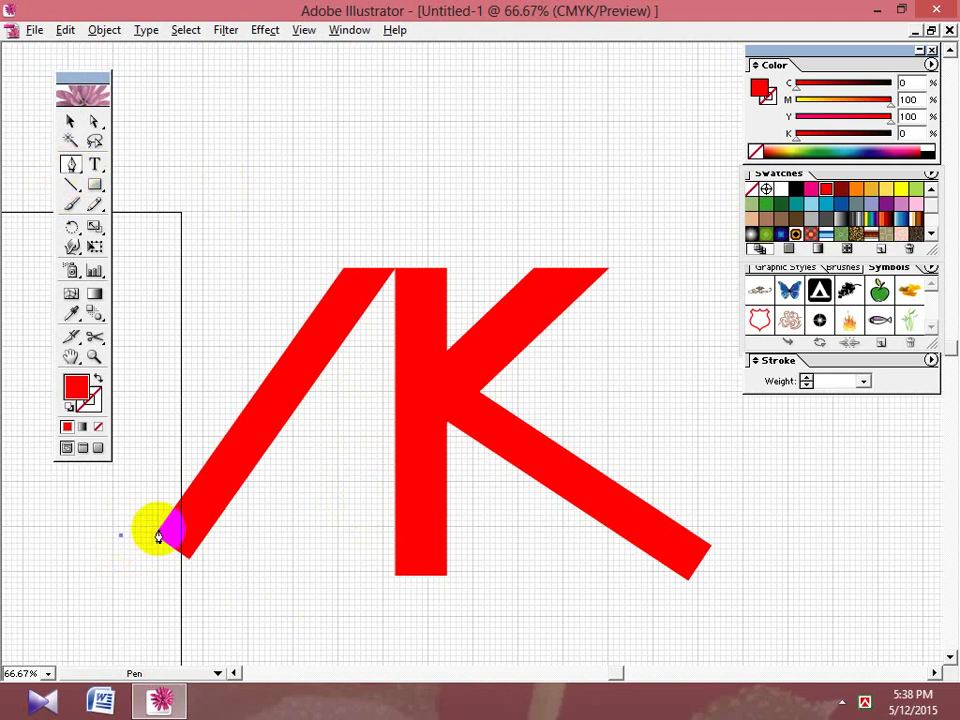
pyautogui.click(697, 535)
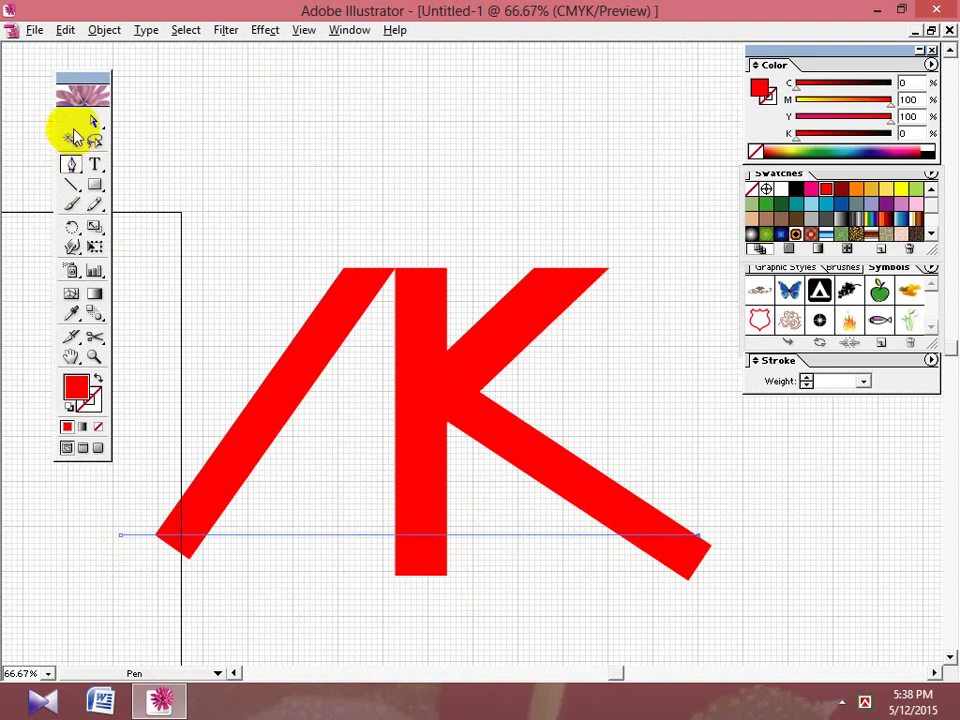
pyautogui.click(70, 122)
pyautogui.moveTo(339, 487); pyautogui.dragTo(309, 579)
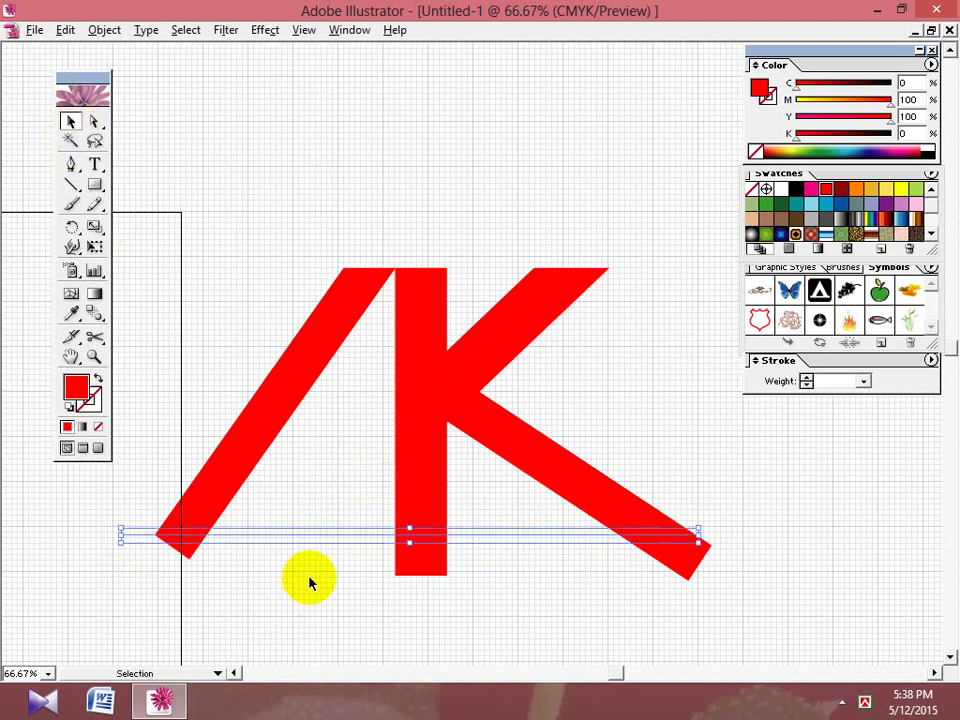
# Nudge the selected horizontal line up so it crosses the lower ends of the A and K strokes.
pyautogui.press('Up')
pyautogui.press('Up')
pyautogui.press('Up')
pyautogui.press('Up')
pyautogui.press('Up')
pyautogui.press('Up')
pyautogui.press('Up')
pyautogui.press('Up')
pyautogui.press('Up')
pyautogui.press('Up')
pyautogui.press('Up')
pyautogui.press('Up')
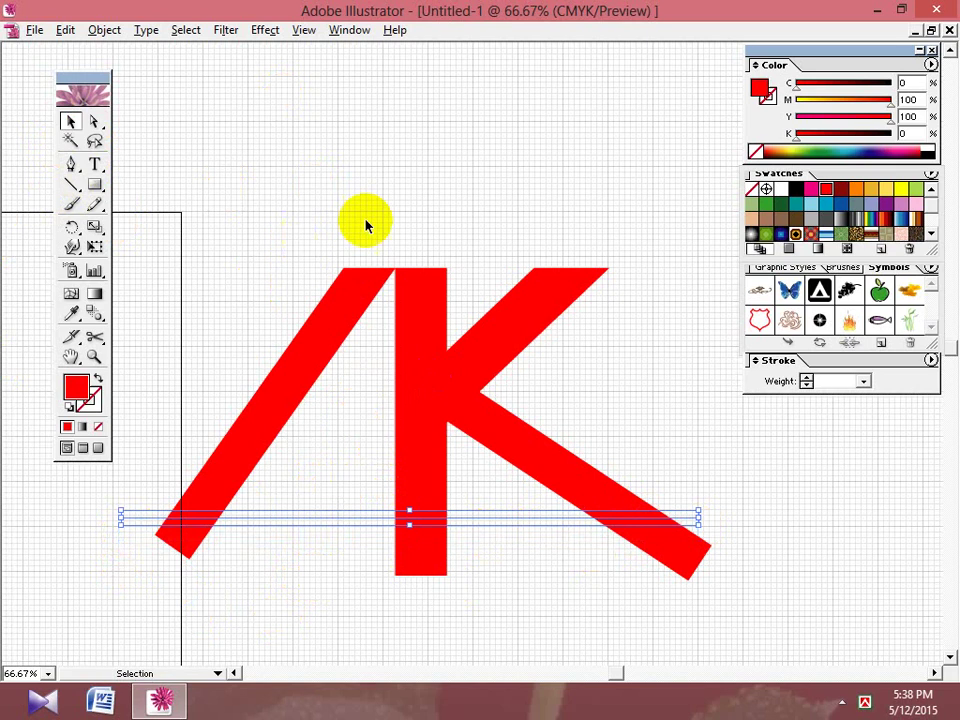
# Divide the letter strokes along the horizontal line and delete the cut-off pieces below it.
pyautogui.click(100, 30)
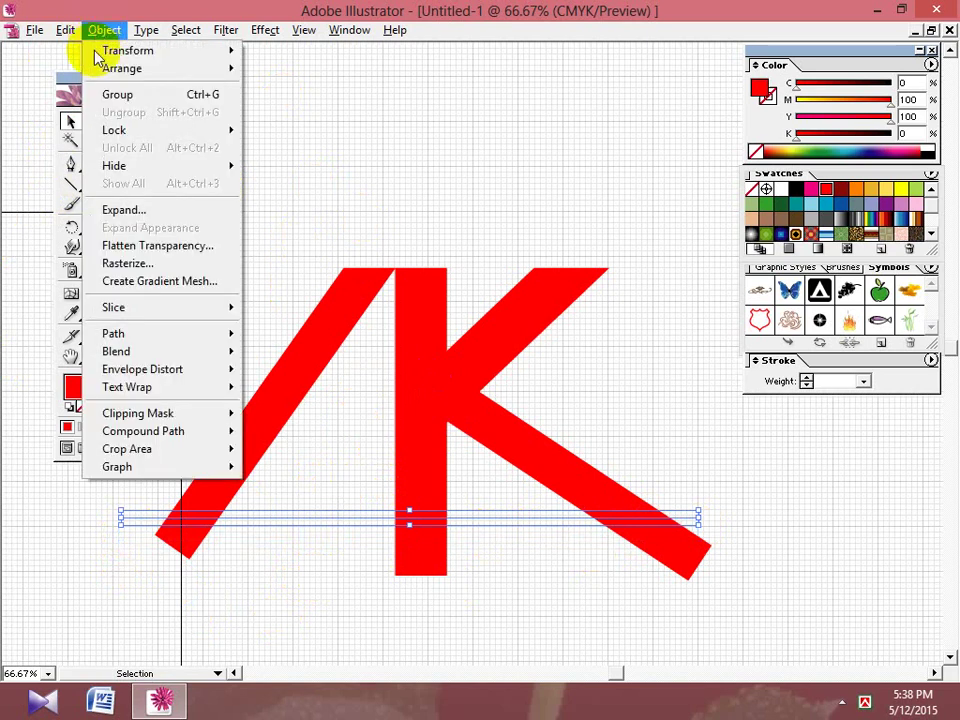
pyautogui.moveTo(191, 336)
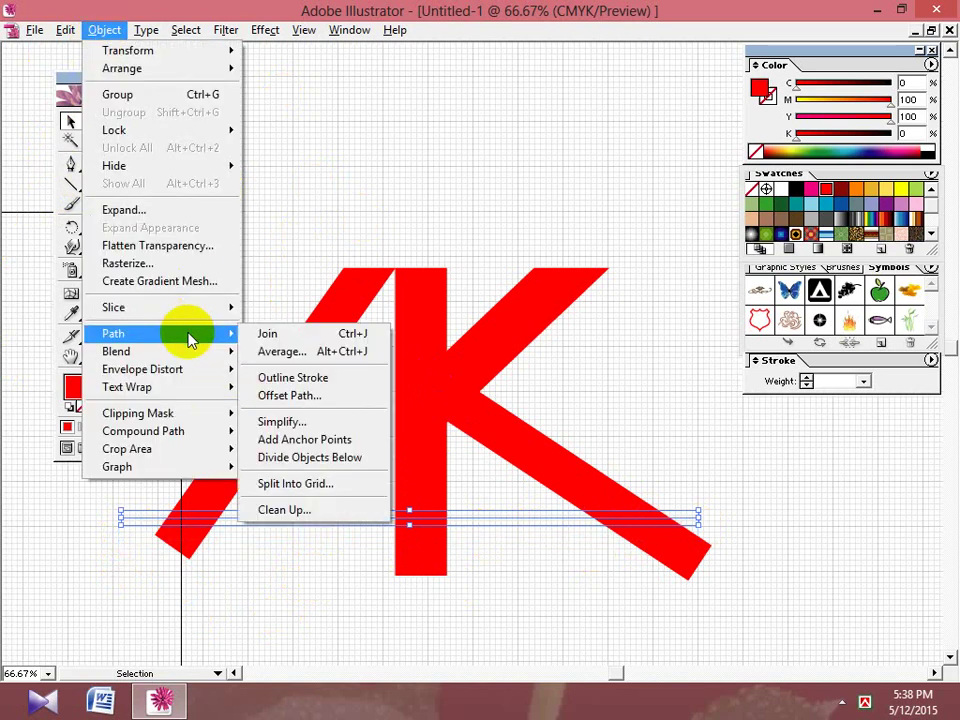
pyautogui.click(355, 463)
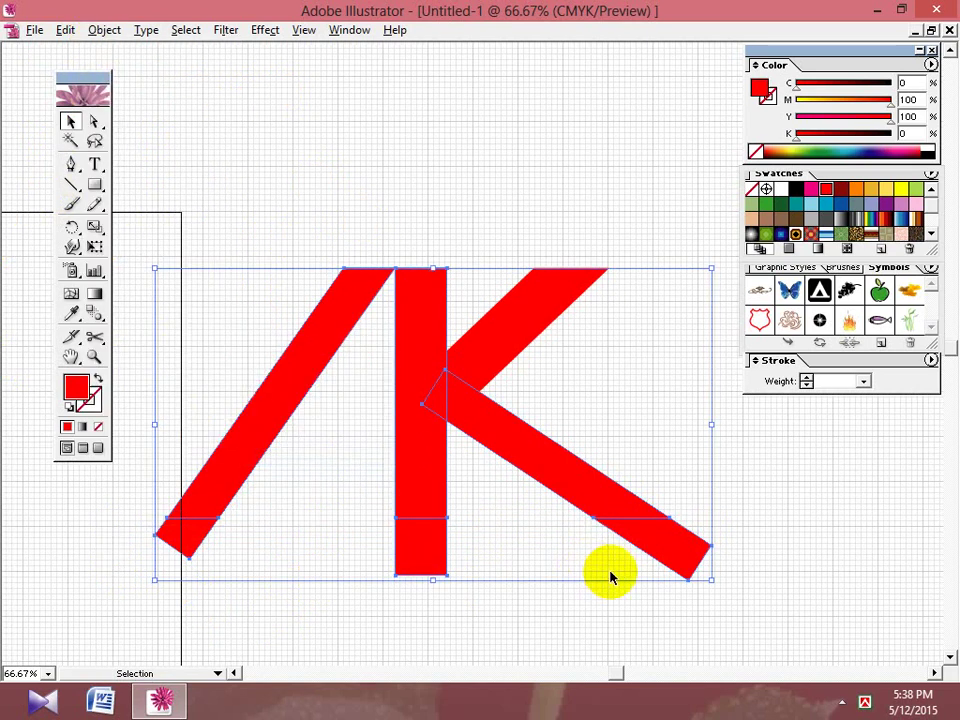
pyautogui.click(786, 563)
pyautogui.moveTo(776, 548); pyautogui.dragTo(128, 556)
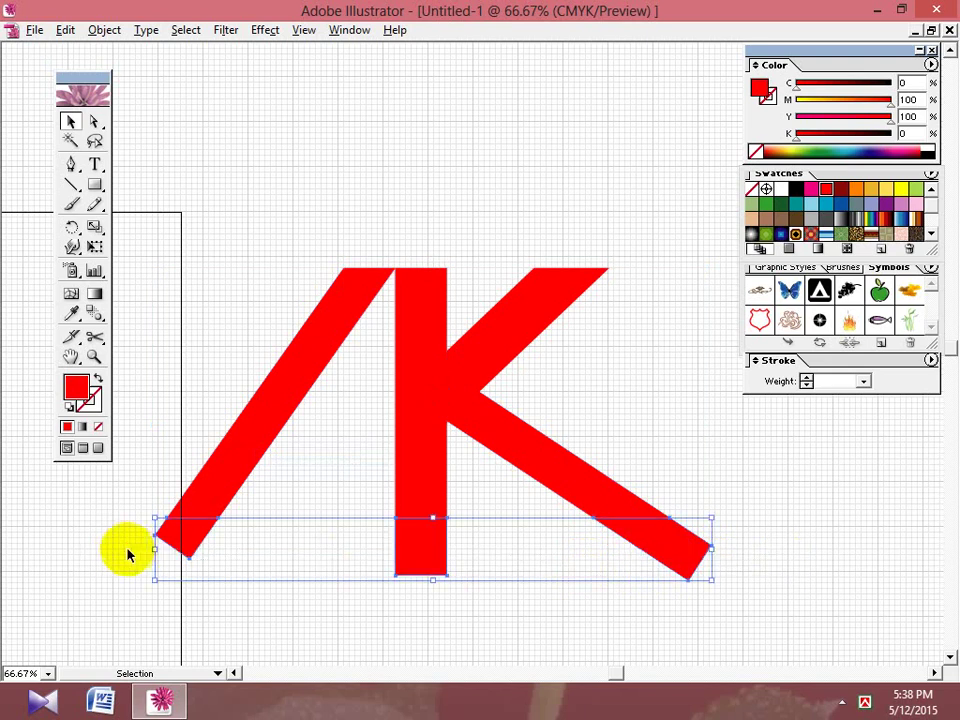
pyautogui.press('Delete')
pyautogui.press('space')
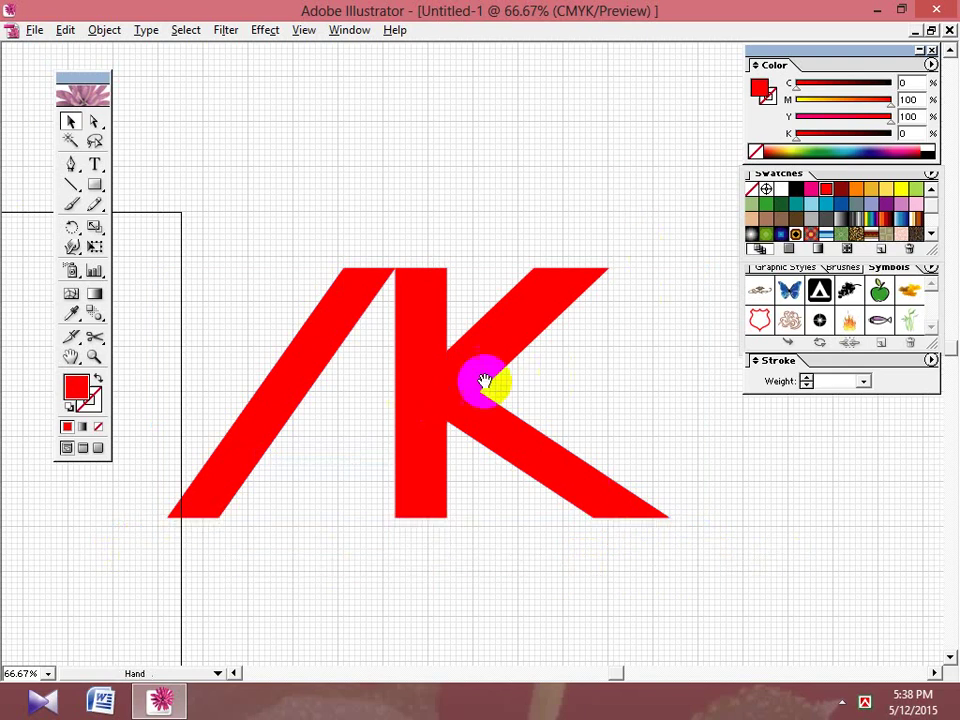
pyautogui.moveTo(350, 398); pyautogui.dragTo(357, 397)
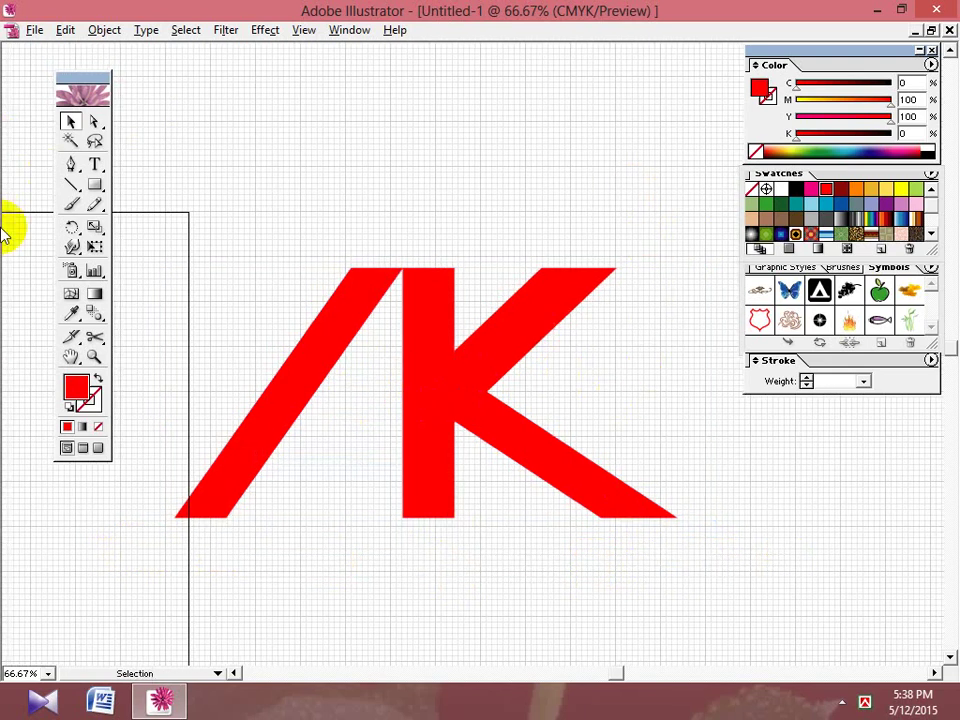
# Draw a red triangular crossbar with the Pen tool, running from the A's slanted stroke to the vertical stem.
pyautogui.click(71, 164)
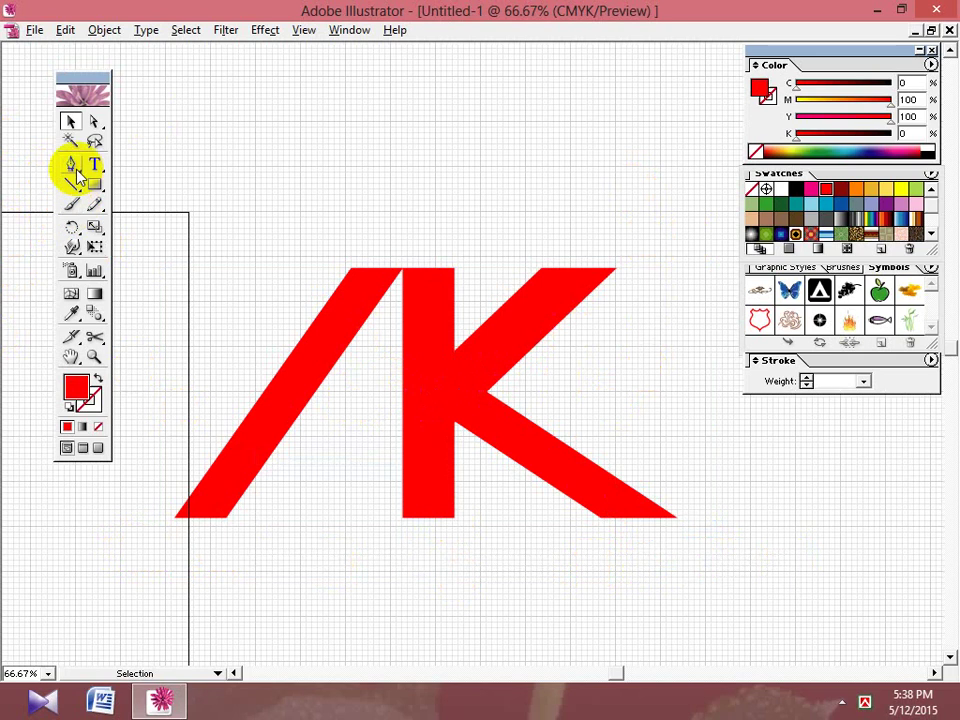
pyautogui.click(329, 353)
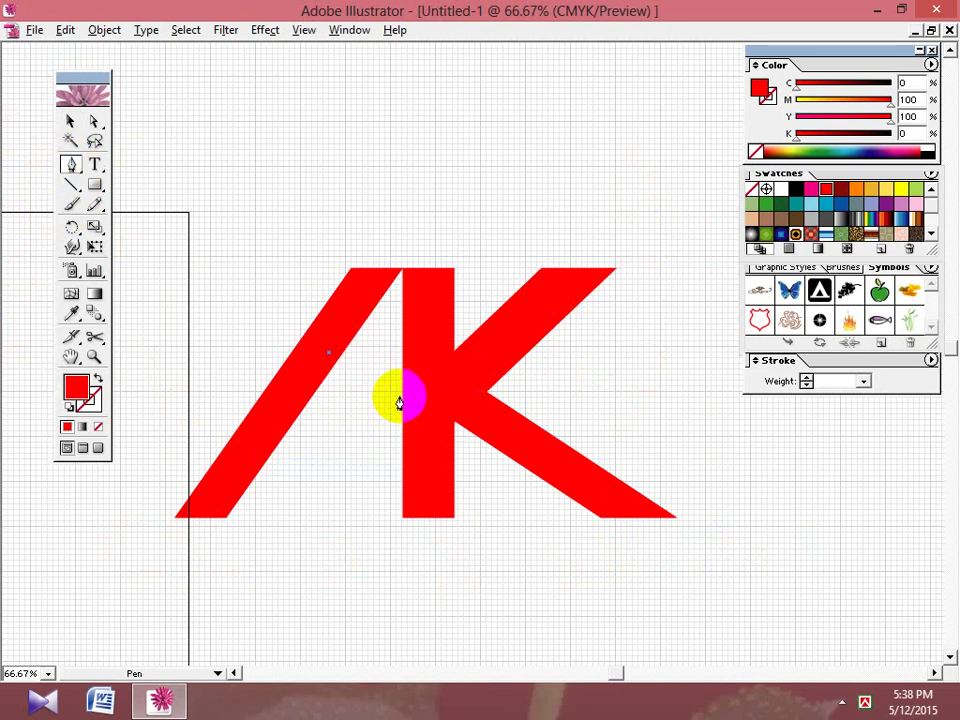
pyautogui.click(399, 397)
pyautogui.click(278, 424)
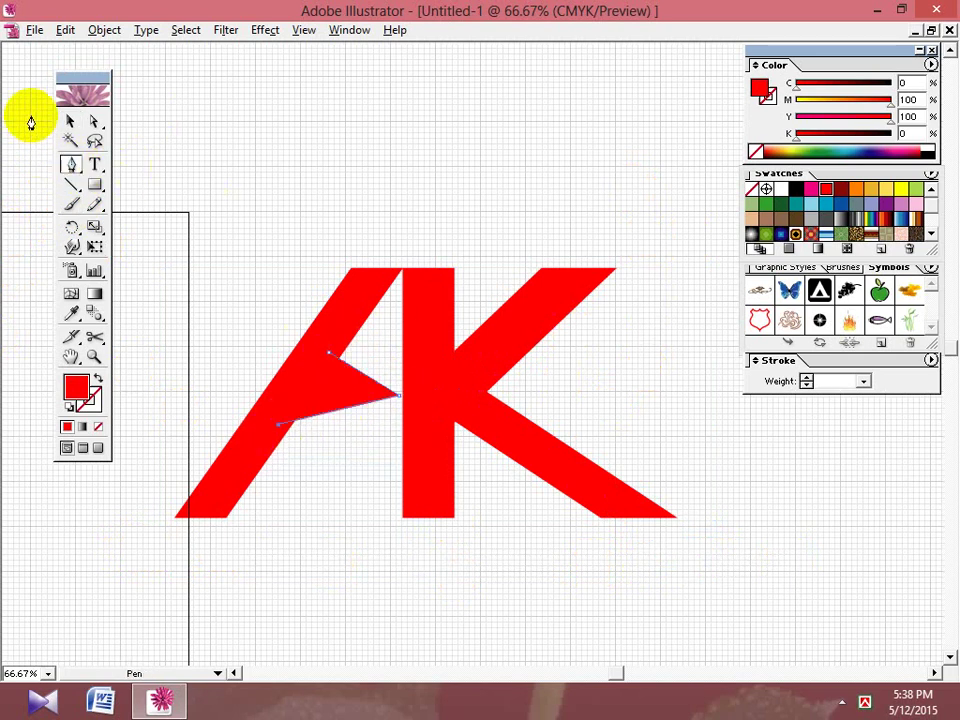
pyautogui.click(71, 121)
pyautogui.click(310, 428)
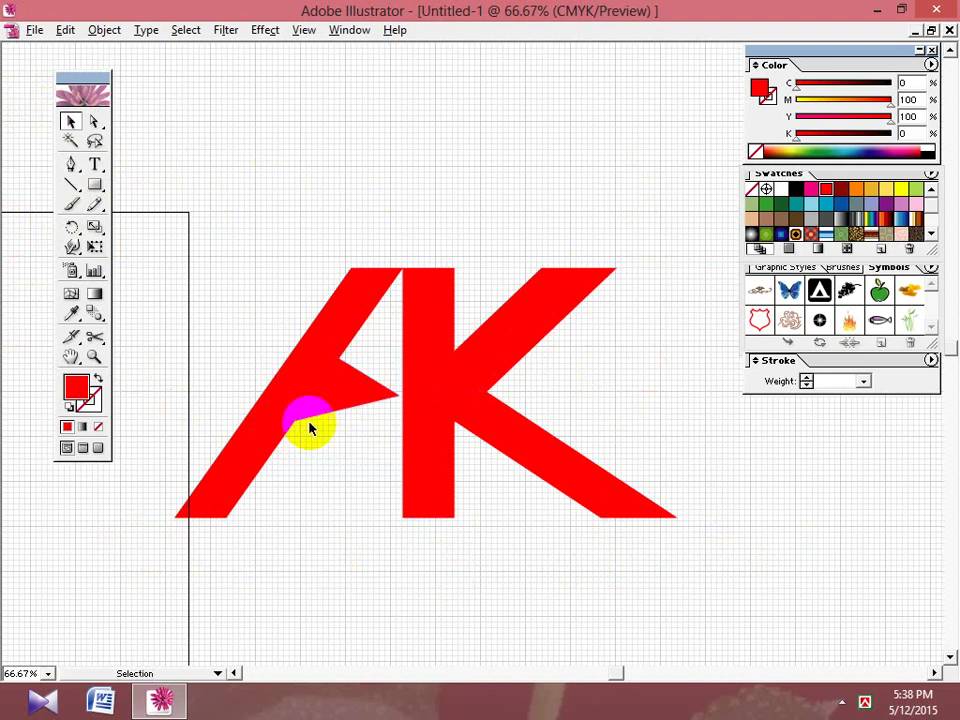
# Group all the AK letter shapes and make the group slightly narrower.
pyautogui.moveTo(231, 245); pyautogui.dragTo(692, 579)
pyautogui.rightClick(435, 408)
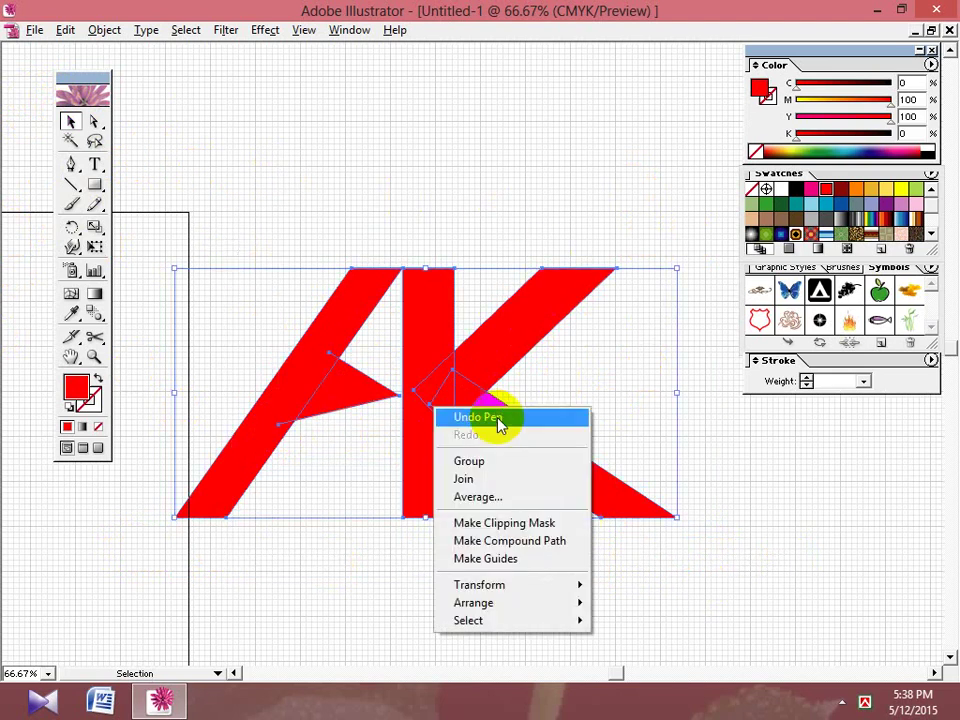
pyautogui.click(512, 462)
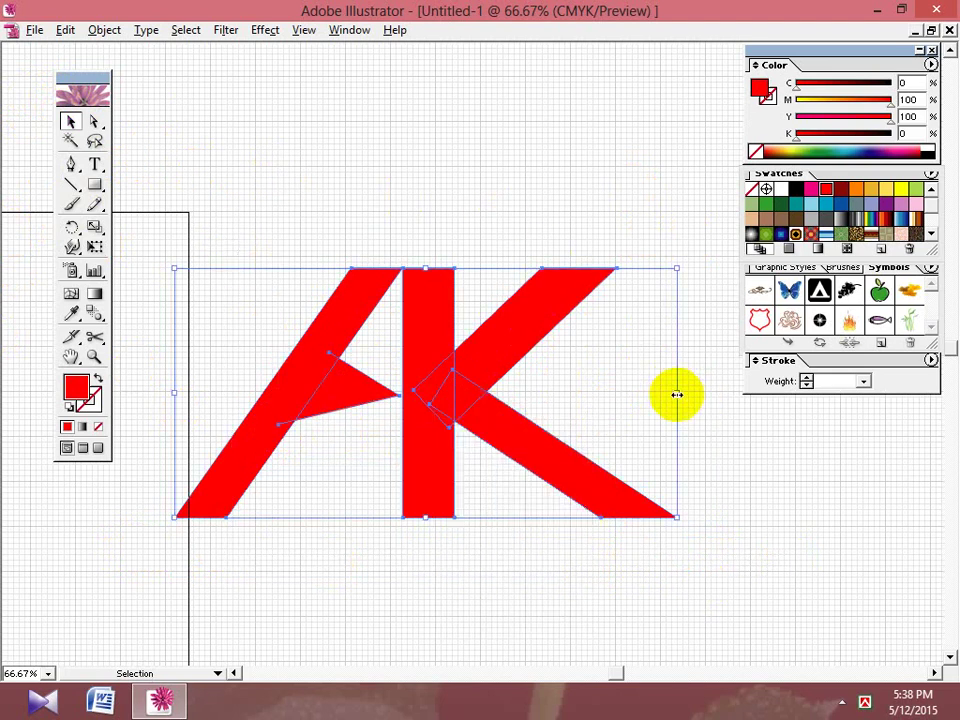
pyautogui.moveTo(669, 398); pyautogui.dragTo(557, 405)
pyautogui.click(665, 388)
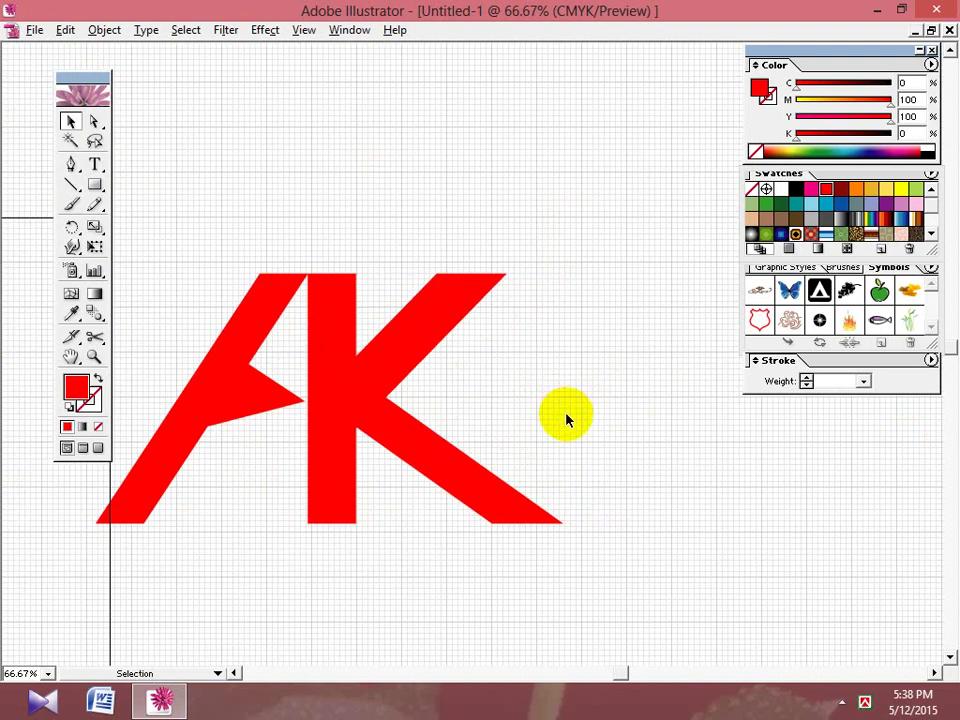
# Draw a long thin red rectangle and move it up so it extends sideways from the K's foot.
pyautogui.hotkey('ctrl', '-')
pyautogui.moveTo(615, 448); pyautogui.dragTo(521, 491)
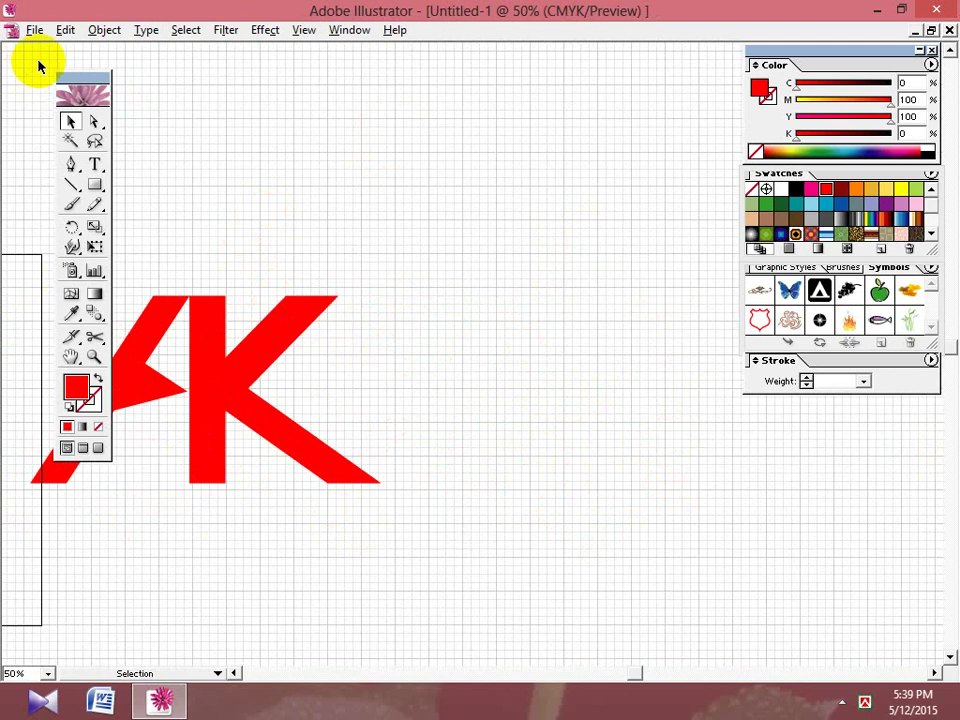
pyautogui.click(94, 185)
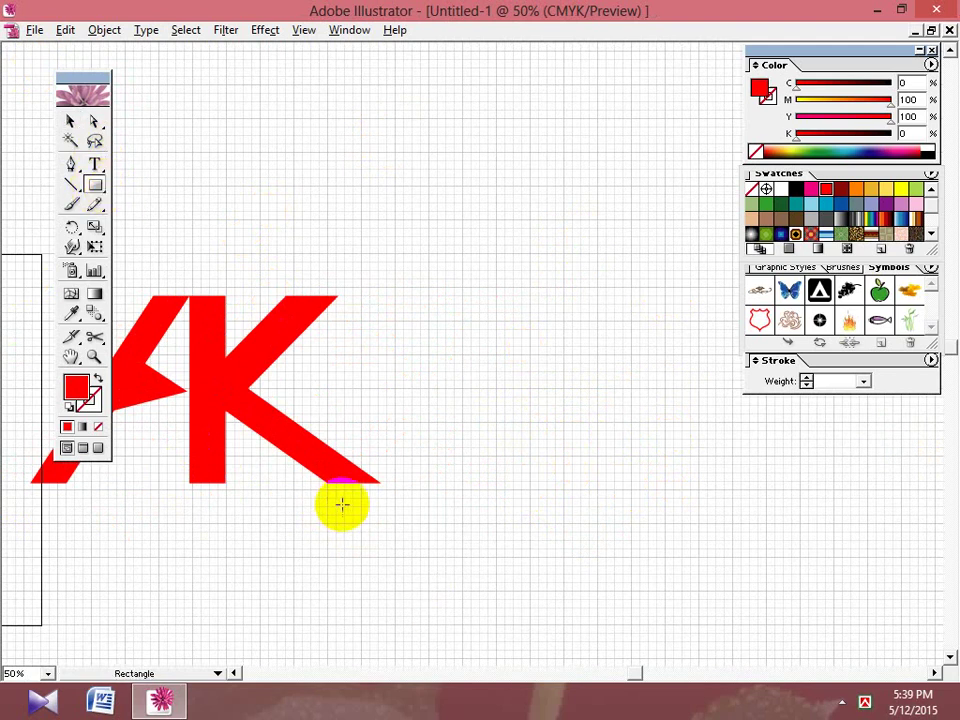
pyautogui.moveTo(342, 505); pyautogui.dragTo(917, 509)
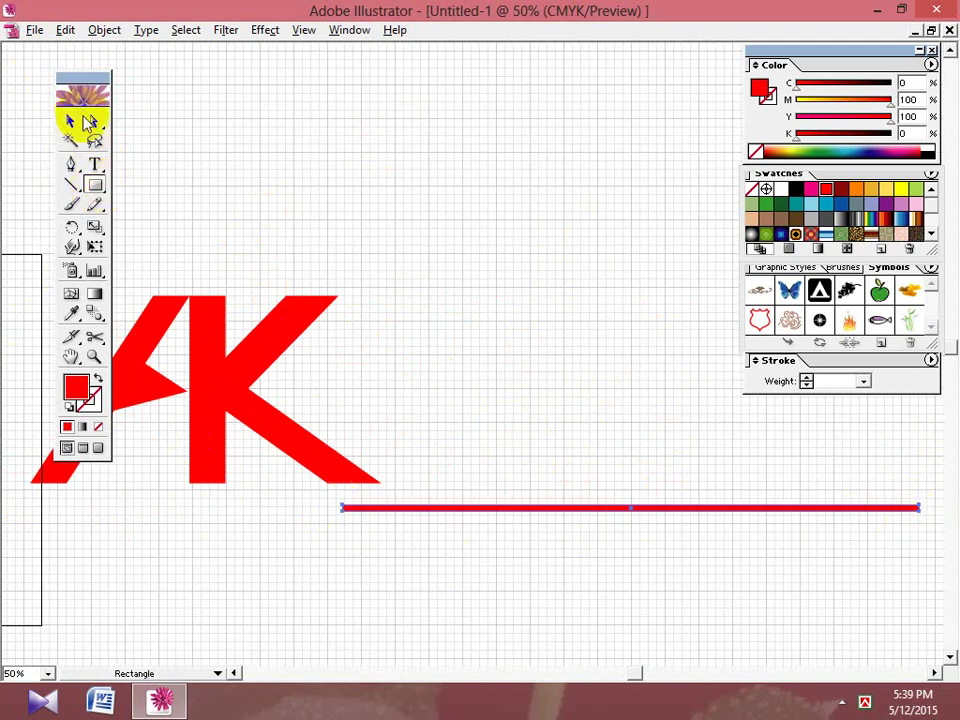
pyautogui.click(72, 121)
pyautogui.click(574, 422)
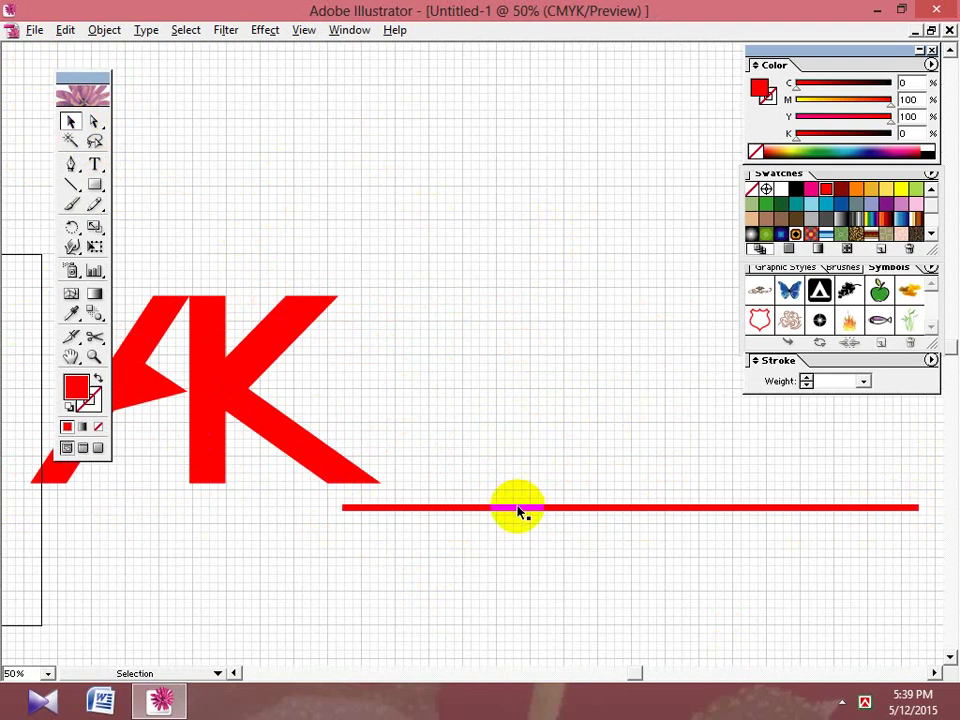
pyautogui.moveTo(518, 512); pyautogui.dragTo(519, 484)
pyautogui.click(463, 562)
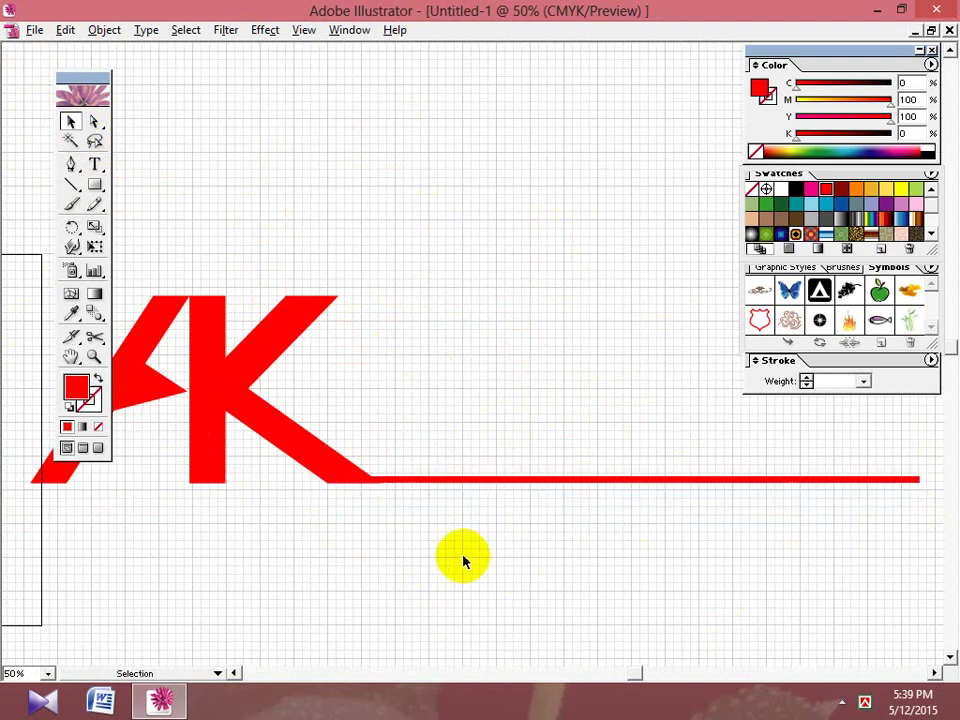
# Fine-tune the thin bar's position so its lower edge aligns with the bottom of the K's foot.
pyautogui.press('space')
pyautogui.moveTo(463, 562); pyautogui.dragTo(516, 561)
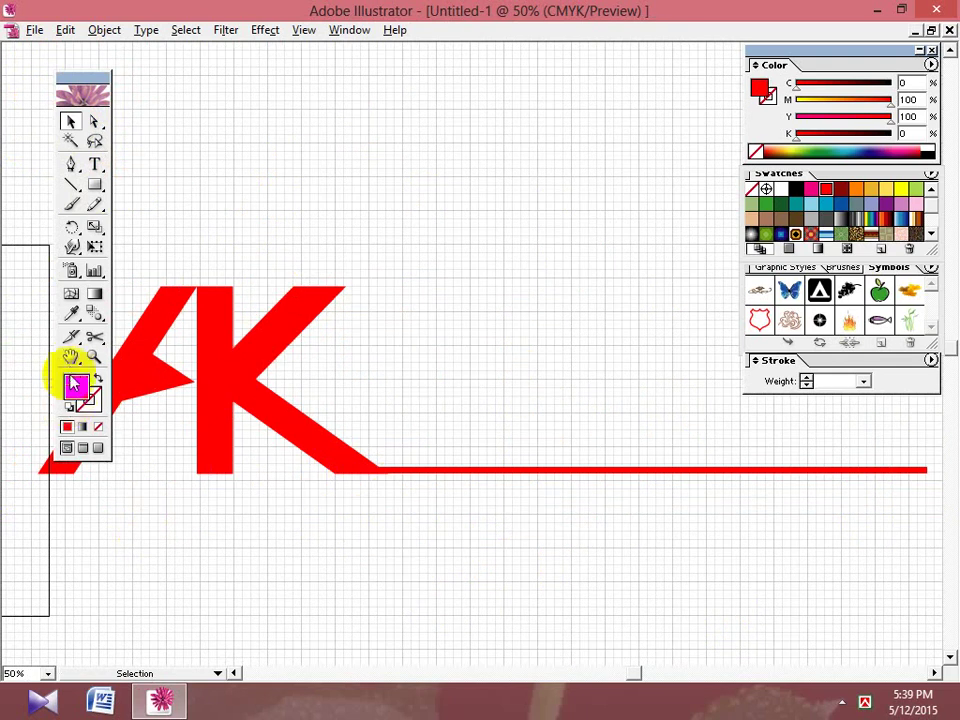
pyautogui.click(95, 358)
pyautogui.moveTo(428, 451); pyautogui.dragTo(326, 497)
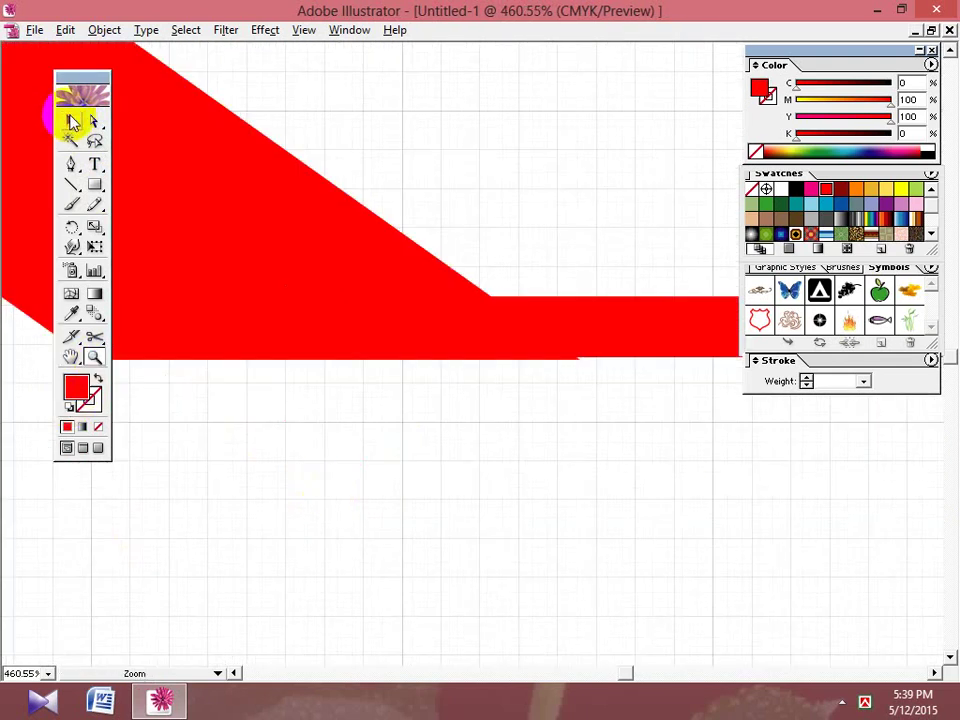
pyautogui.click(70, 121)
pyautogui.moveTo(485, 531); pyautogui.dragTo(510, 624)
pyautogui.moveTo(534, 428); pyautogui.dragTo(458, 408)
pyautogui.moveTo(456, 454); pyautogui.dragTo(507, 612)
pyautogui.moveTo(483, 558); pyautogui.dragTo(424, 399)
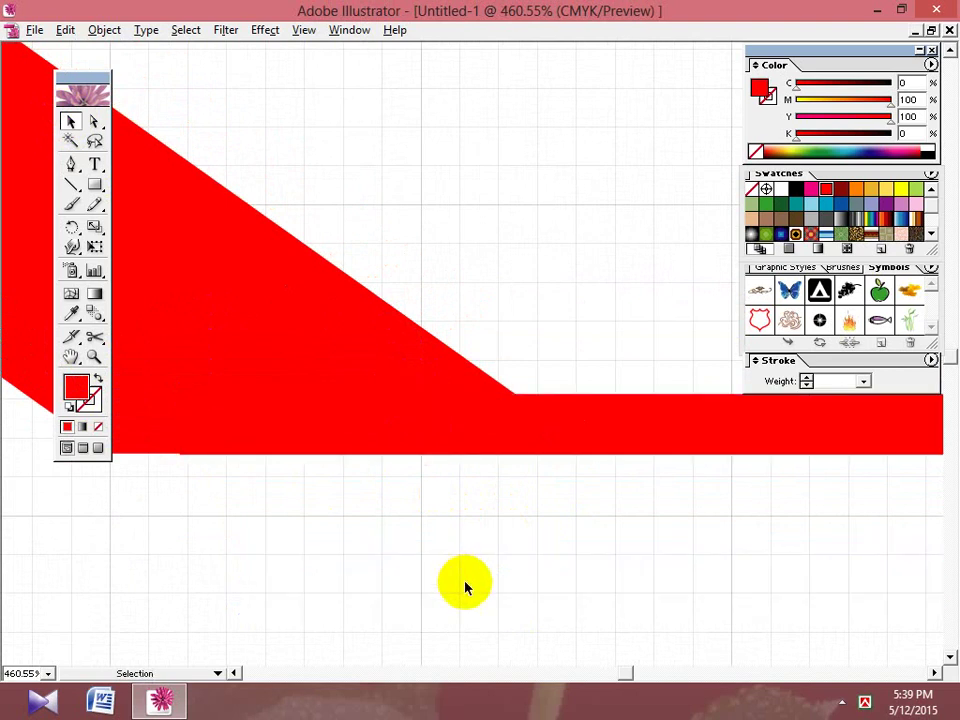
# Group the AK letters together with the thin red bar.
pyautogui.hotkey('ctrl', '-')
pyautogui.hotkey('ctrl', '-')
pyautogui.hotkey('ctrl', '-')
pyautogui.hotkey('ctrl', '-')
pyautogui.hotkey('ctrl', '-')
pyautogui.hotkey('ctrl', '-')
pyautogui.hotkey('ctrl', '-')
pyautogui.hotkey('ctrl', '-')
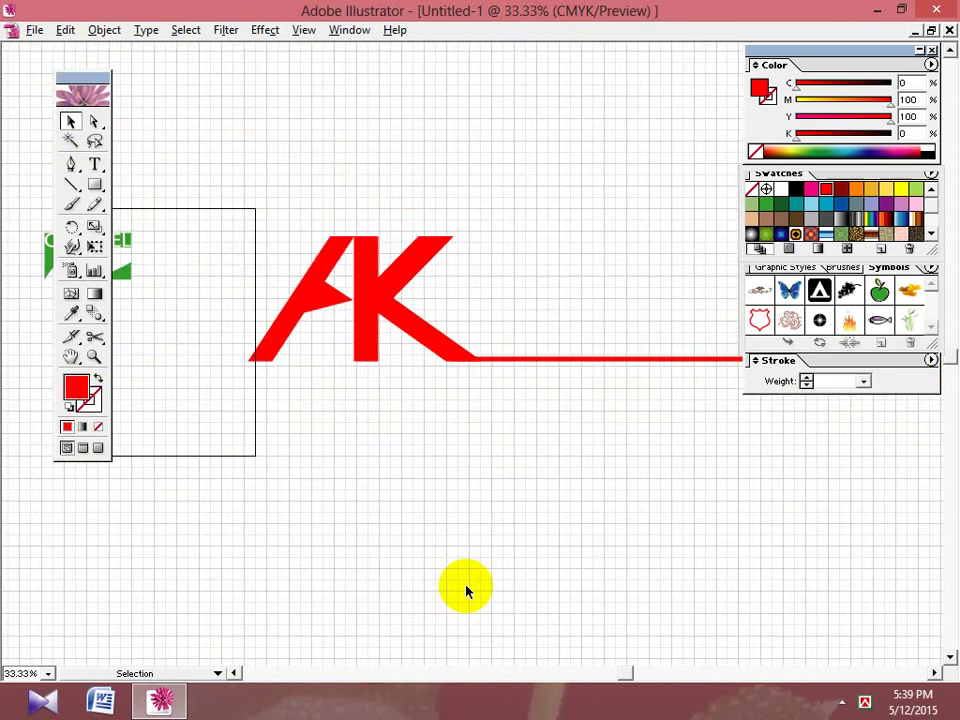
pyautogui.moveTo(466, 591); pyautogui.dragTo(737, 460)
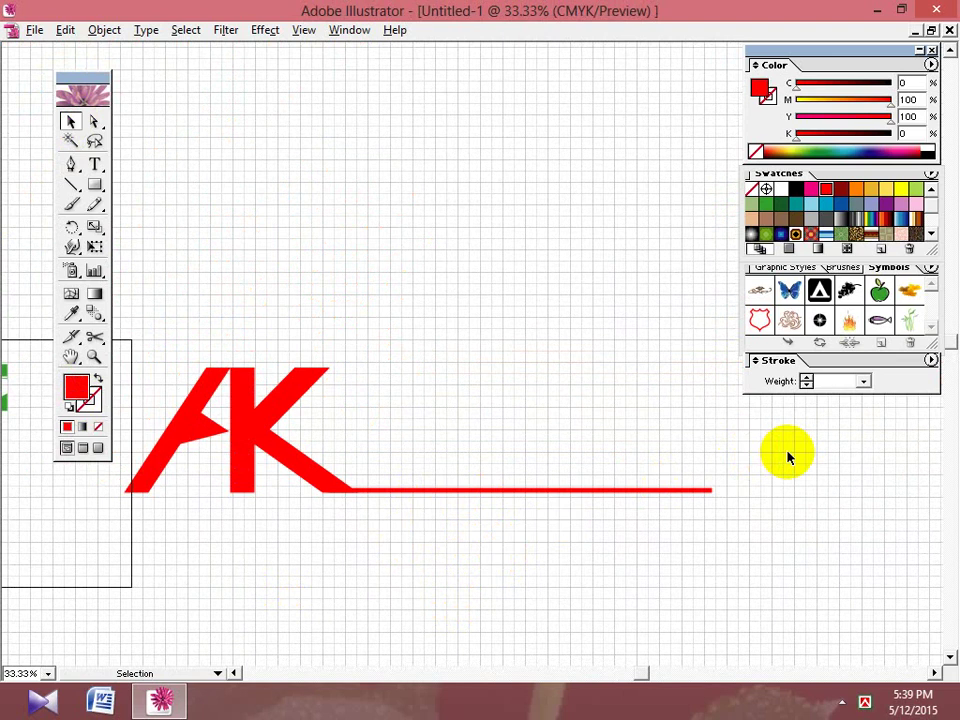
pyautogui.moveTo(161, 570); pyautogui.dragTo(392, 443)
pyautogui.rightClick(392, 443)
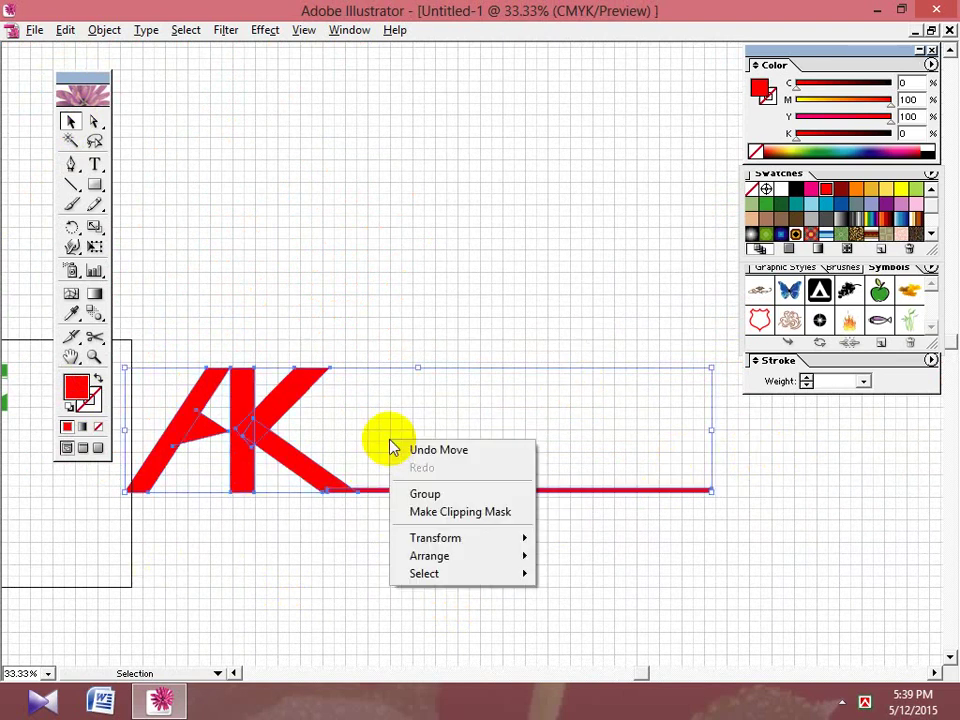
pyautogui.click(450, 494)
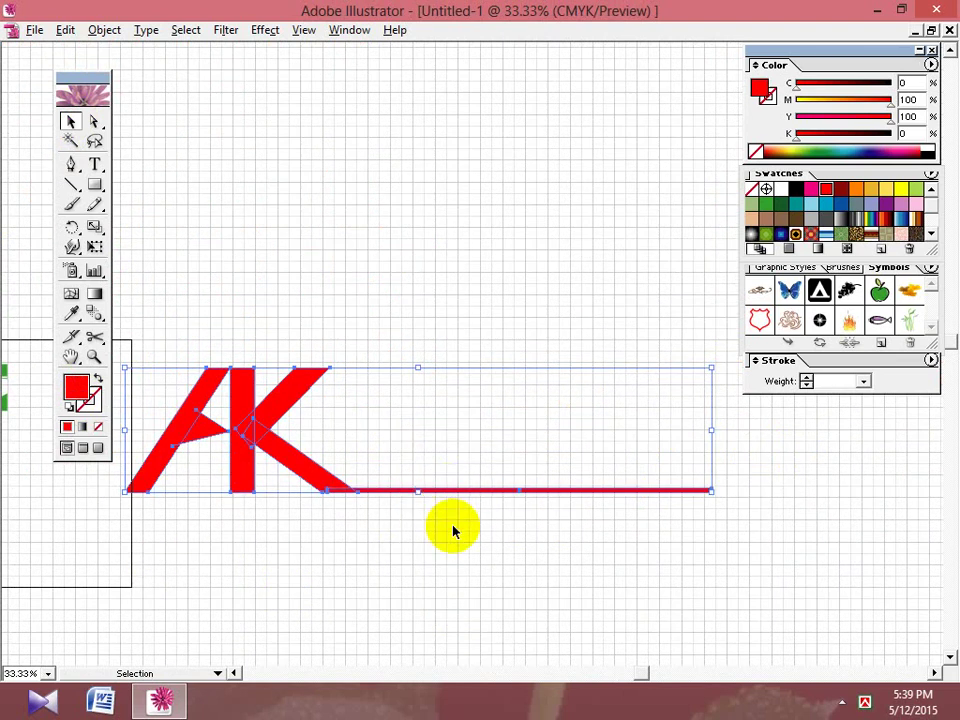
# Lock the grouped AK logo.
pyautogui.click(97, 31)
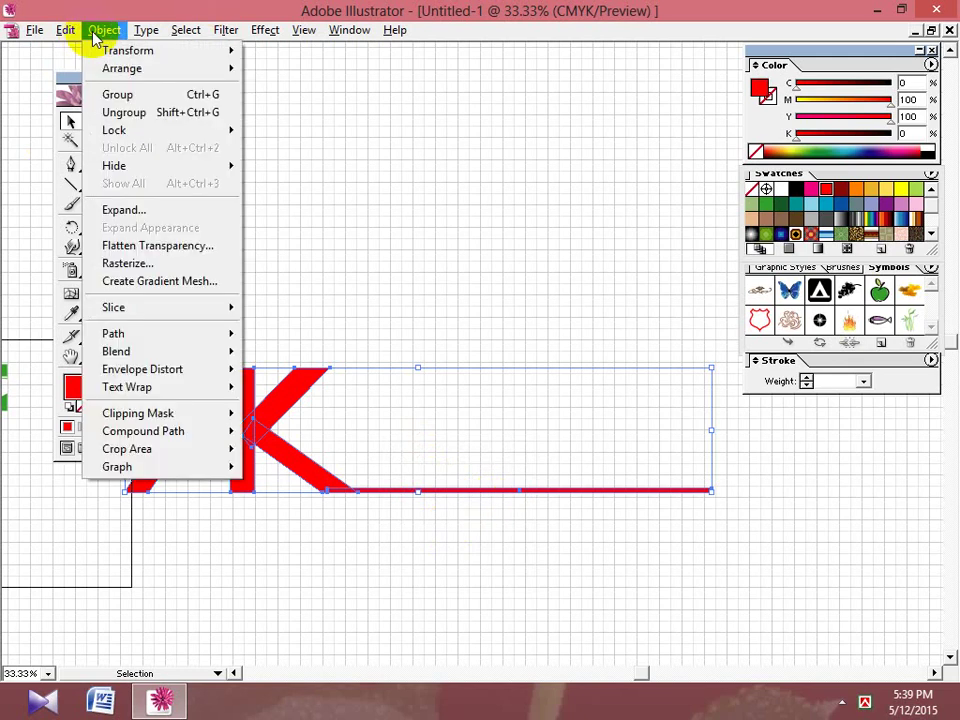
pyautogui.moveTo(193, 141)
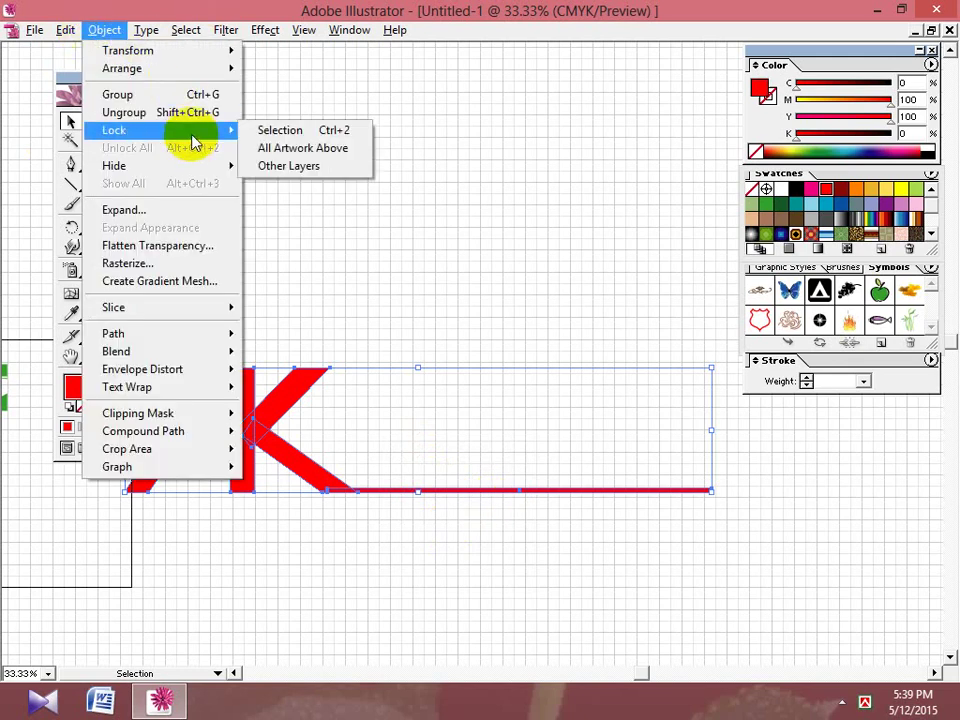
pyautogui.click(297, 135)
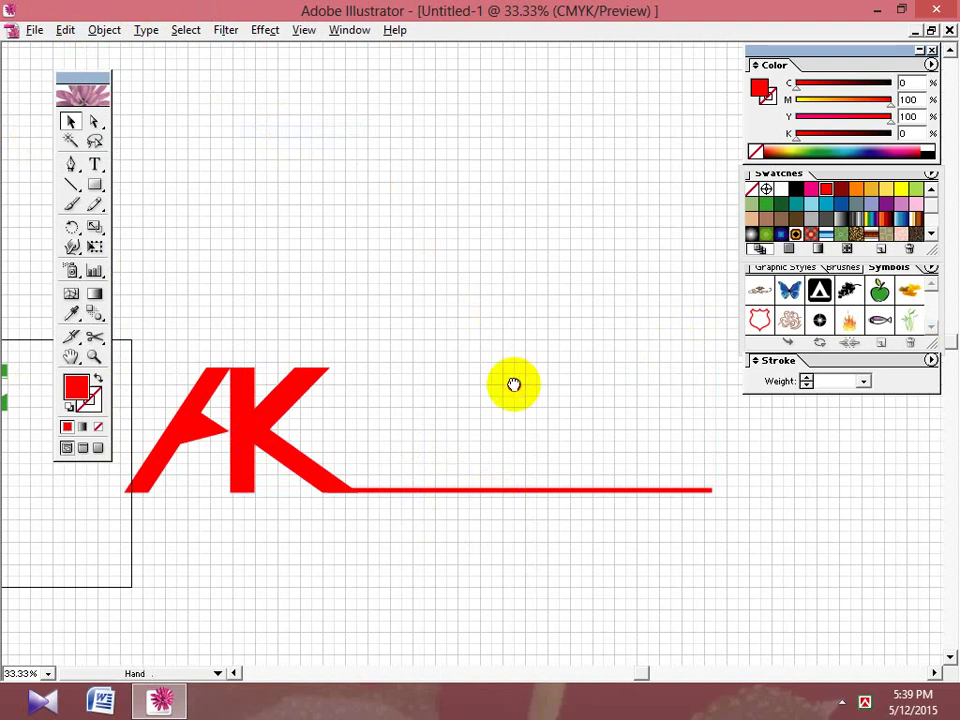
# Add the text TEL above the red bar, choosing the Arial Black font.
pyautogui.moveTo(514, 384); pyautogui.dragTo(510, 358)
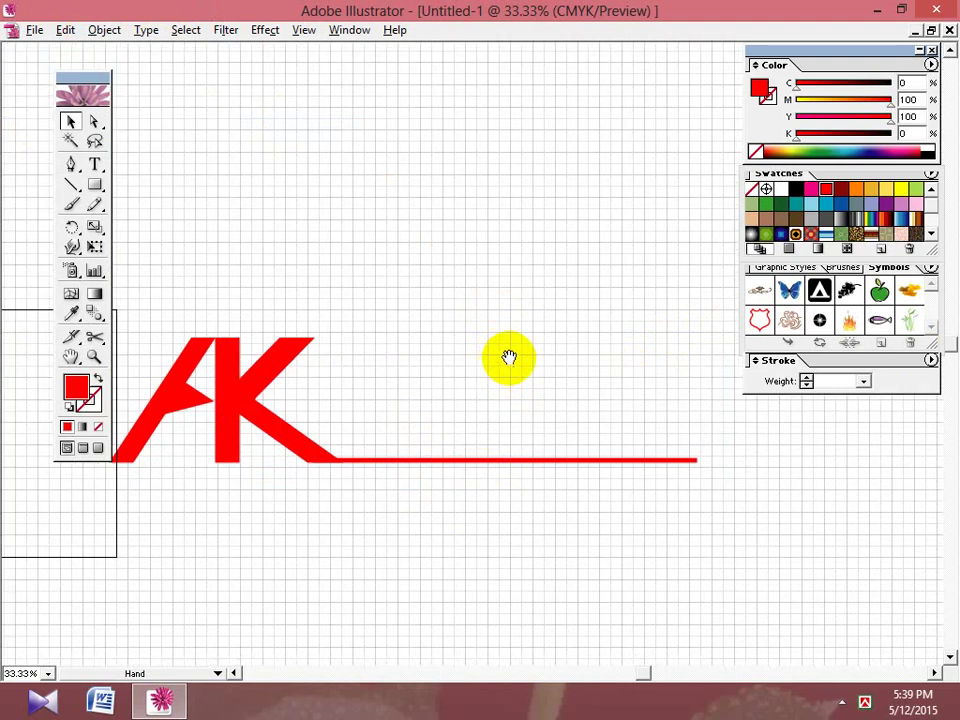
pyautogui.click(96, 165)
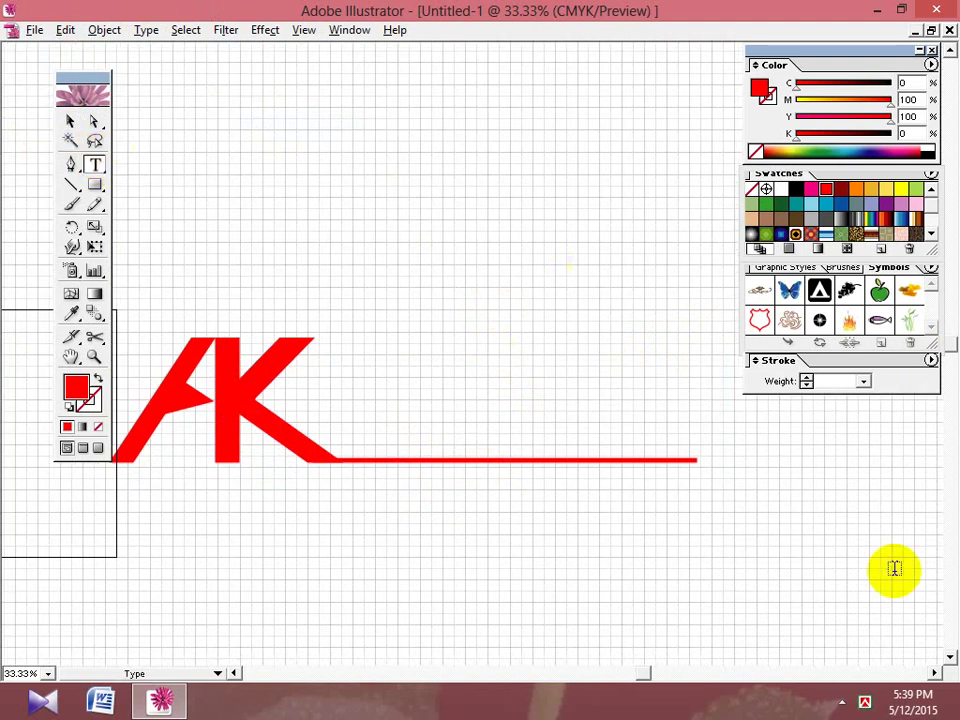
pyautogui.click(383, 307)
pyautogui.rightClick(367, 300)
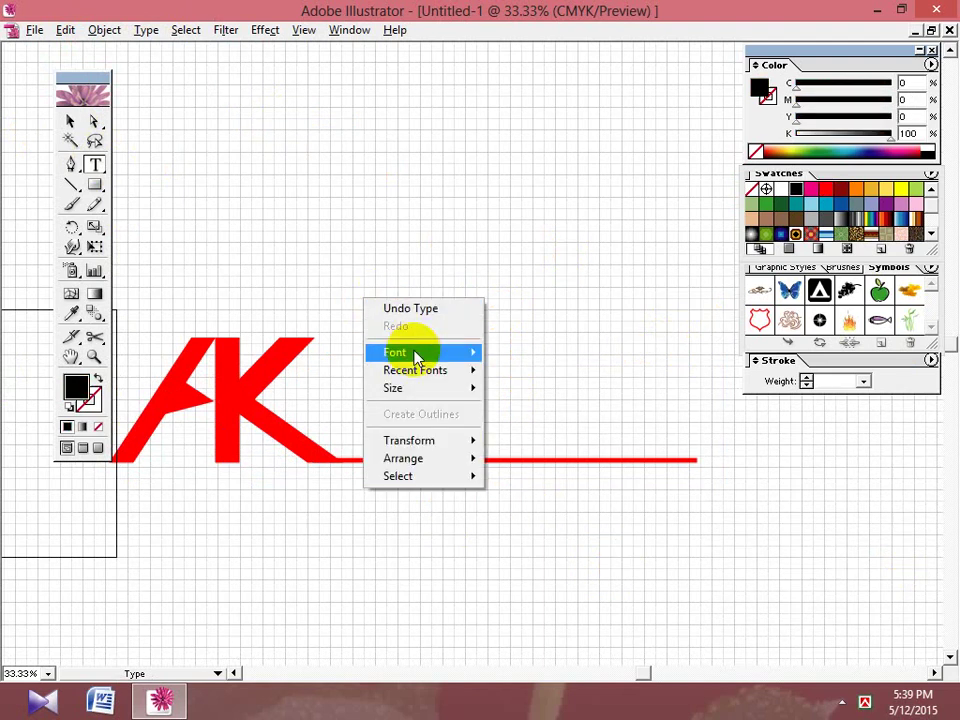
pyautogui.moveTo(417, 357)
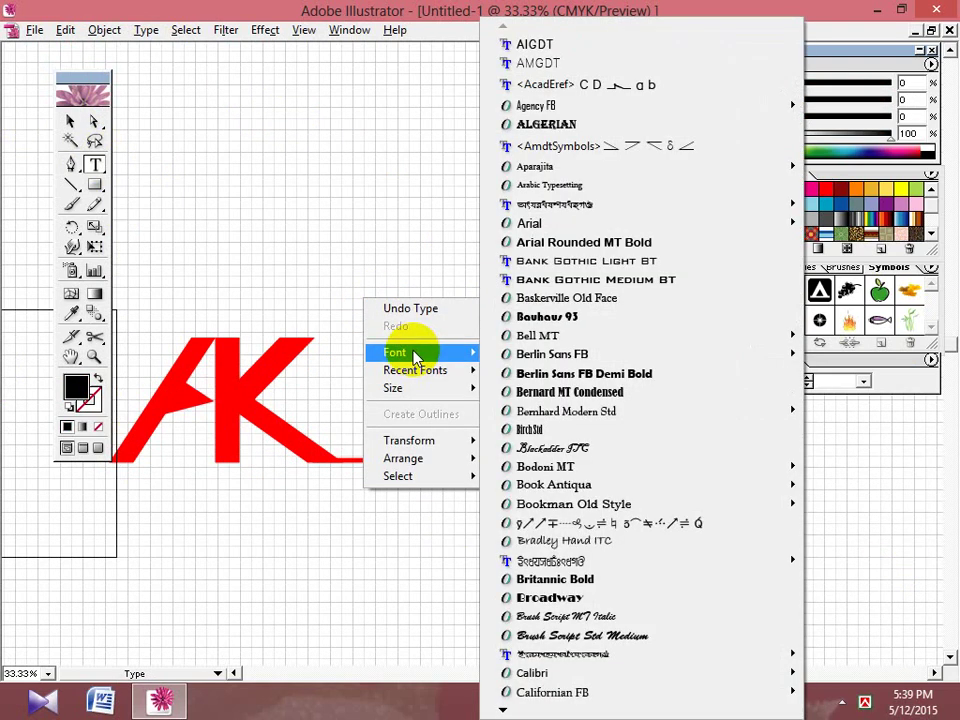
pyautogui.moveTo(557, 229)
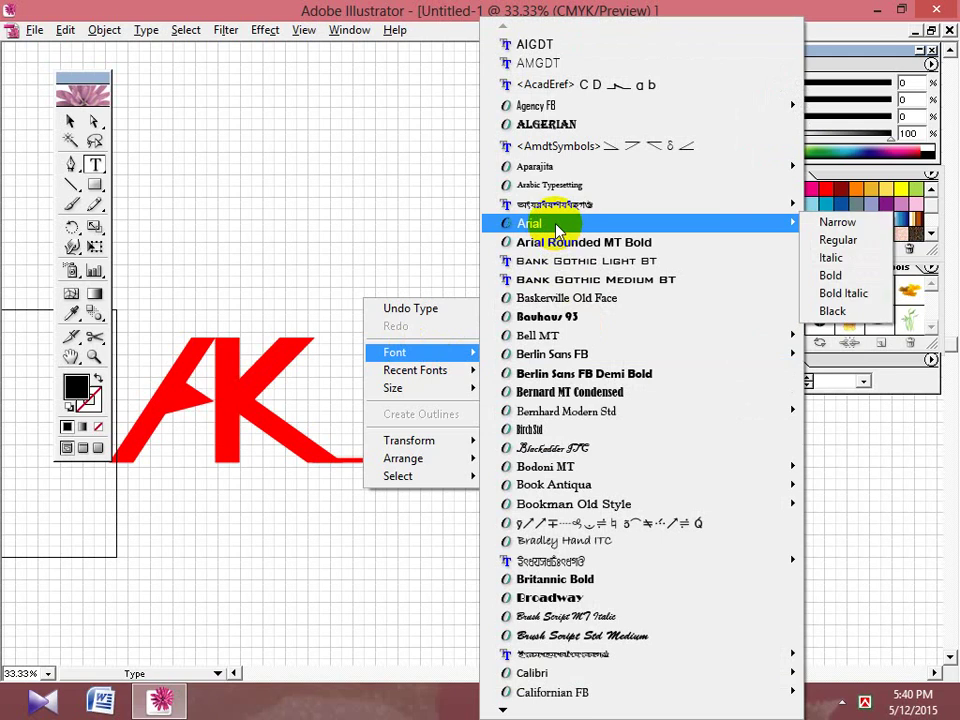
pyautogui.click(855, 314)
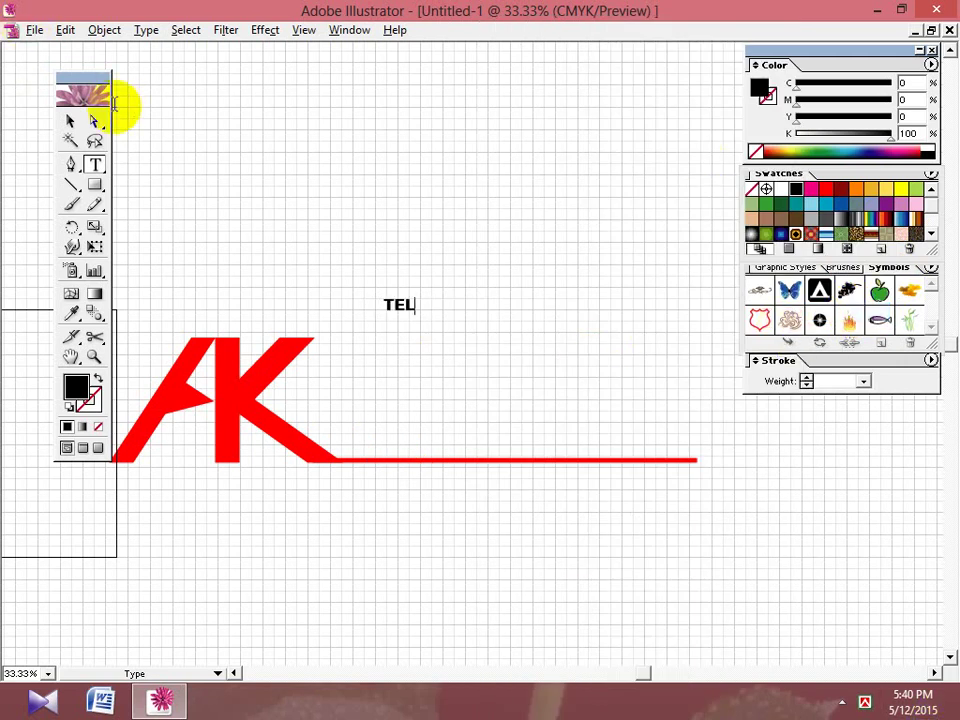
# Enlarge the TEL text to about the height of the AK letters and place it beside the K above the red bar.
pyautogui.click(70, 121)
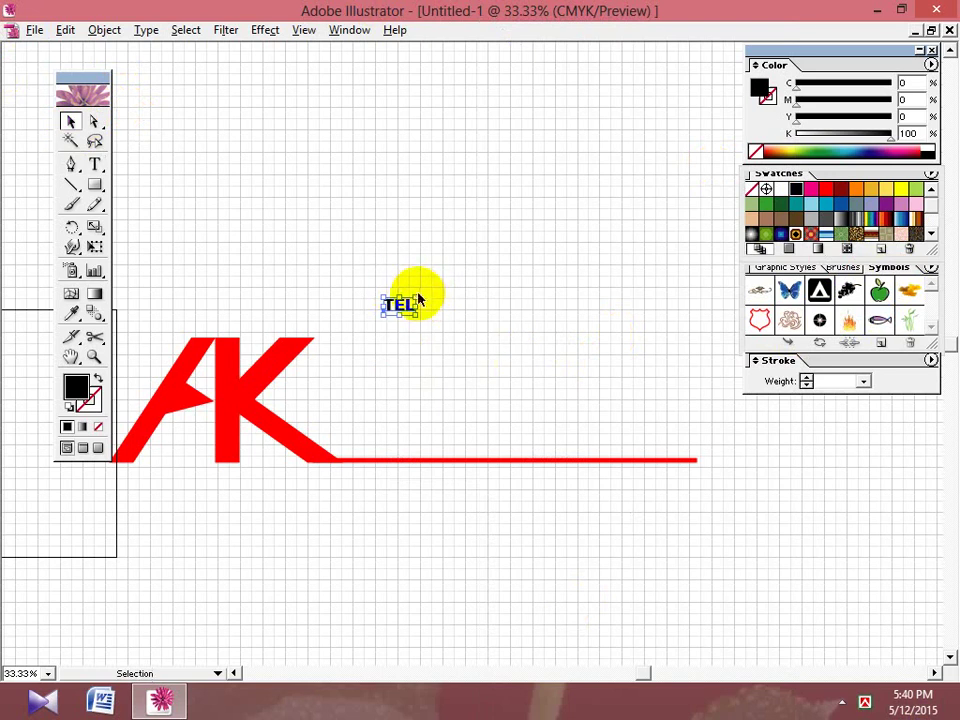
pyautogui.moveTo(417, 300); pyautogui.dragTo(591, 201)
pyautogui.moveTo(369, 294); pyautogui.dragTo(473, 331)
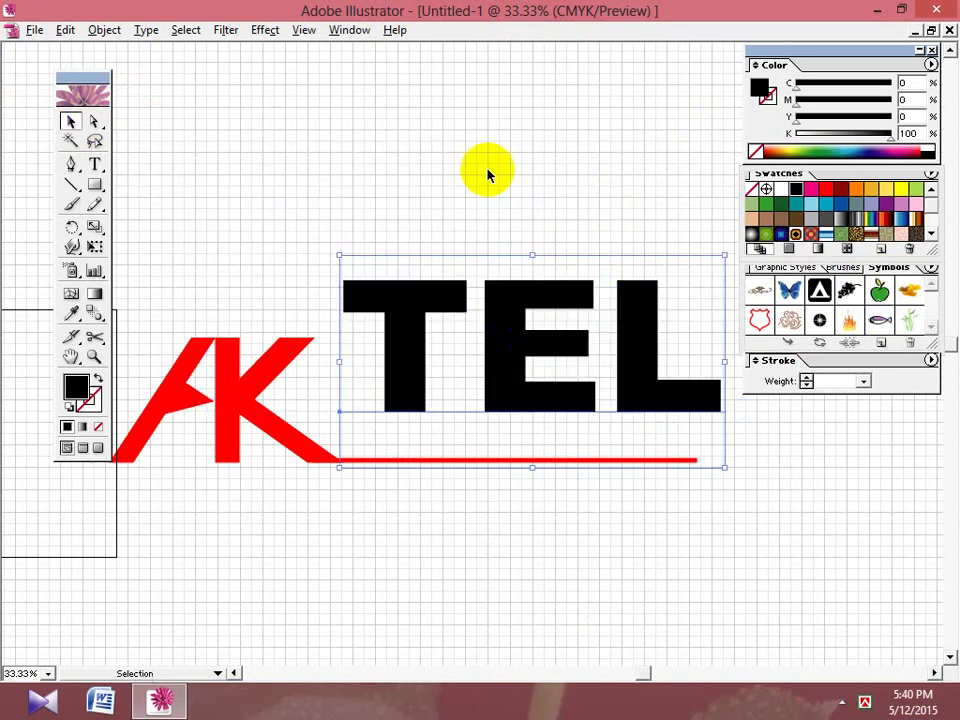
pyautogui.click(489, 173)
pyautogui.moveTo(552, 319); pyautogui.dragTo(513, 326)
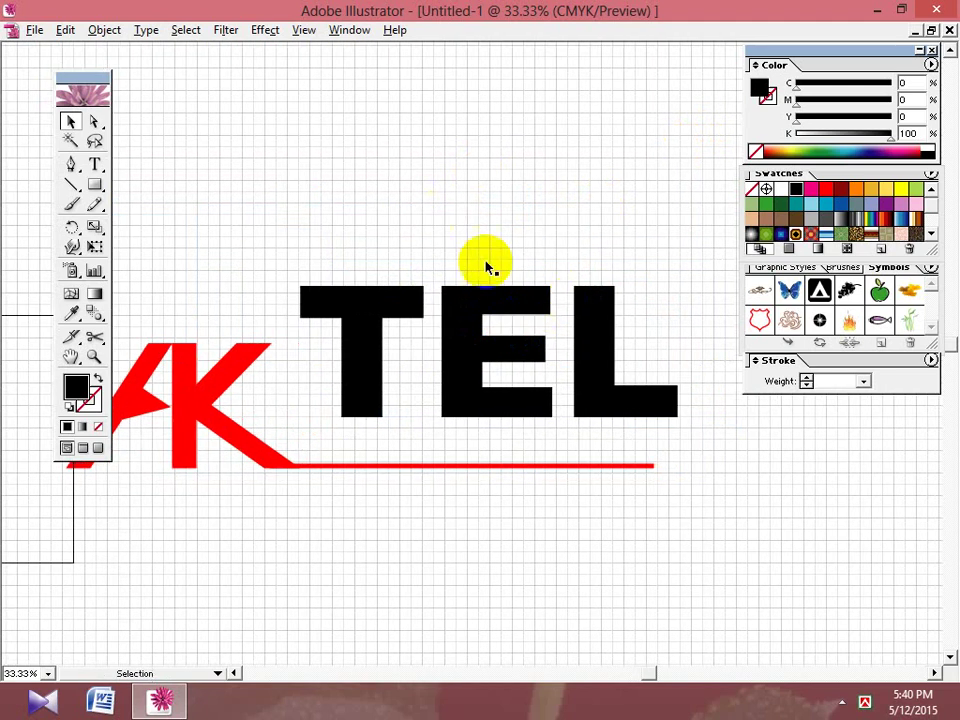
# Convert the TEL text to outlines and ungroup it into separate T, E and L shapes.
pyautogui.click(482, 305)
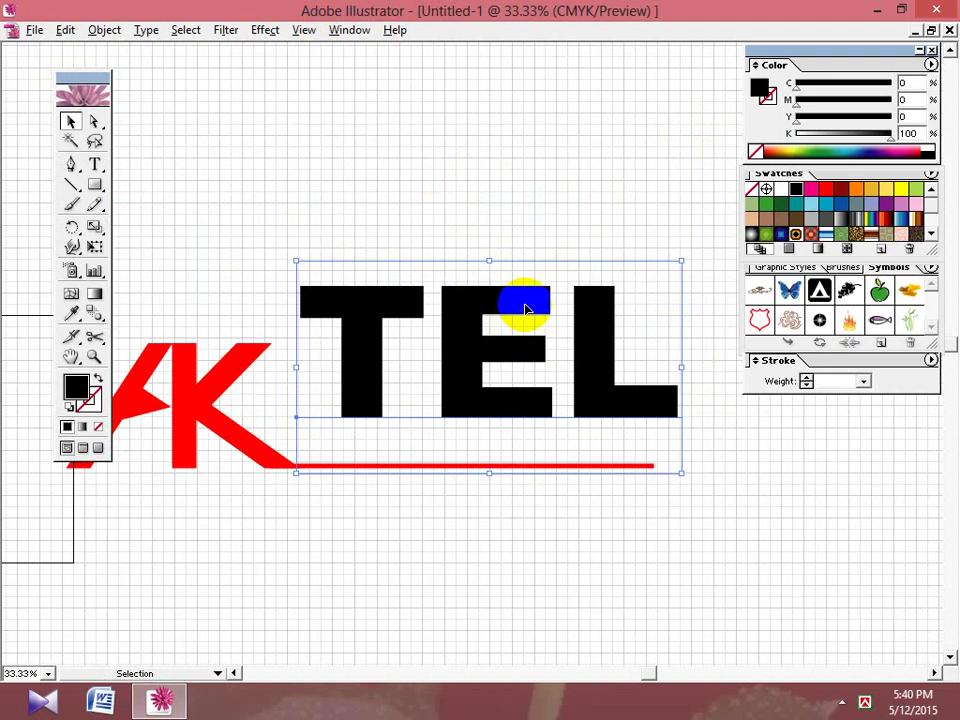
pyautogui.rightClick(505, 319)
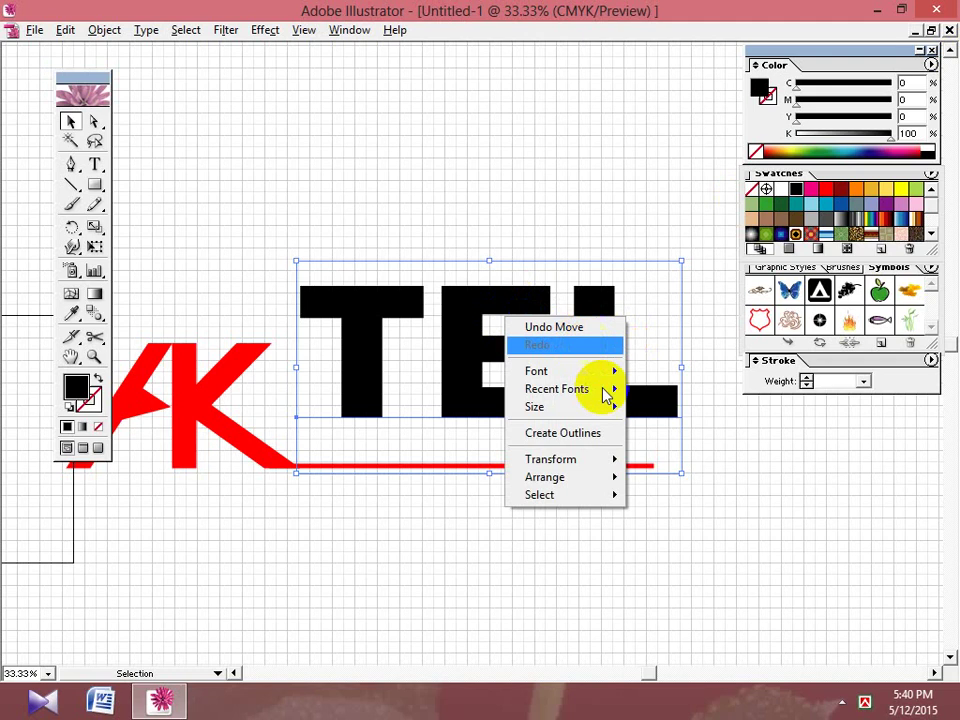
pyautogui.click(575, 433)
pyautogui.rightClick(531, 368)
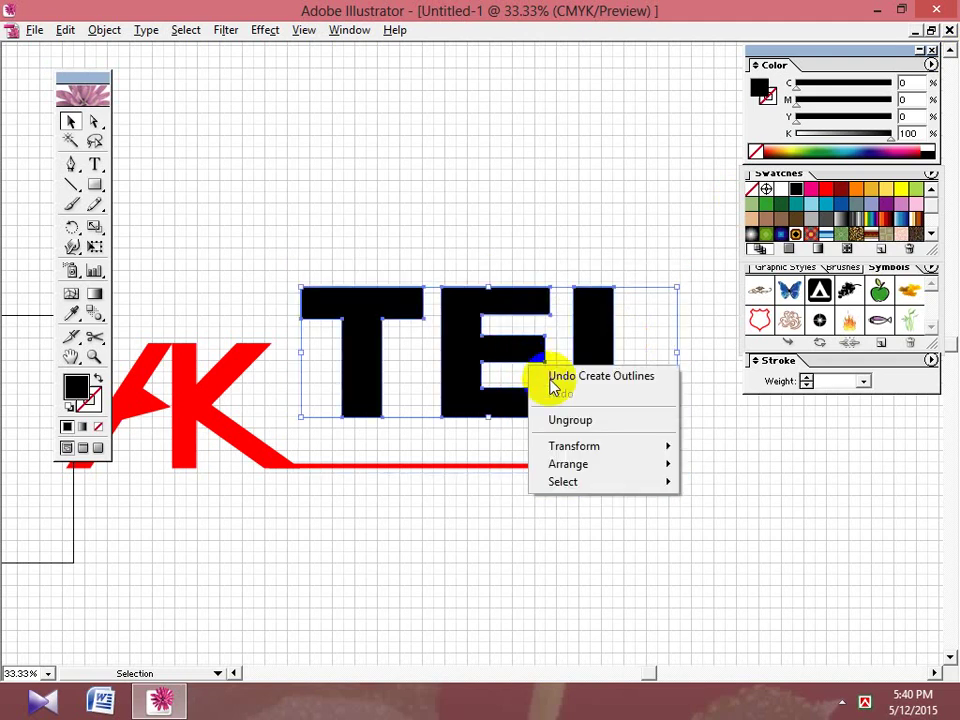
pyautogui.click(583, 421)
pyautogui.click(611, 438)
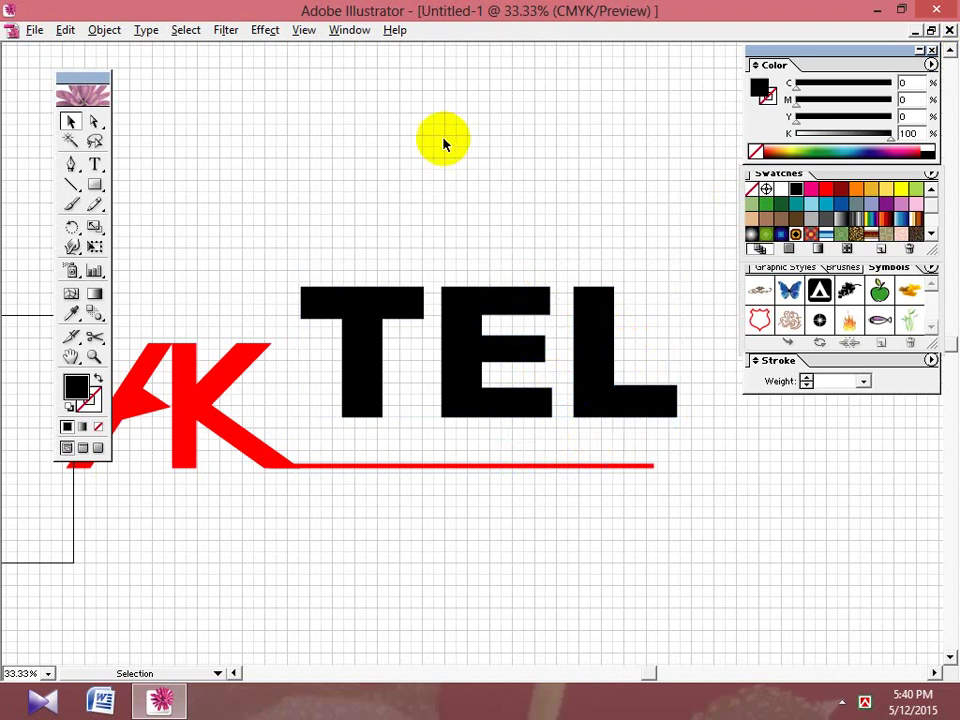
pyautogui.moveTo(377, 239); pyautogui.dragTo(346, 360)
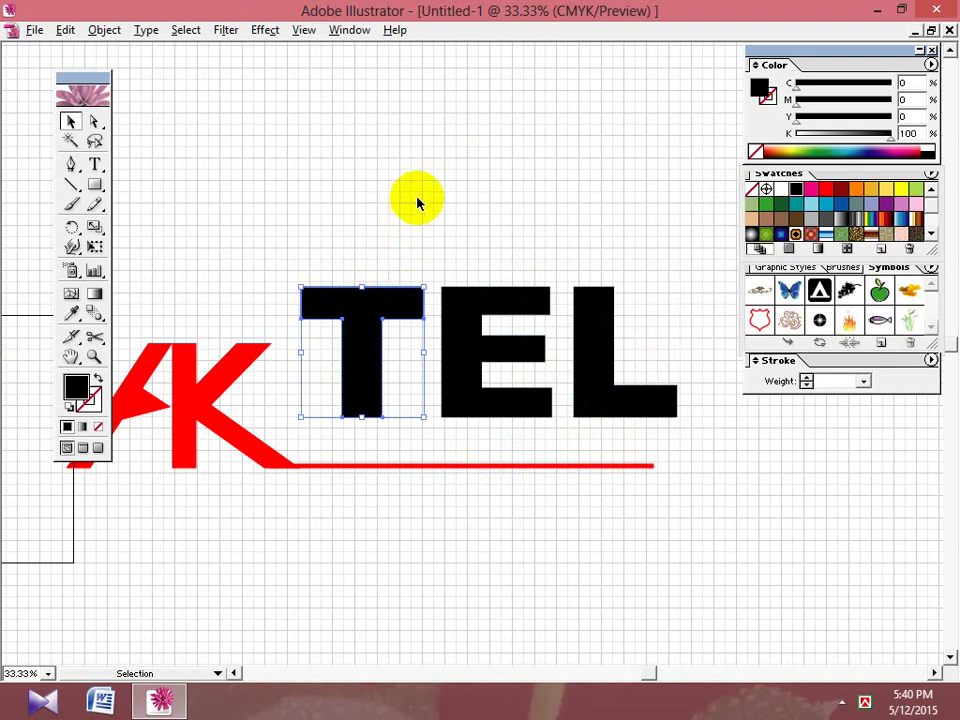
pyautogui.moveTo(470, 205); pyautogui.dragTo(500, 380)
pyautogui.moveTo(609, 197); pyautogui.dragTo(645, 332)
pyautogui.click(648, 322)
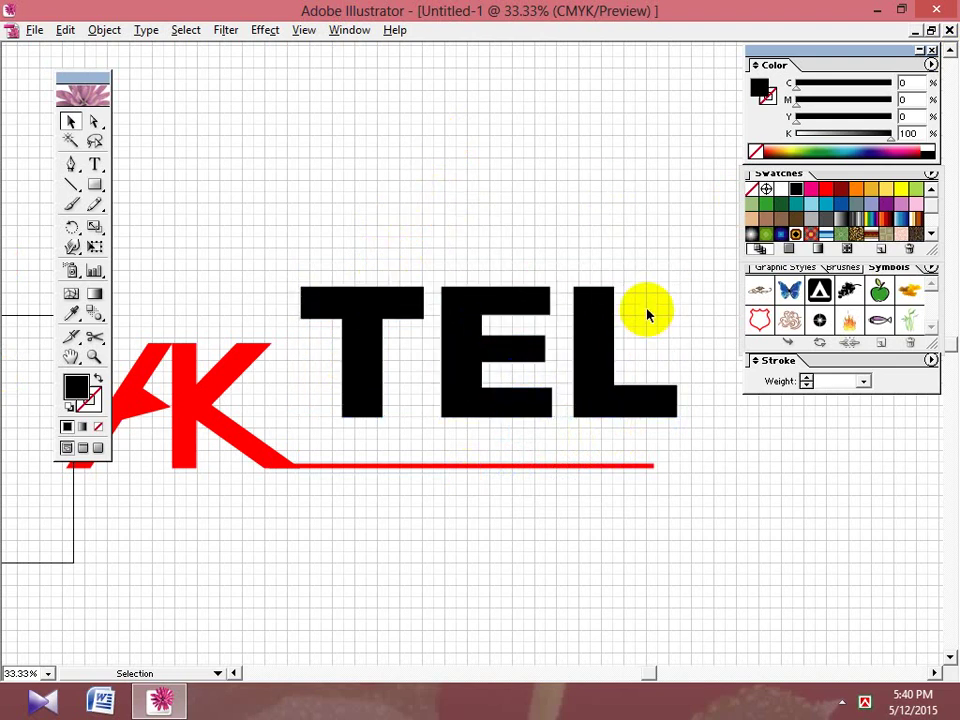
# Draw a long thin rectangle above TEL, extending past both ends of the word, and fill it red.
pyautogui.hotkey('ctrl', '+')
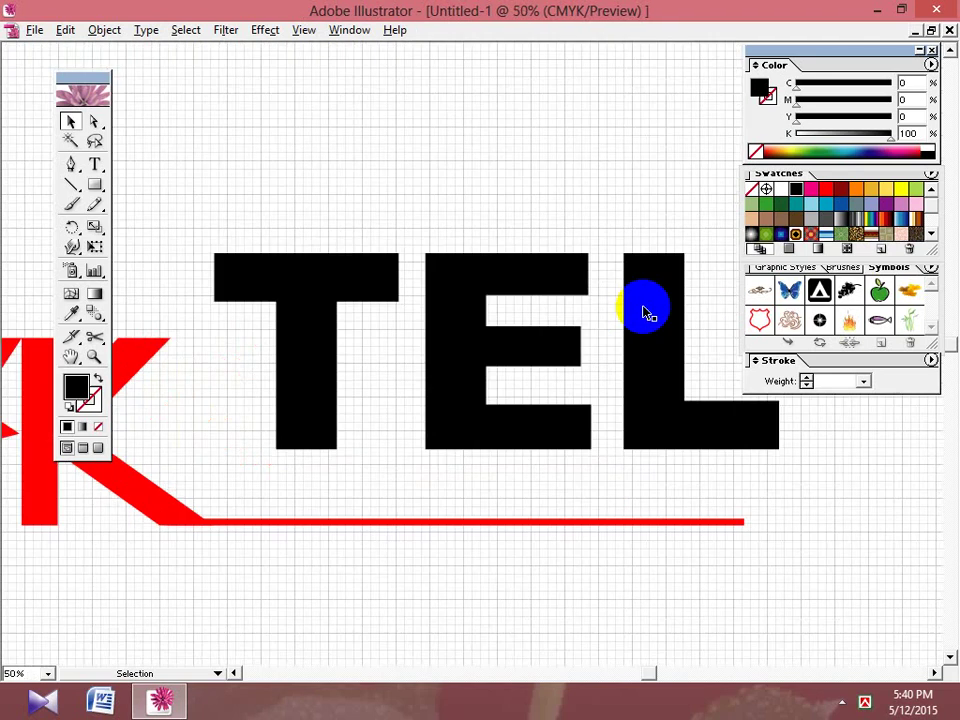
pyautogui.moveTo(632, 236); pyautogui.dragTo(624, 328)
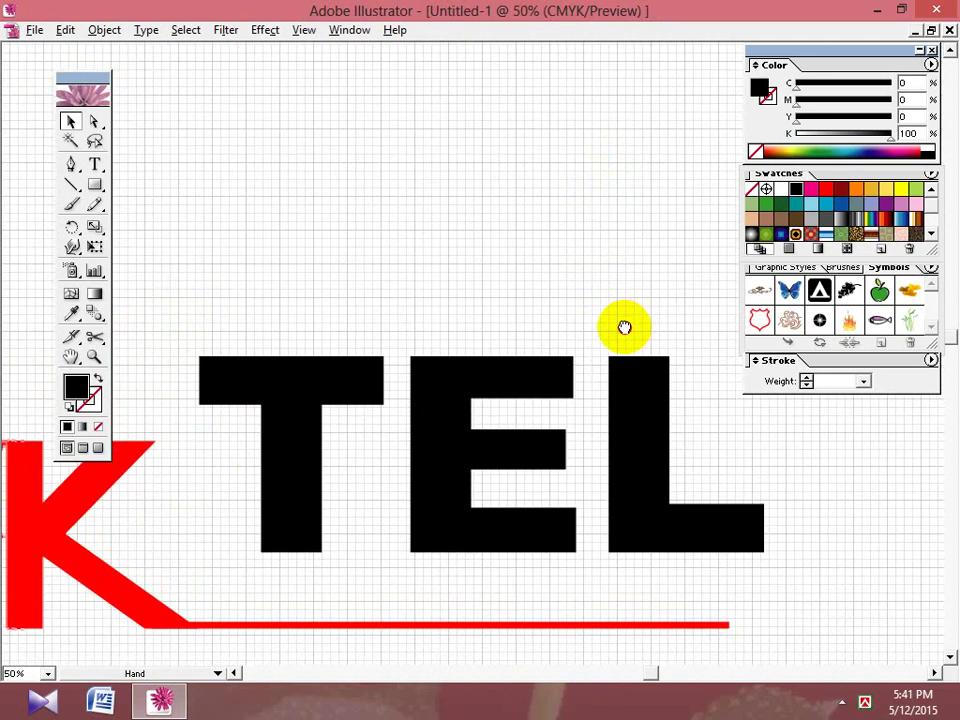
pyautogui.click(95, 185)
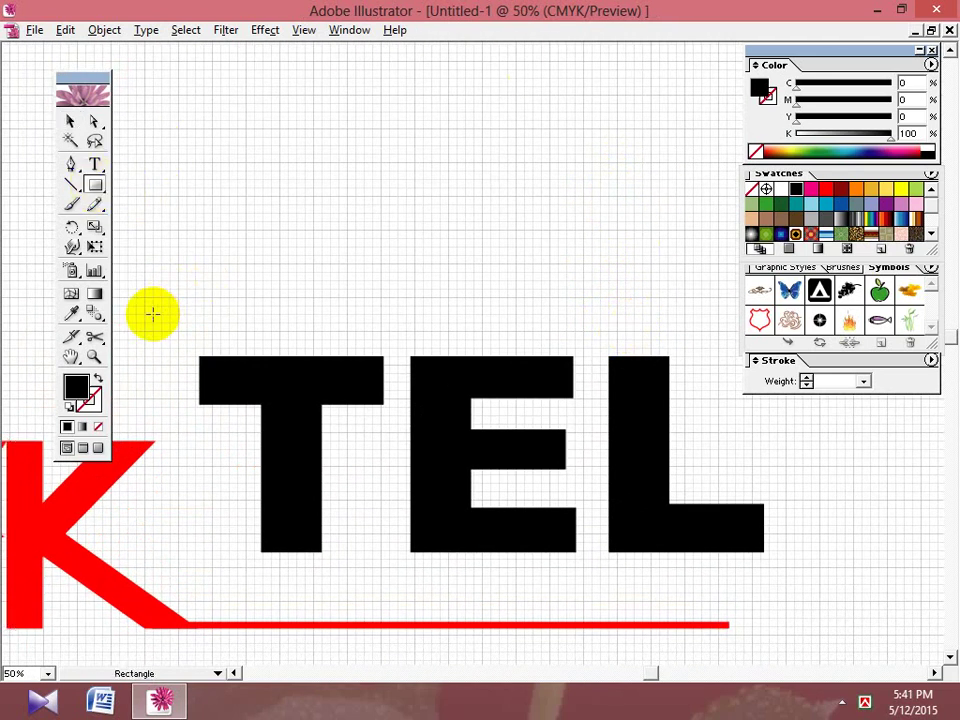
pyautogui.moveTo(152, 315); pyautogui.dragTo(857, 322)
pyautogui.click(69, 122)
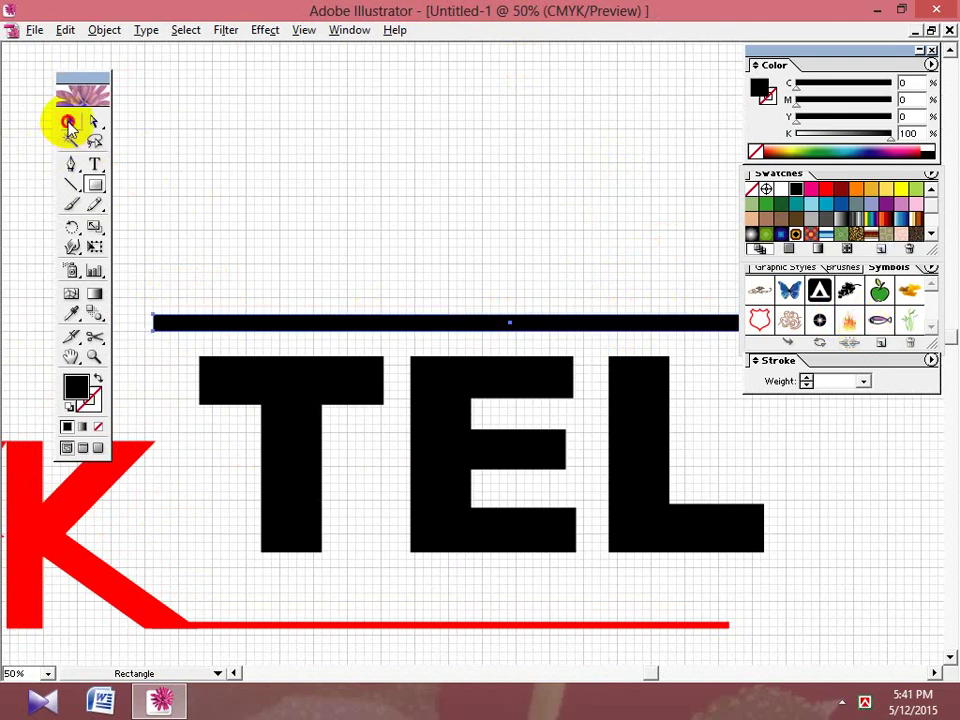
pyautogui.click(826, 189)
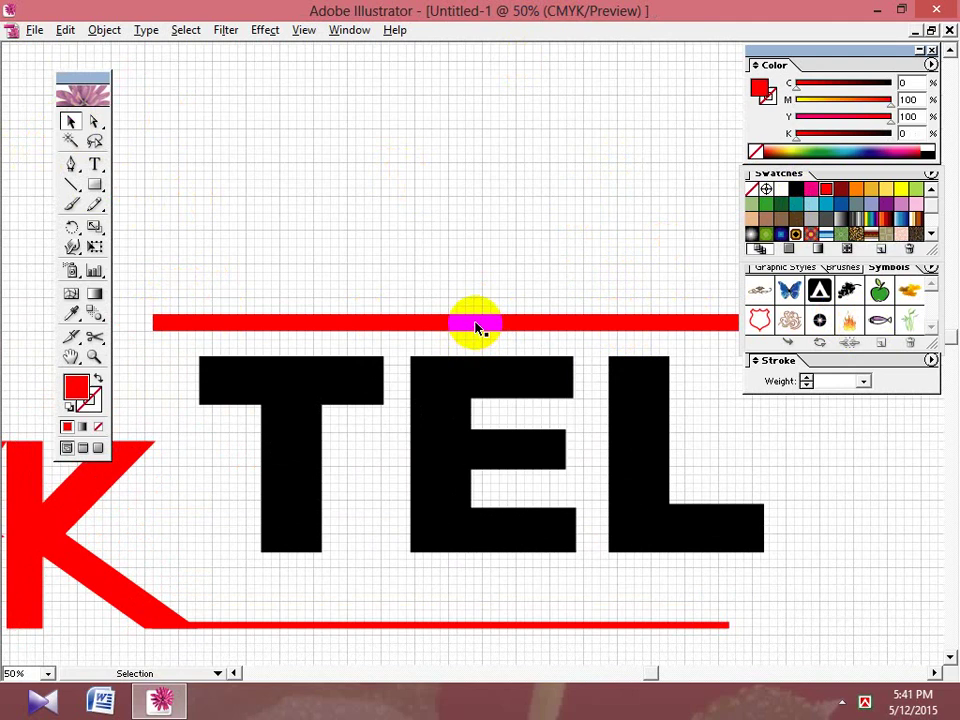
# Move the red bar over the upper part of TEL and duplicate it downward, making five spaced bars across the letters.
pyautogui.moveTo(476, 328); pyautogui.dragTo(490, 378)
pyautogui.click(288, 178)
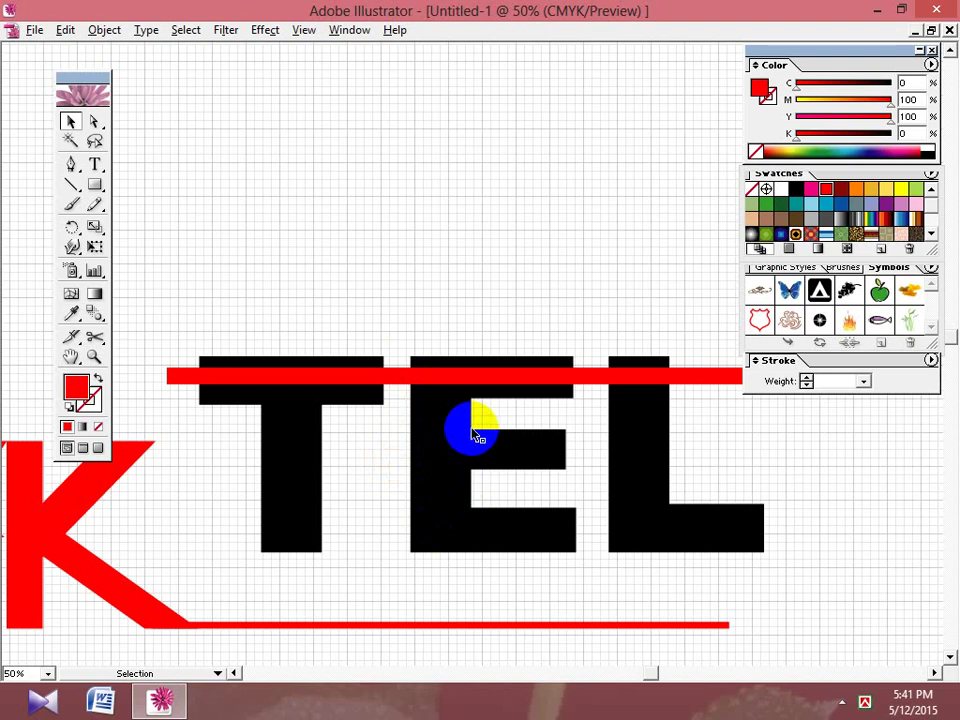
pyautogui.click(475, 386)
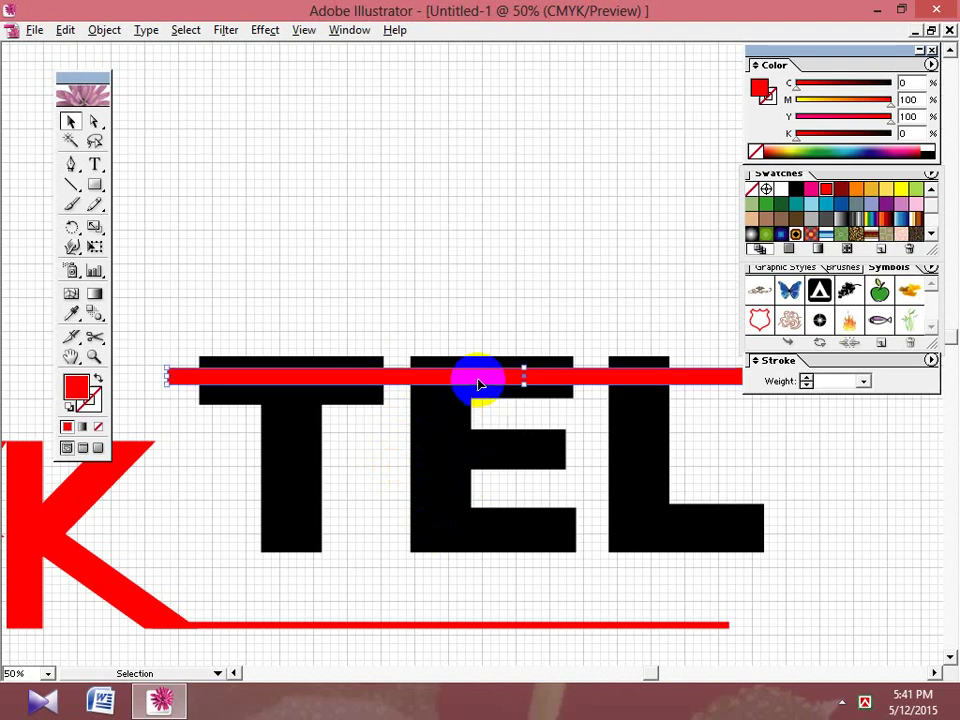
pyautogui.moveTo(478, 380); pyautogui.dragTo(516, 531)
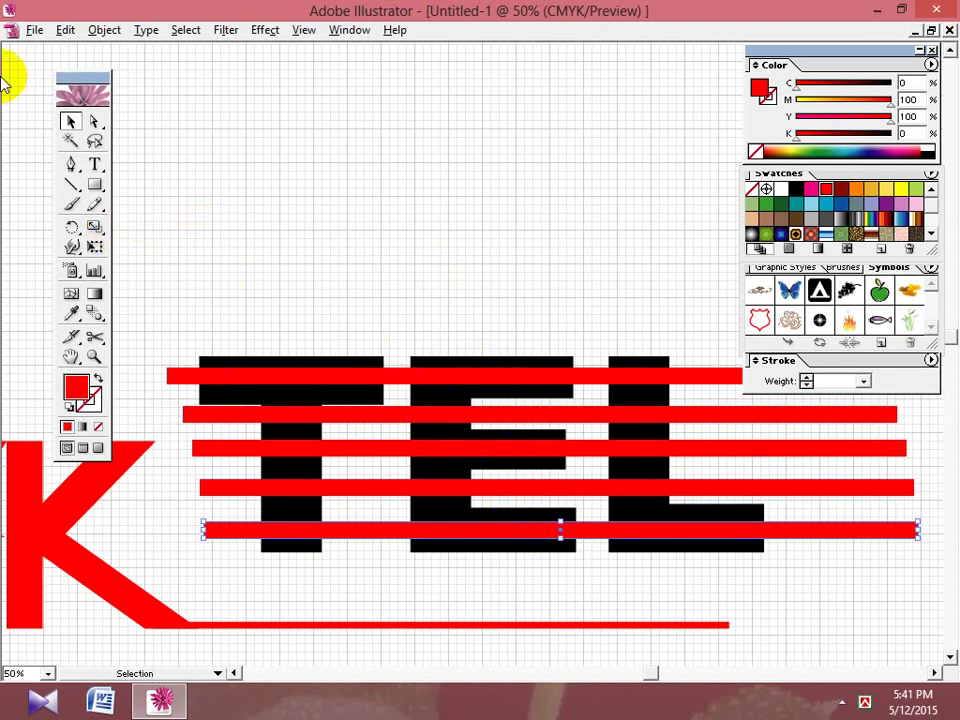
# Cut TEL with the lowest of the five red bars using Divide Objects Below, and delete the cut strips from T, E and L.
pyautogui.click(100, 30)
pyautogui.moveTo(146, 30)
pyautogui.moveTo(103, 30)
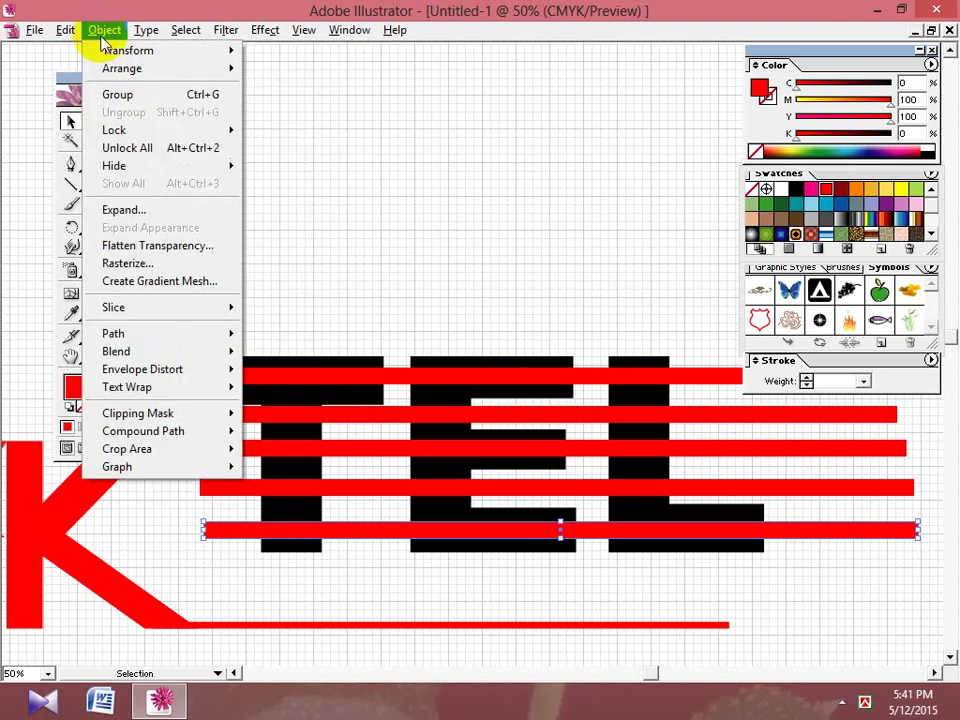
pyautogui.moveTo(146, 333)
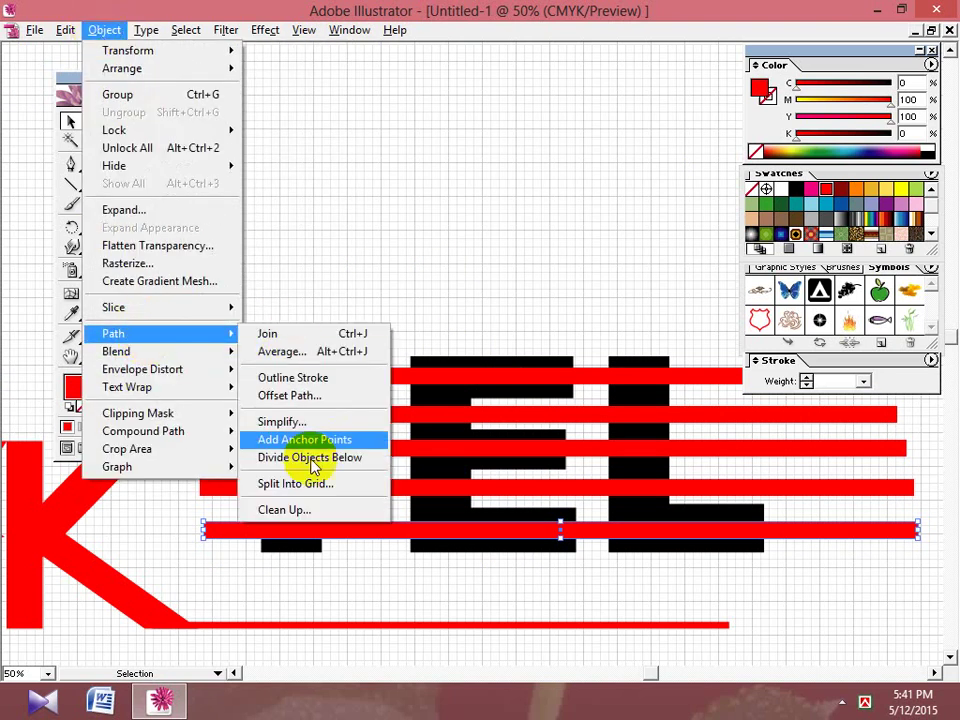
pyautogui.click(313, 460)
pyautogui.click(311, 536)
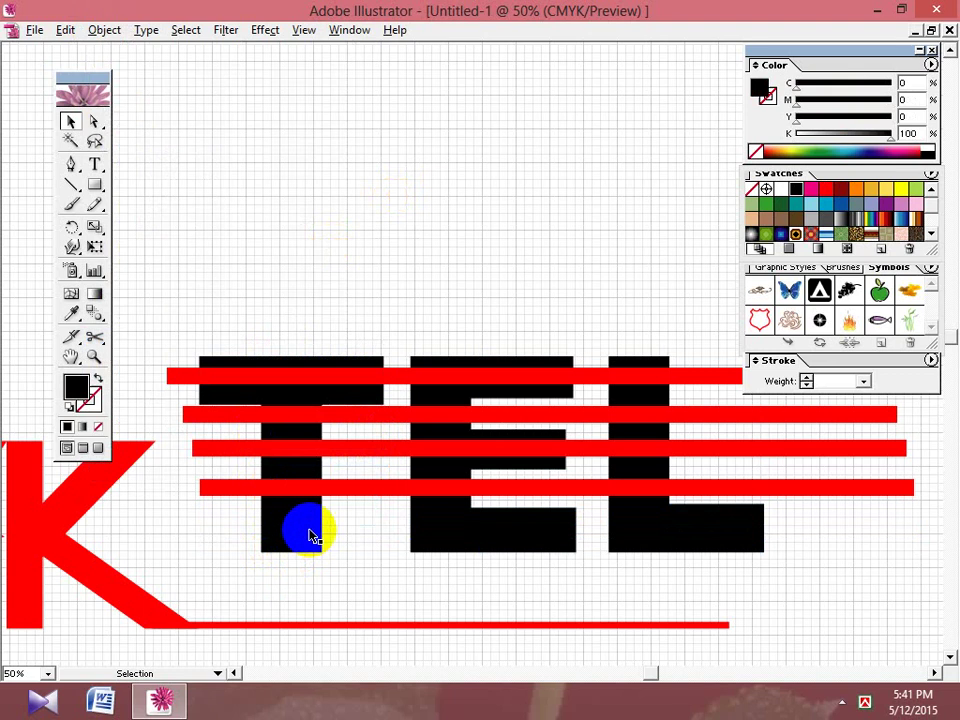
pyautogui.press('Delete')
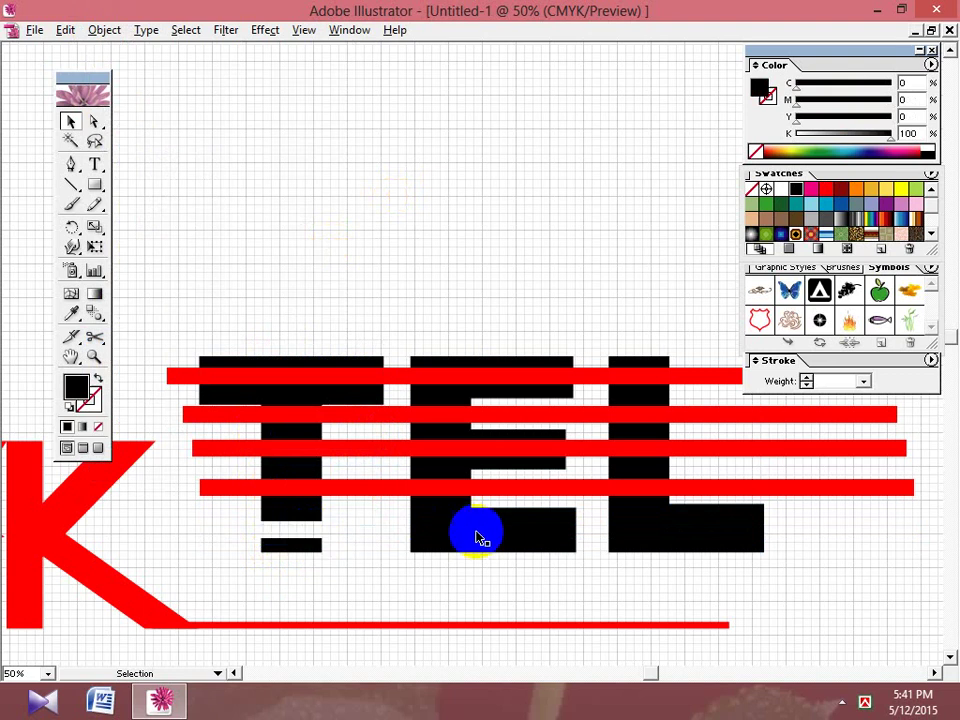
pyautogui.click(497, 530)
pyautogui.press('Delete')
pyautogui.click(654, 527)
pyautogui.press('Delete')
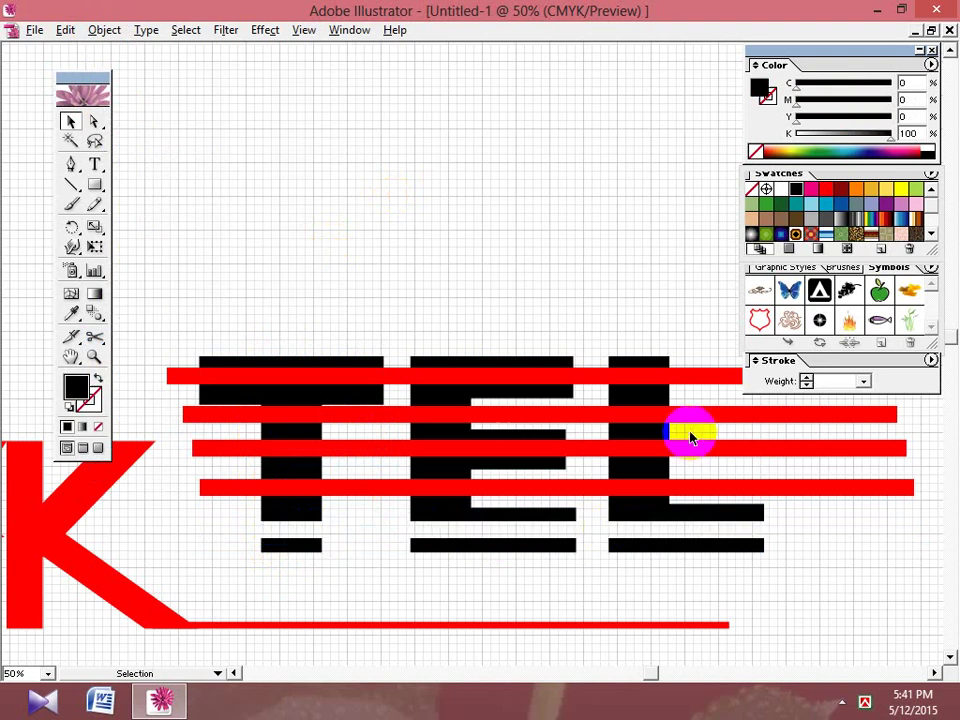
# Divide the letters below the fourth red bar from the top and remove the resulting strips from L, E and T.
pyautogui.click(677, 487)
pyautogui.click(104, 30)
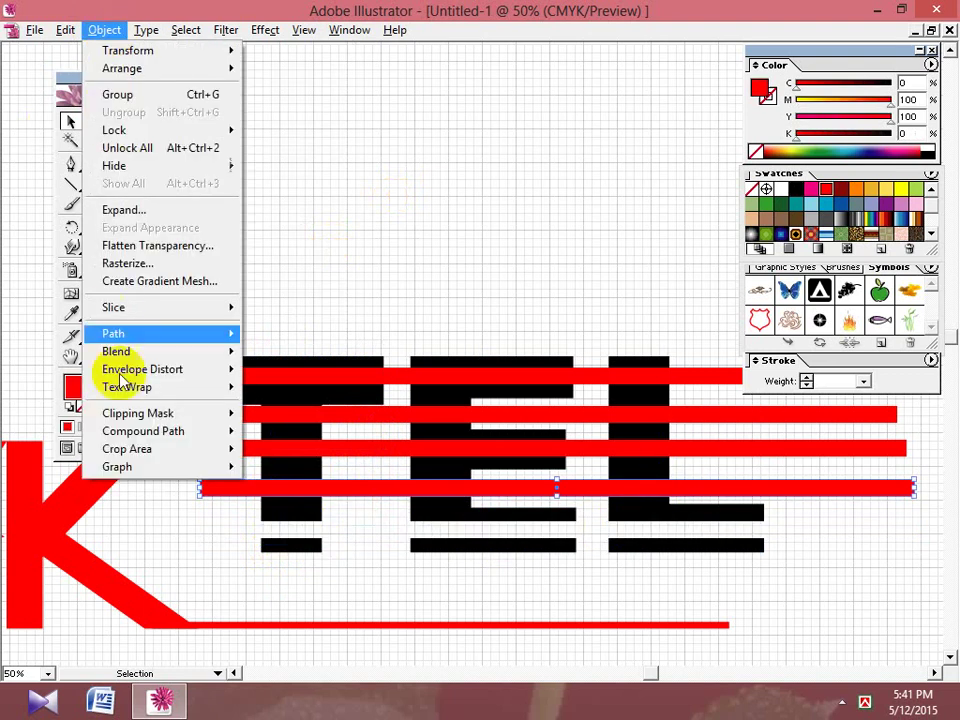
pyautogui.moveTo(124, 333)
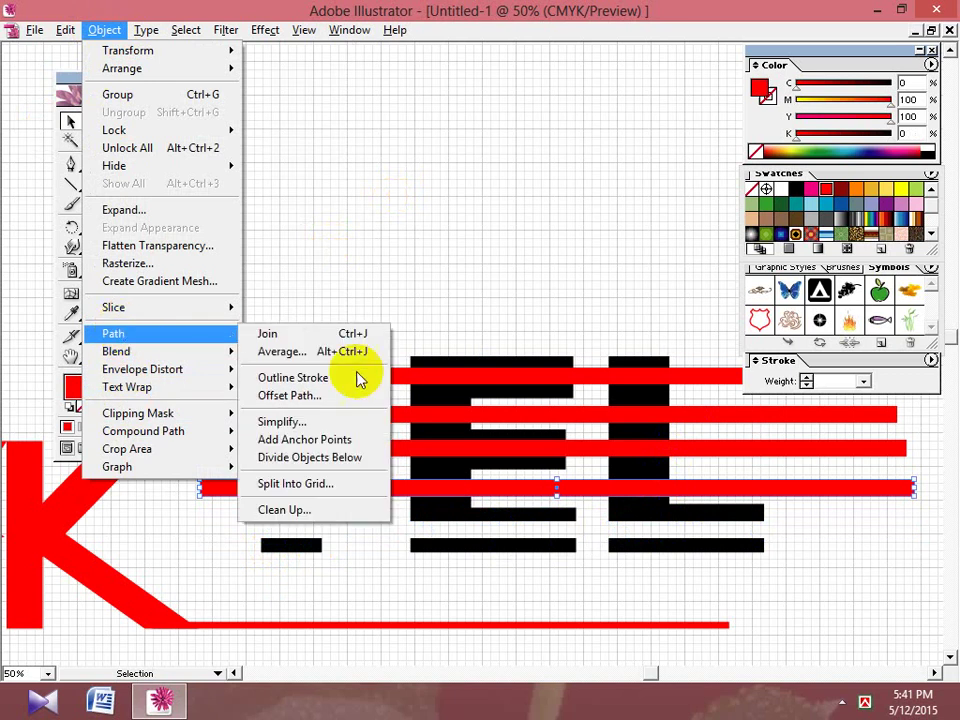
pyautogui.click(310, 458)
pyautogui.click(672, 500)
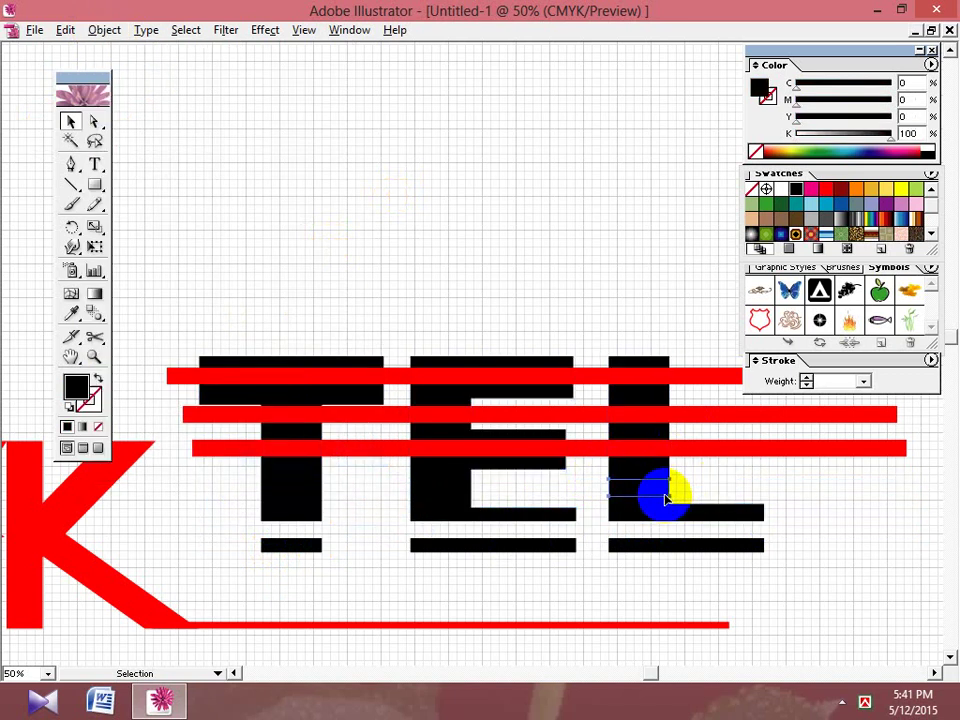
pyautogui.moveTo(668, 497); pyautogui.dragTo(305, 494)
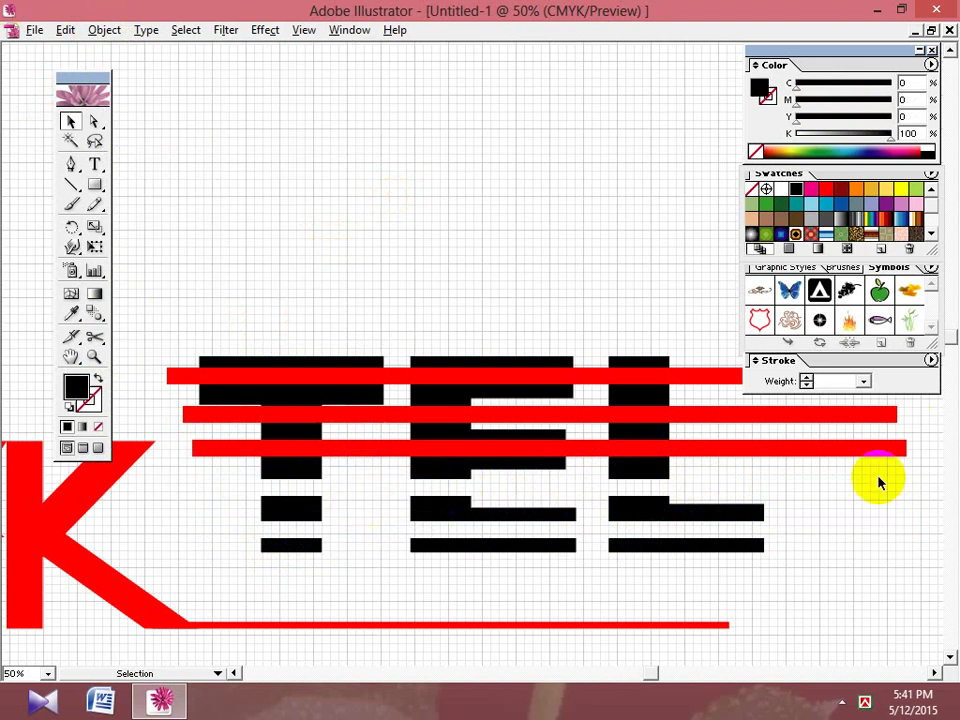
# Apply Divide Objects Below with the third red bar from the top and delete the cut strips from E, L and T.
pyautogui.click(840, 449)
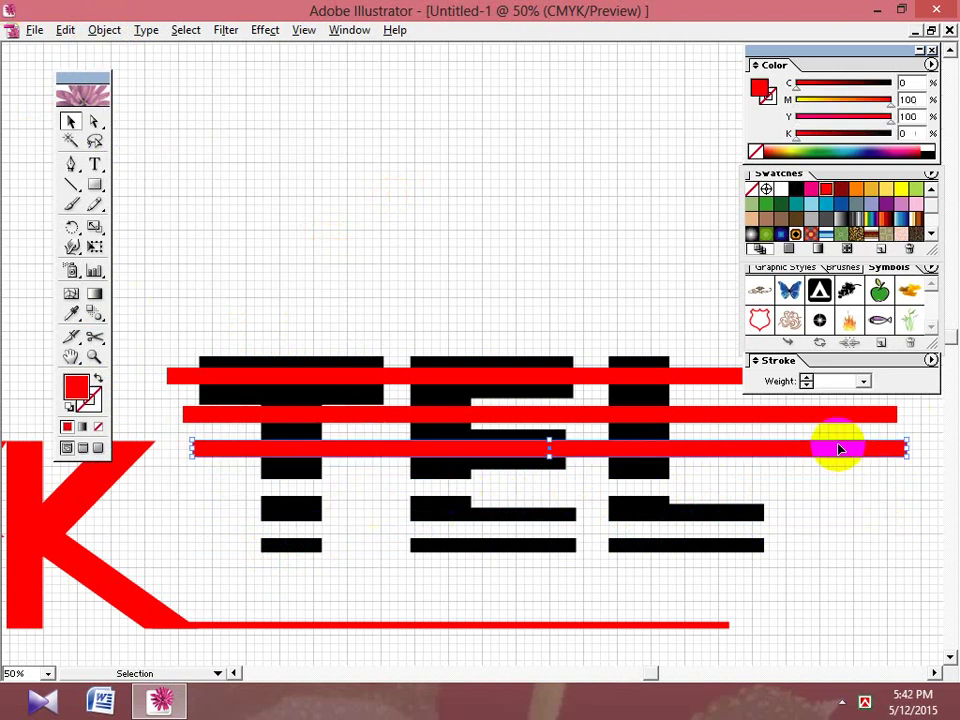
pyautogui.click(105, 30)
pyautogui.moveTo(148, 345)
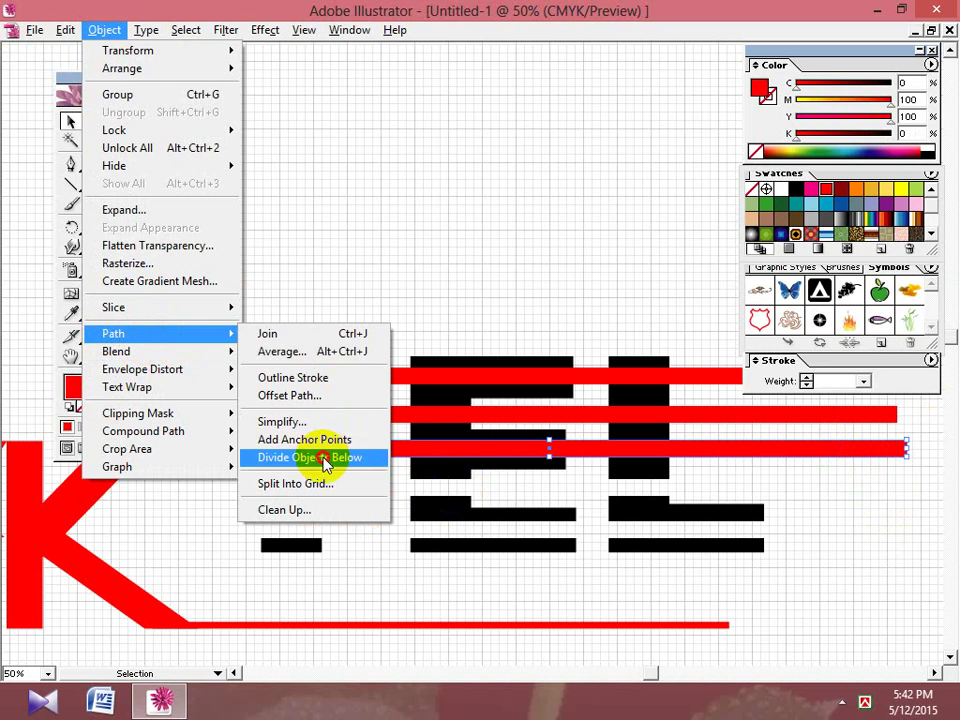
pyautogui.click(326, 458)
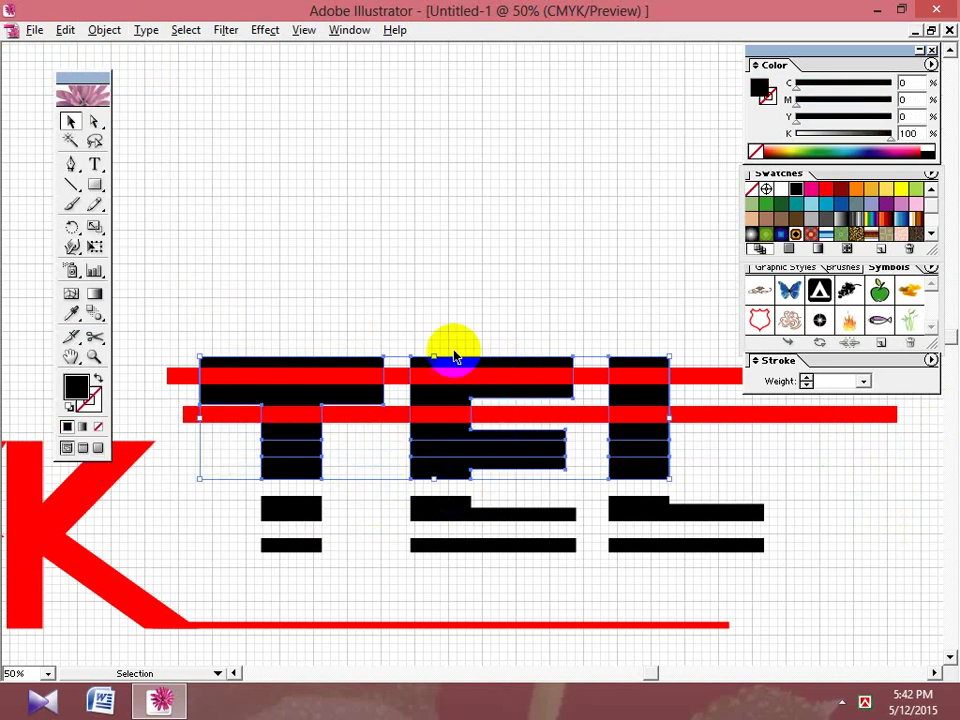
pyautogui.click(497, 300)
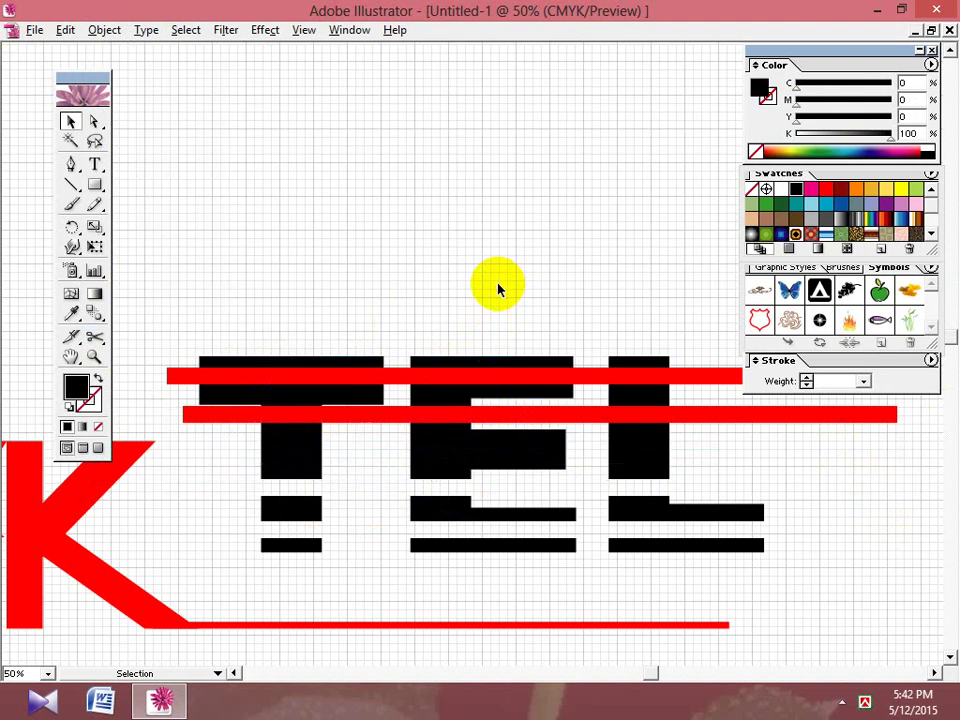
pyautogui.click(507, 452)
pyautogui.press('Delete')
pyautogui.click(620, 452)
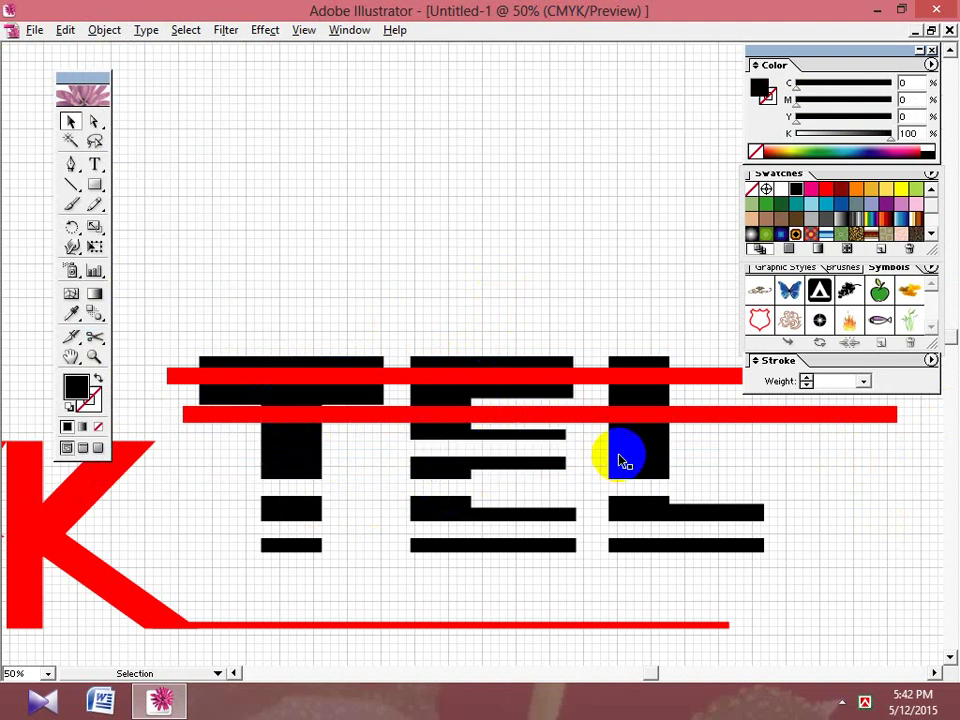
pyautogui.press('Delete')
pyautogui.click(316, 460)
pyautogui.press('Delete')
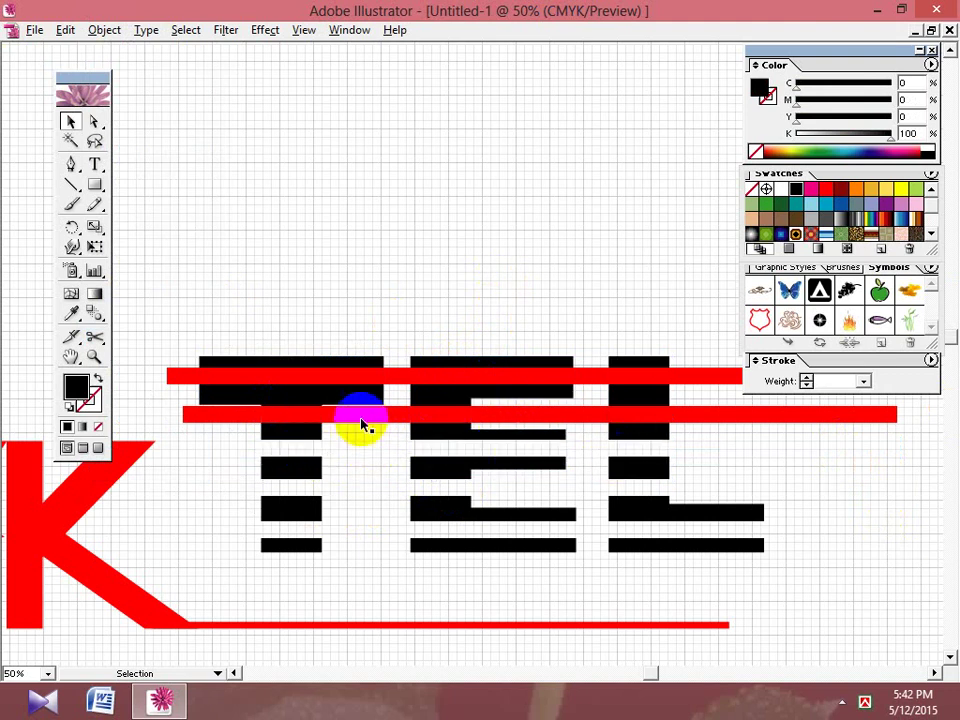
# Divide TEL below the second red bar from the top and delete the cut strips from T, E and L.
pyautogui.click(360, 414)
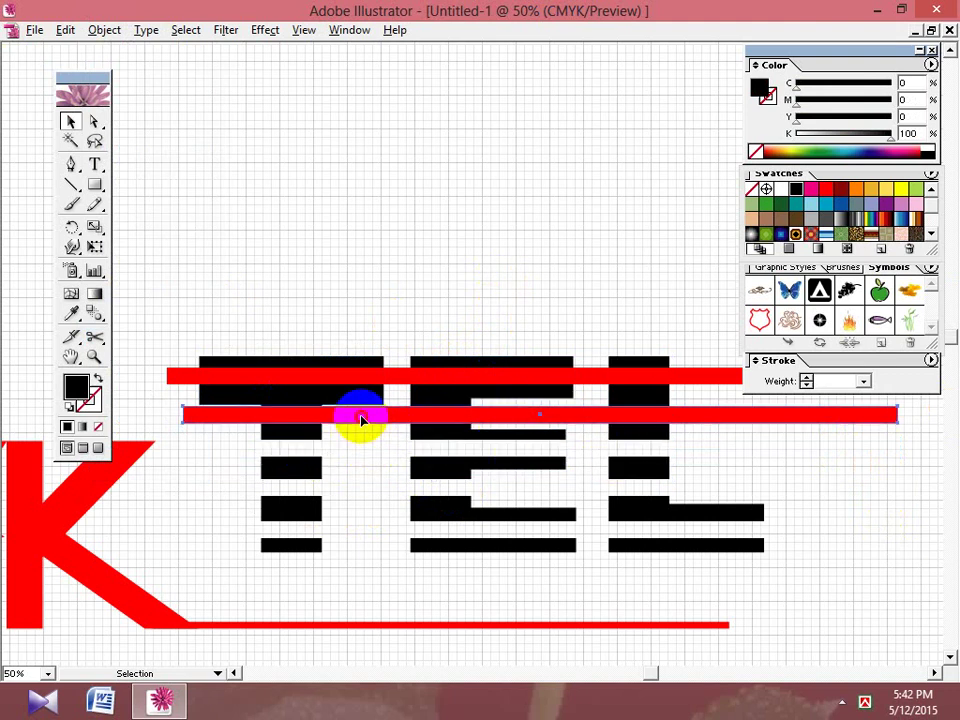
pyautogui.click(106, 32)
pyautogui.moveTo(204, 333)
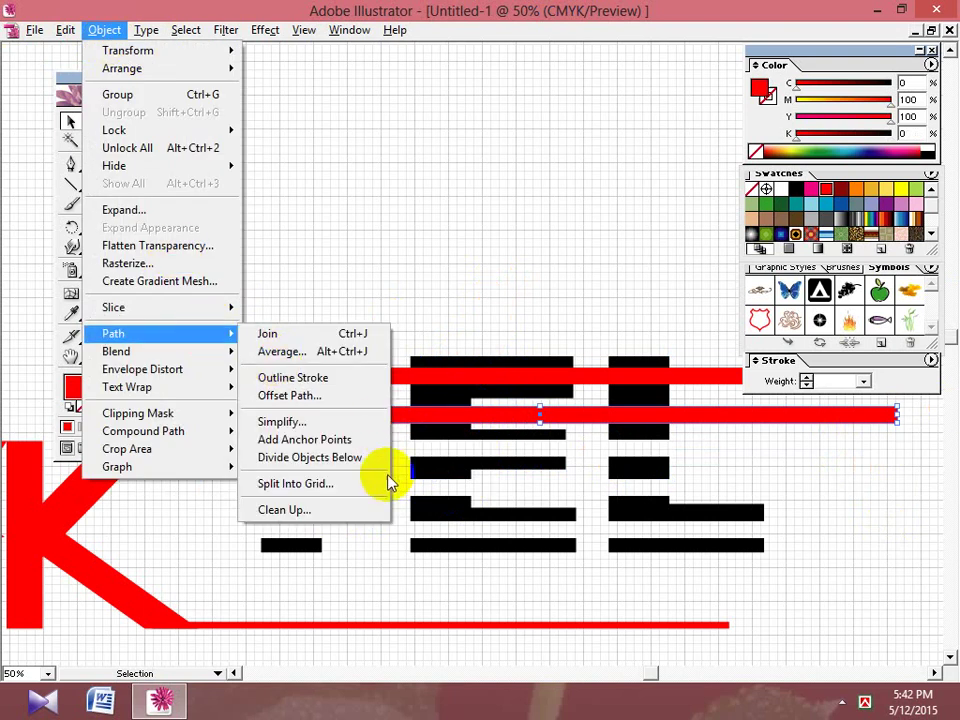
pyautogui.click(310, 457)
pyautogui.click(338, 393)
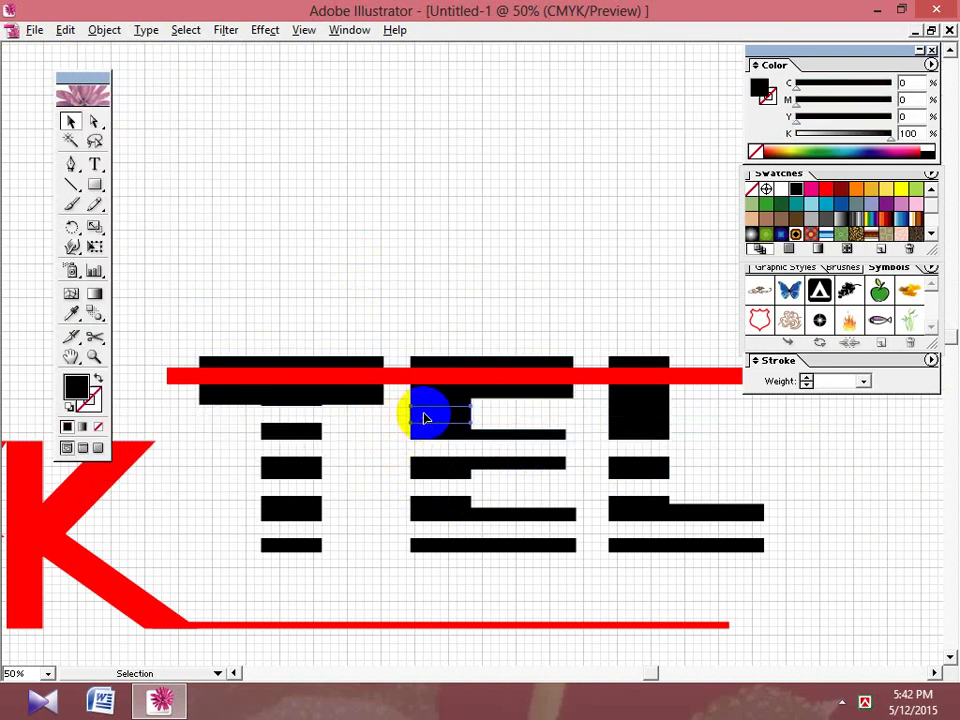
pyautogui.press('Delete')
pyautogui.click(615, 410)
pyautogui.press('Delete')
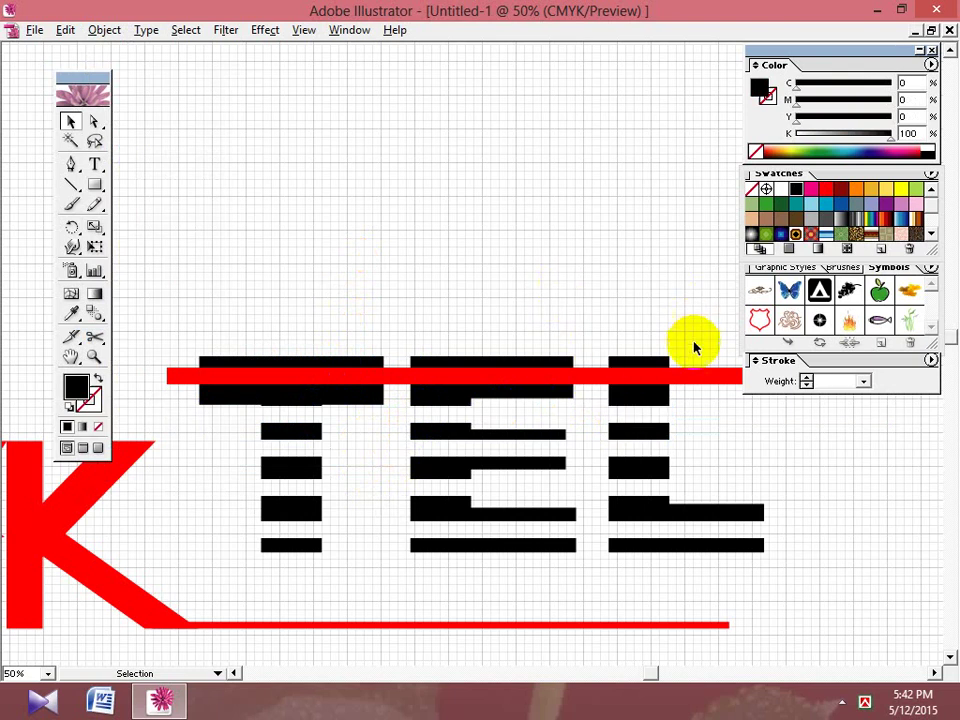
# Use the remaining topmost red bar with Divide Objects Below and remove the resulting strips from T, E and L.
pyautogui.click(600, 377)
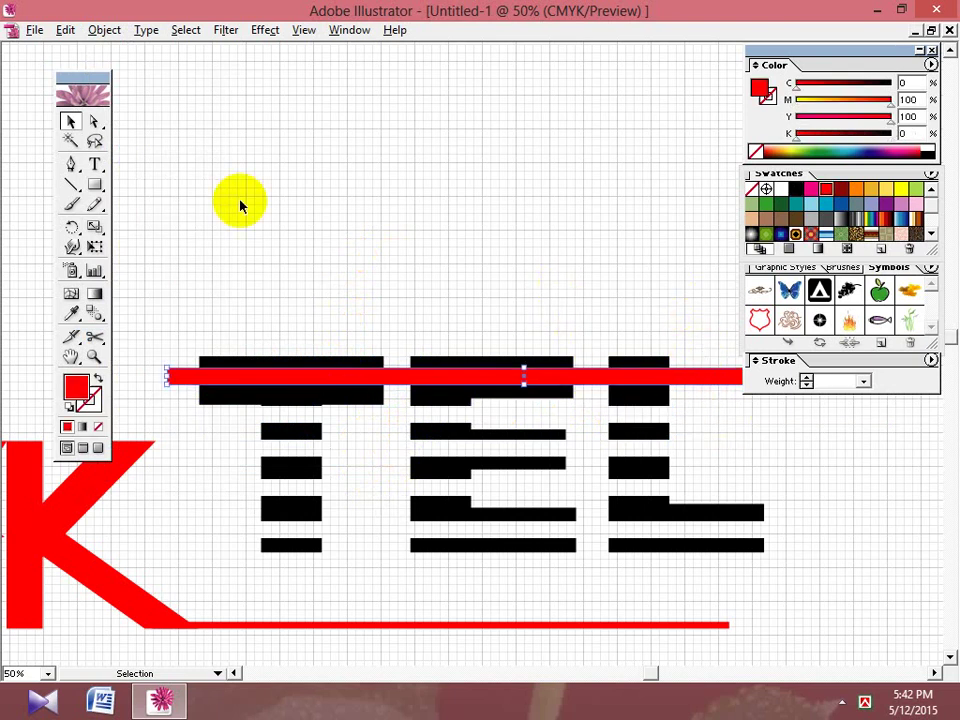
pyautogui.click(106, 32)
pyautogui.moveTo(208, 334)
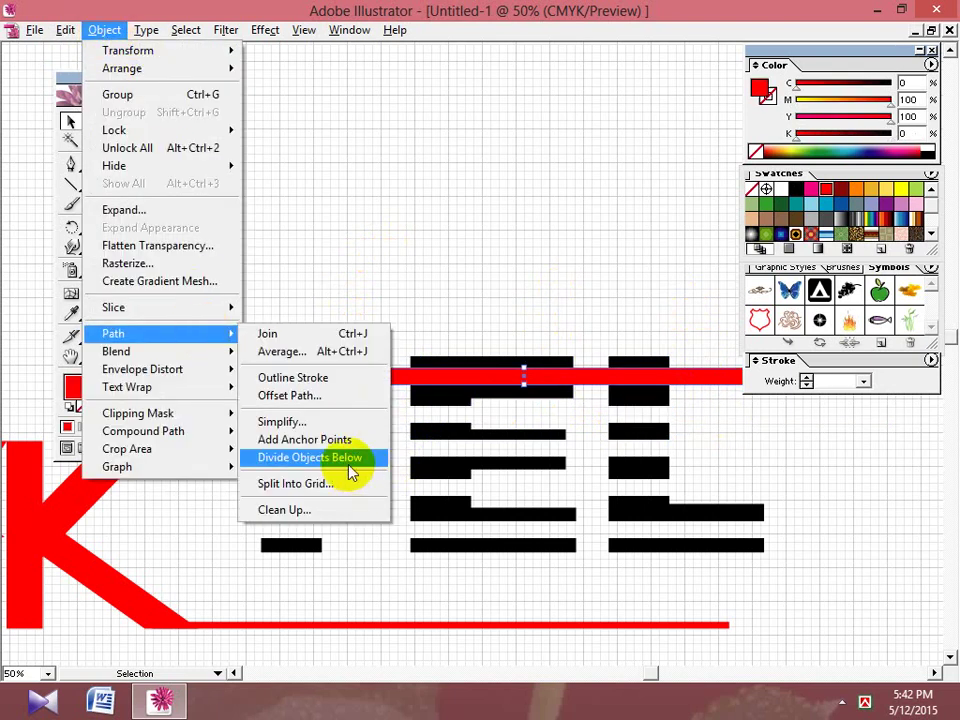
pyautogui.click(350, 472)
pyautogui.click(355, 362)
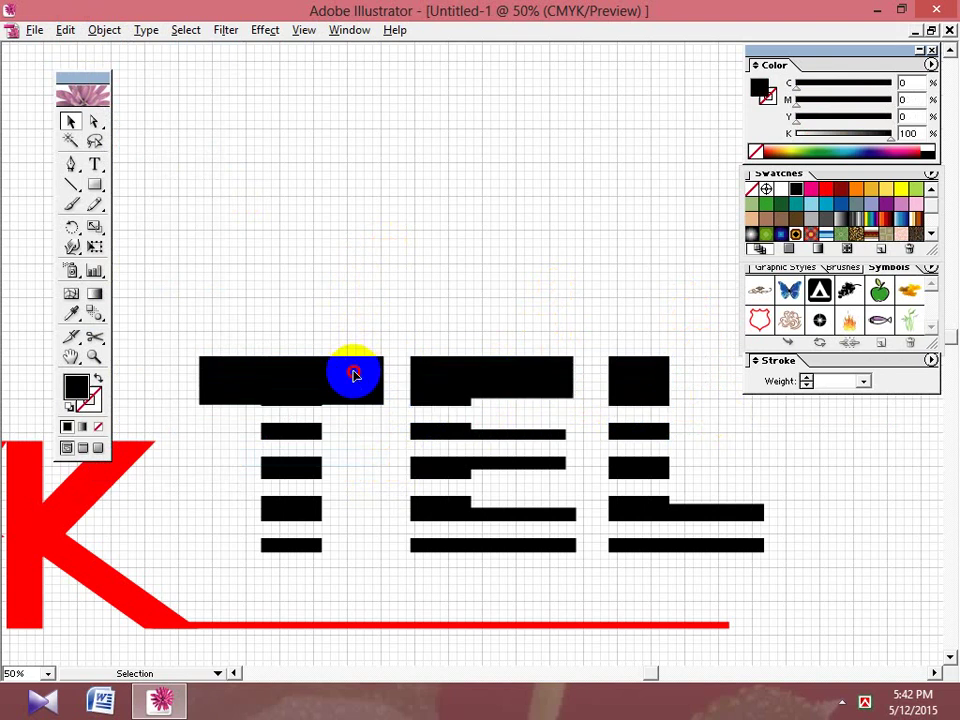
pyautogui.press('Delete')
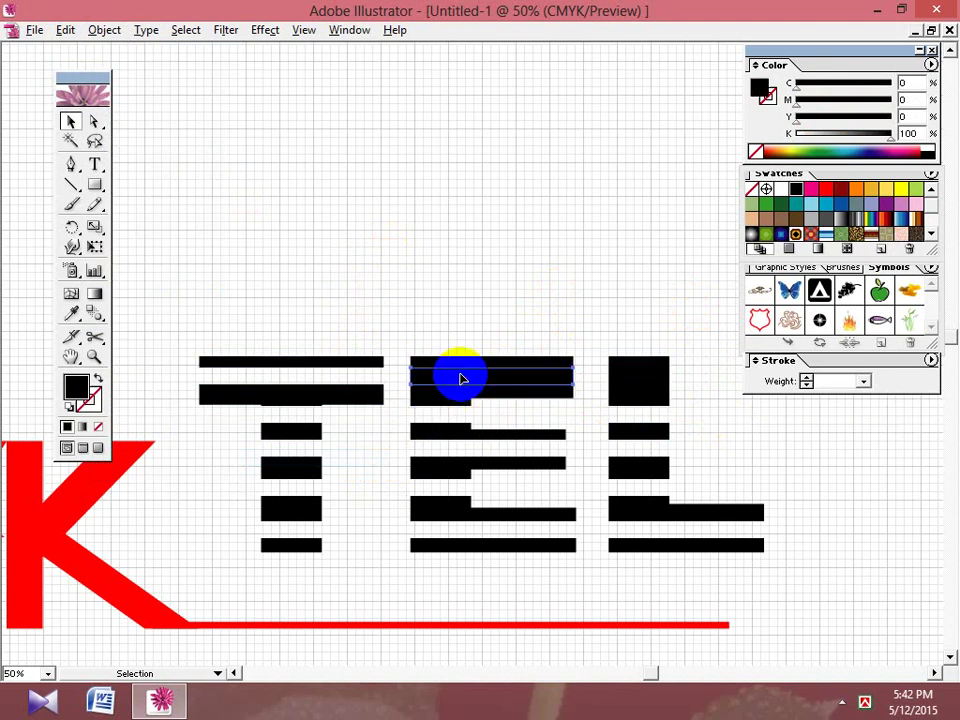
pyautogui.press('Delete')
pyautogui.click(619, 383)
pyautogui.press('Delete')
# Group all the striped TEL pieces and fill the group with dark blue, C 100, M 100, Y 0, K 0.
pyautogui.moveTo(585, 289); pyautogui.dragTo(236, 572)
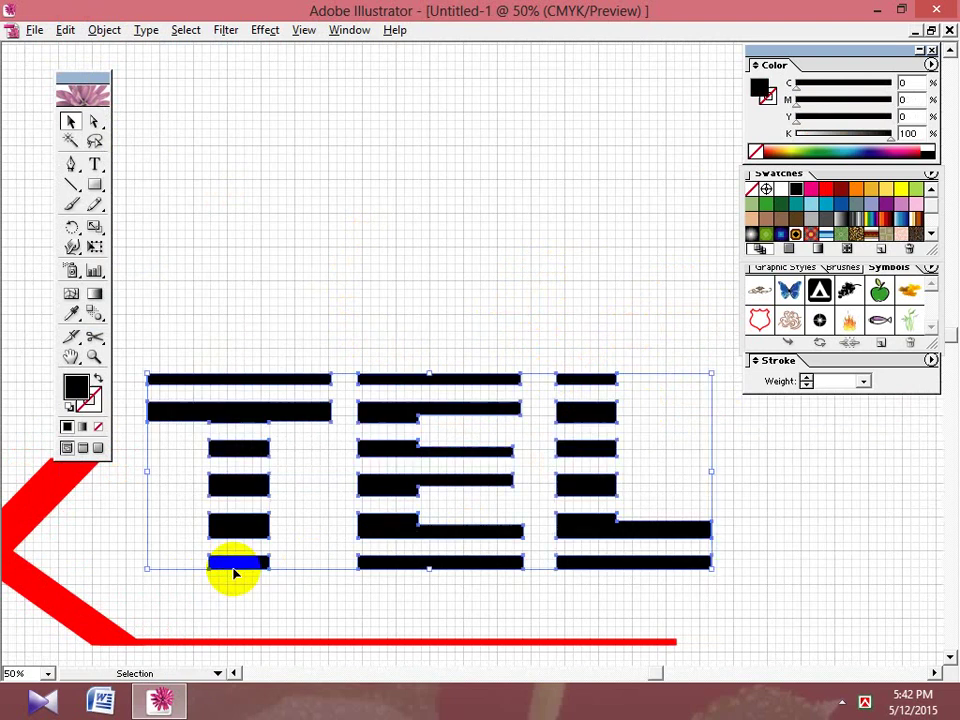
pyautogui.rightClick(336, 456)
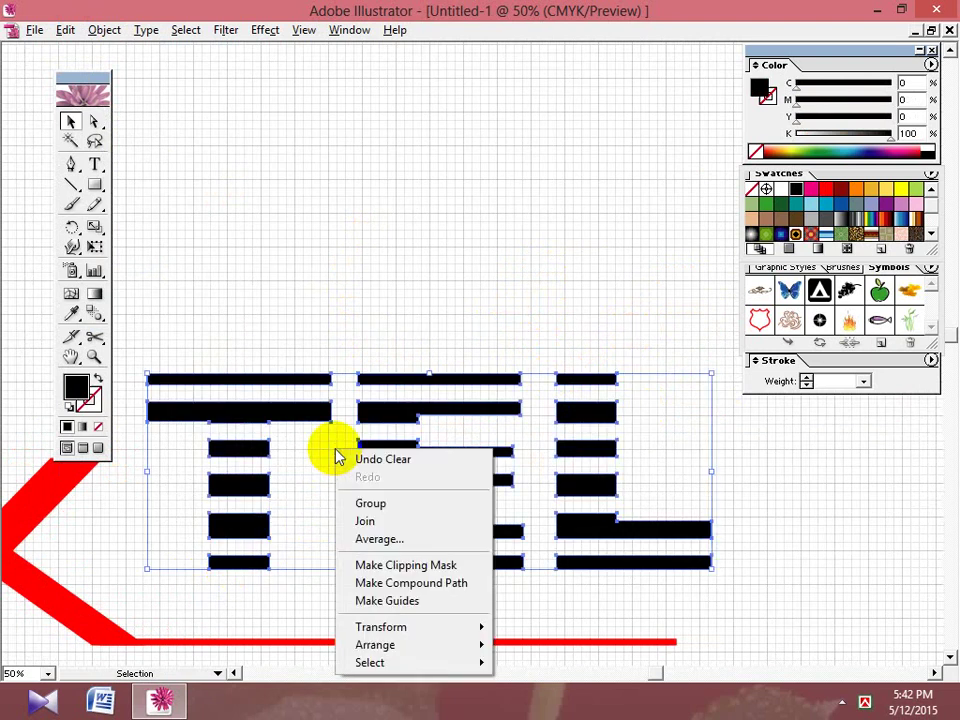
pyautogui.click(385, 504)
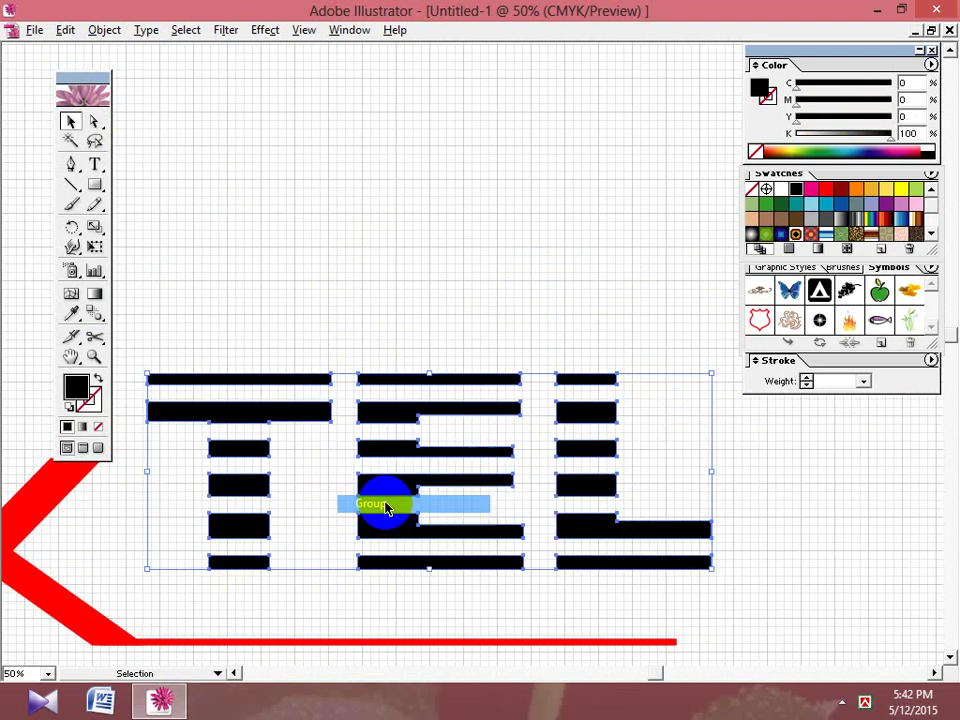
pyautogui.click(840, 204)
pyautogui.moveTo(778, 120); pyautogui.dragTo(935, 106)
pyautogui.click(598, 148)
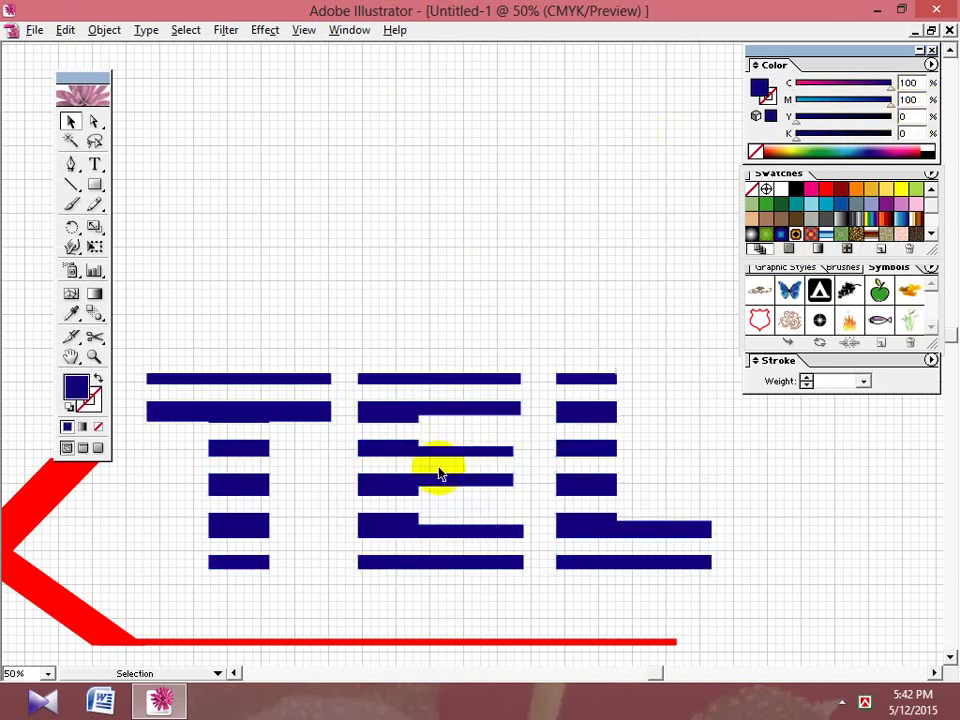
# Resize the TEL group to fit between the K and the end of the baseline bar, matching the top of AK.
pyautogui.press('space')
pyautogui.moveTo(456, 439); pyautogui.dragTo(577, 436)
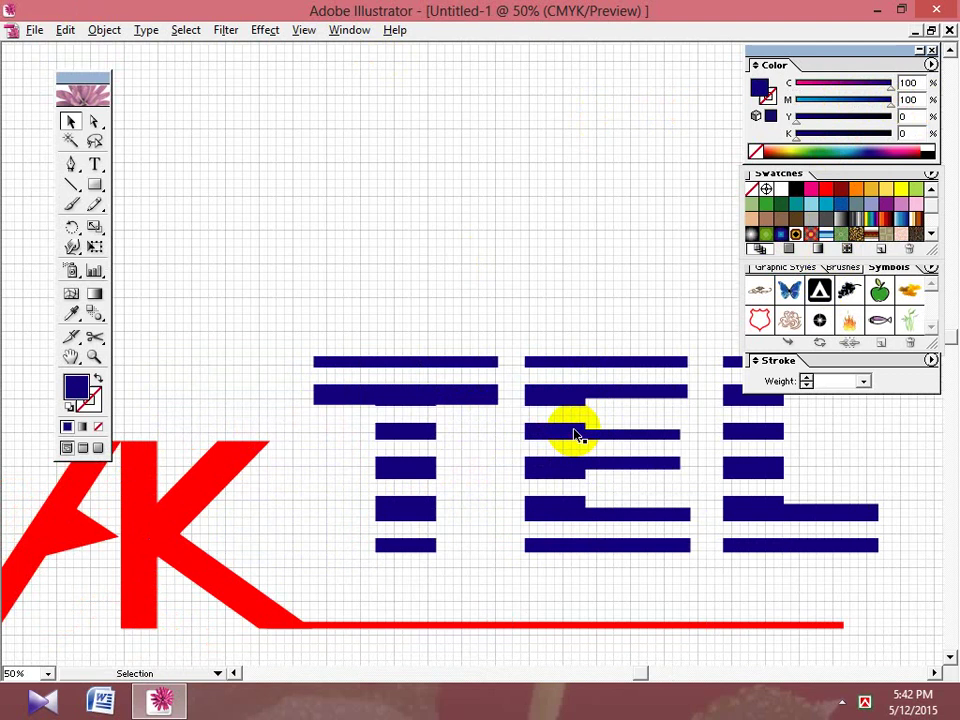
pyautogui.hotkey('ctrl', '-')
pyautogui.press('space')
pyautogui.moveTo(561, 500); pyautogui.dragTo(536, 480)
pyautogui.moveTo(449, 353); pyautogui.dragTo(448, 386)
pyautogui.moveTo(723, 423); pyautogui.dragTo(696, 438)
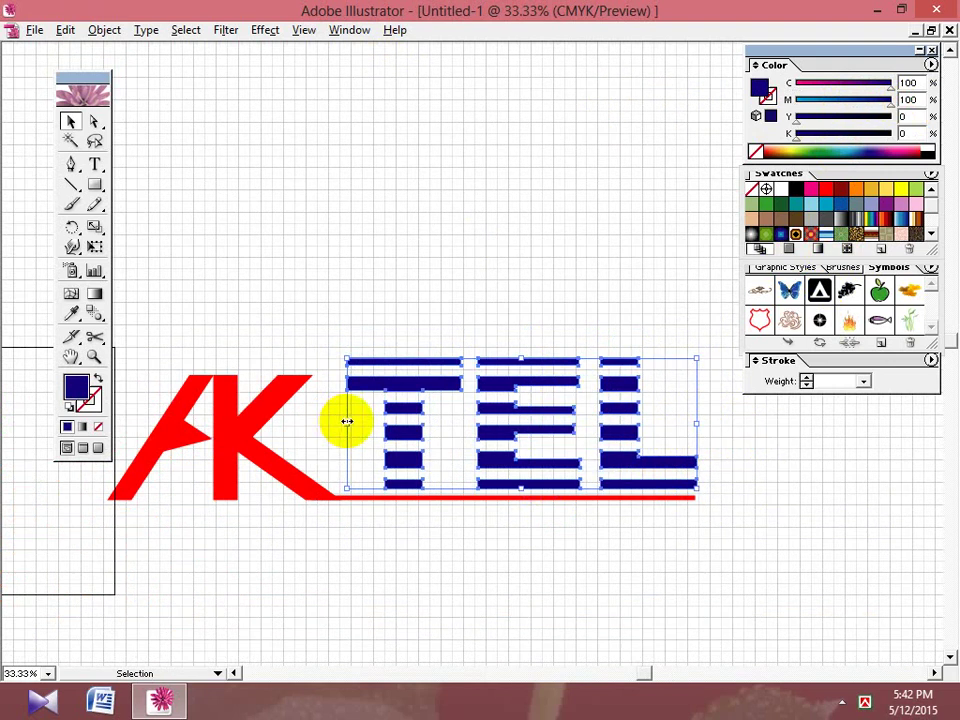
pyautogui.moveTo(346, 421); pyautogui.dragTo(317, 434)
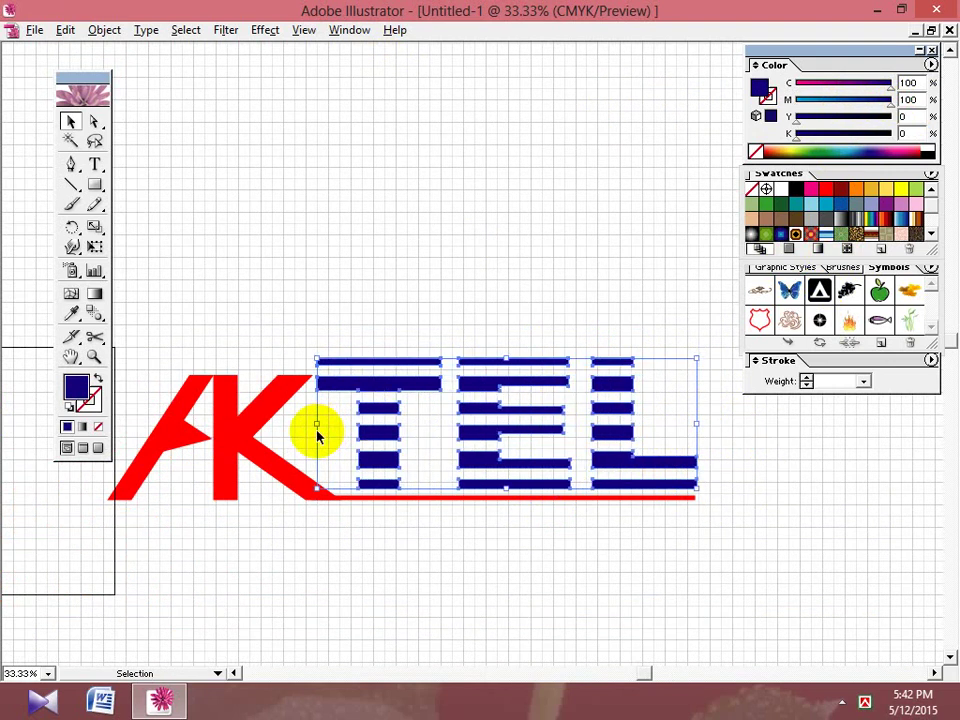
pyautogui.moveTo(507, 360); pyautogui.dragTo(504, 377)
pyautogui.click(460, 320)
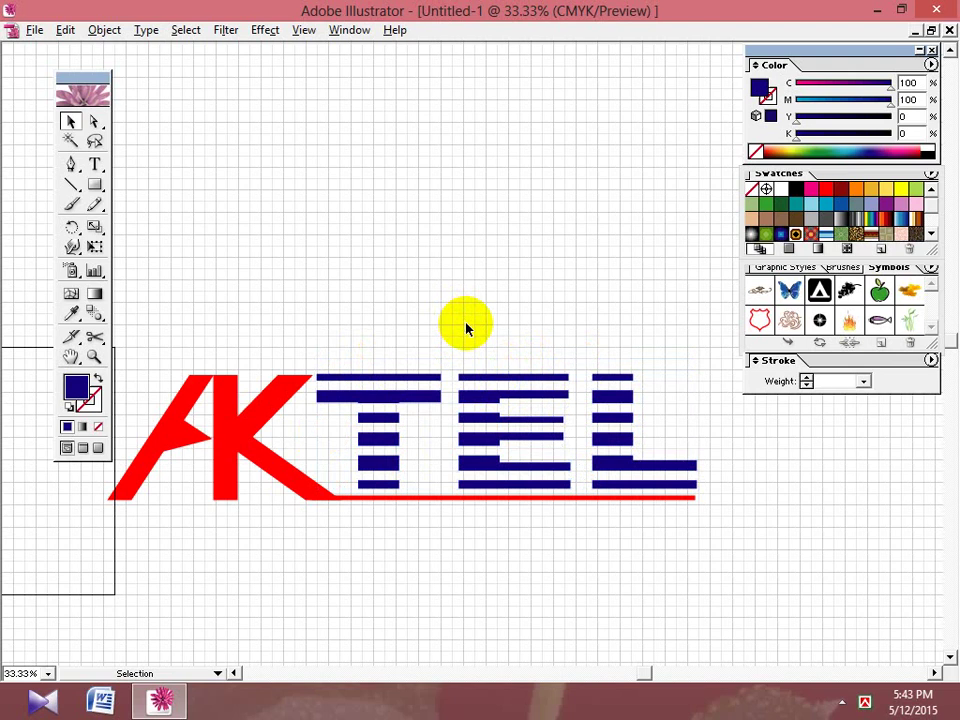
# Nudge the TEL group so its end lines up with the end of the red baseline bar.
pyautogui.moveTo(606, 343); pyautogui.dragTo(618, 392)
pyautogui.moveTo(478, 315); pyautogui.dragTo(557, 415)
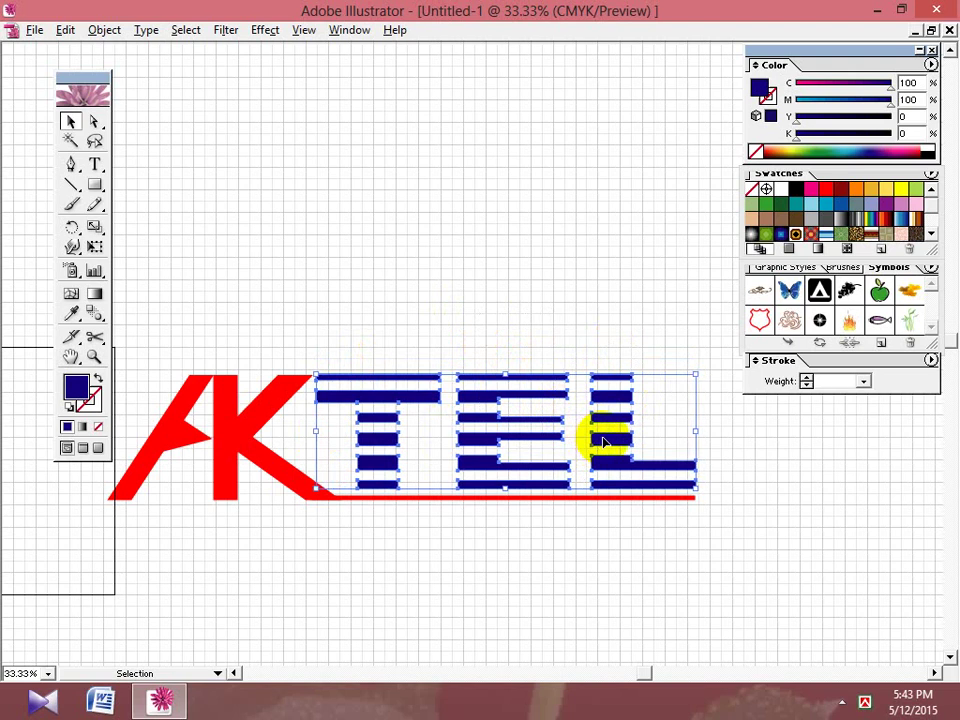
pyautogui.click(597, 320)
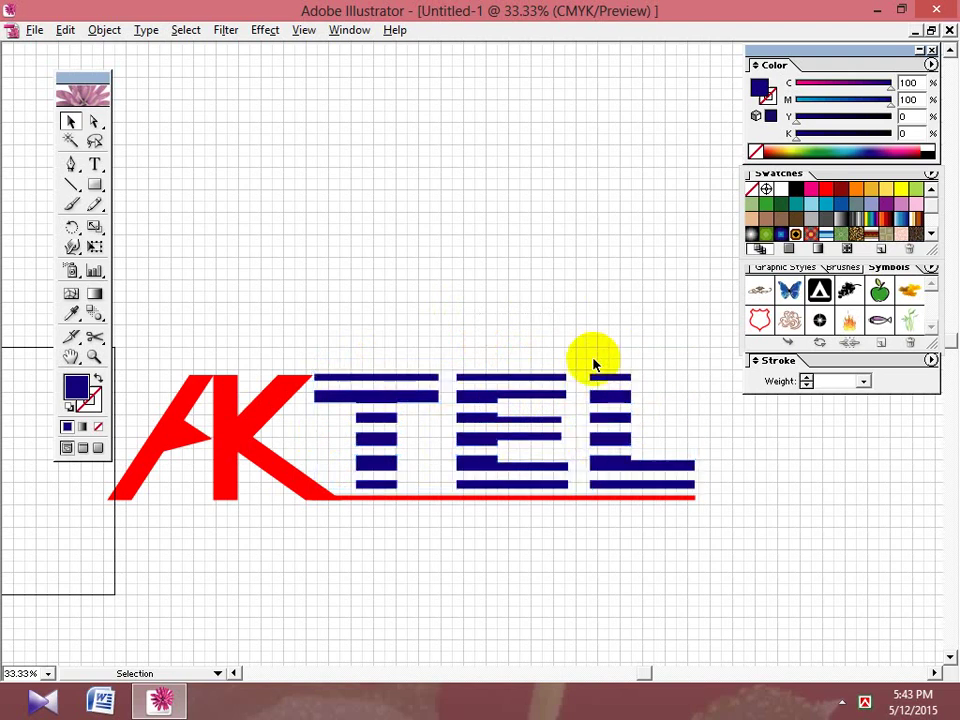
pyautogui.click(510, 373)
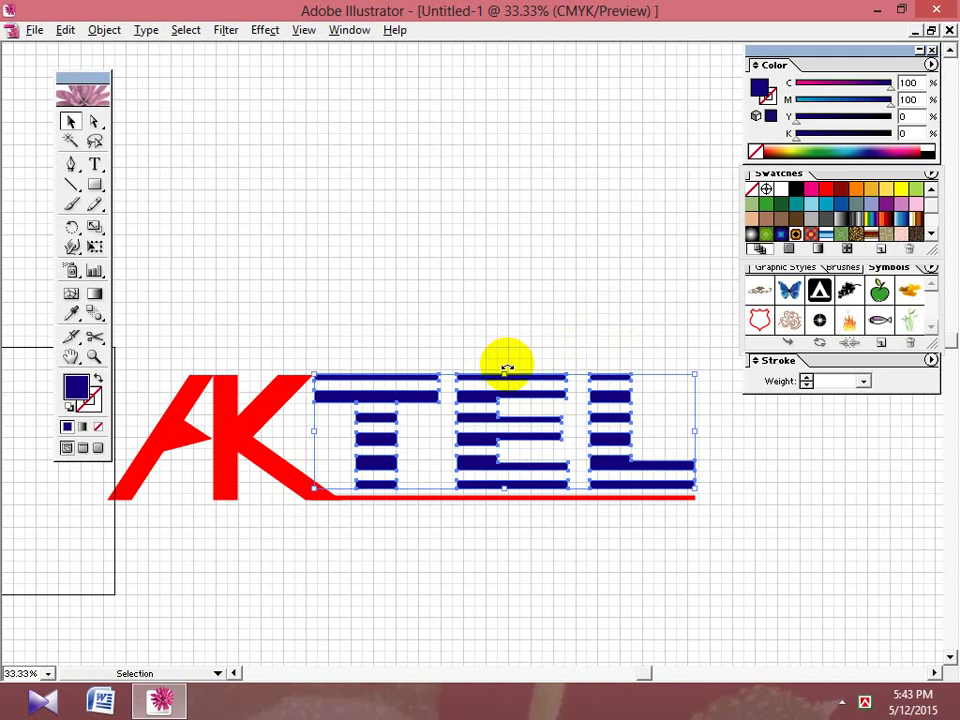
pyautogui.click(507, 334)
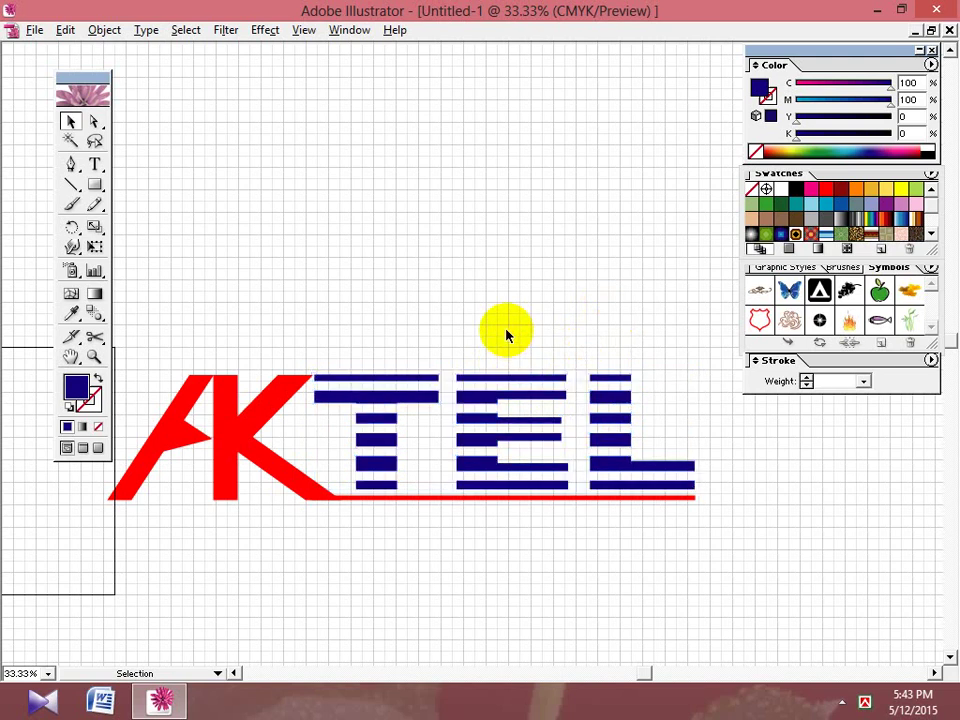
# Draw a tall dark blue ellipse in the empty area below the AKTEL logo and widen it sideways.
pyautogui.press('space')
pyautogui.moveTo(493, 375); pyautogui.dragTo(546, 289)
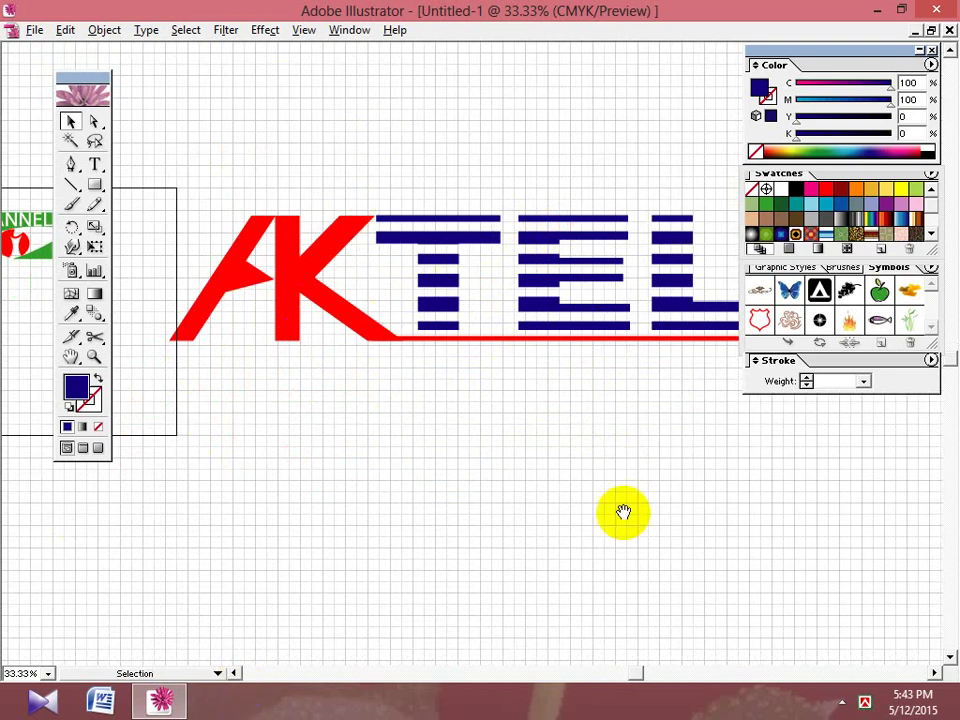
pyautogui.press('space')
pyautogui.moveTo(624, 512); pyautogui.dragTo(585, 431)
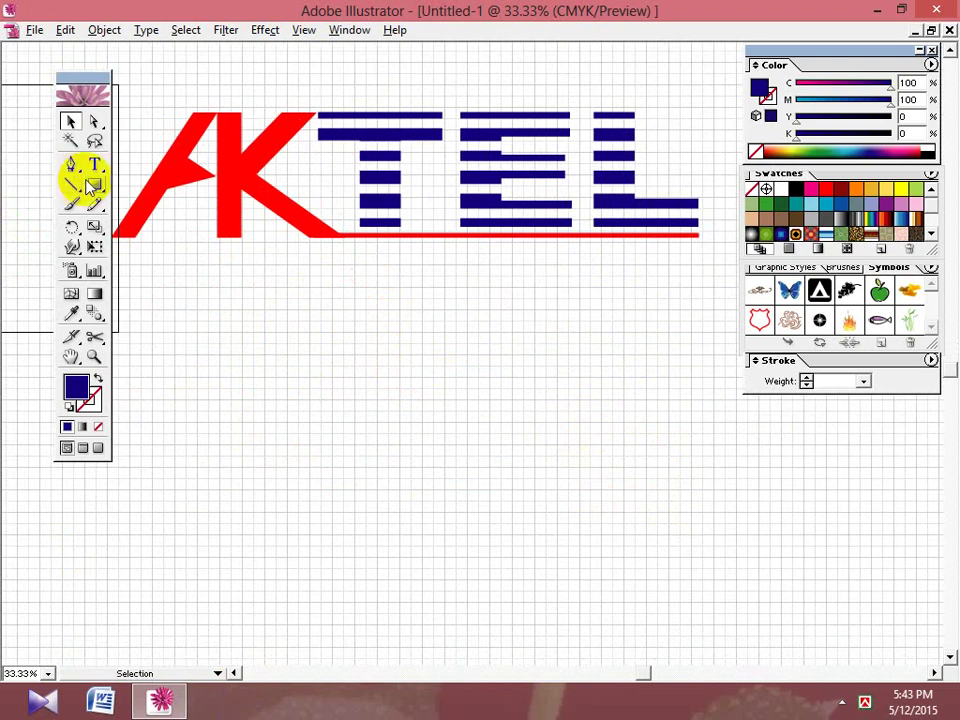
pyautogui.moveTo(90, 185); pyautogui.dragTo(165, 190)
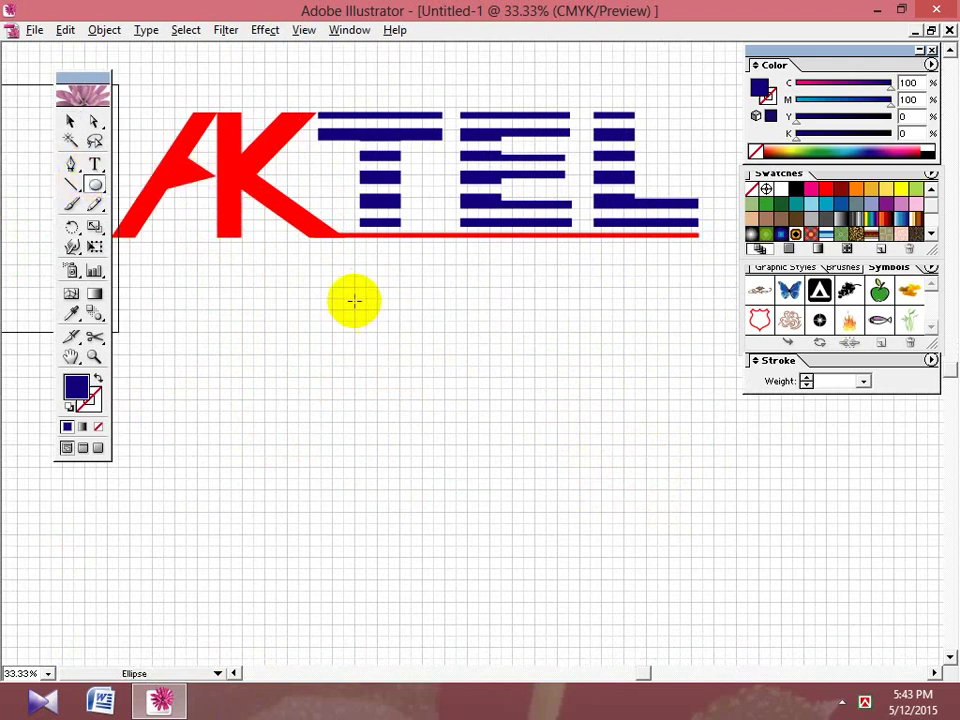
pyautogui.moveTo(318, 280); pyautogui.dragTo(540, 435)
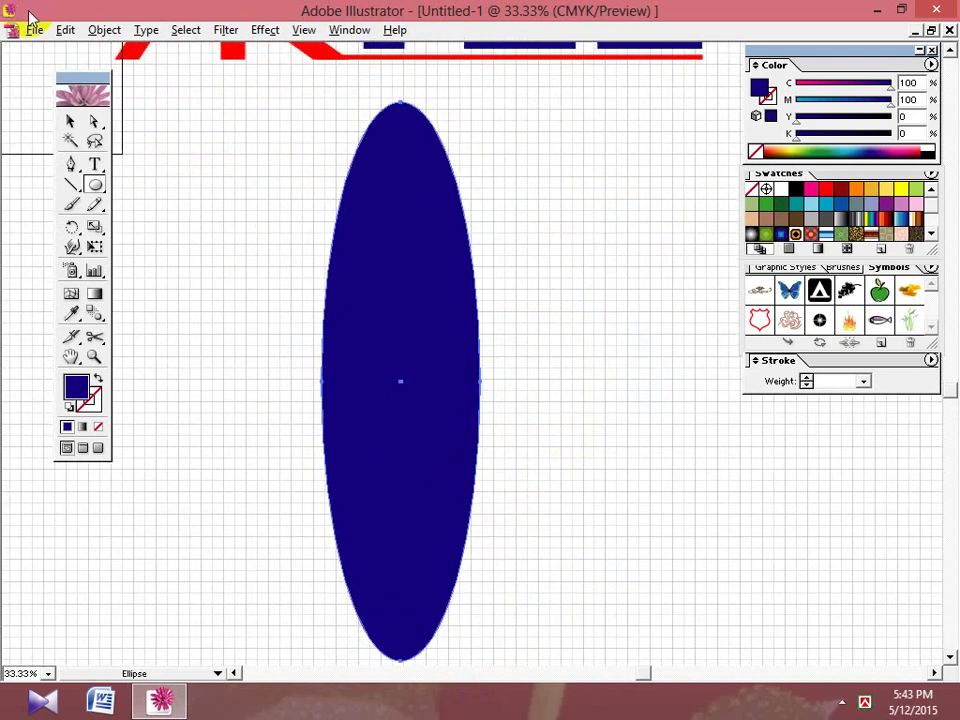
pyautogui.click(68, 121)
pyautogui.click(484, 375)
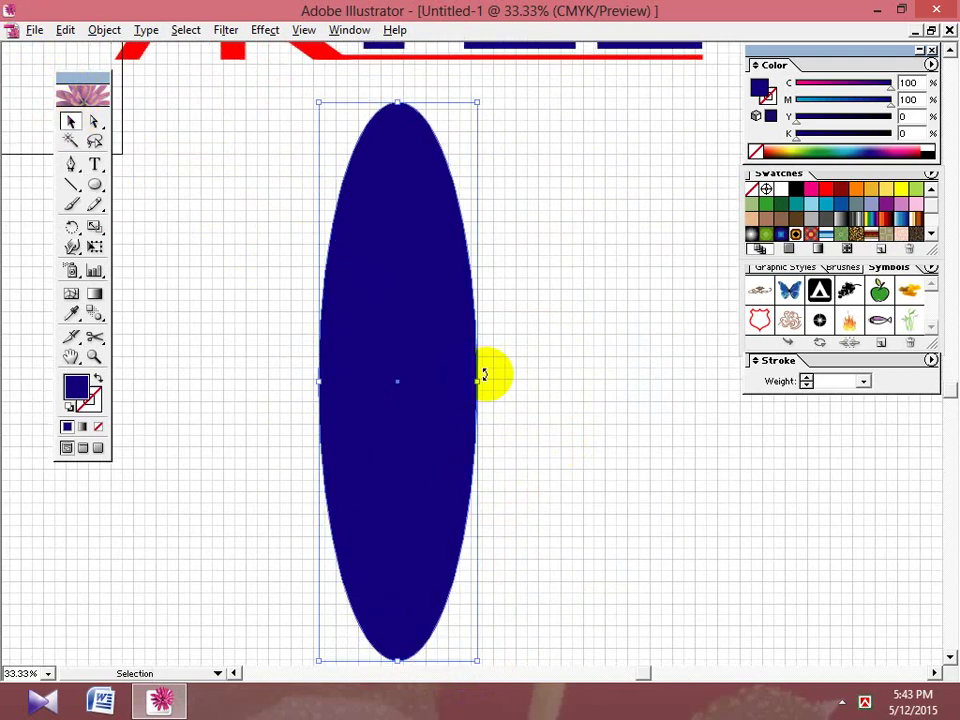
pyautogui.moveTo(484, 381); pyautogui.dragTo(549, 388)
pyautogui.click(609, 420)
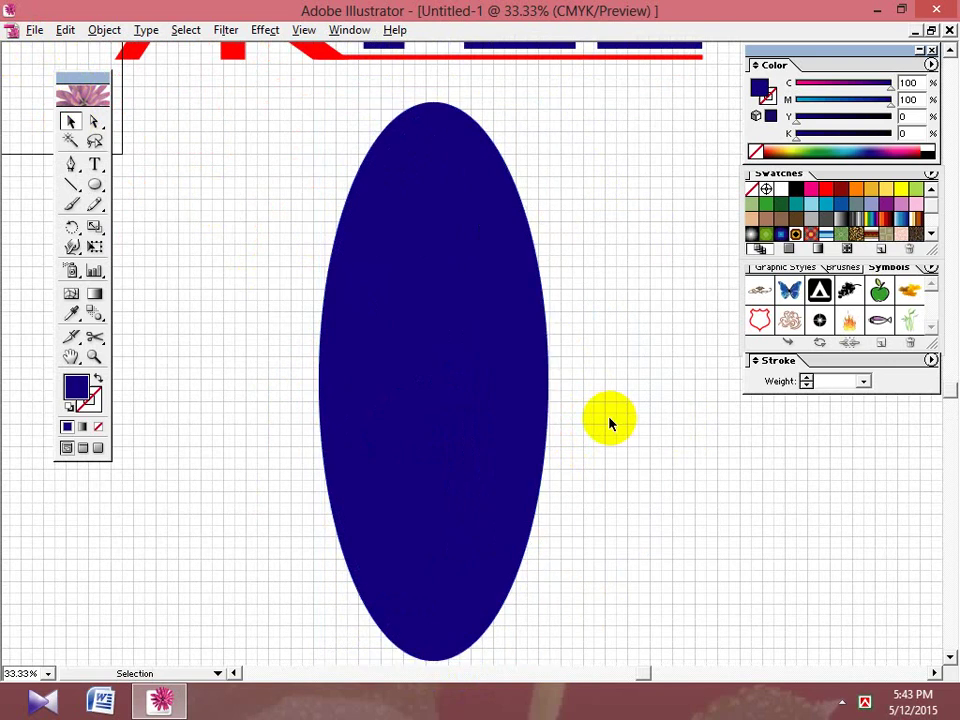
# Duplicate the dark blue ellipse and fill the copy with red, C 0, M 100, Y 100, K 0.
pyautogui.moveTo(609, 420); pyautogui.dragTo(594, 440)
pyautogui.moveTo(480, 444); pyautogui.dragTo(596, 473)
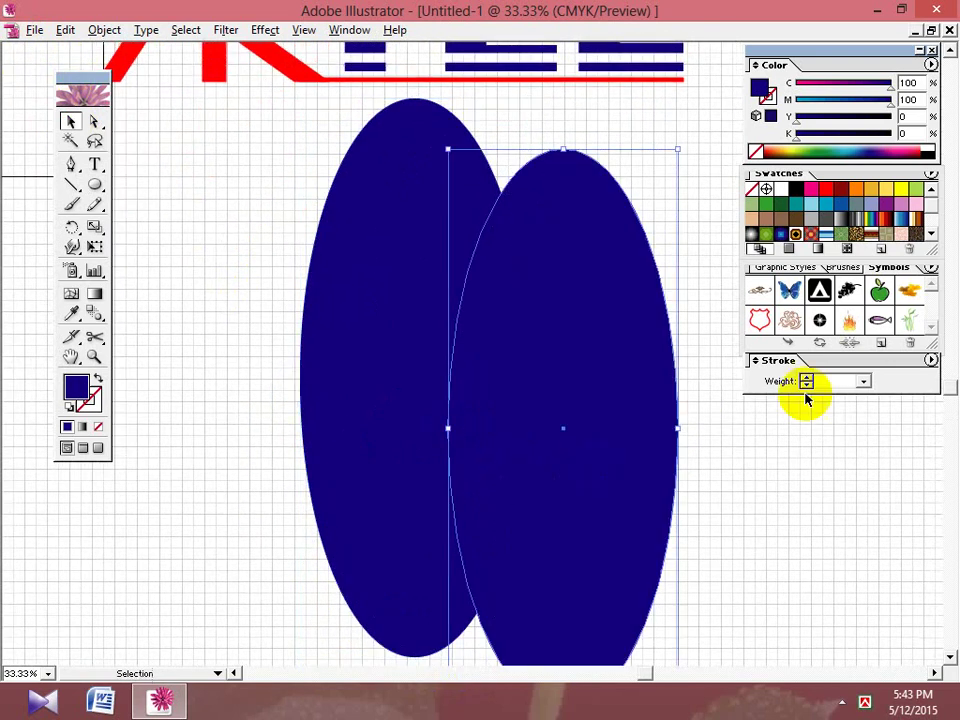
pyautogui.click(829, 197)
# Position the red ellipse exactly over the dark blue one, nudging it until their outlines coincide.
pyautogui.moveTo(451, 402)
pyautogui.mouseDown()
pyautogui.moveTo(414, 444)
pyautogui.moveTo(424, 410)
pyautogui.moveTo(446, 399)
pyautogui.mouseUp()
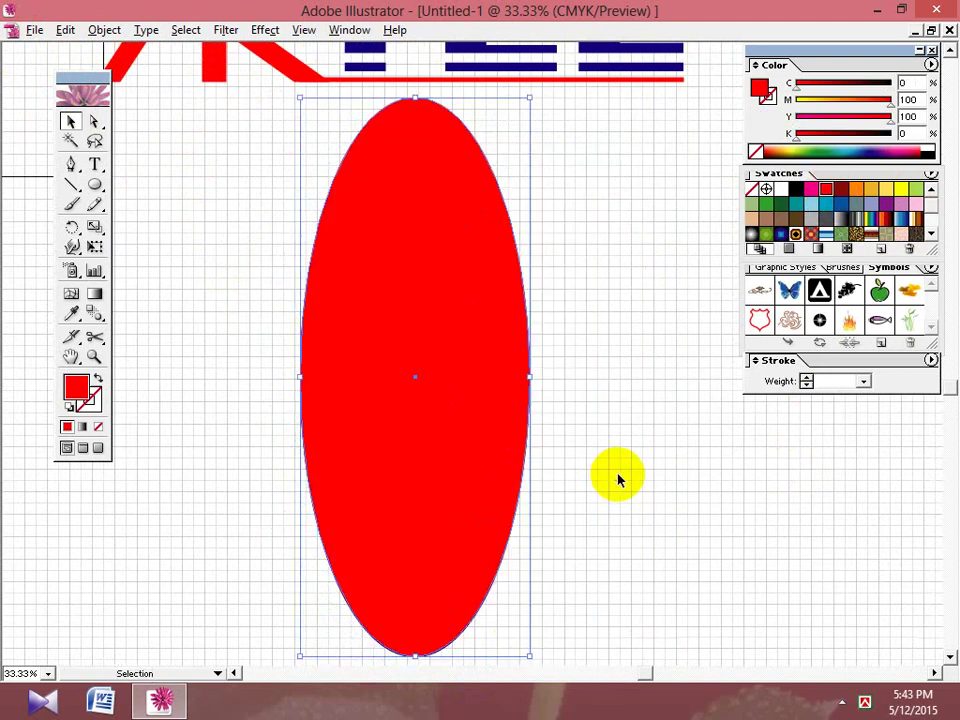
pyautogui.click(618, 480)
pyautogui.click(486, 480)
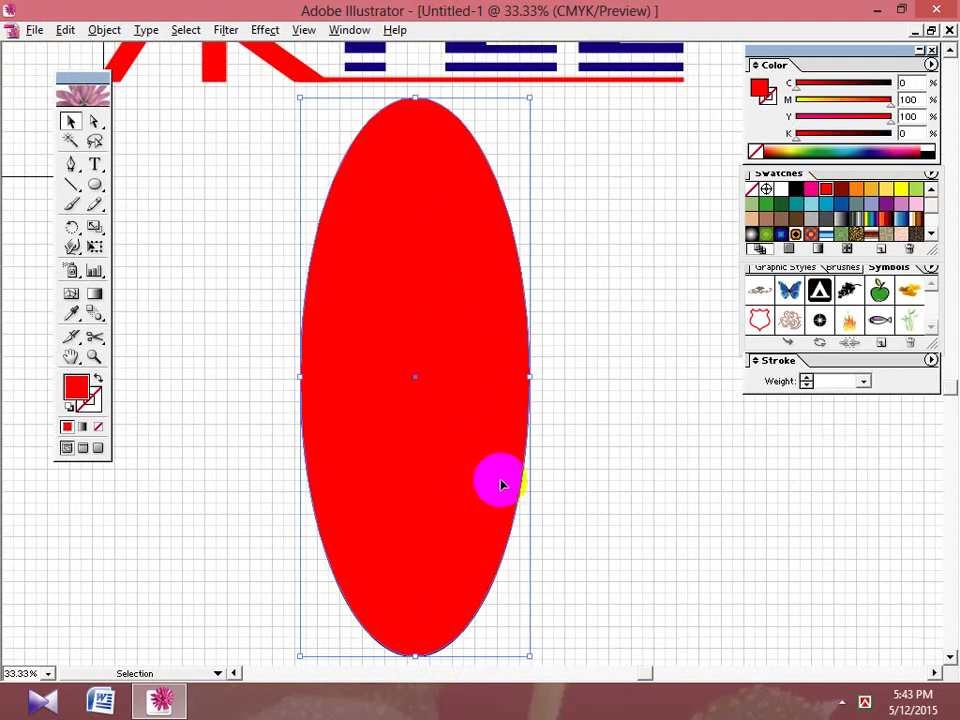
pyautogui.click(521, 441)
pyautogui.click(497, 452)
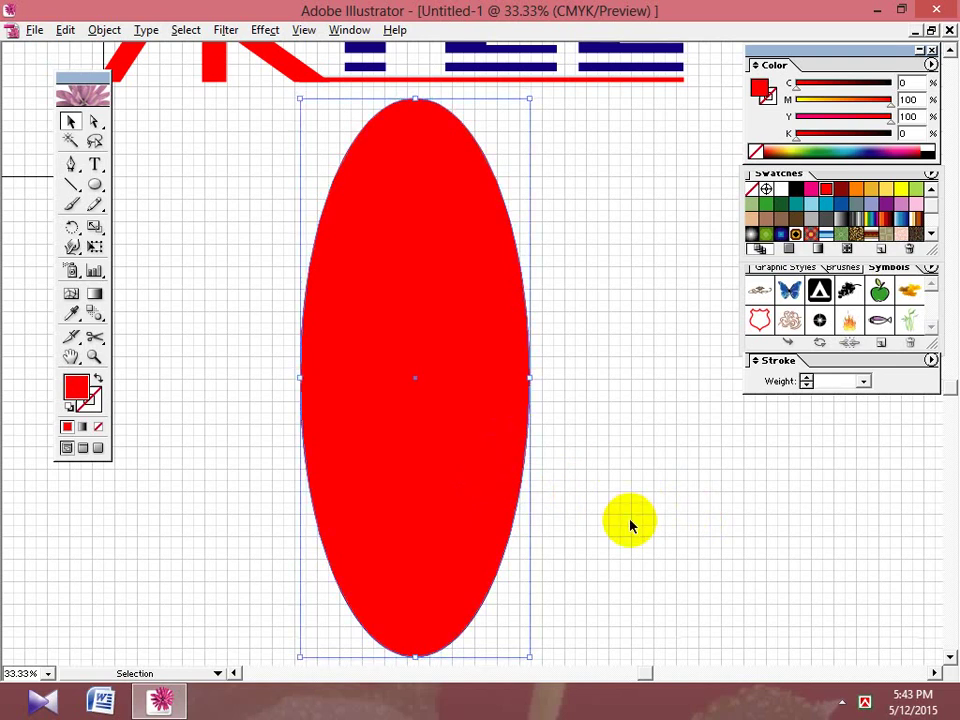
pyautogui.click(476, 489)
pyautogui.press('h')
pyautogui.moveTo(484, 418); pyautogui.dragTo(480, 437)
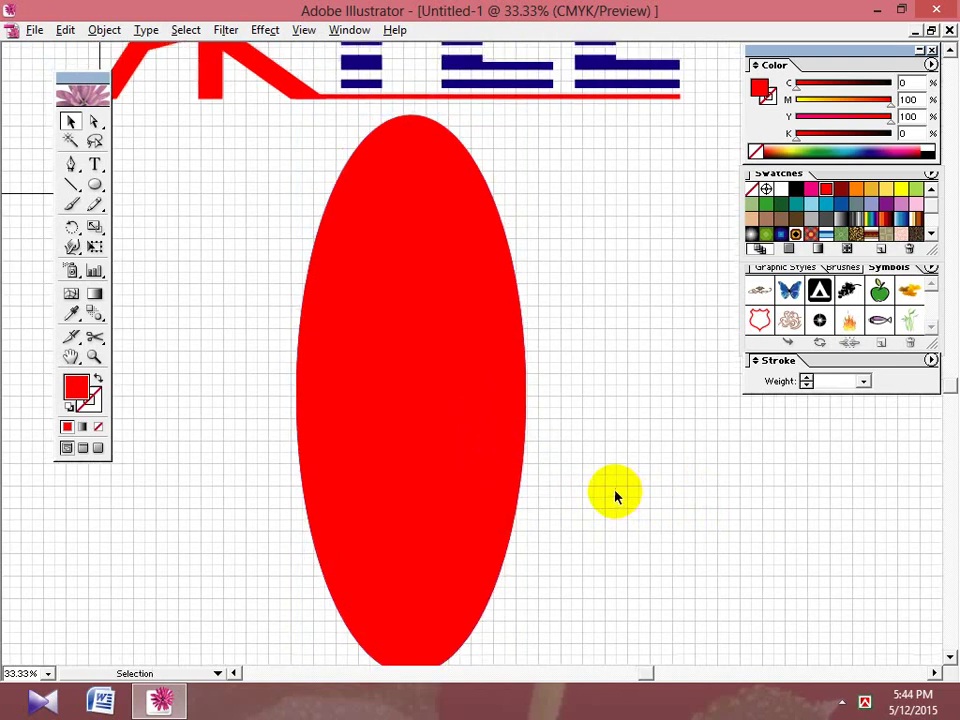
# Move the red ellipse sideways off the dark blue one and undo the move.
pyautogui.moveTo(593, 484); pyautogui.dragTo(589, 463)
pyautogui.moveTo(452, 435); pyautogui.dragTo(570, 430)
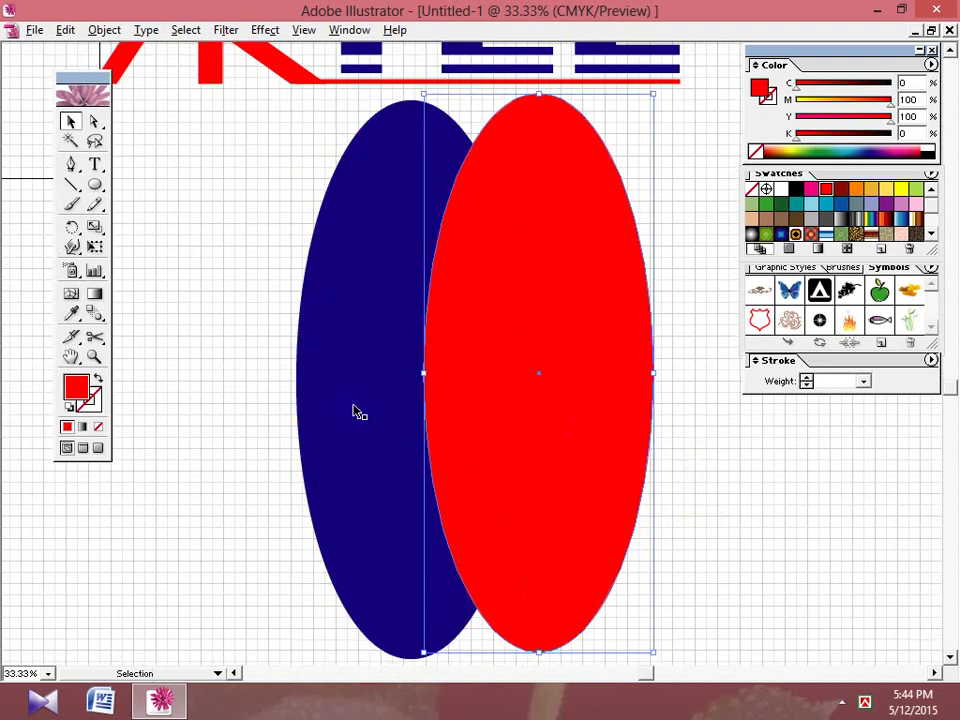
pyautogui.hotkey('ctrl', 'z')
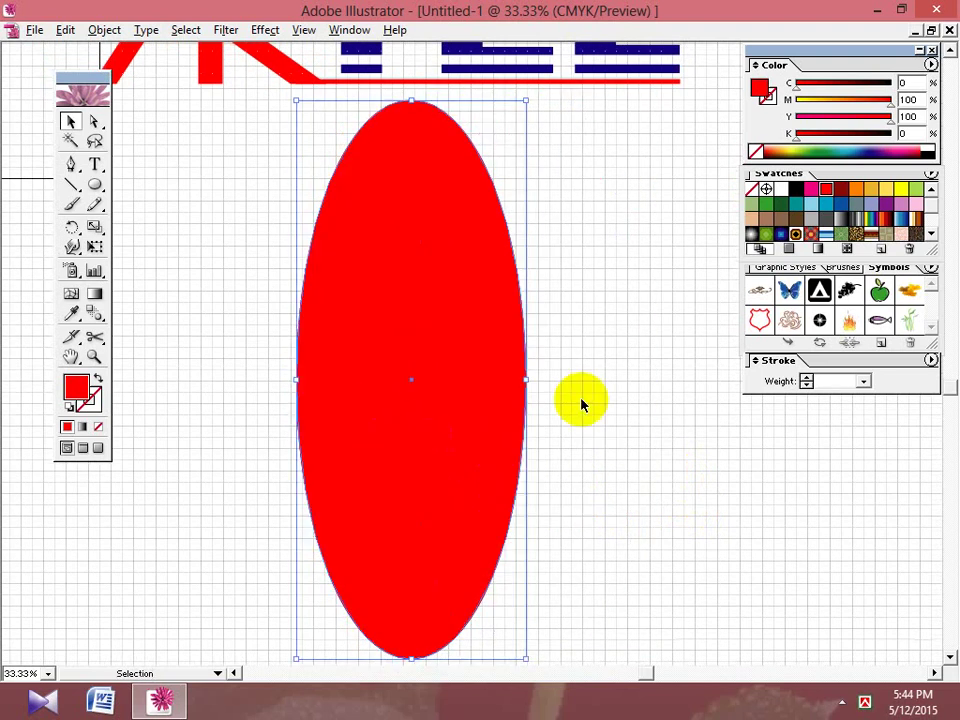
# Shrink the red ellipse evenly about its centre so a thin dark blue rim surrounds it.
pyautogui.click(504, 381)
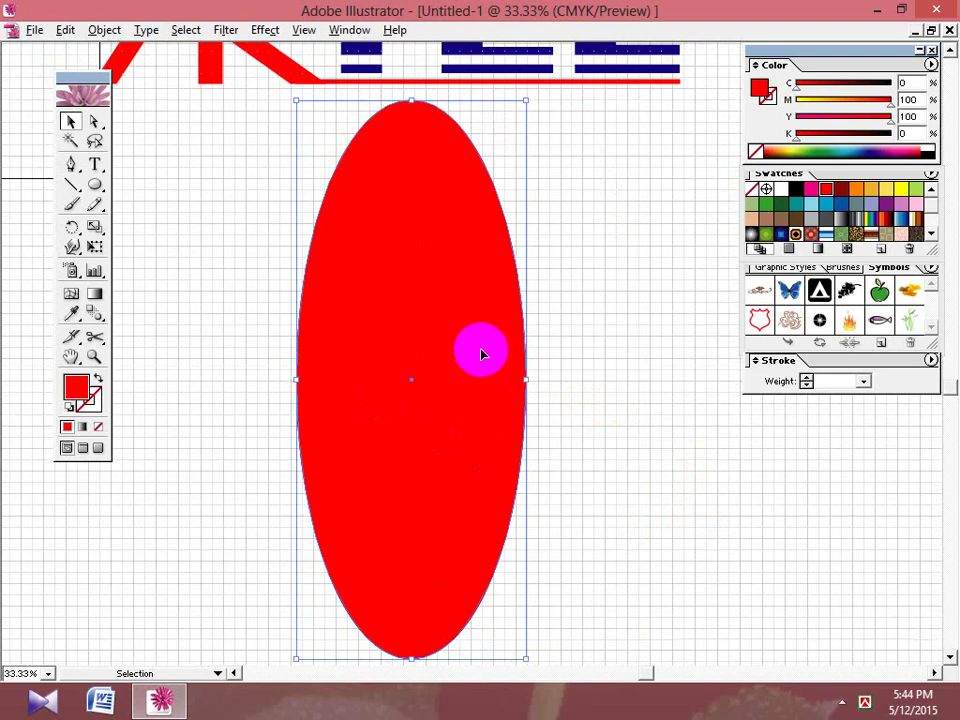
pyautogui.click(349, 474)
pyautogui.click(371, 480)
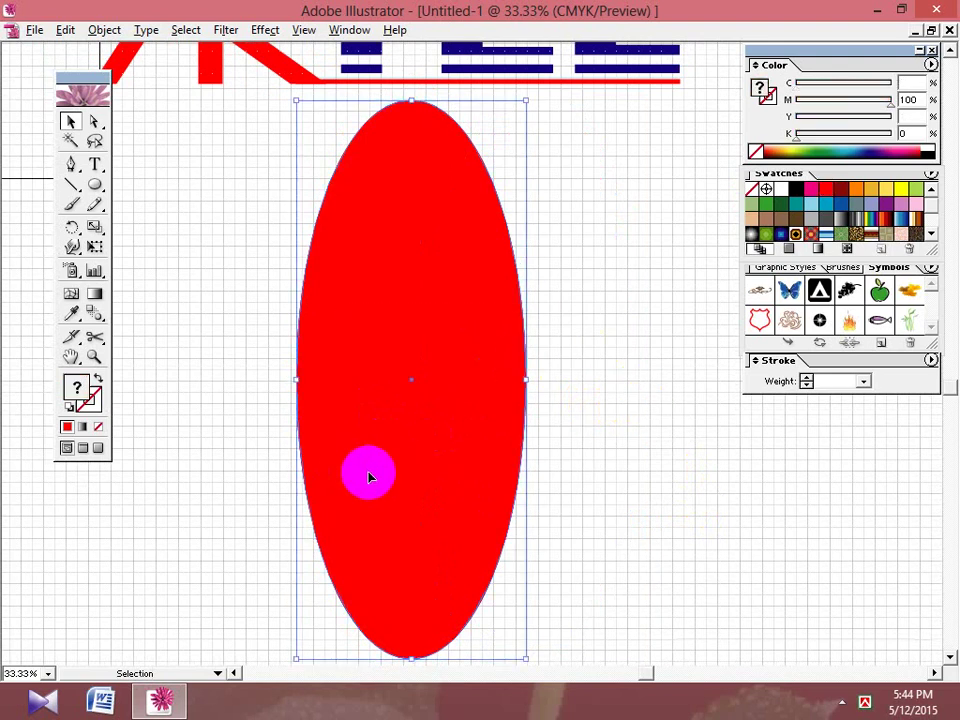
pyautogui.click(658, 471)
pyautogui.click(491, 421)
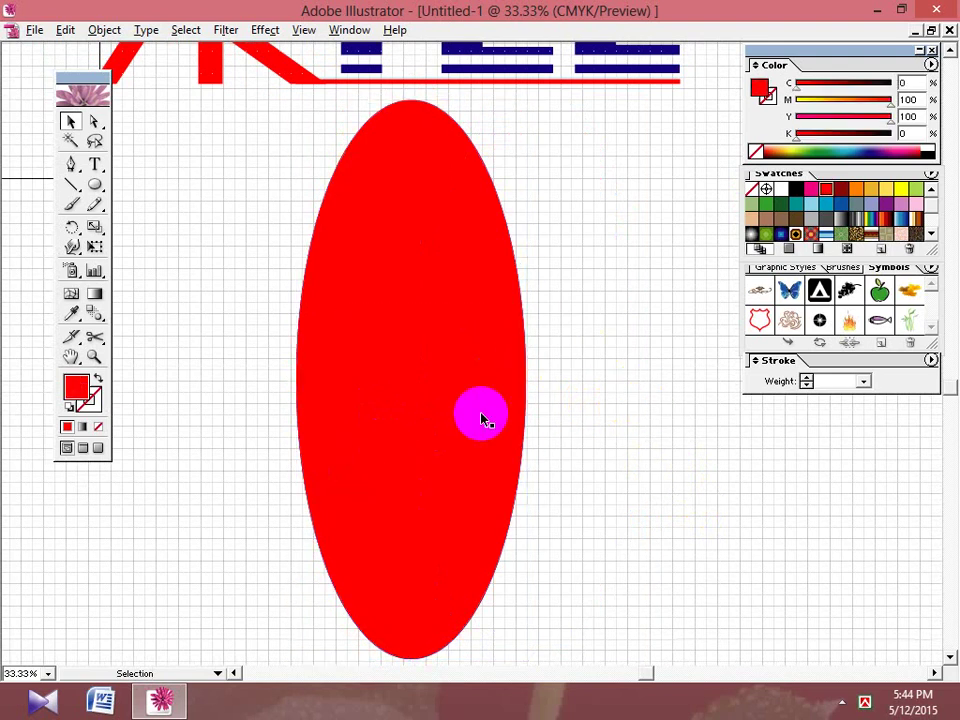
pyautogui.click(483, 419)
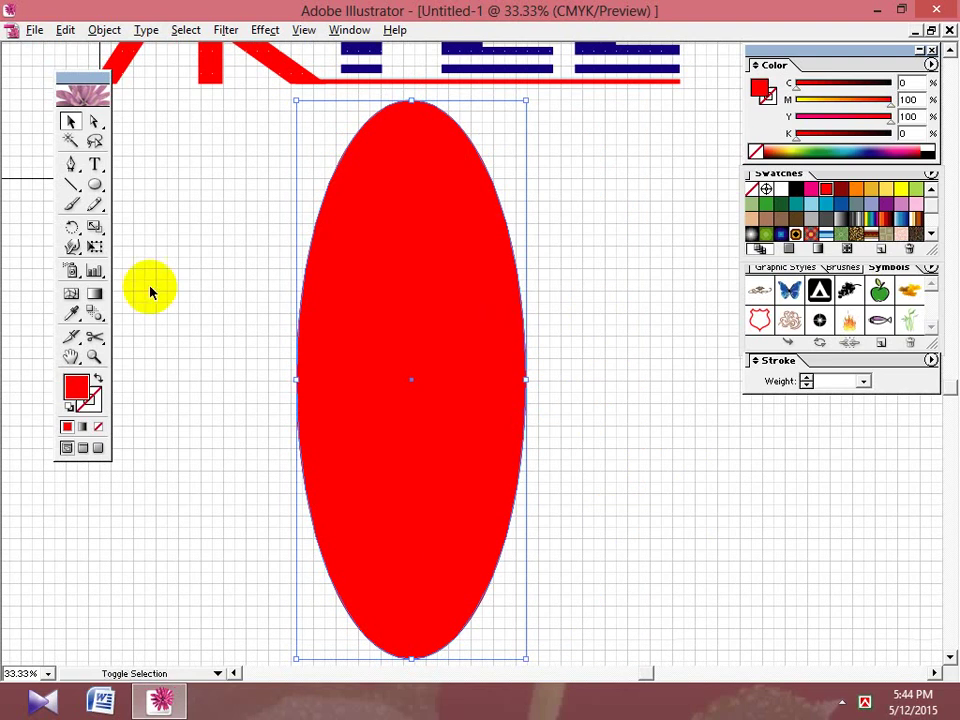
pyautogui.moveTo(527, 101); pyautogui.dragTo(521, 112)
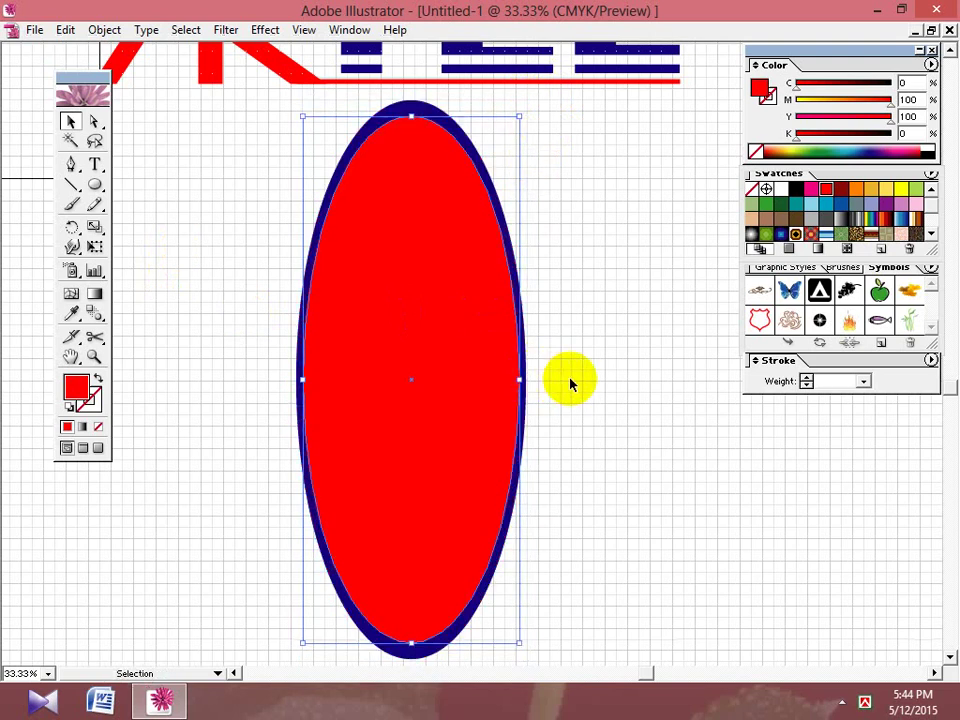
pyautogui.click(521, 385)
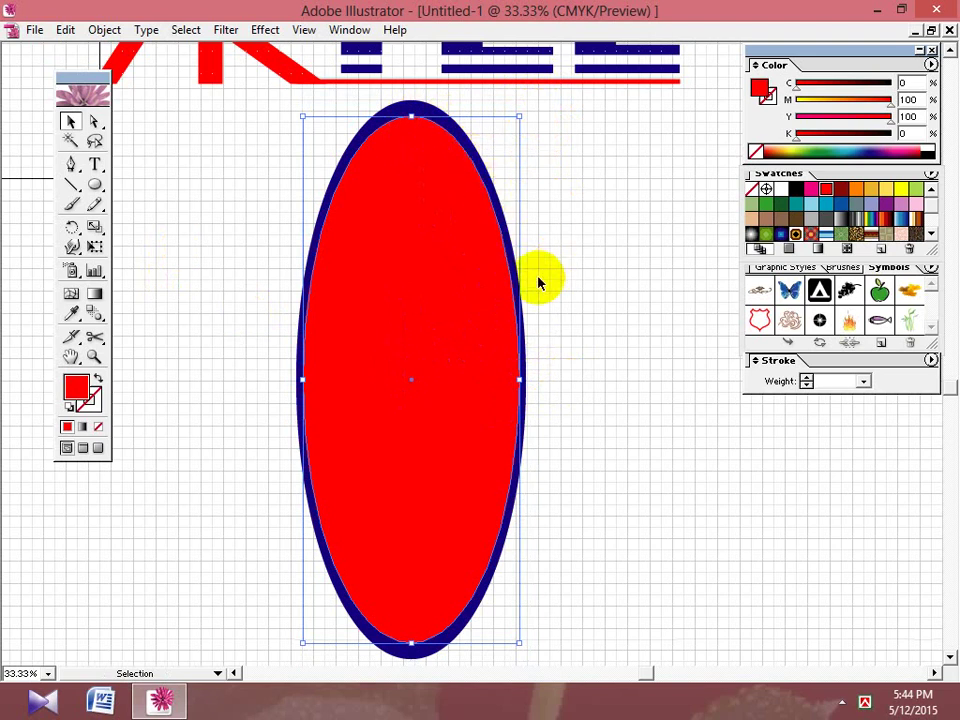
# Divide the dark blue ellipse with the red one using Divide Objects Below and delete the inner piece to leave a ring.
pyautogui.click(404, 303)
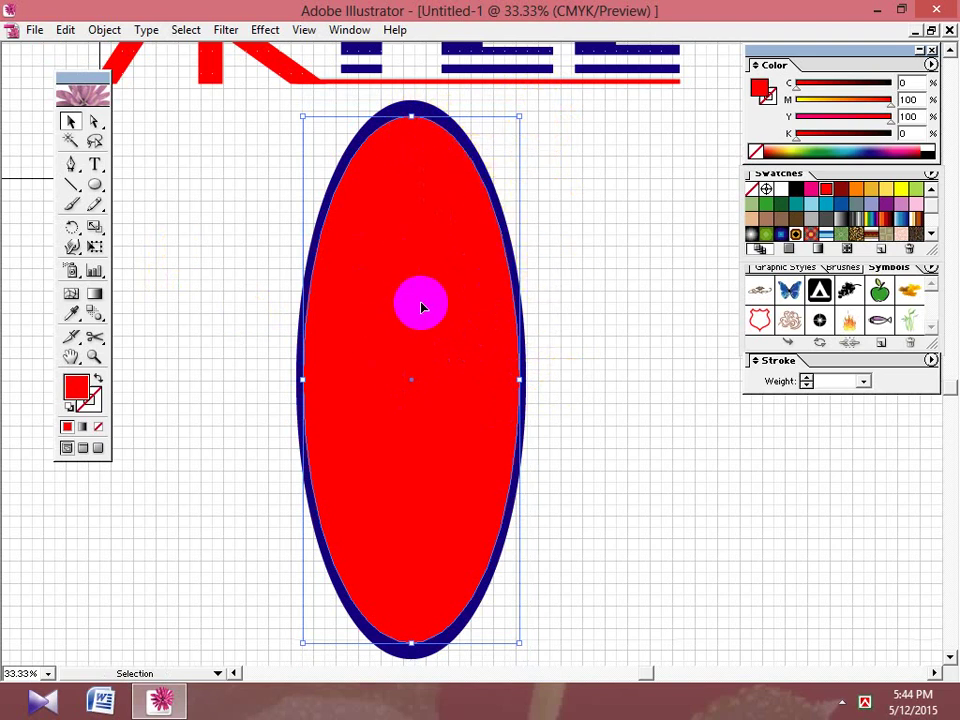
pyautogui.click(104, 30)
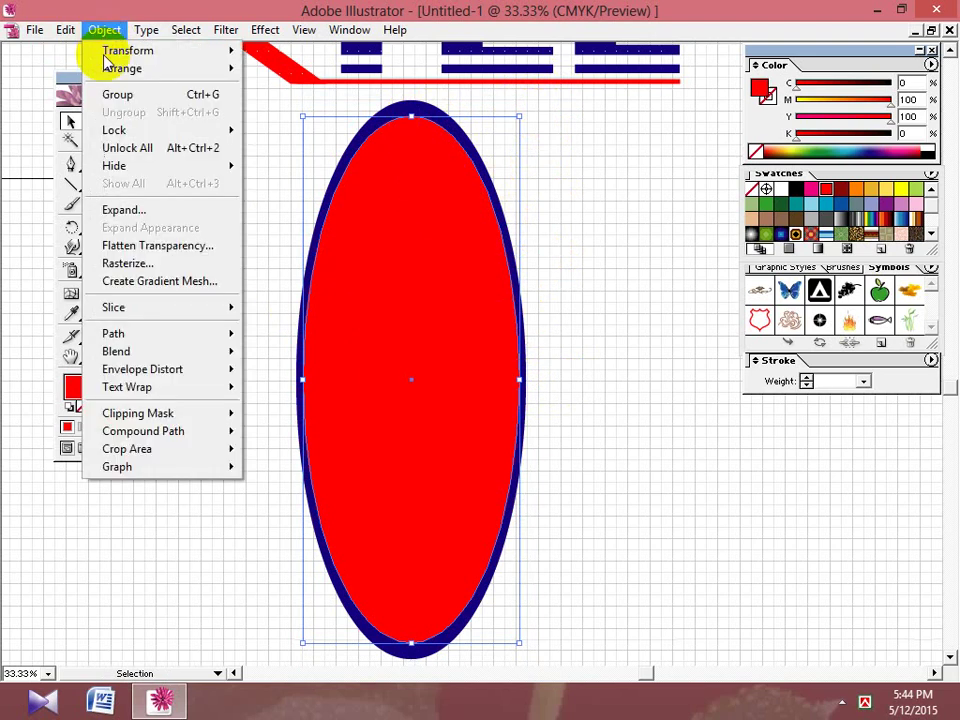
pyautogui.moveTo(182, 336)
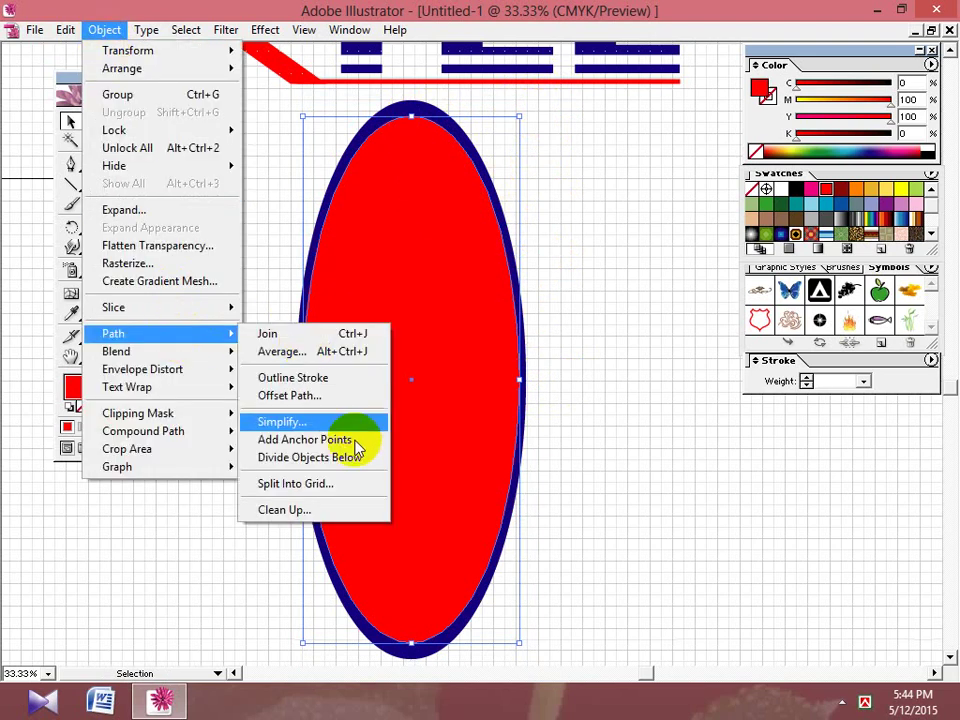
pyautogui.click(352, 458)
pyautogui.click(615, 437)
pyautogui.click(461, 448)
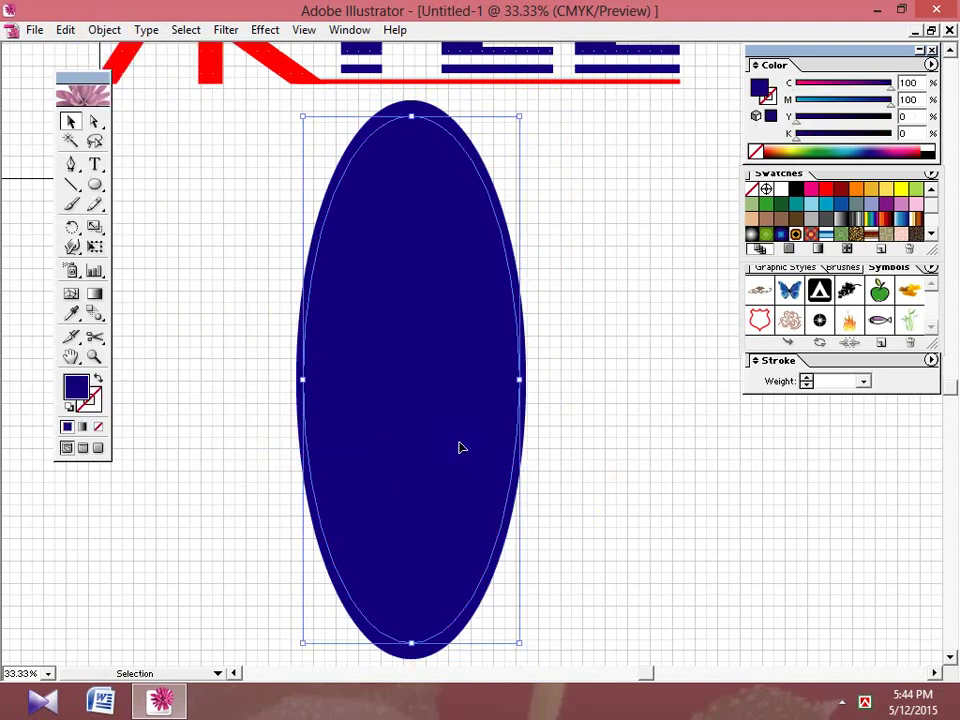
pyautogui.press('Delete')
# Scale the blue ring down and move it up beside the lower part of the AK letters.
pyautogui.press('space')
pyautogui.moveTo(535, 268); pyautogui.dragTo(557, 336)
pyautogui.click(528, 300)
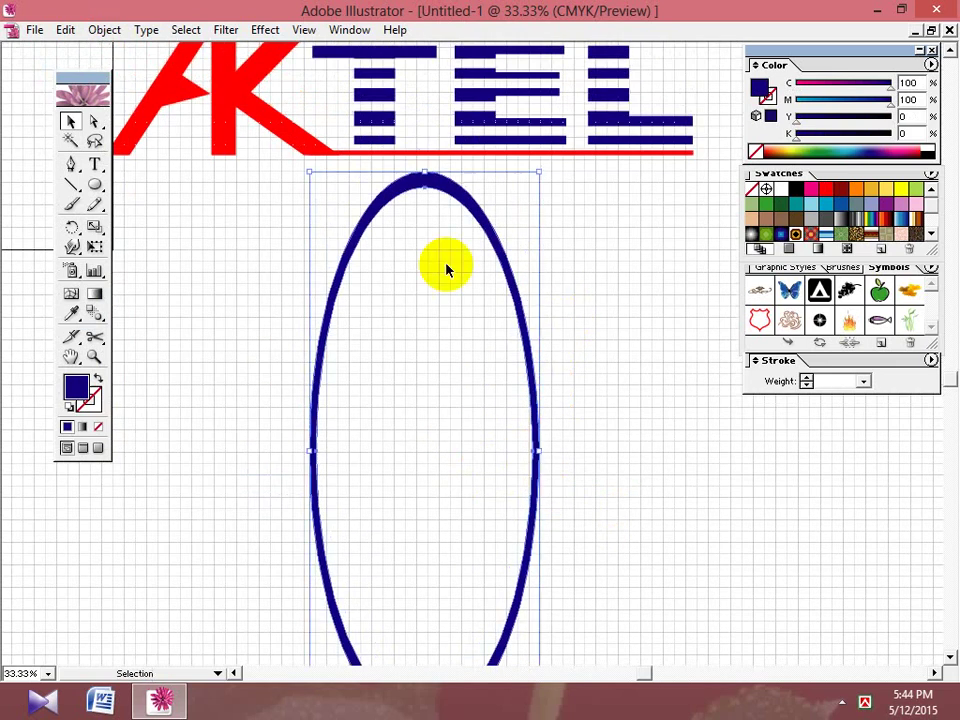
pyautogui.moveTo(539, 173); pyautogui.dragTo(472, 381)
pyautogui.moveTo(443, 427); pyautogui.dragTo(262, 108)
# Tilt the blue ring to the right and position it diagonally across the AK monogram.
pyautogui.press('space')
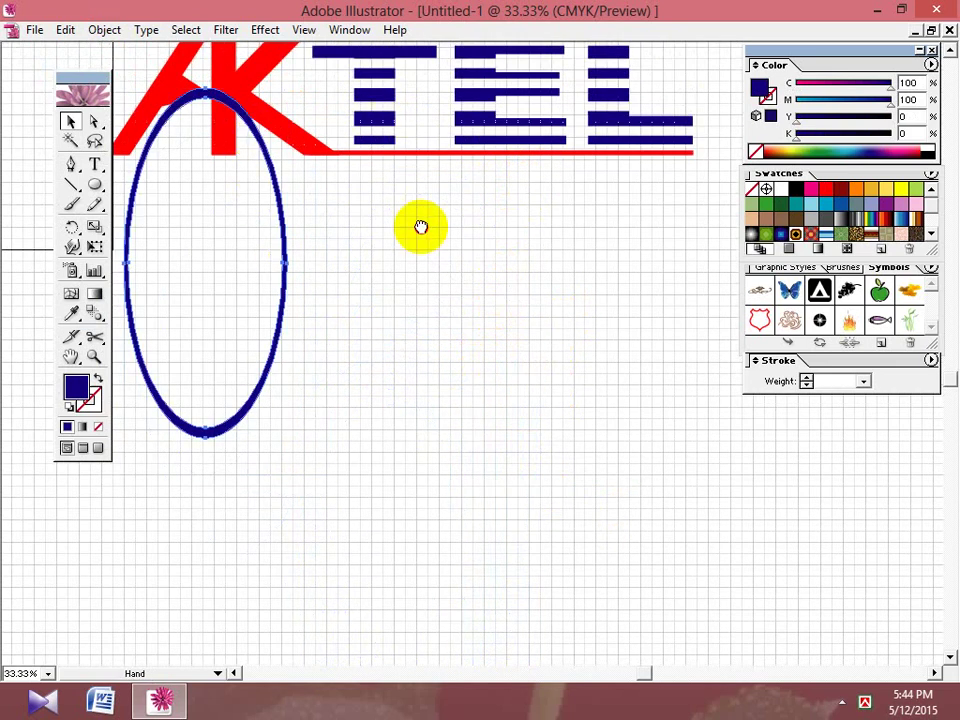
pyautogui.moveTo(422, 225); pyautogui.dragTo(426, 461)
pyautogui.moveTo(350, 455); pyautogui.dragTo(382, 276)
pyautogui.moveTo(407, 200); pyautogui.dragTo(306, 386)
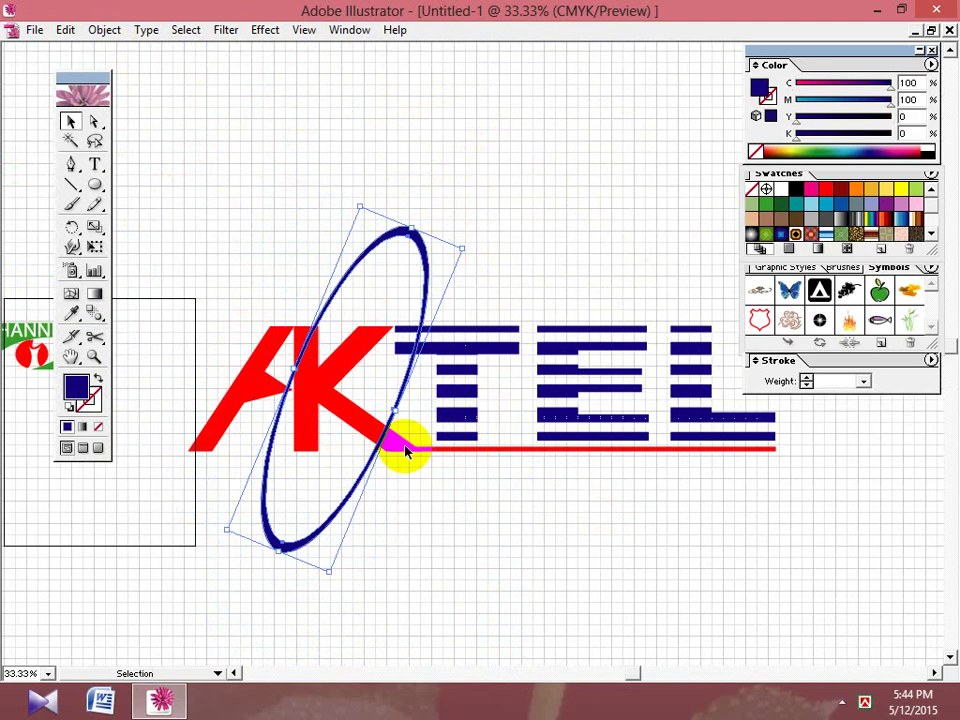
# Narrow and slightly shorten the tilted ring, fine-tuning its sides so it passes between the A and K and meets the K's upper corner.
pyautogui.moveTo(395, 412); pyautogui.dragTo(362, 414)
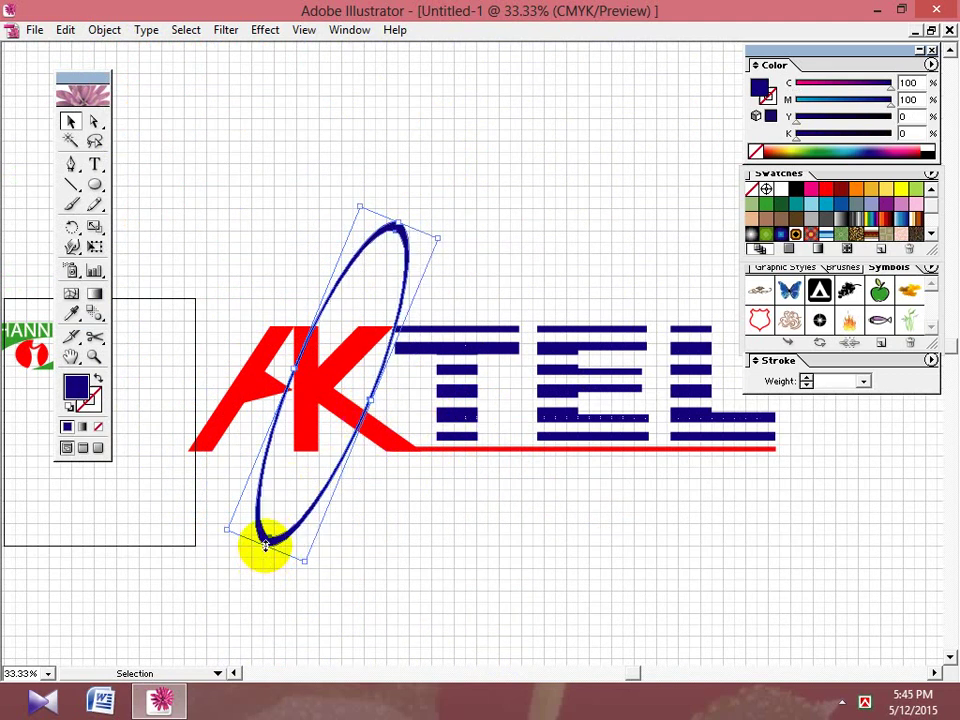
pyautogui.moveTo(265, 545); pyautogui.dragTo(381, 546)
pyautogui.moveTo(426, 478); pyautogui.dragTo(419, 539)
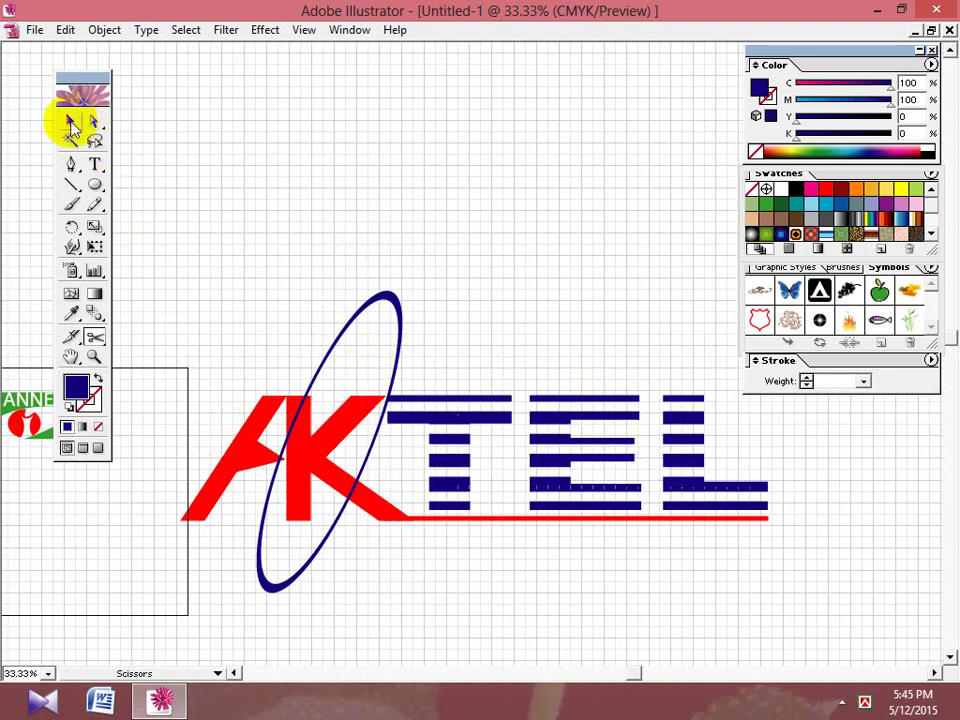
pyautogui.click(72, 122)
pyautogui.click(339, 390)
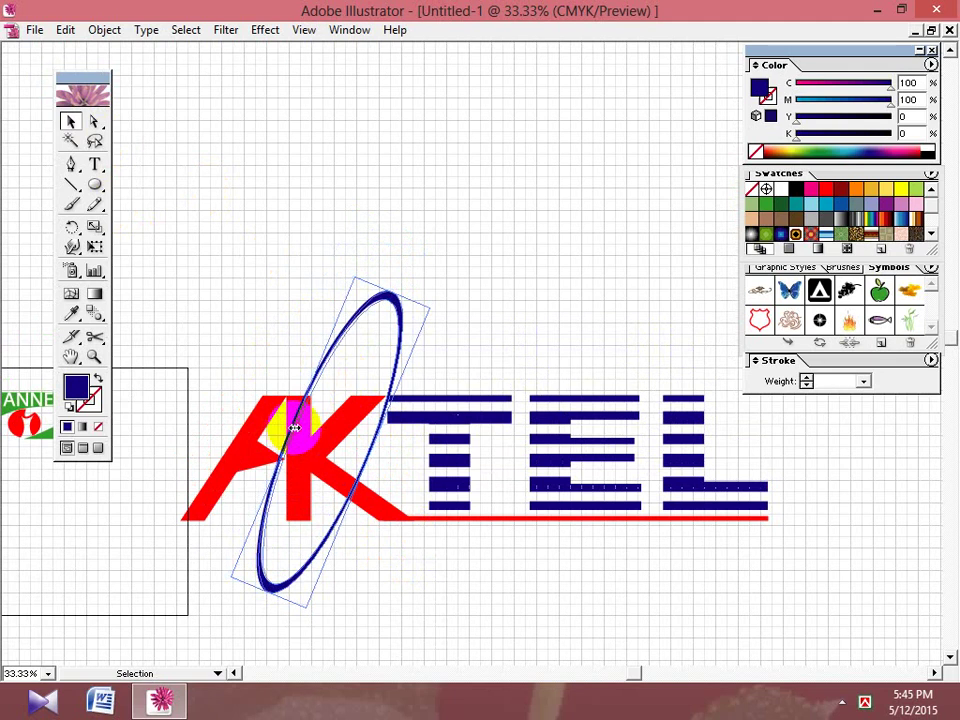
pyautogui.click(420, 343)
pyautogui.click(345, 386)
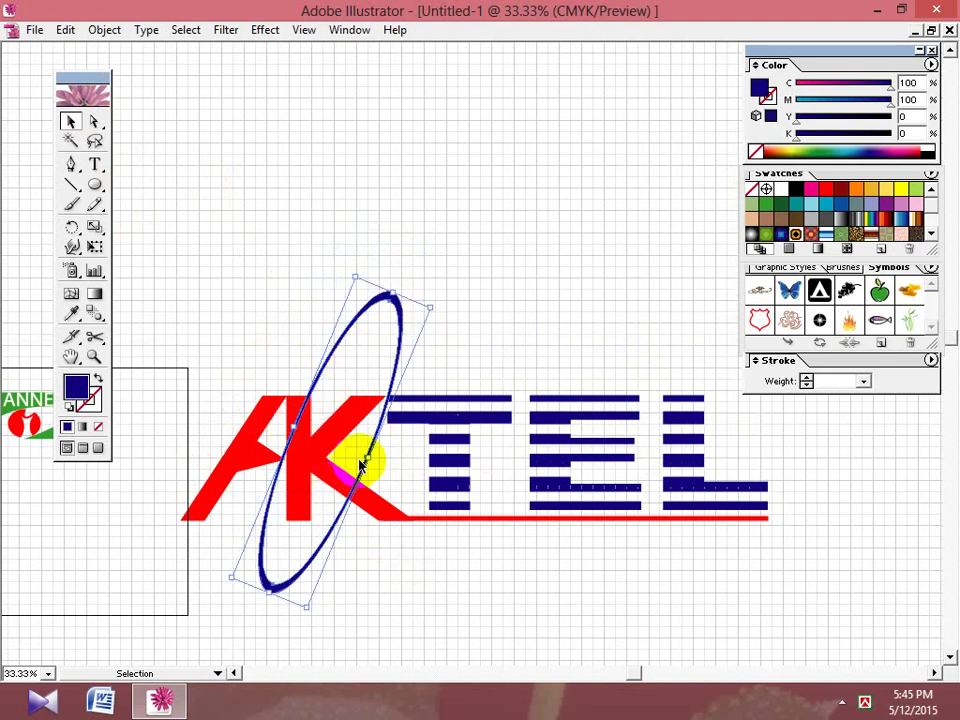
pyautogui.moveTo(368, 459); pyautogui.dragTo(365, 460)
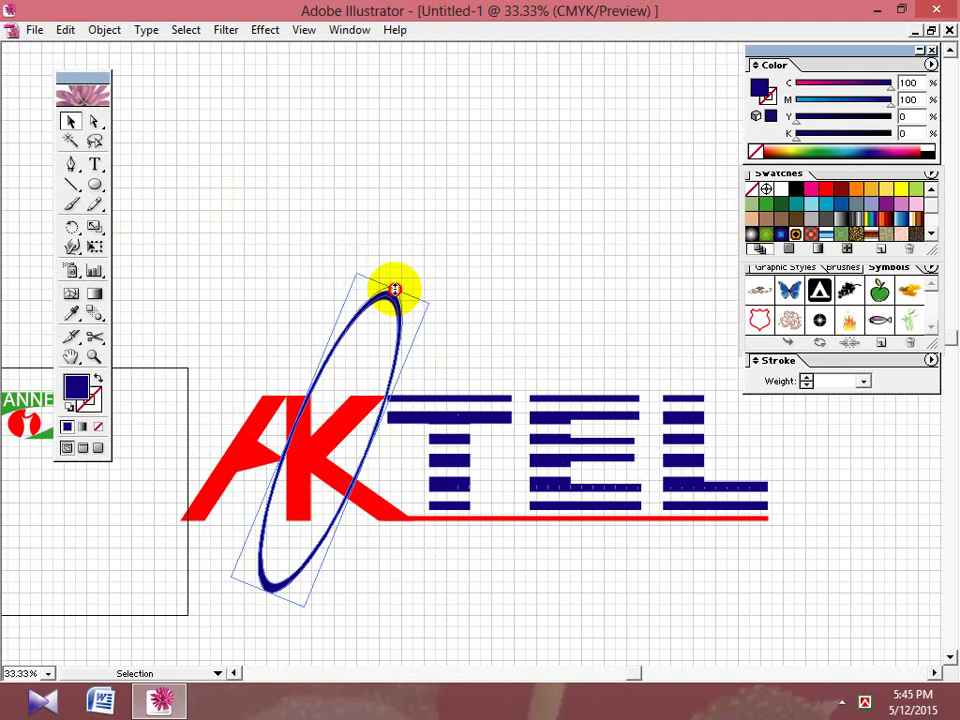
pyautogui.click(347, 376)
pyautogui.click(302, 435)
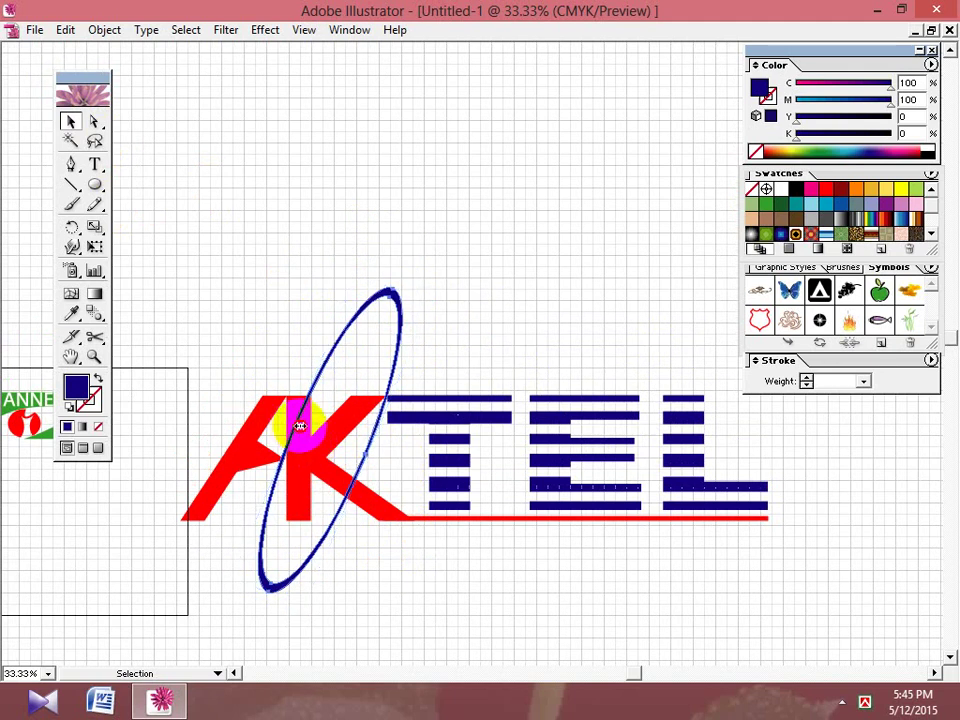
pyautogui.click(414, 583)
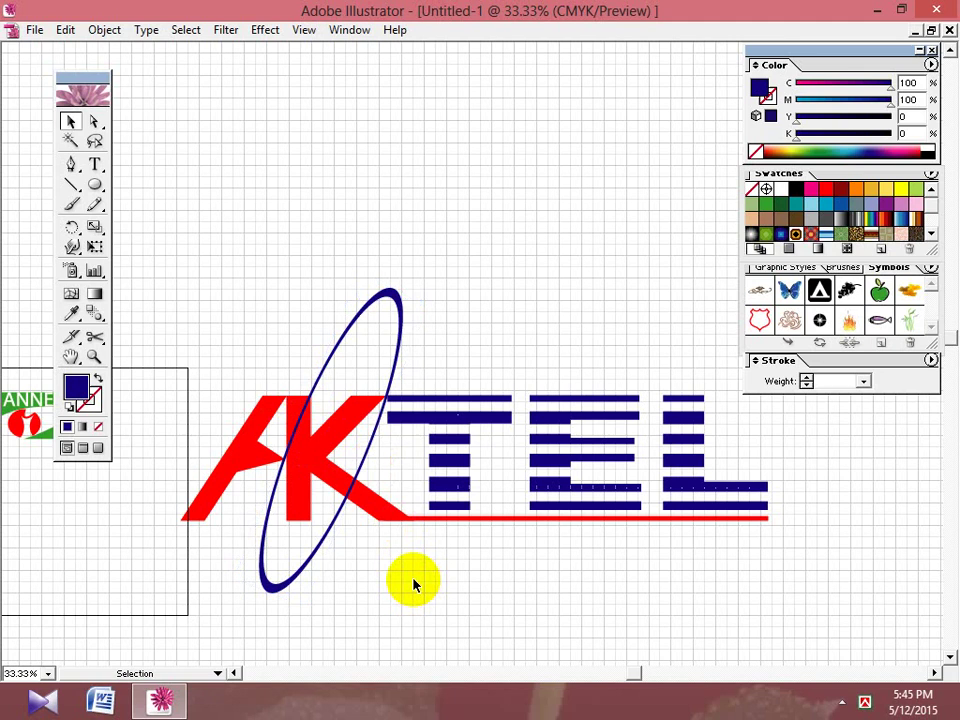
# Draw a short horizontal Pen line across the ring's left side at the K's top edge and divide the ring with it.
pyautogui.hotkey('ctrl', '=')
pyautogui.hotkey('ctrl', '=')
pyautogui.moveTo(418, 557); pyautogui.dragTo(413, 291)
pyautogui.click(70, 164)
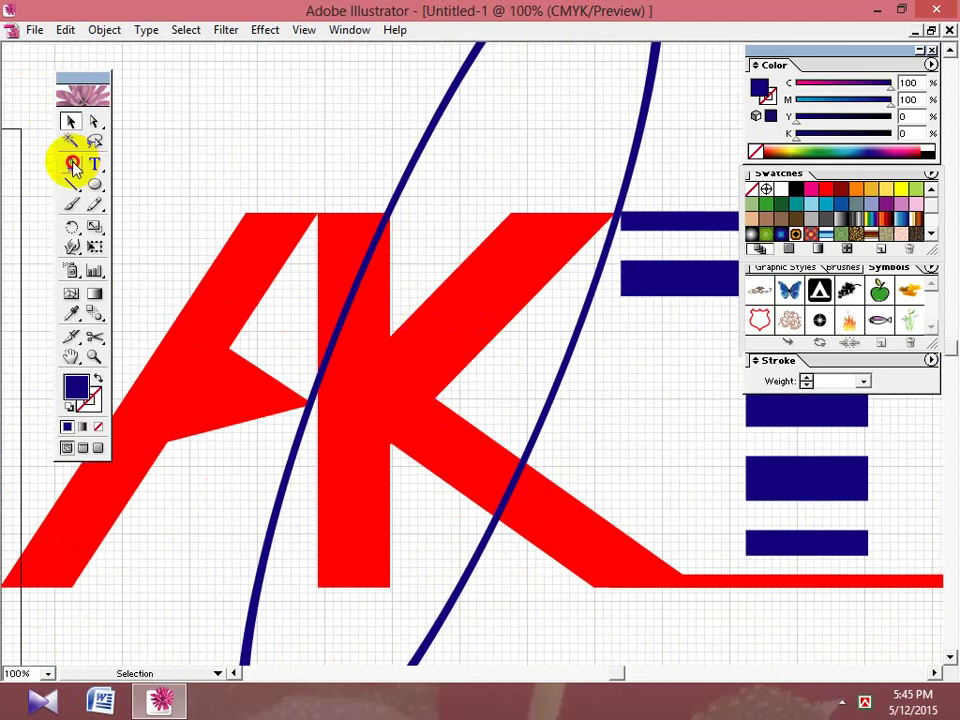
pyautogui.moveTo(268, 214); pyautogui.dragTo(345, 222)
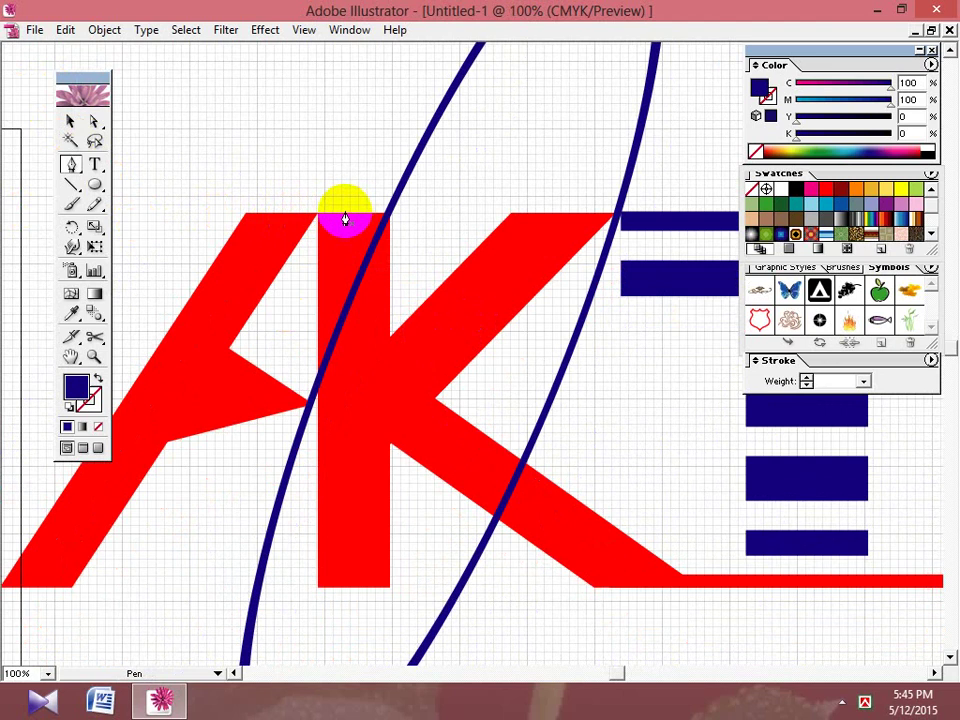
pyautogui.moveTo(345, 222); pyautogui.dragTo(346, 222)
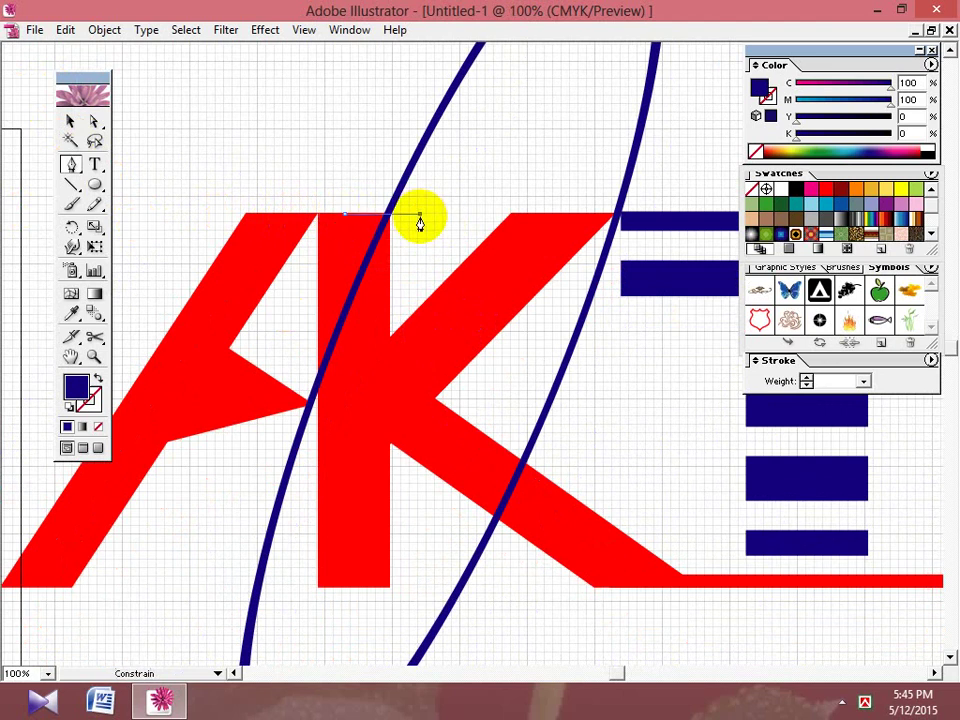
pyautogui.click(70, 121)
pyautogui.click(364, 197)
pyautogui.moveTo(428, 204); pyautogui.dragTo(416, 225)
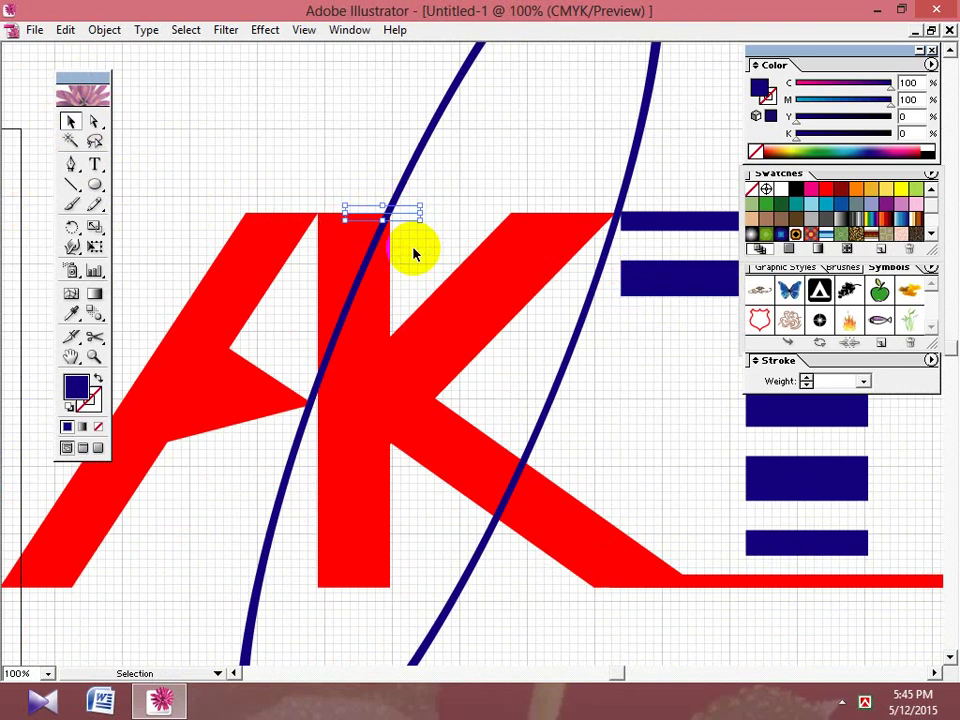
pyautogui.click(106, 32)
pyautogui.moveTo(150, 333)
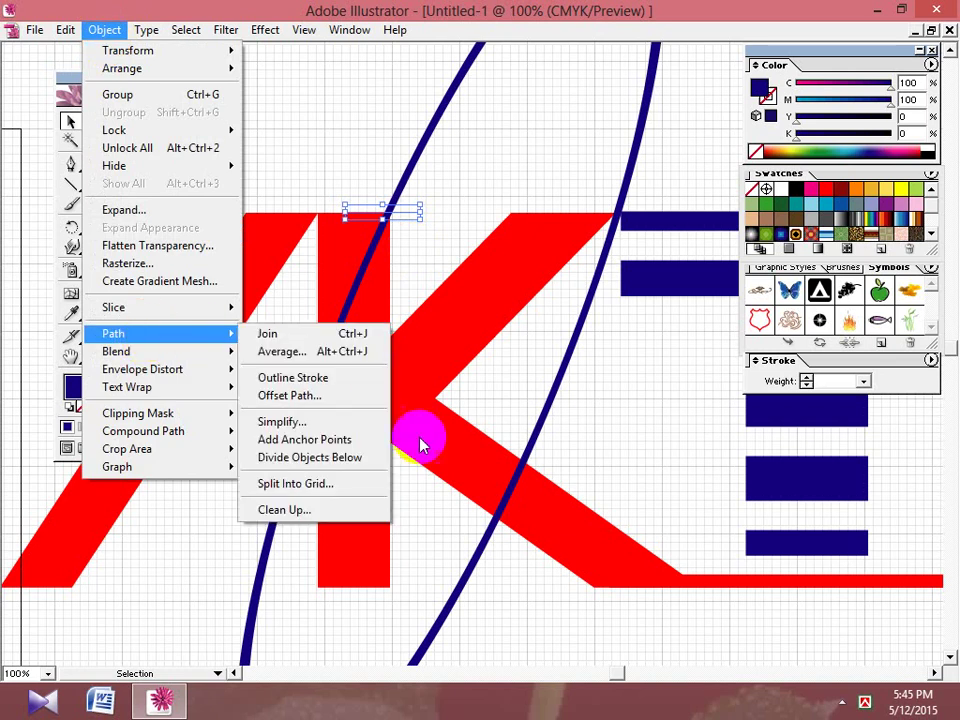
pyautogui.click(369, 456)
# Draw a short slanted Pen line across the ring's lower left side below the letters and divide the ring with it.
pyautogui.moveTo(508, 401); pyautogui.dragTo(374, 451)
pyautogui.click(68, 163)
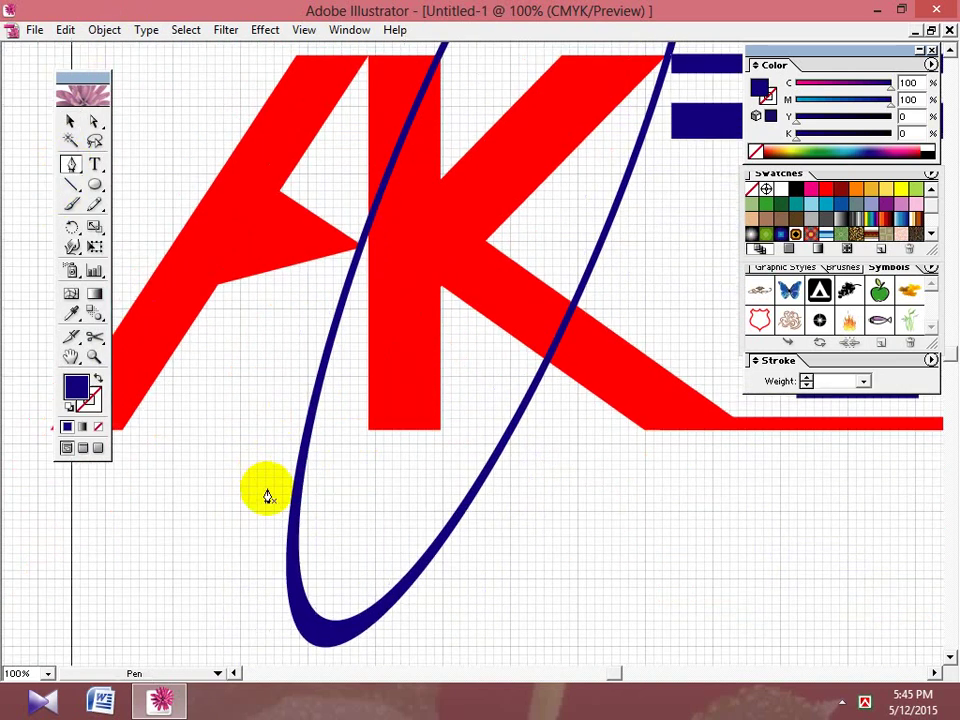
pyautogui.click(309, 531)
pyautogui.click(279, 478)
pyautogui.click(70, 120)
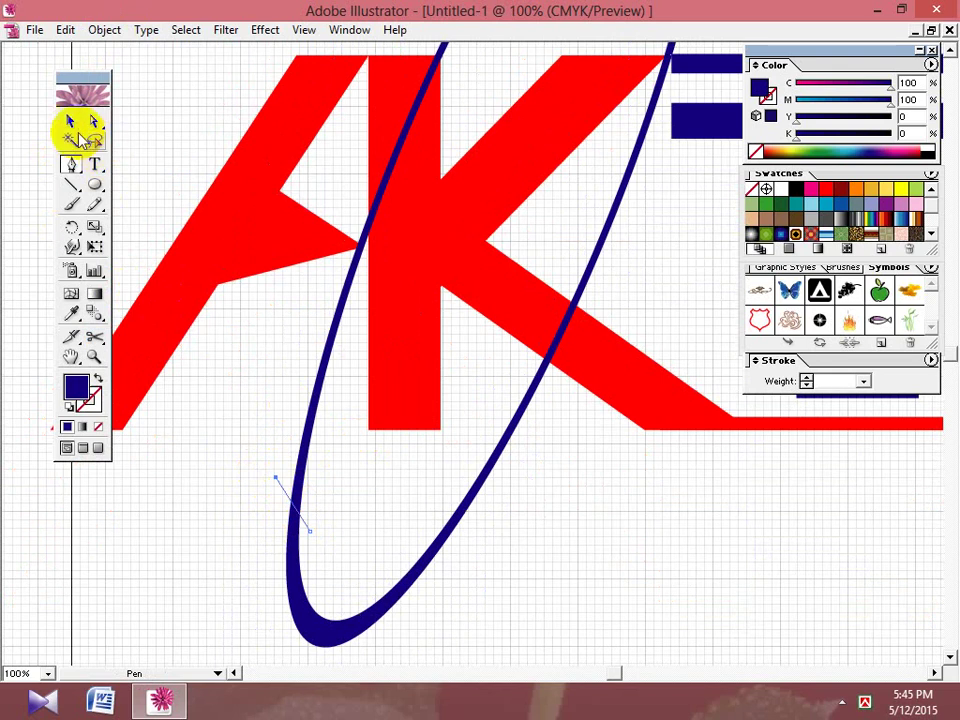
pyautogui.click(105, 30)
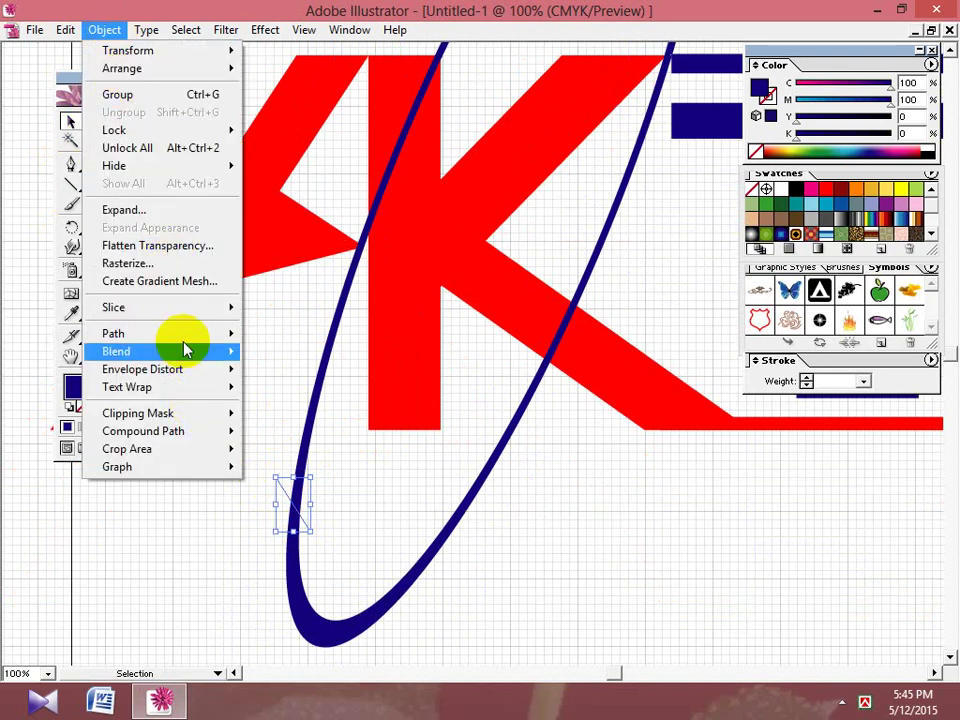
pyautogui.moveTo(193, 336)
pyautogui.click(335, 458)
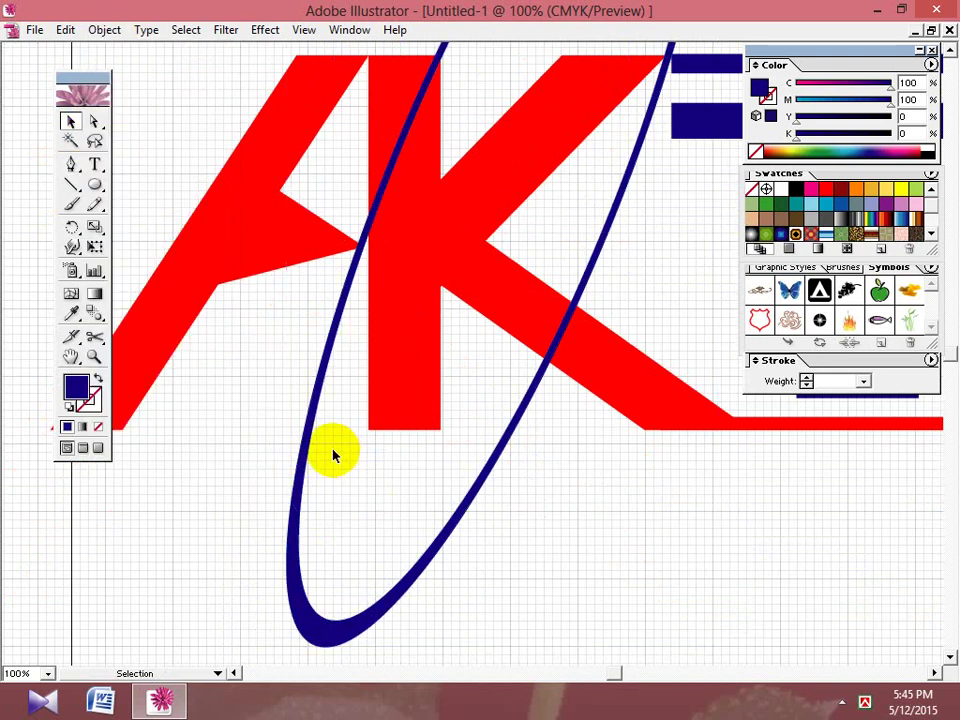
# Delete the ring segment between the two cuts so the left side of the orbit is open over the AK letters.
pyautogui.click(300, 454)
pyautogui.press('Delete')
pyautogui.moveTo(371, 501); pyautogui.dragTo(366, 544)
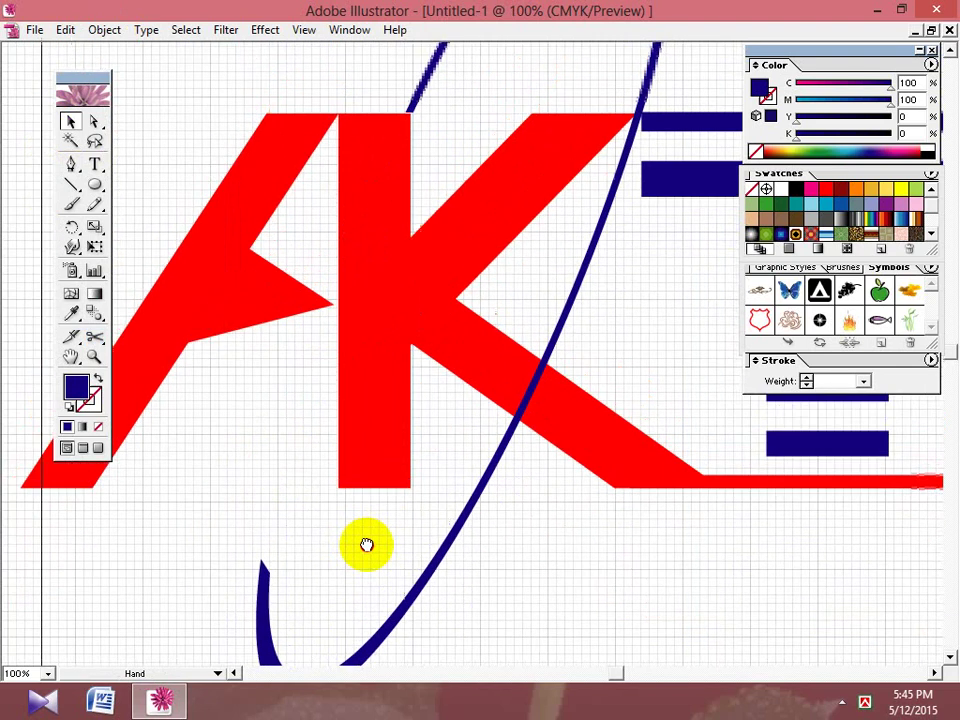
pyautogui.hotkey('ctrl', '-')
pyautogui.hotkey('ctrl', '-')
pyautogui.hotkey('ctrl', '-')
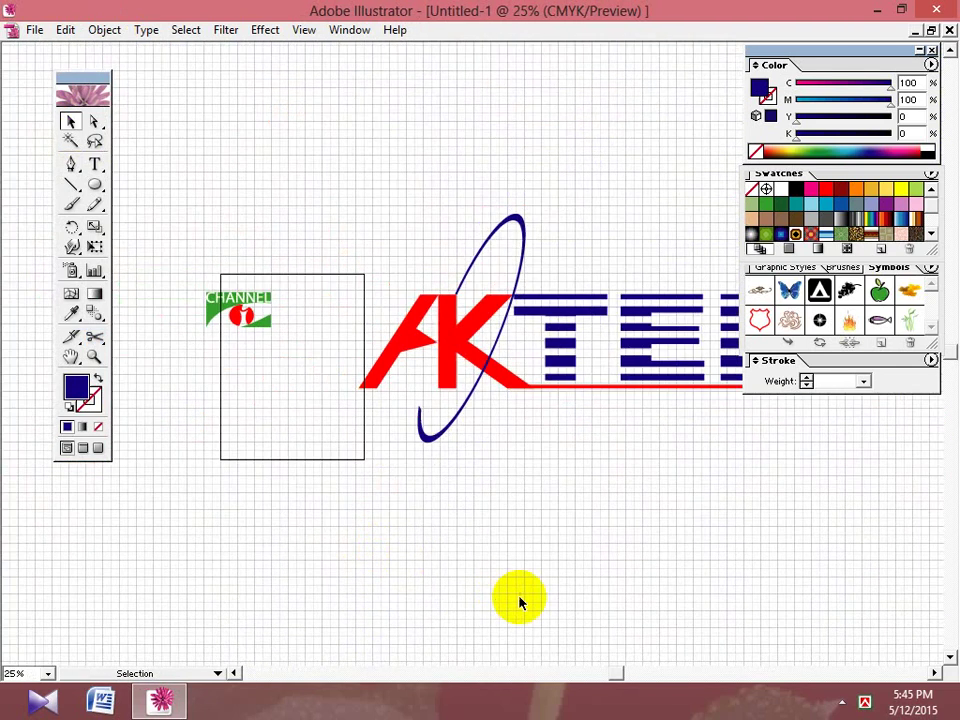
pyautogui.moveTo(519, 600); pyautogui.dragTo(404, 586)
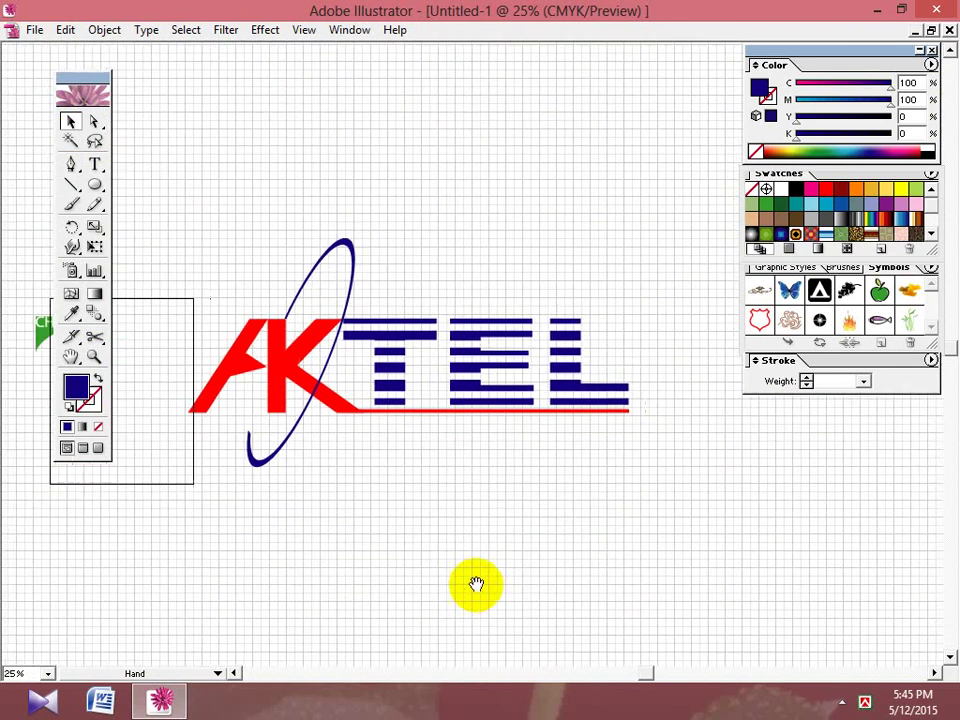
pyautogui.press('v')
pyautogui.moveTo(639, 311); pyautogui.dragTo(193, 437)
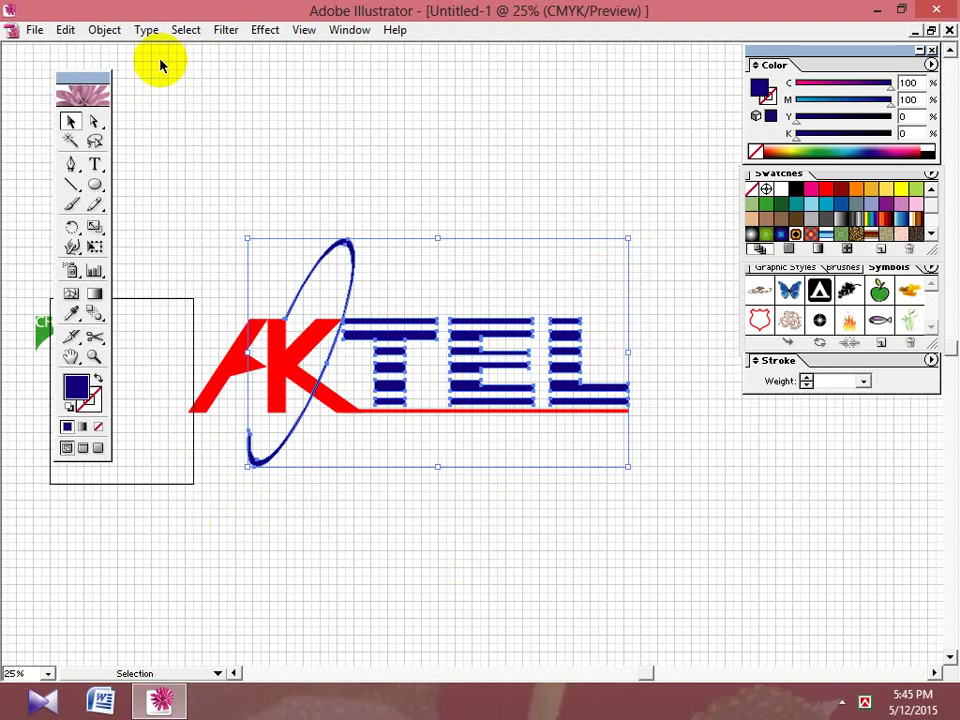
pyautogui.click(105, 40)
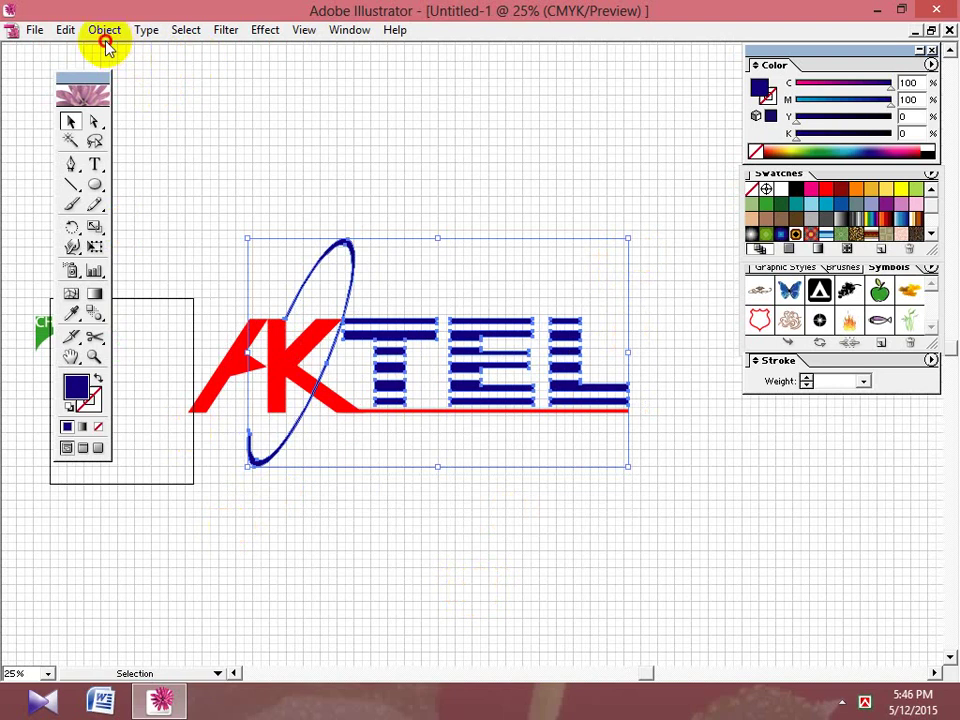
pyautogui.click(355, 205)
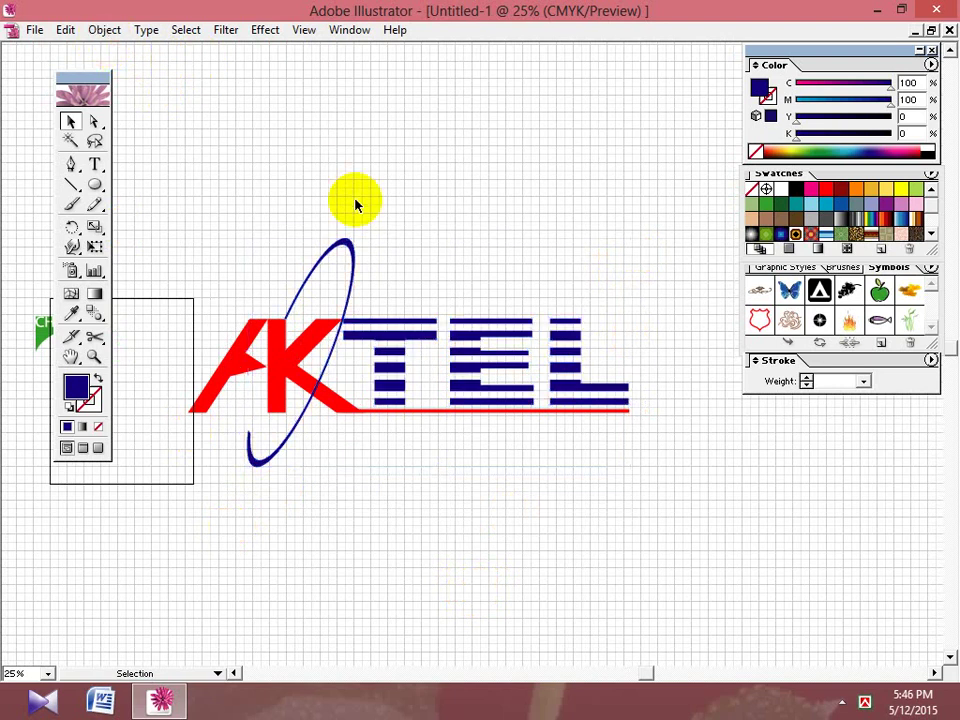
# Group all parts of the AKTEL logo, including the letters, the underline and the orbit.
pyautogui.moveTo(679, 217); pyautogui.dragTo(167, 538)
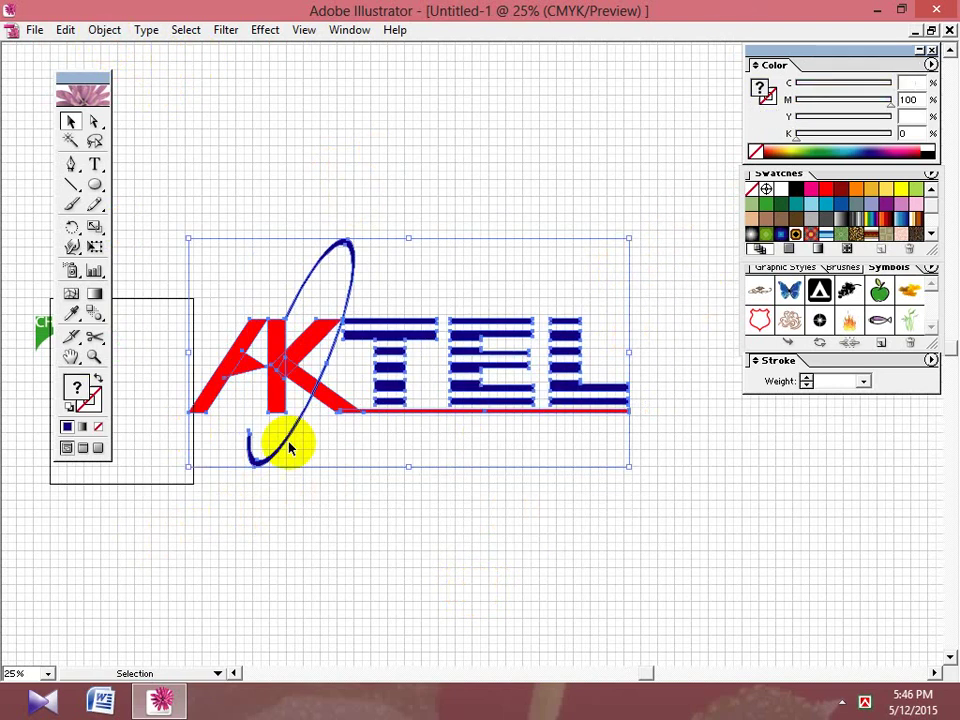
pyautogui.rightClick(385, 289)
pyautogui.click(465, 346)
pyautogui.click(499, 491)
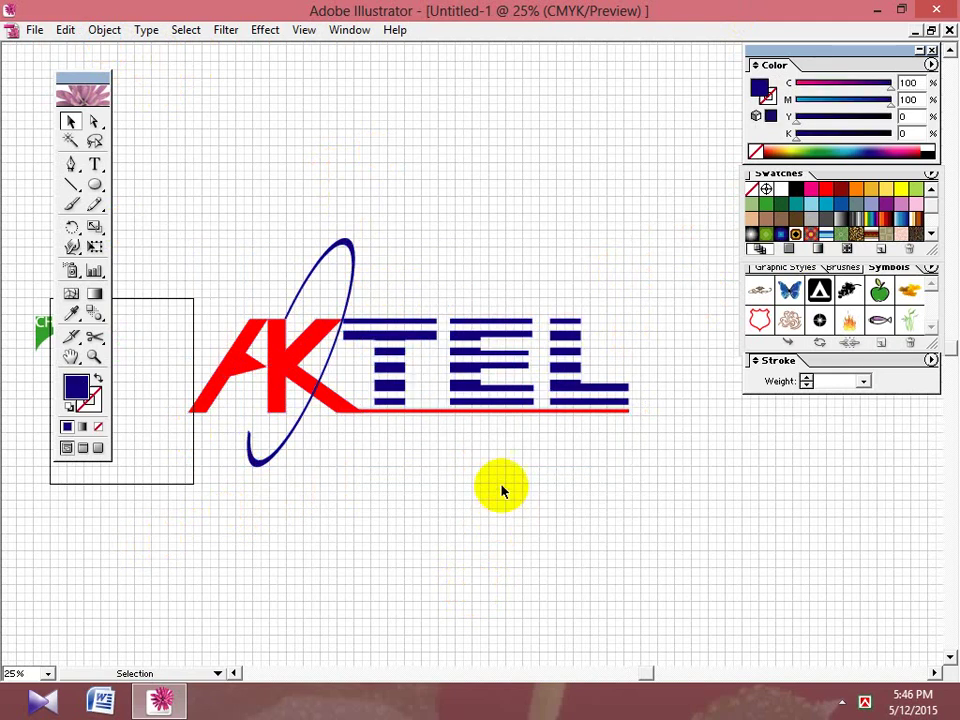
# Move the grouped AKTEL logo onto the artboard and scale it down proportionally to fit within the artboard's width.
pyautogui.click(408, 401)
pyautogui.moveTo(408, 401); pyautogui.dragTo(336, 434)
pyautogui.moveTo(467, 525); pyautogui.dragTo(561, 501)
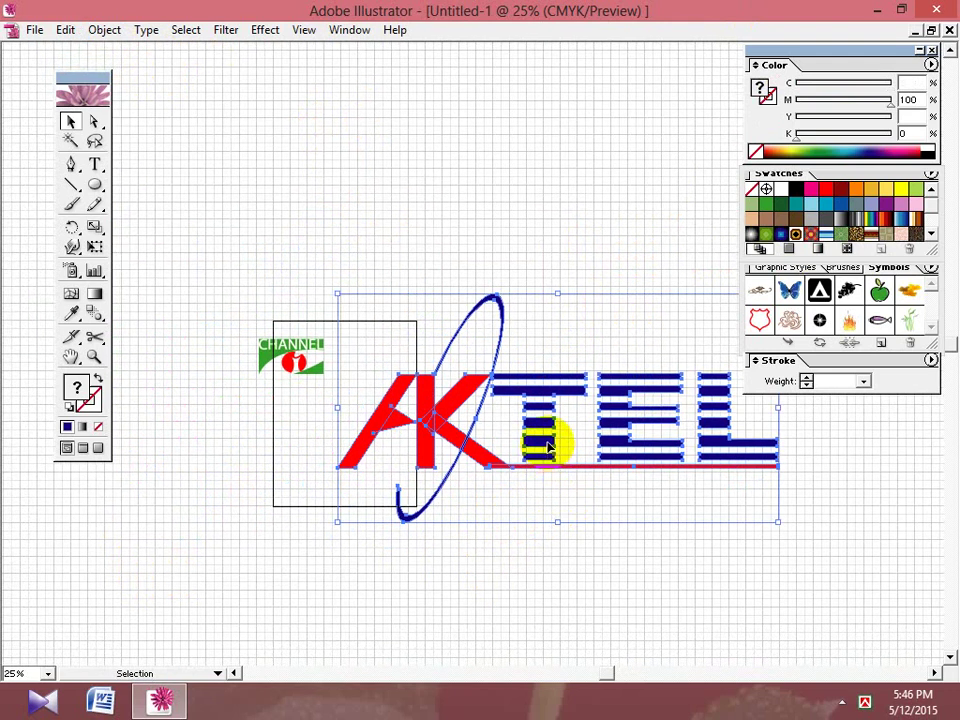
pyautogui.moveTo(548, 447); pyautogui.dragTo(378, 477)
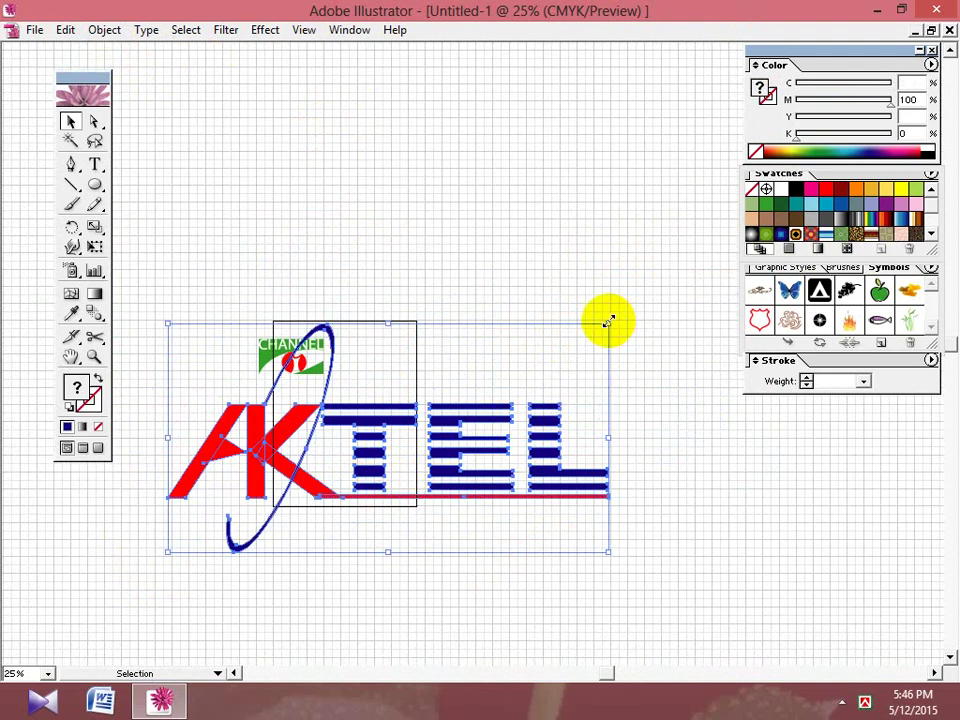
pyautogui.moveTo(609, 321); pyautogui.dragTo(448, 443)
pyautogui.moveTo(377, 446); pyautogui.dragTo(327, 466)
# Move the CHANNEL i logo onto the artboard, centred above the AKTEL logo with a clear gap between them.
pyautogui.moveTo(311, 380); pyautogui.dragTo(356, 414)
pyautogui.click(506, 450)
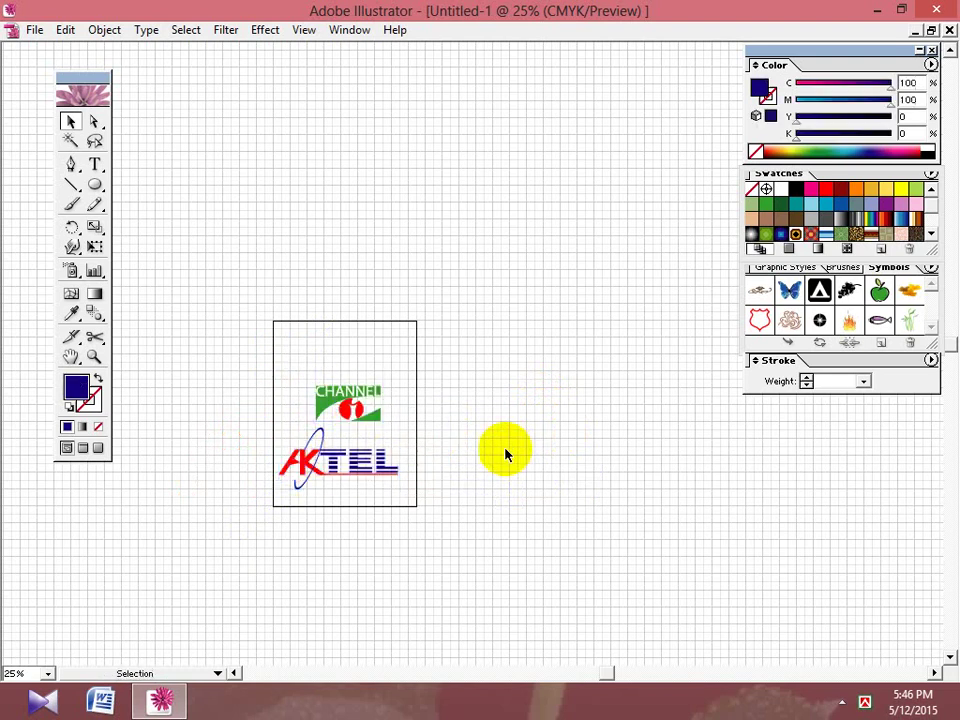
pyautogui.moveTo(506, 450); pyautogui.dragTo(541, 407)
pyautogui.click(439, 407)
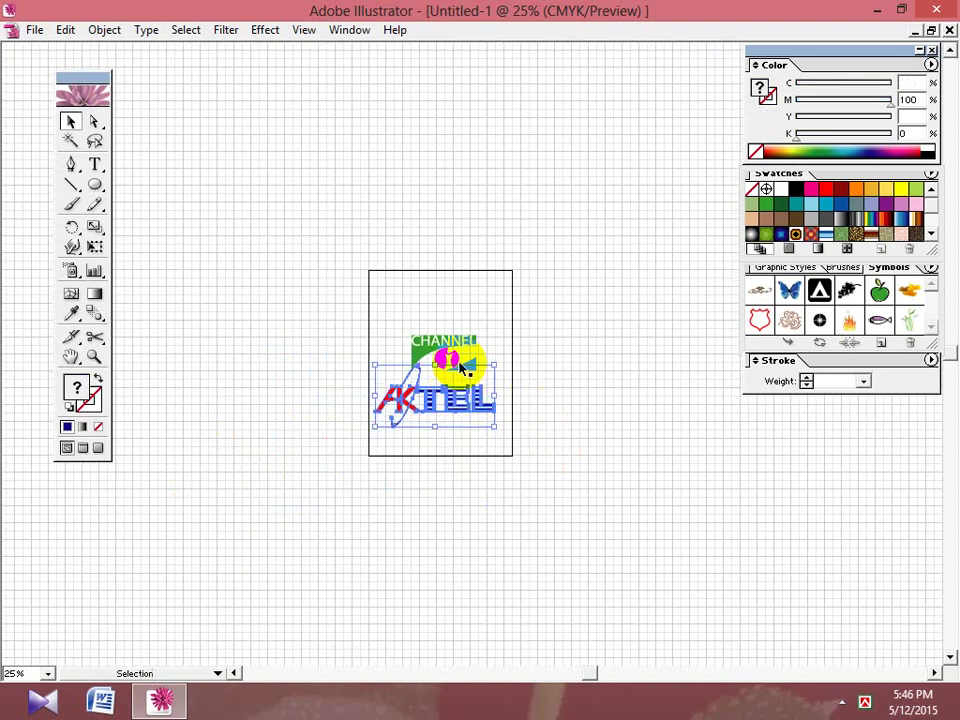
pyautogui.moveTo(453, 341); pyautogui.dragTo(453, 324)
pyautogui.click(594, 376)
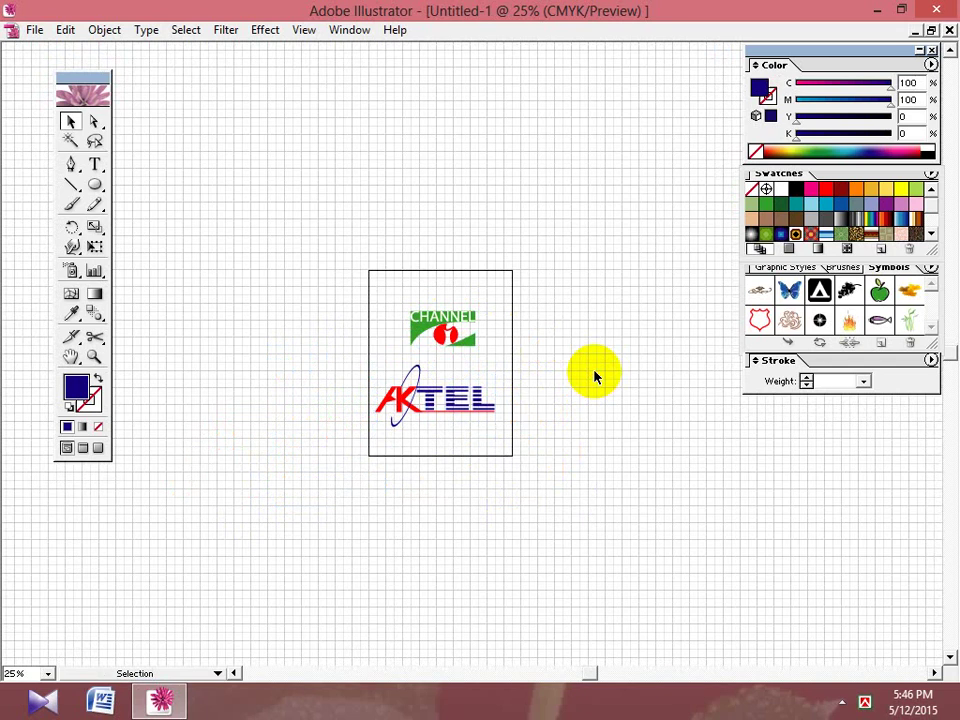
# Fine-tune the layout by lowering the CHANNEL i logo slightly and shifting the AKTEL logo a little up and to the right.
pyautogui.hotkey('ctrl', '+')
pyautogui.hotkey('ctrl', '+')
pyautogui.hotkey('ctrl', '+')
pyautogui.hotkey('ctrl', '+')
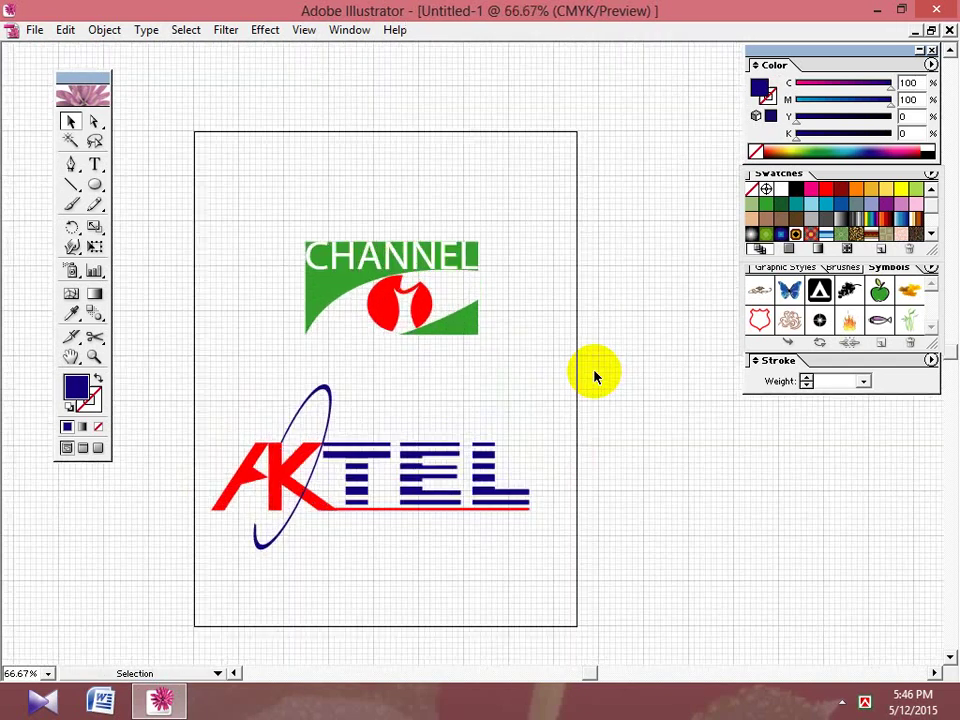
pyautogui.press('space')
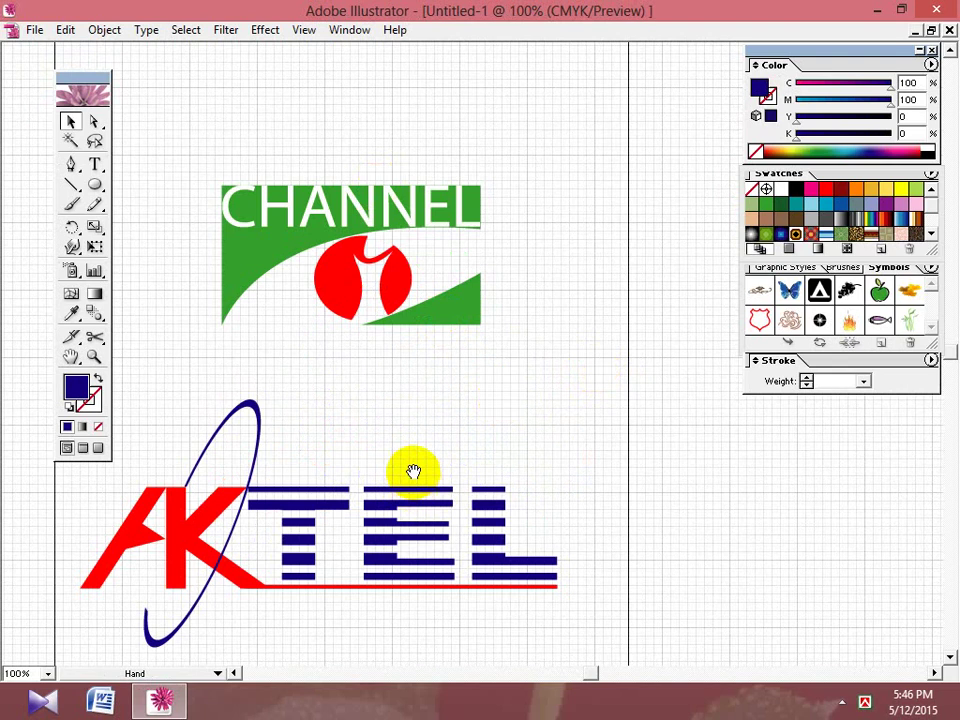
pyautogui.moveTo(414, 467); pyautogui.dragTo(465, 448)
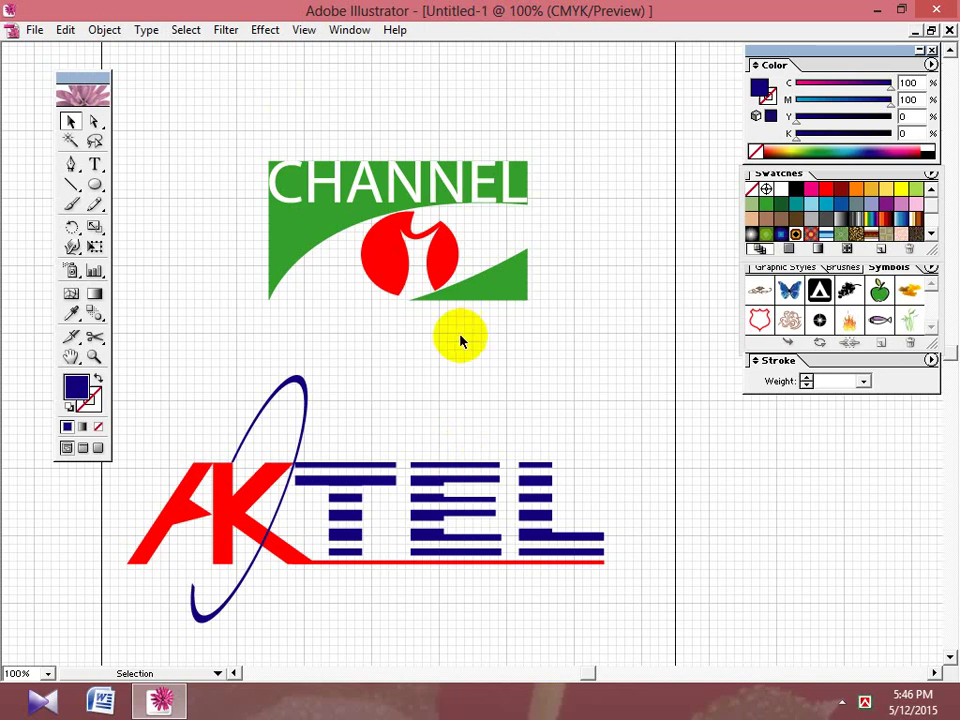
pyautogui.click(420, 257)
pyautogui.moveTo(400, 260); pyautogui.dragTo(400, 281)
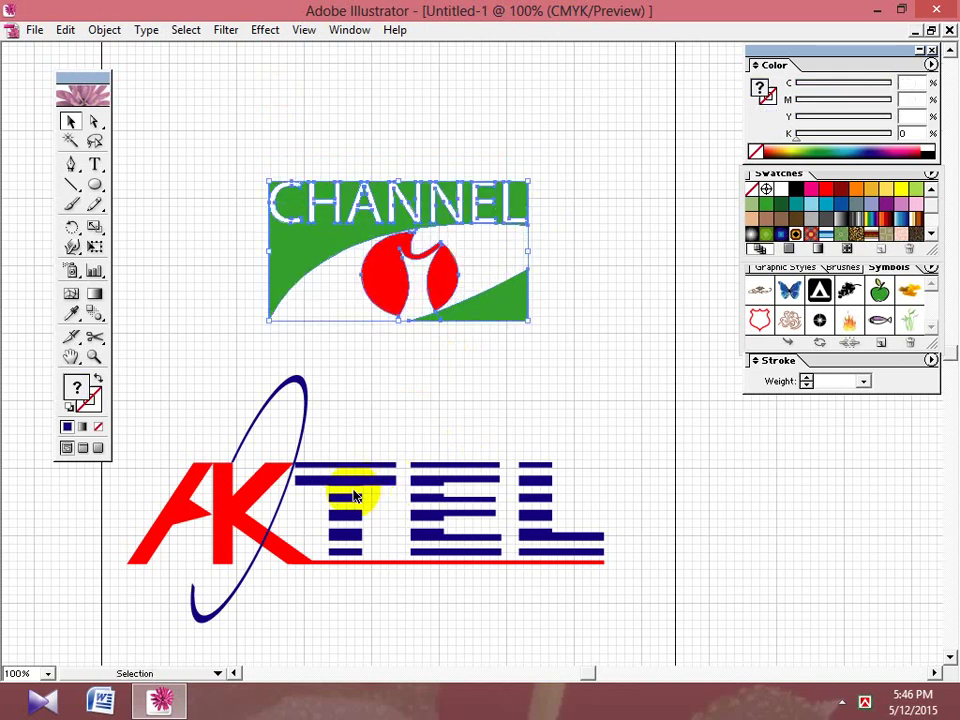
pyautogui.moveTo(355, 487)
pyautogui.mouseDown()
pyautogui.moveTo(360, 472)
pyautogui.moveTo(365, 480)
pyautogui.mouseUp()
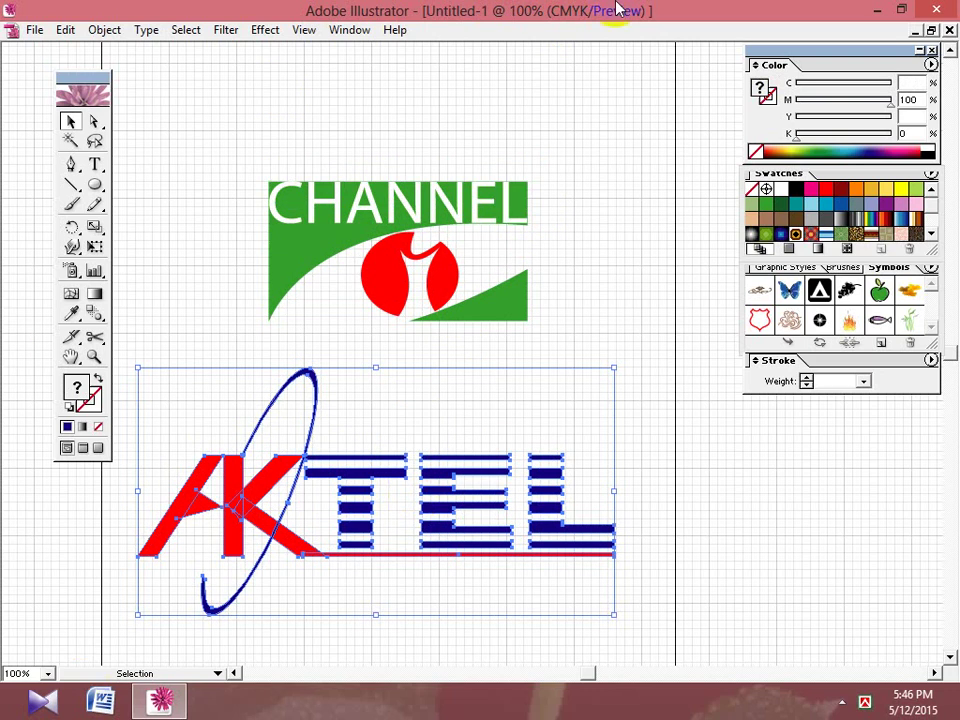
pyautogui.click(603, 432)
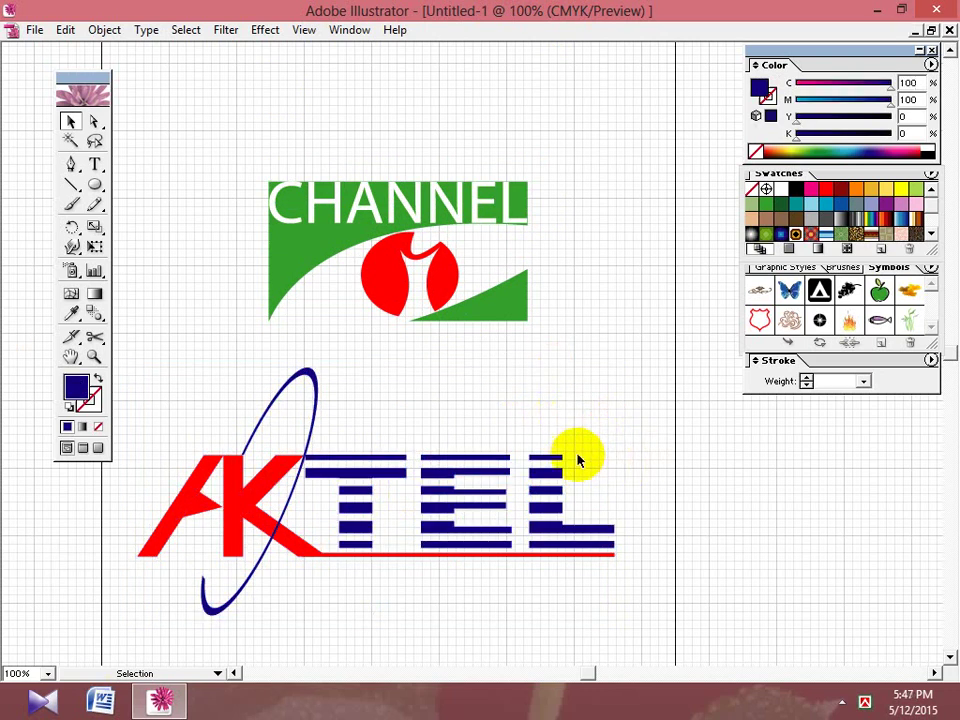
pyautogui.moveTo(548, 515); pyautogui.dragTo(553, 507)
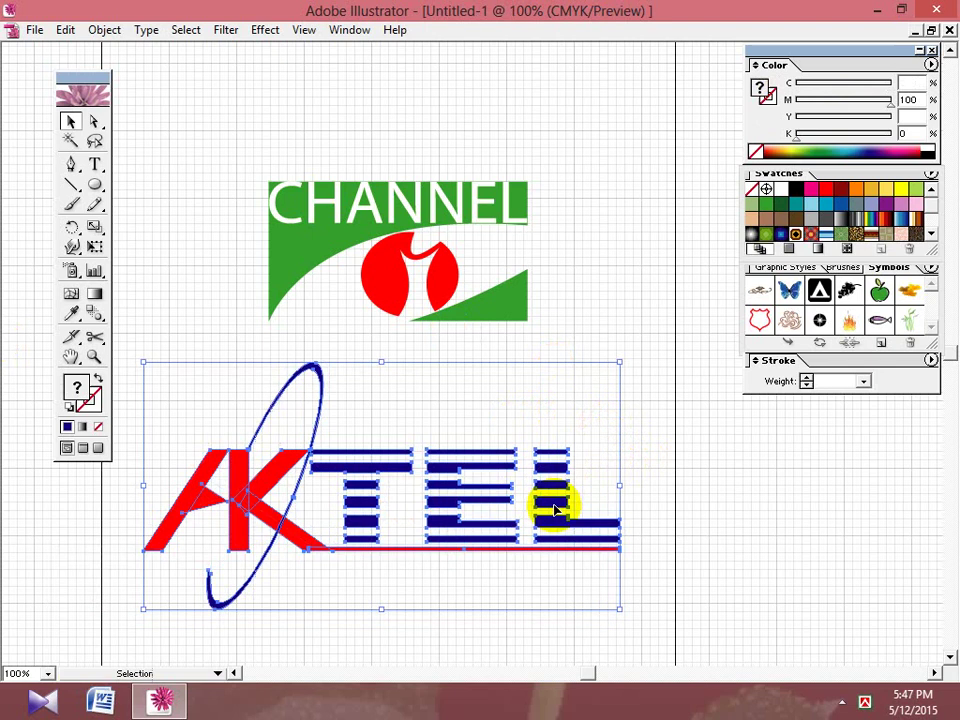
pyautogui.rightClick(531, 498)
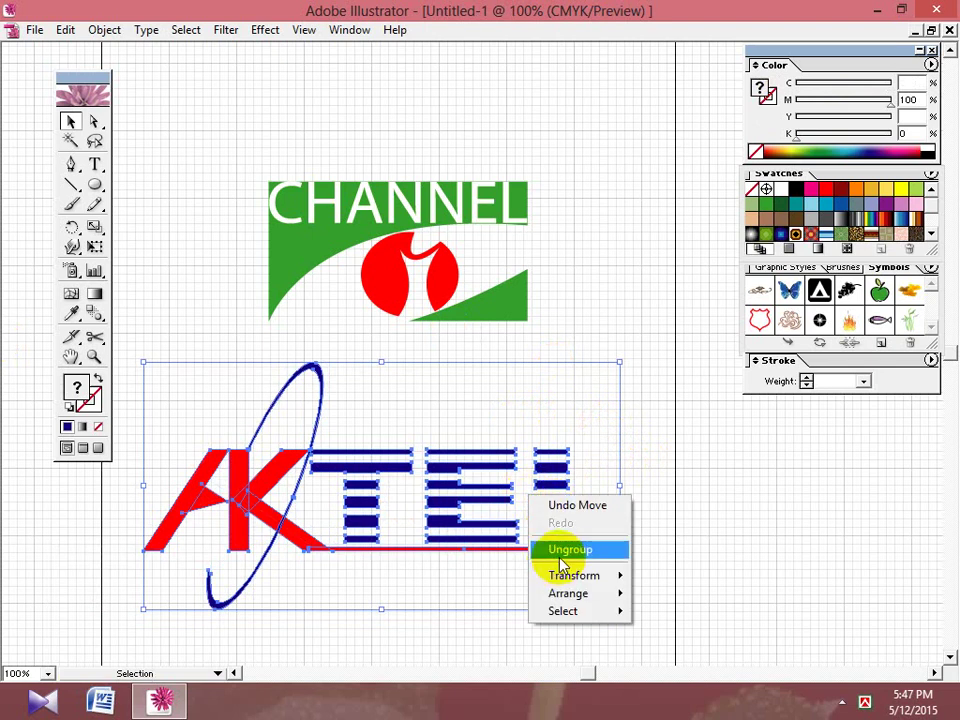
pyautogui.click(446, 579)
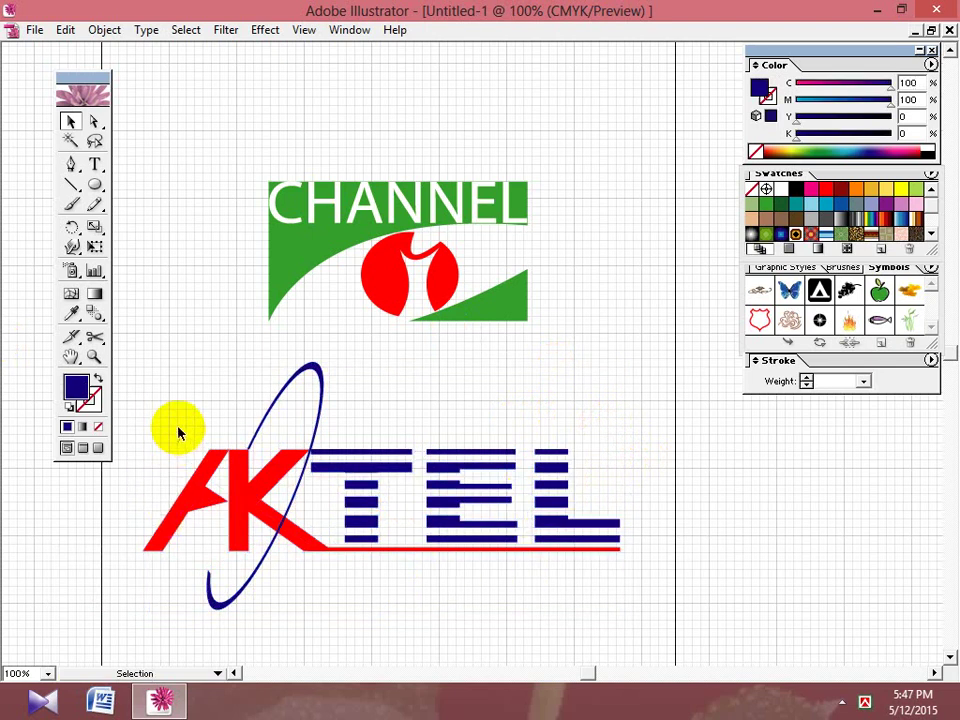
pyautogui.moveTo(178, 432); pyautogui.dragTo(595, 562)
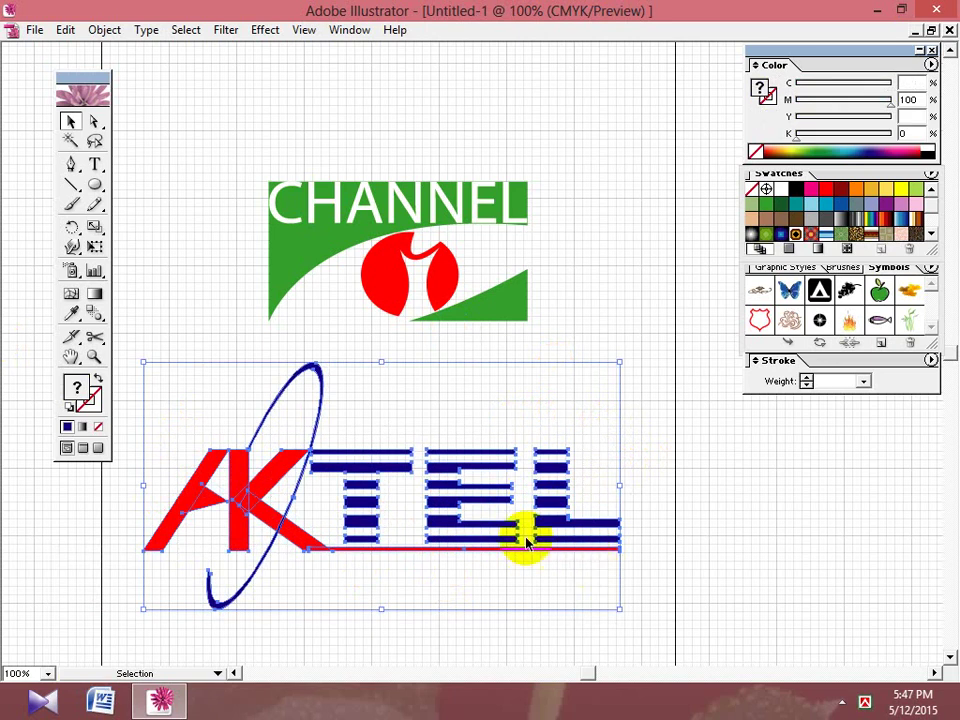
pyautogui.click(420, 443)
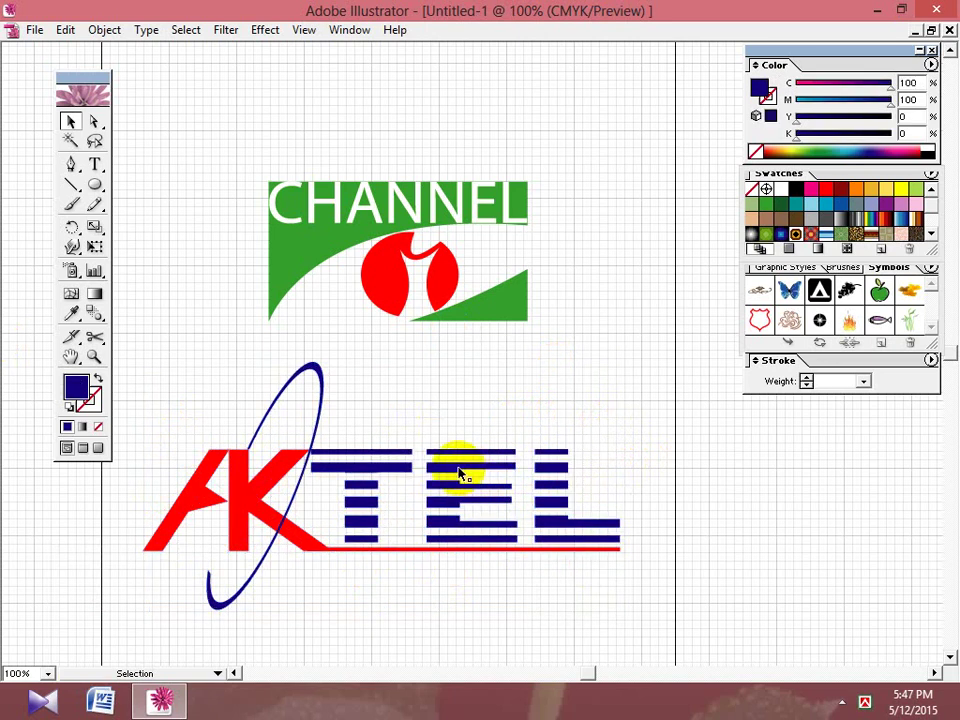
pyautogui.click(460, 475)
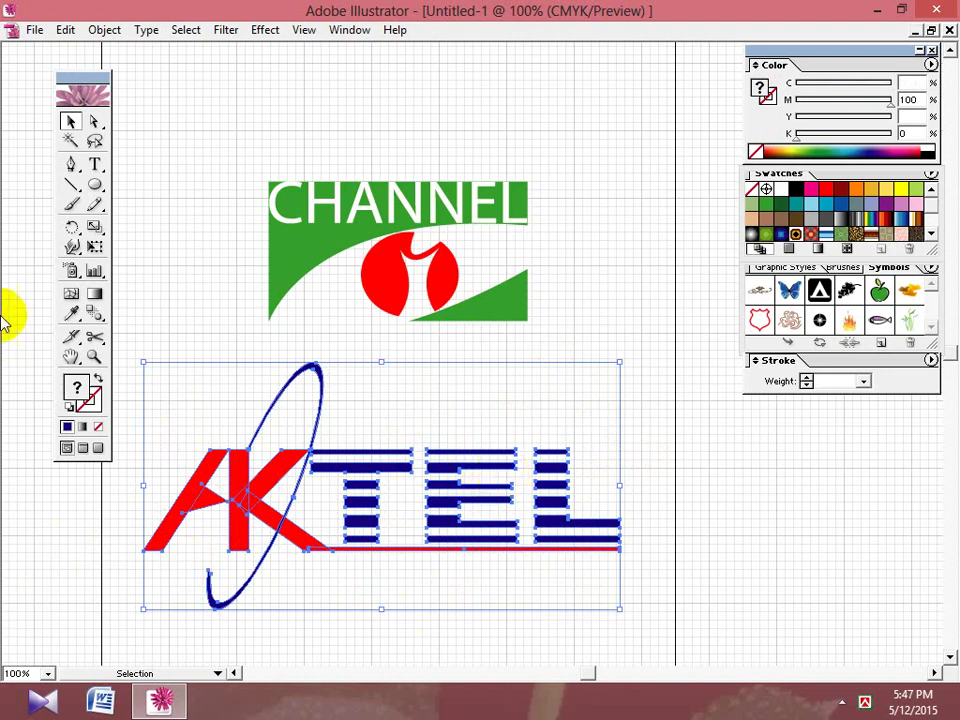
# Start saving the document under a new name and enter the person's name as the file name.
pyautogui.click(35, 30)
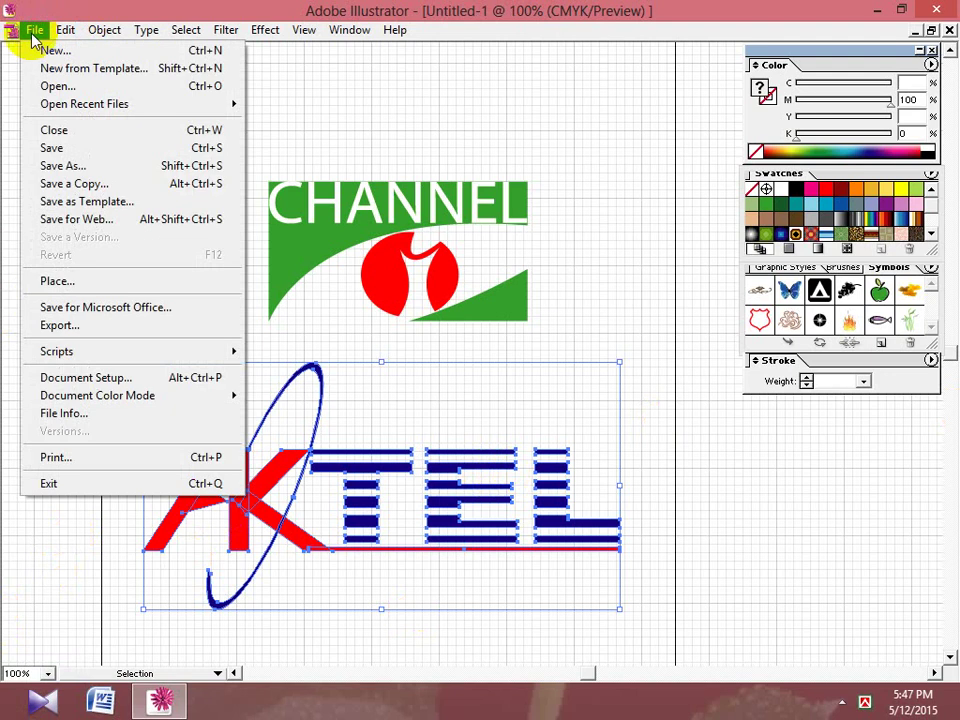
pyautogui.click(70, 168)
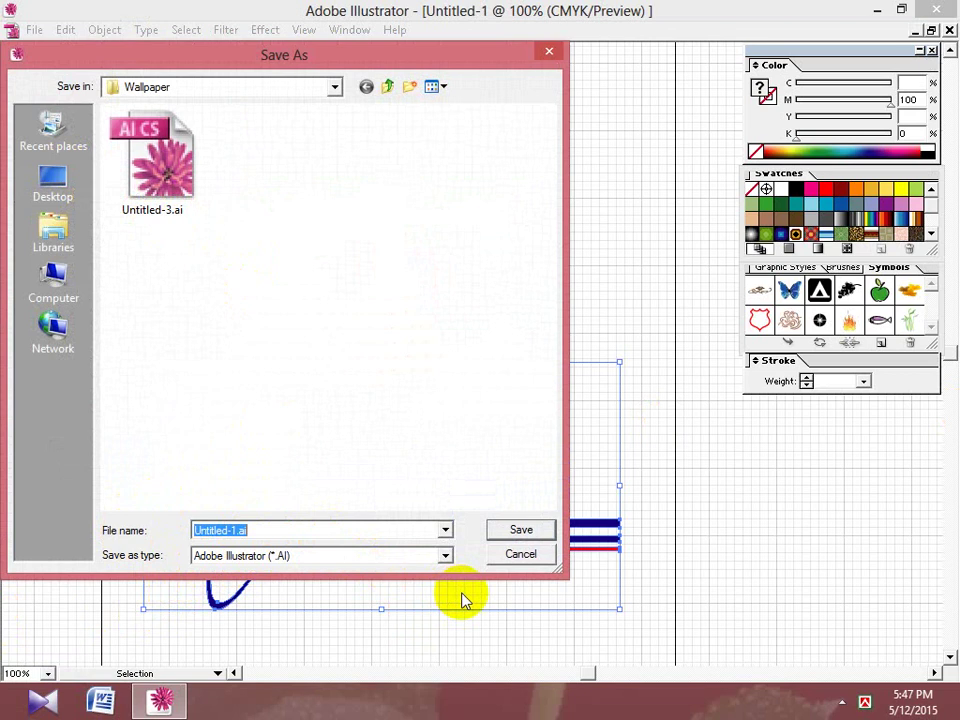
pyautogui.press('BackSpace')
pyautogui.write('Masud')
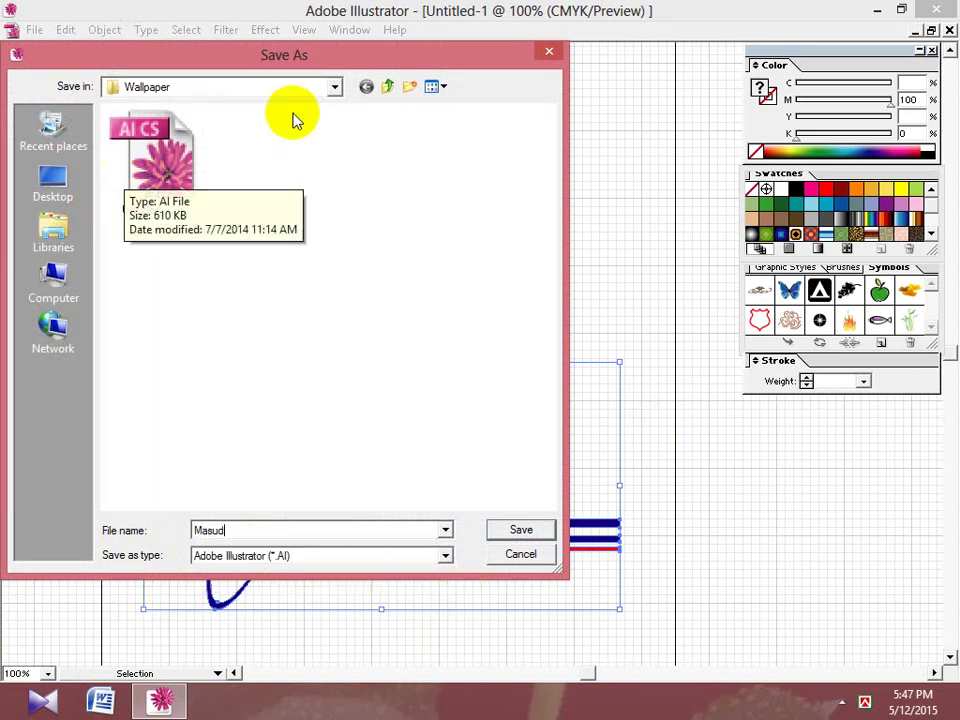
# Save the document to the Desktop in Adobe Illustrator format with the default Illustrator options and check the file on the Desktop.
pyautogui.click(336, 89)
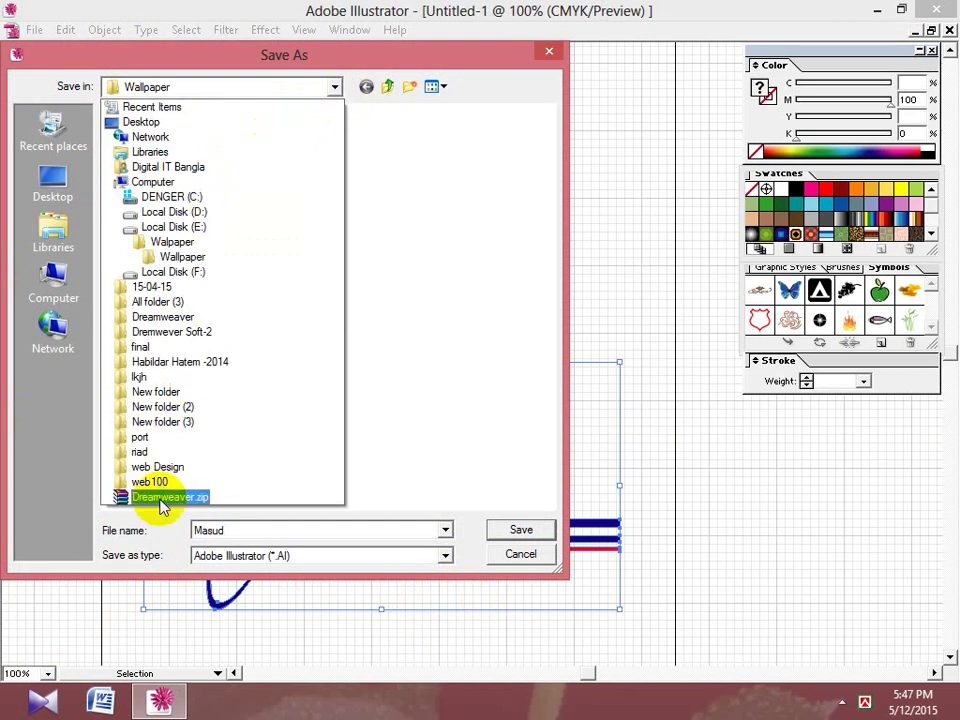
pyautogui.click(70, 193)
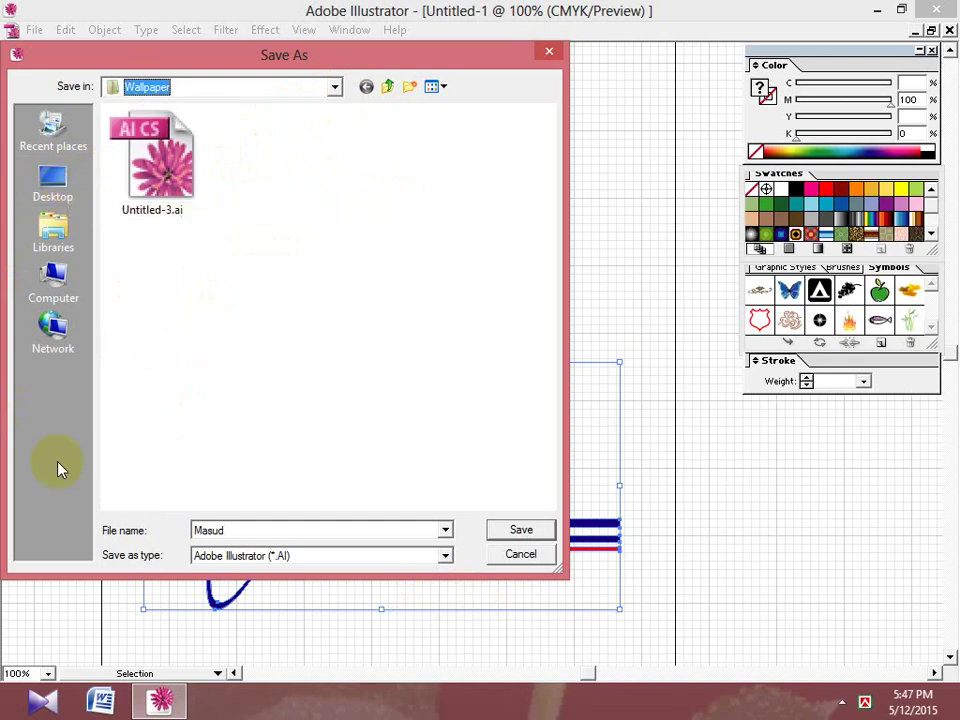
pyautogui.click(55, 180)
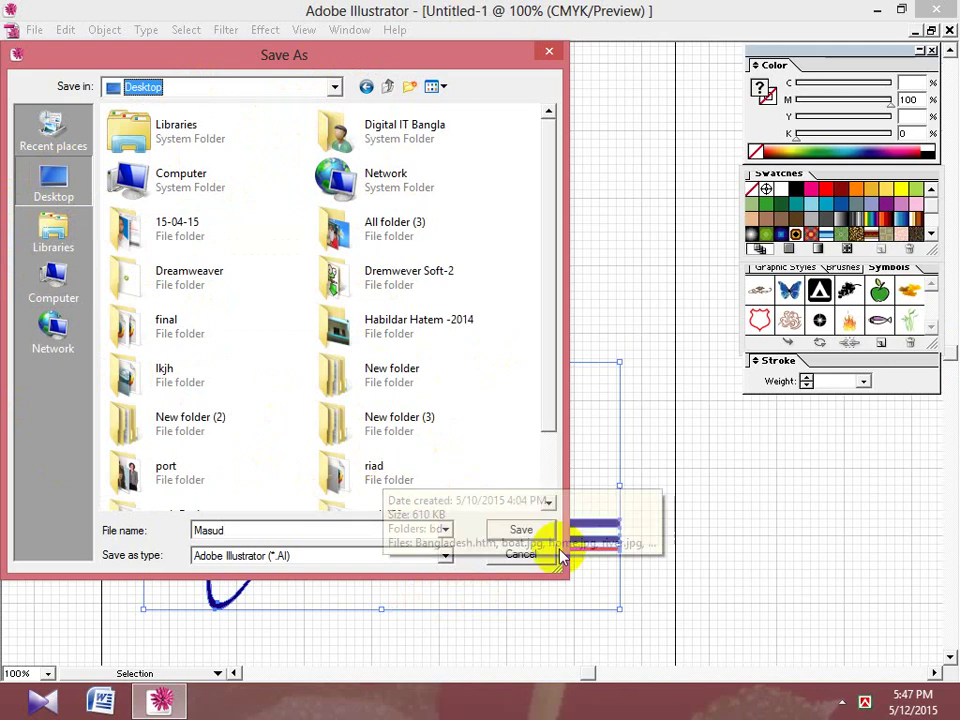
pyautogui.click(523, 533)
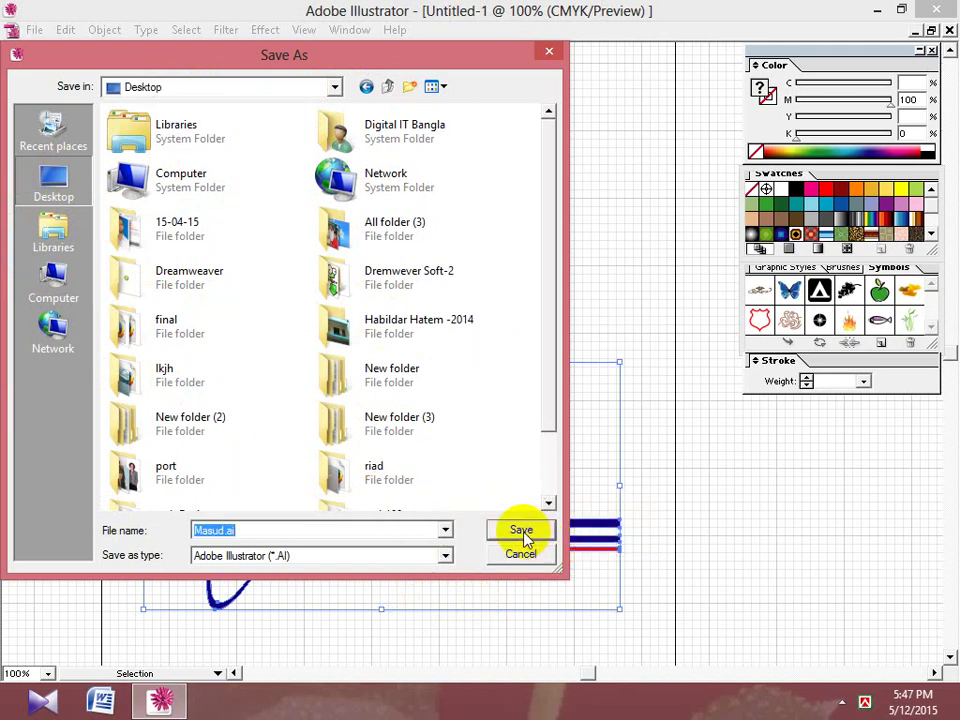
pyautogui.click(514, 536)
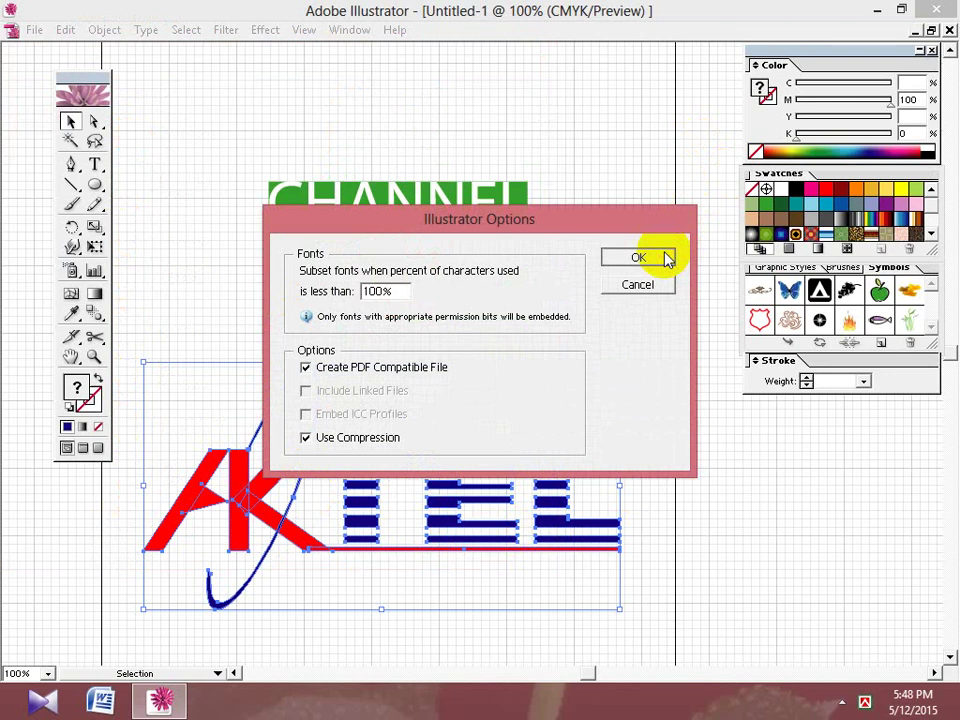
pyautogui.click(664, 257)
pyautogui.click(877, 12)
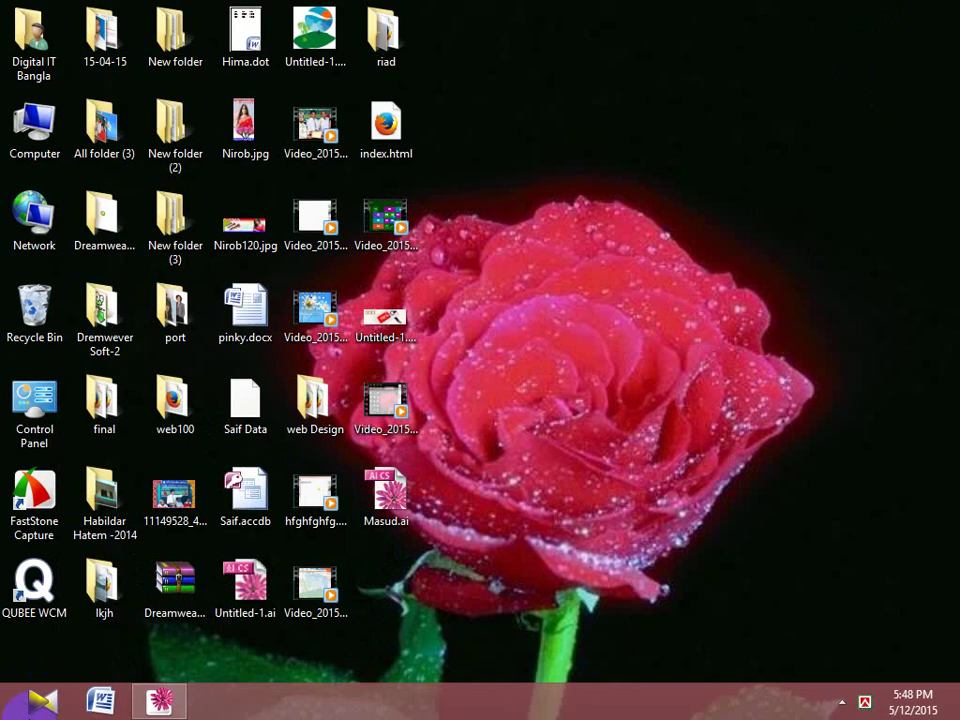
pyautogui.click(157, 701)
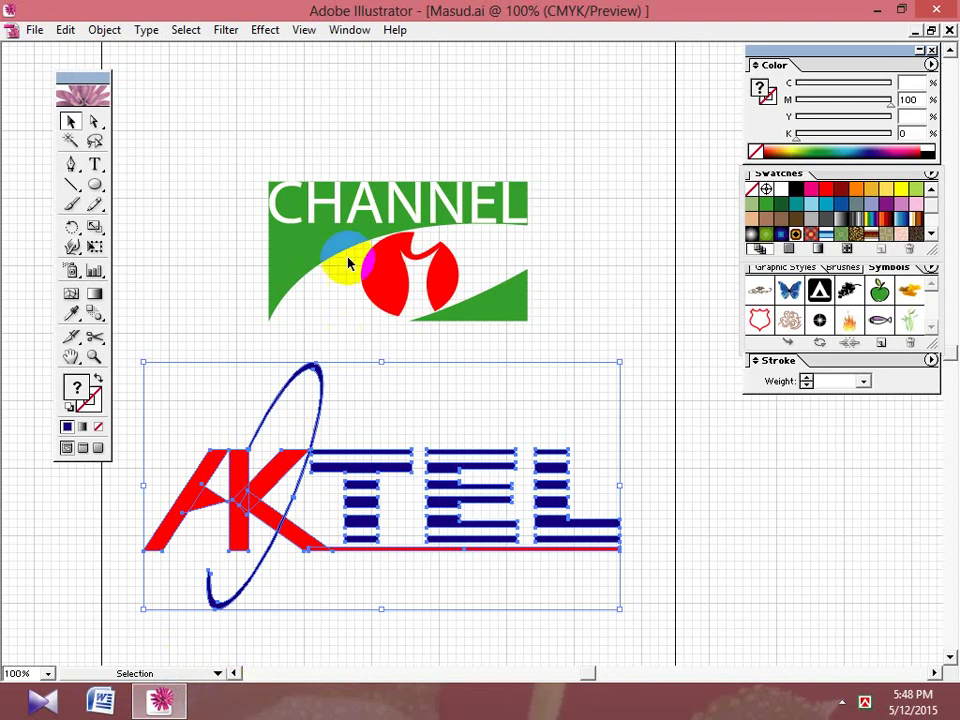
# Move the AKTEL logo up towards the CHANNEL i logo and recentre the CHANNEL i logo above it.
pyautogui.moveTo(358, 257); pyautogui.dragTo(334, 218)
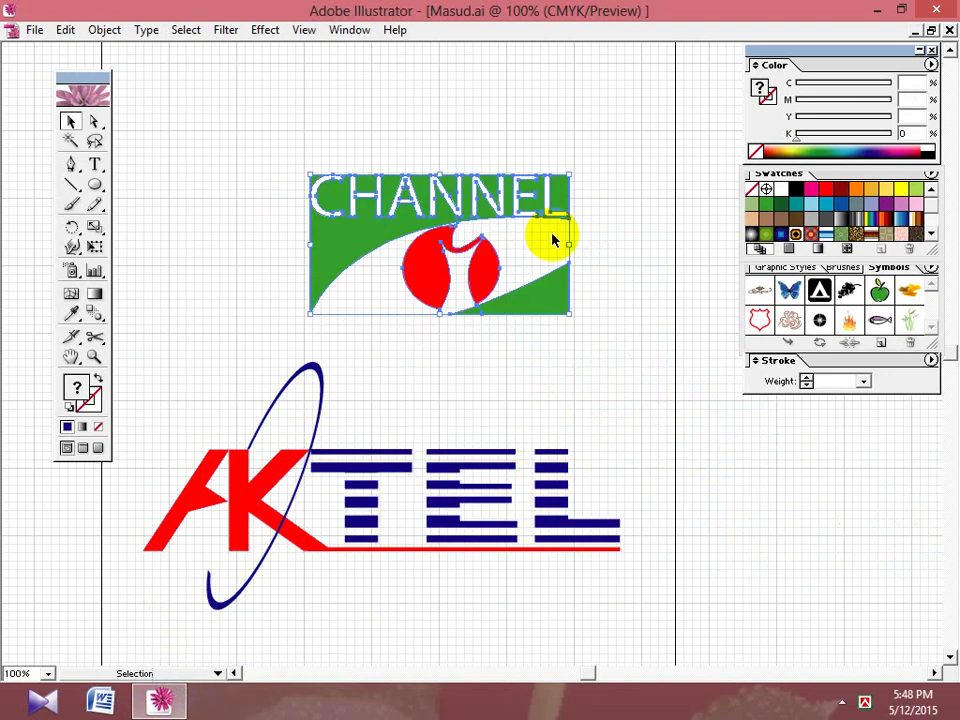
pyautogui.click(392, 450)
pyautogui.moveTo(392, 450); pyautogui.dragTo(392, 414)
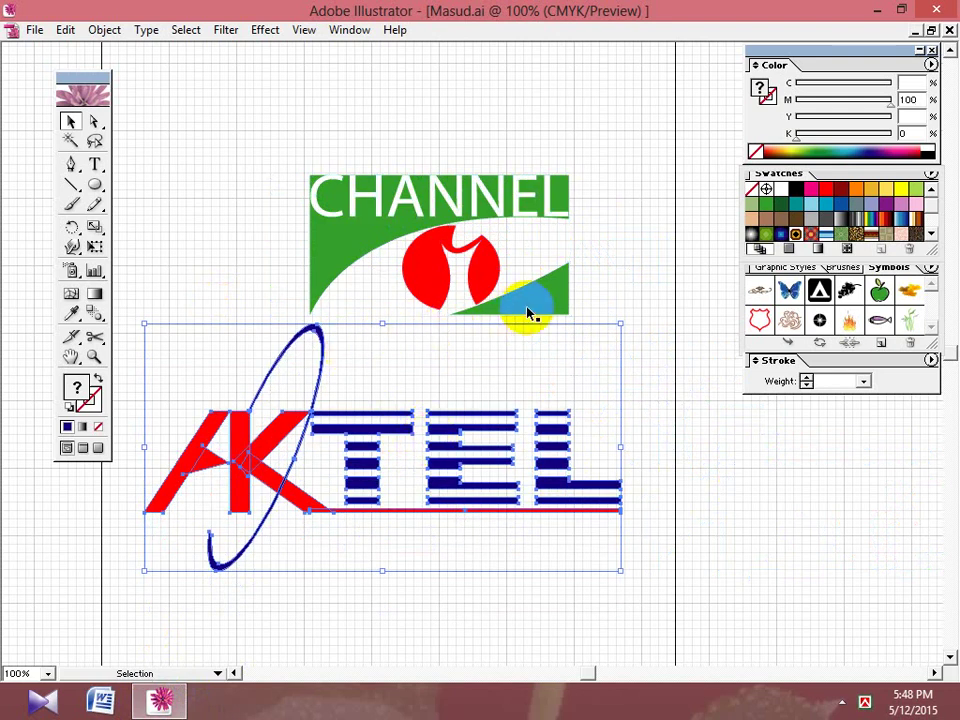
pyautogui.moveTo(508, 305); pyautogui.dragTo(478, 308)
pyautogui.moveTo(588, 168); pyautogui.dragTo(203, 522)
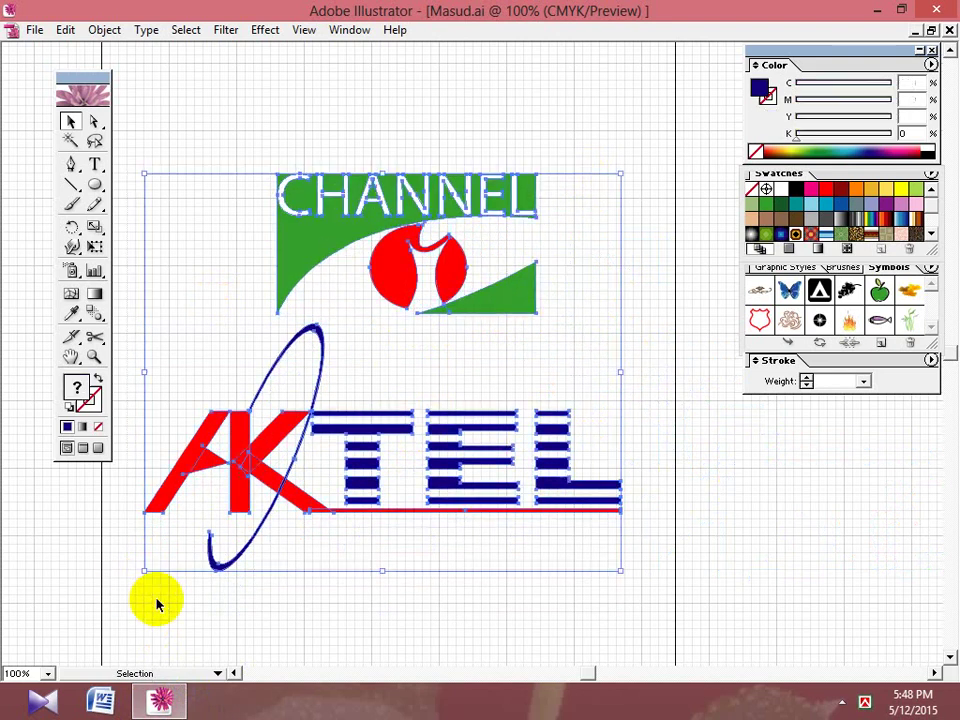
pyautogui.click(319, 626)
# Delete the CHANNEL i logo and move the AKTEL logo up into the freed space on the artboard.
pyautogui.moveTo(343, 236); pyautogui.dragTo(406, 208)
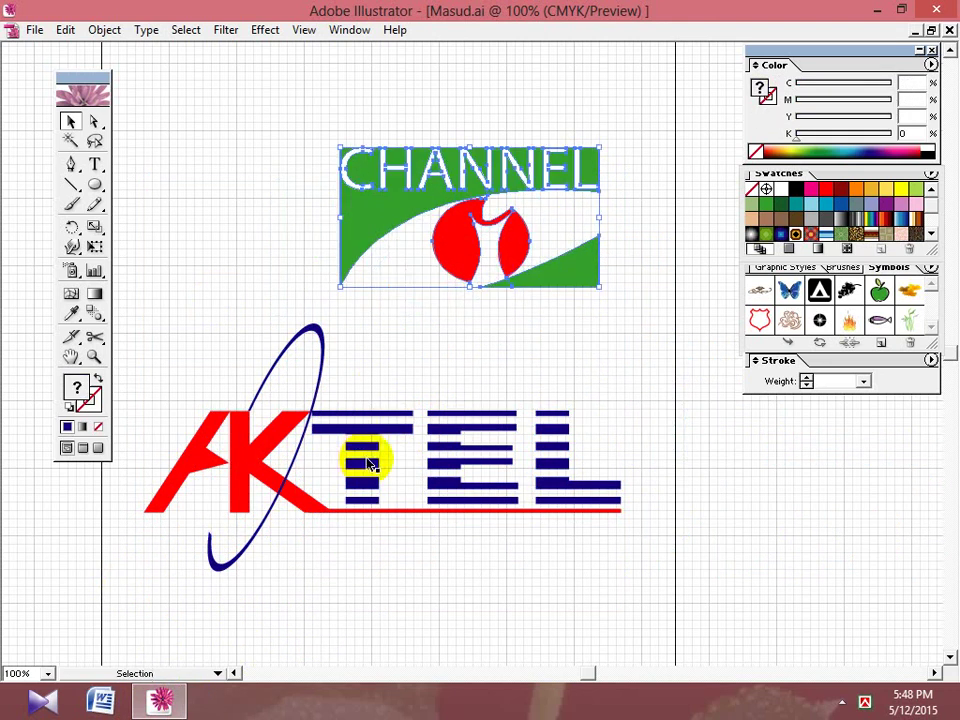
pyautogui.press('Delete')
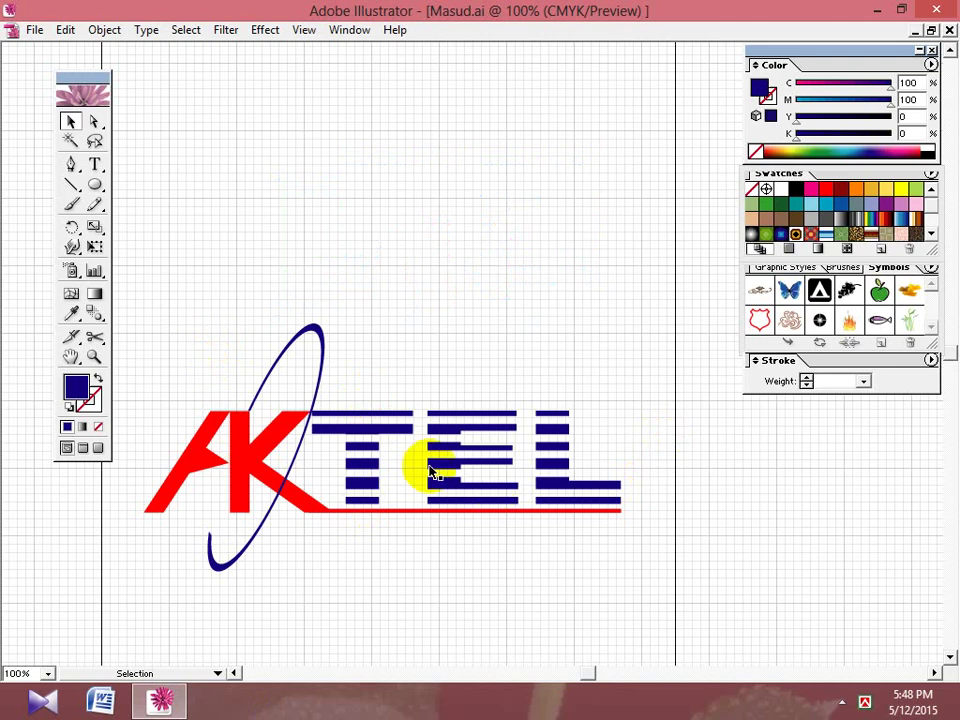
pyautogui.moveTo(390, 432); pyautogui.dragTo(373, 328)
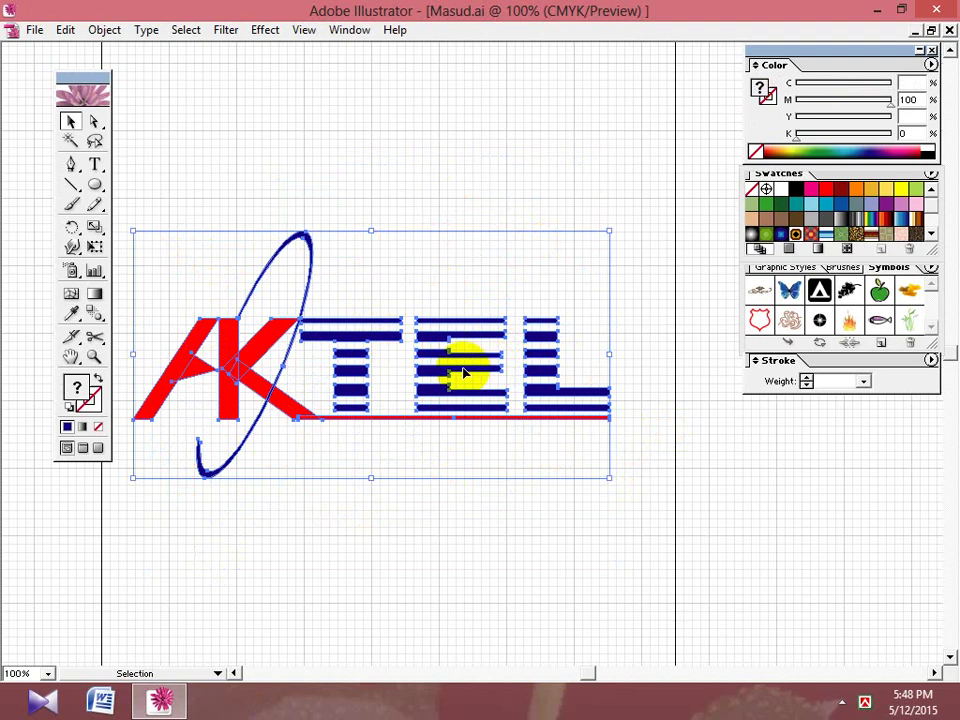
# Move the AKTEL logo slightly up and right on the artboard and place its Transform settings above it.
pyautogui.moveTo(268, 342); pyautogui.dragTo(276, 331)
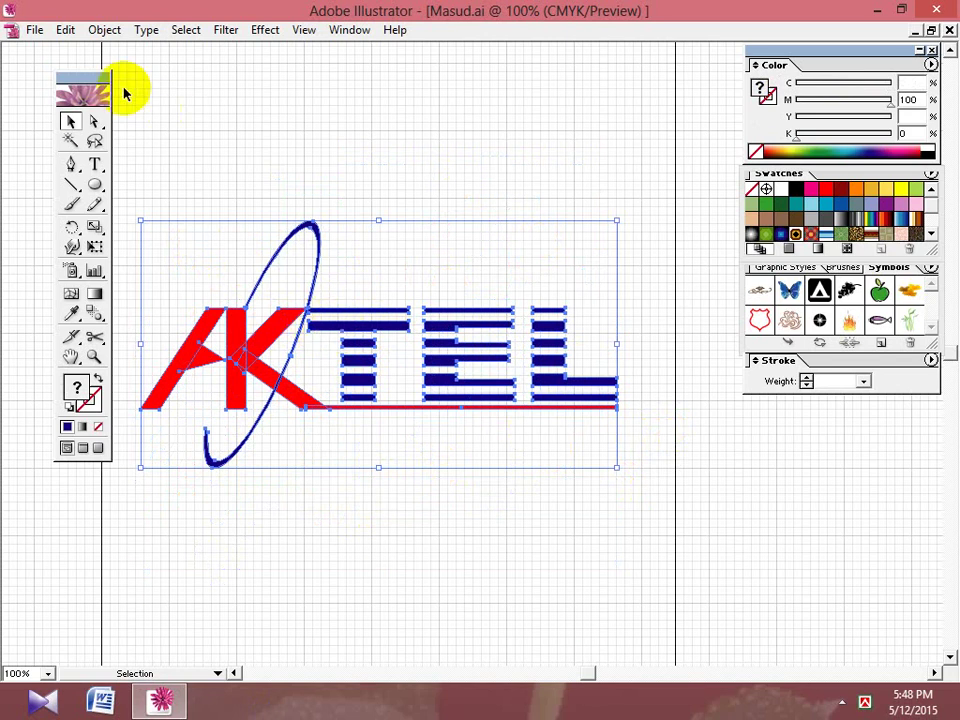
pyautogui.click(40, 34)
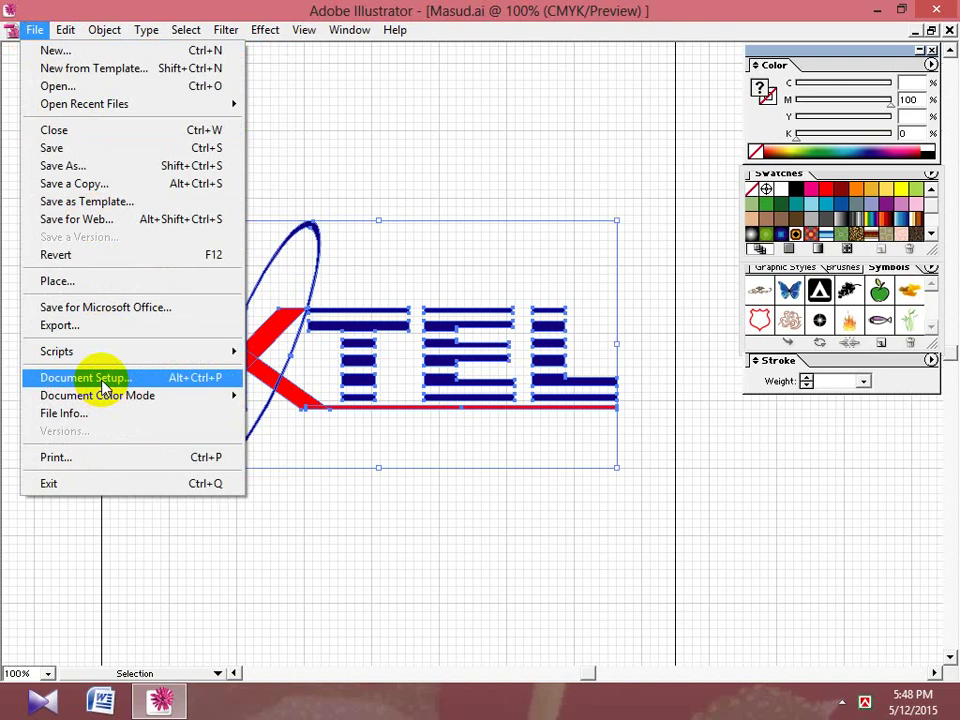
pyautogui.moveTo(370, 35)
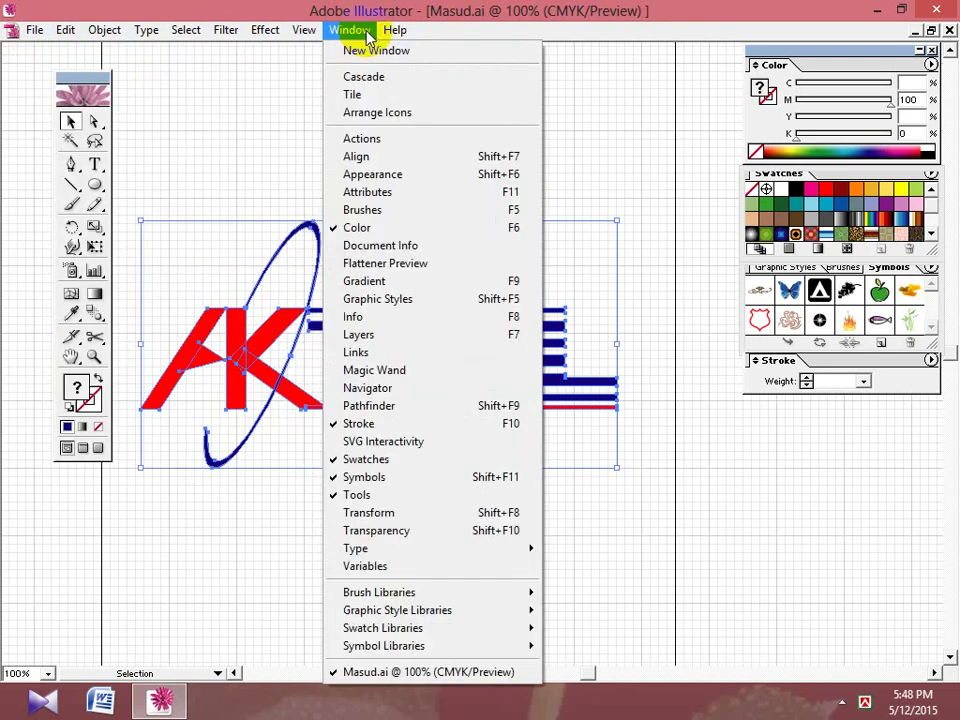
pyautogui.click(420, 514)
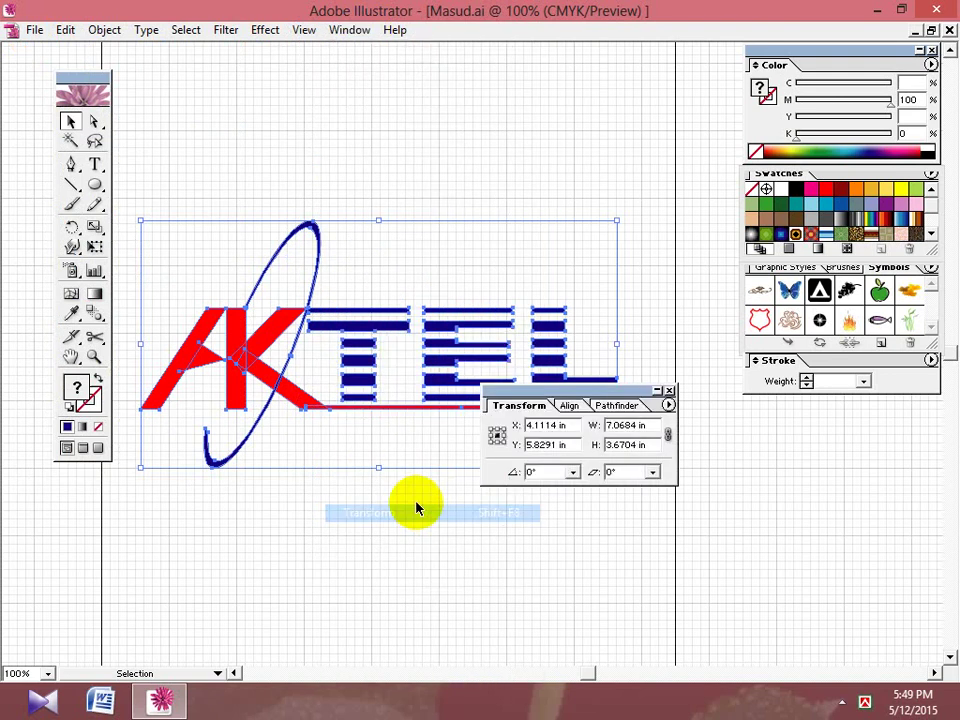
pyautogui.moveTo(604, 398); pyautogui.dragTo(416, 102)
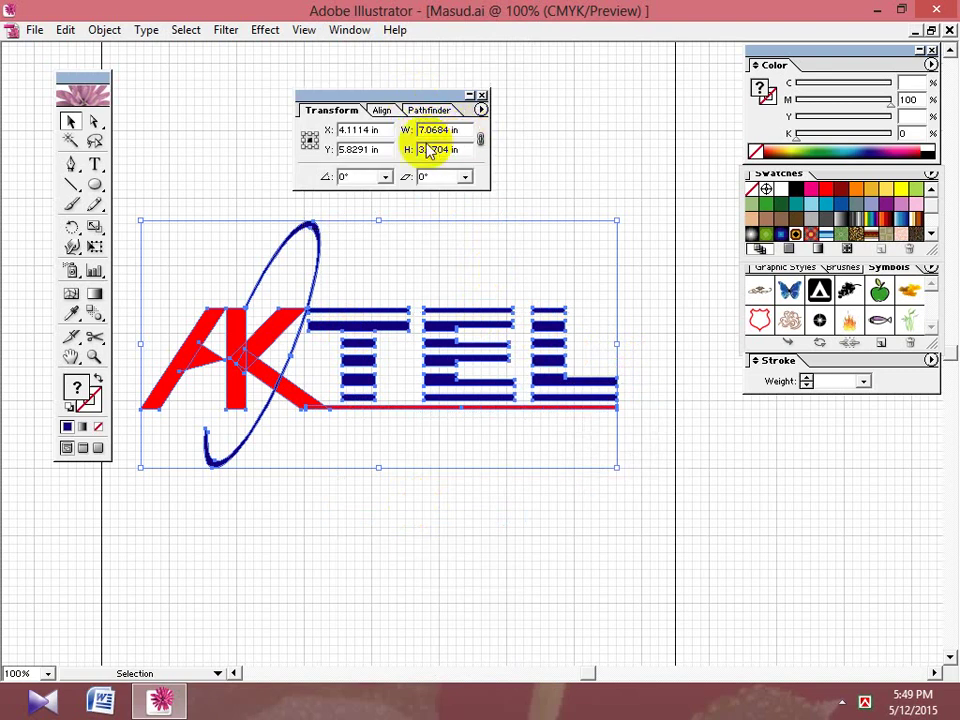
# Set the AKTEL logo's width to 7 in and its height to 3 in.
pyautogui.moveTo(470, 131); pyautogui.dragTo(420, 131)
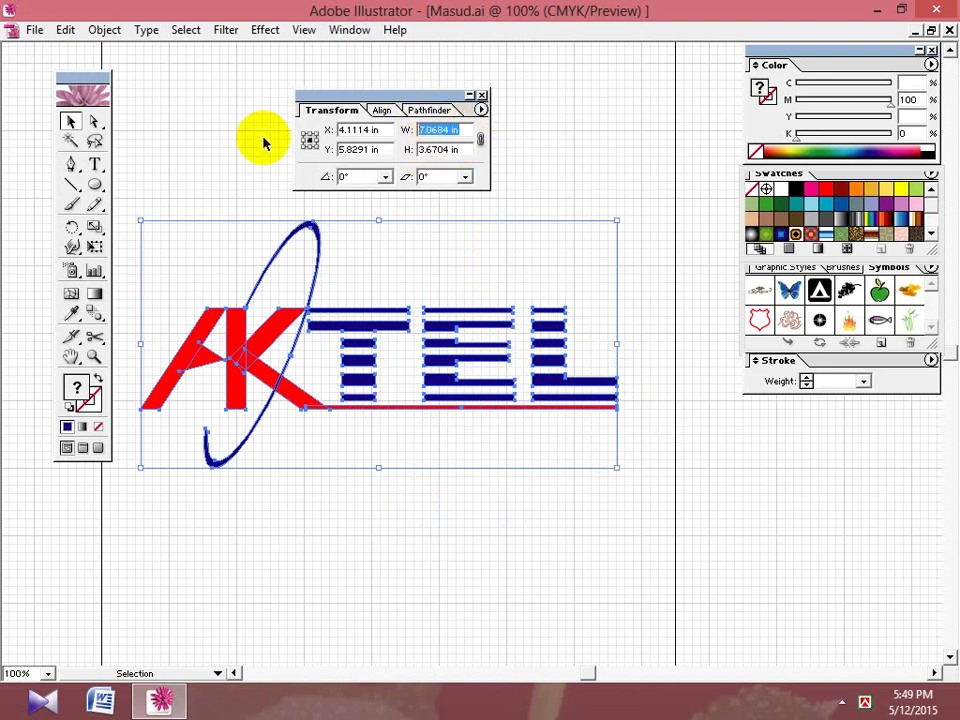
pyautogui.write('7')
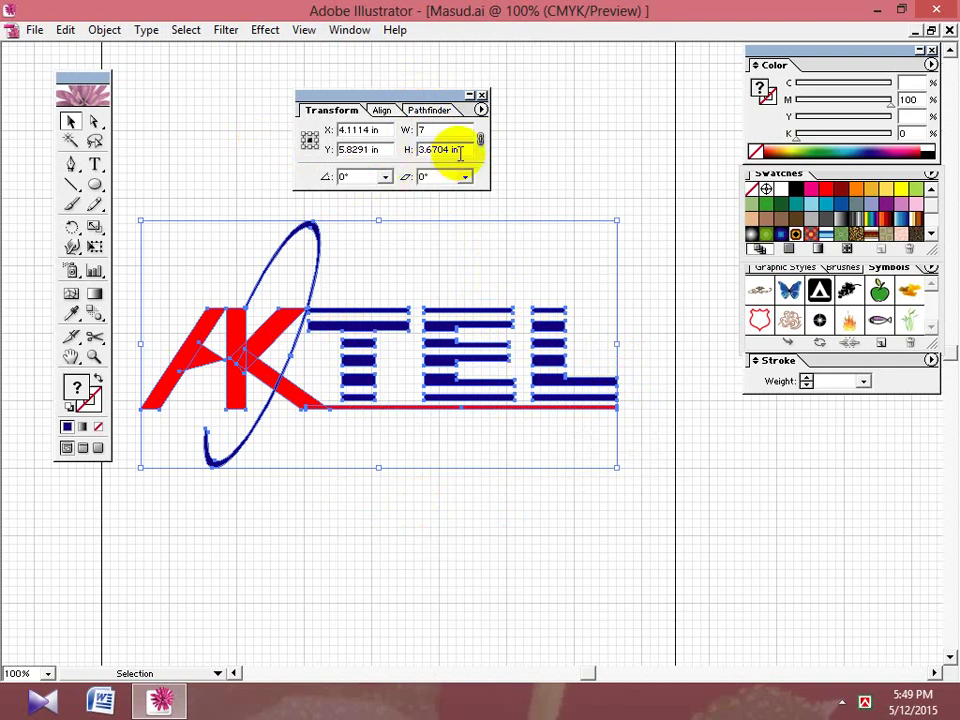
pyautogui.press('Tab')
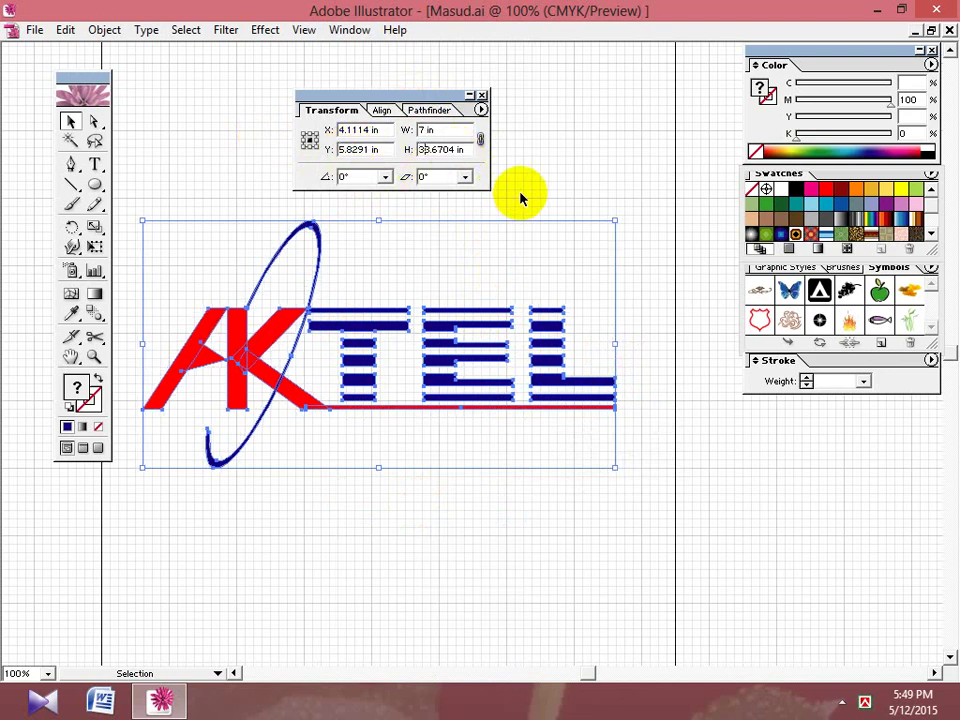
pyautogui.write('3')
pyautogui.press('Return')
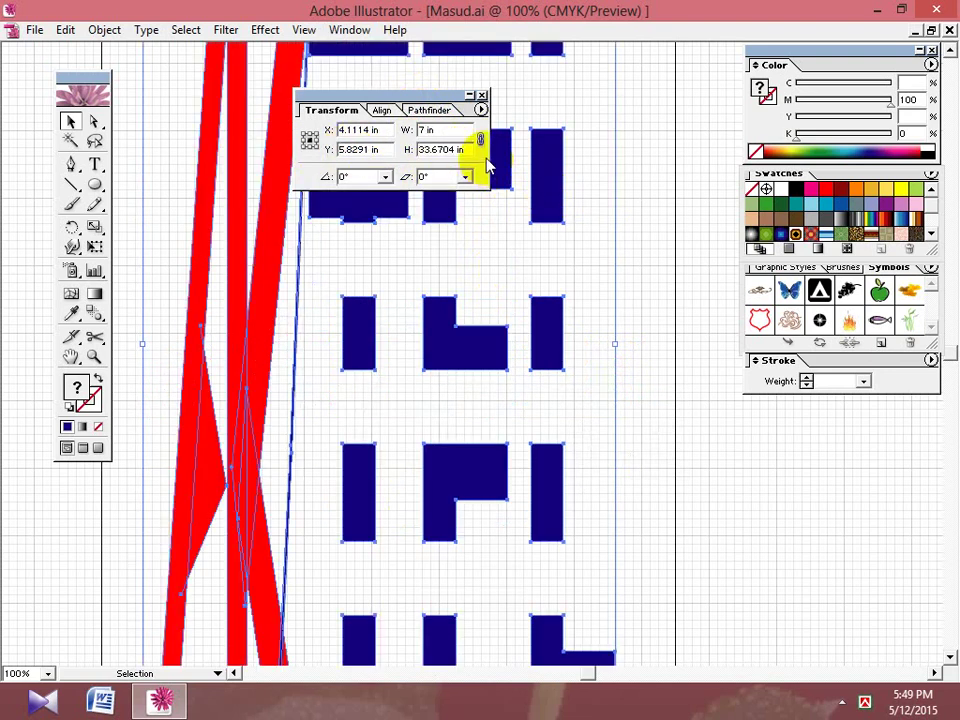
pyautogui.moveTo(474, 149); pyautogui.dragTo(405, 145)
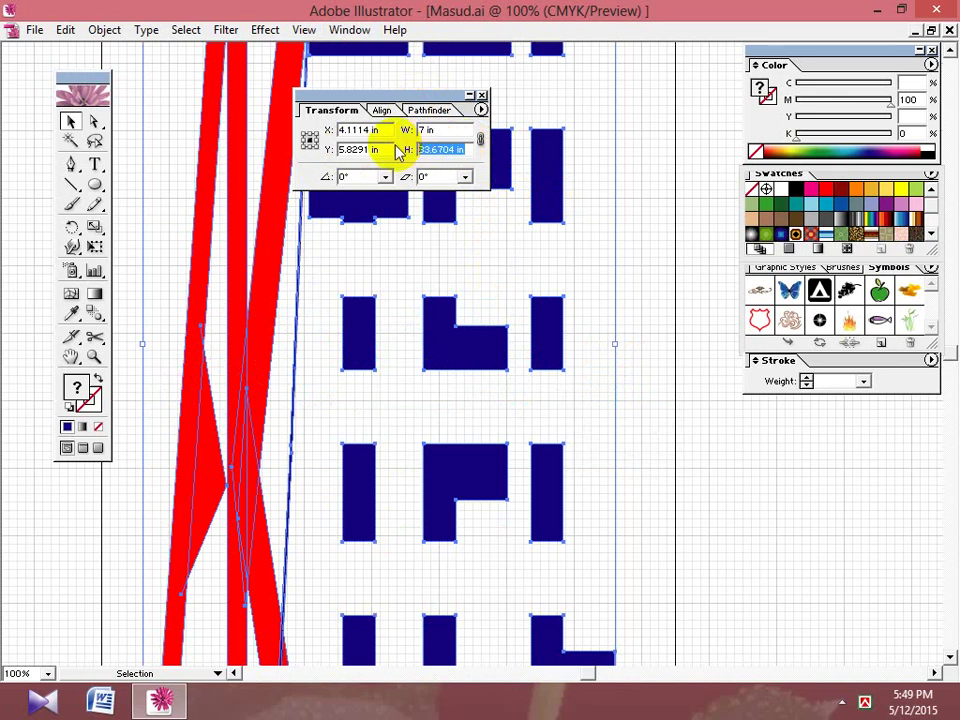
pyautogui.write('3')
pyautogui.press('Return')
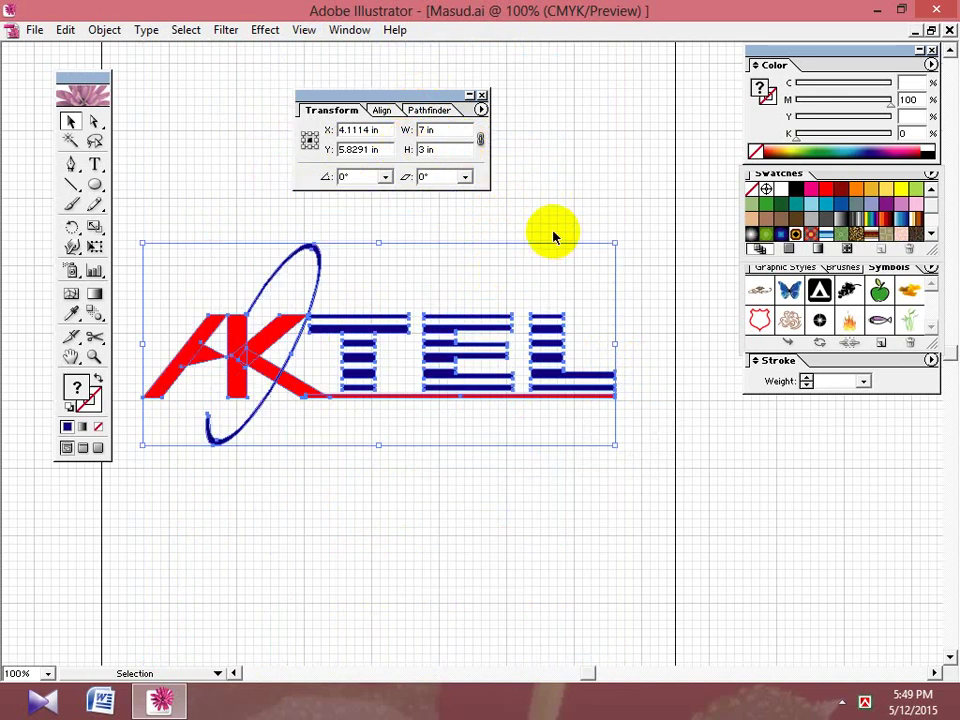
# Move the resized AKTEL logo right to about the horizontal centre of the artboard and deselect it.
pyautogui.click(430, 350)
pyautogui.moveTo(375, 332)
pyautogui.mouseDown()
pyautogui.moveTo(405, 320)
pyautogui.moveTo(385, 332)
pyautogui.mouseUp()
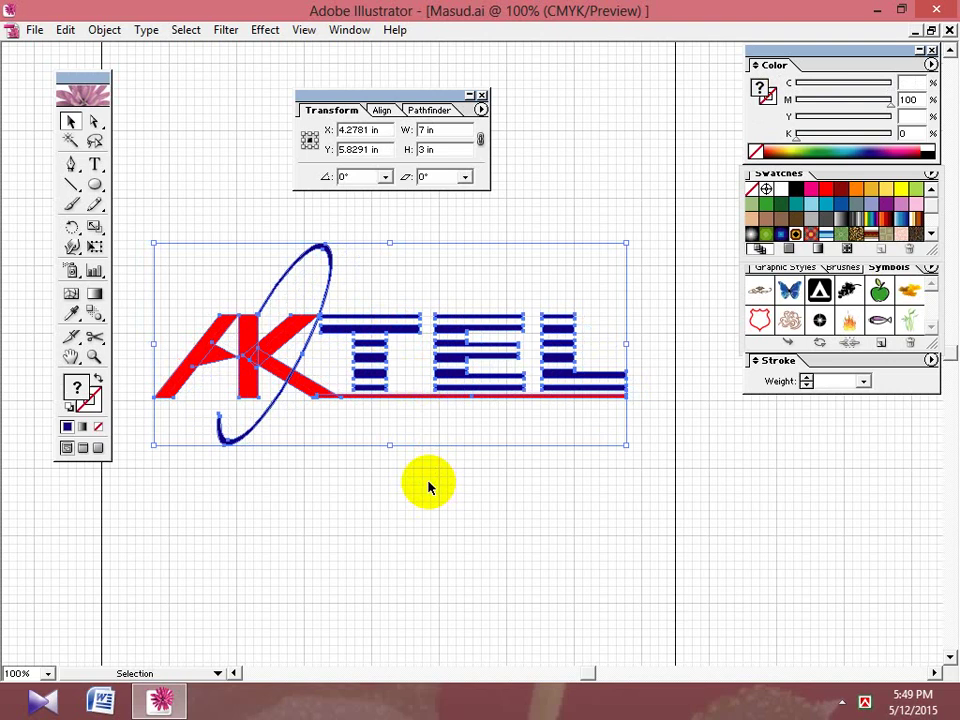
pyautogui.click(321, 506)
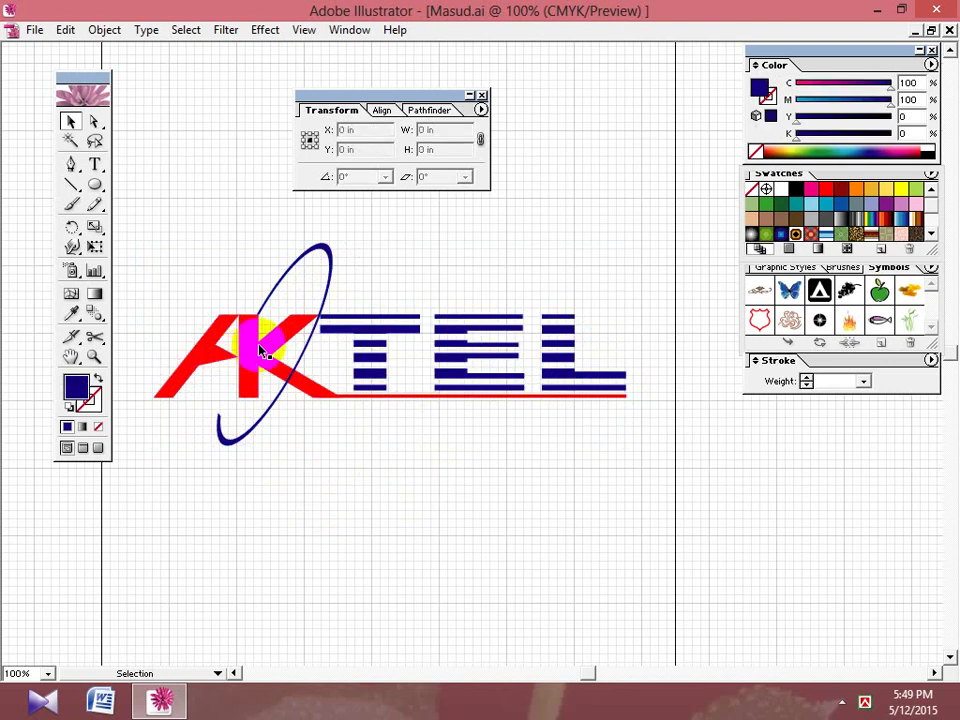
pyautogui.moveTo(677, 180); pyautogui.dragTo(630, 266)
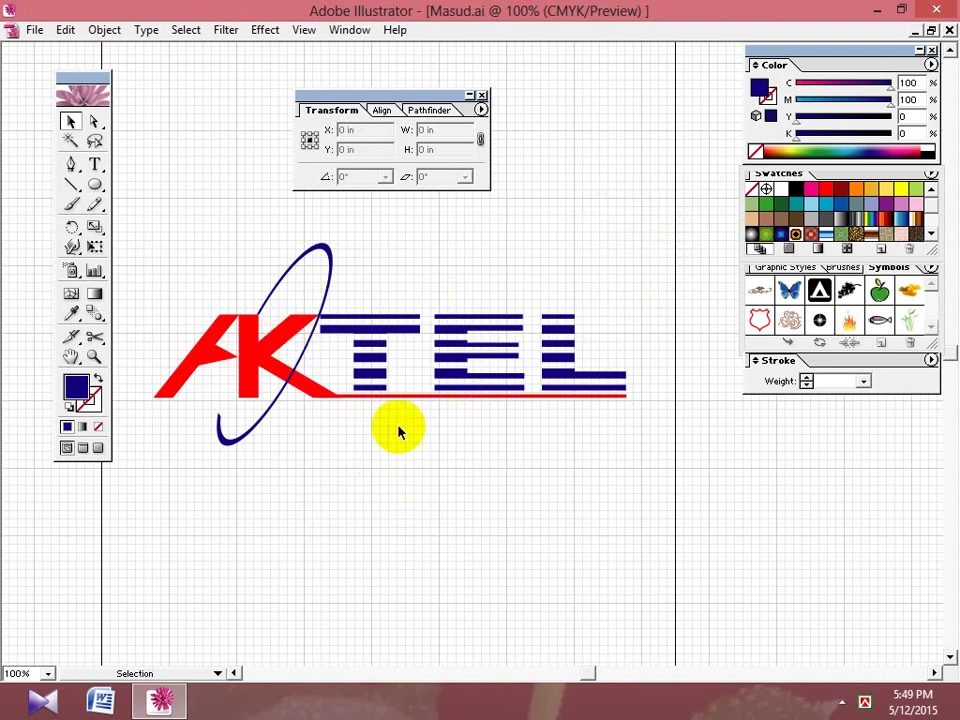
pyautogui.click(563, 336)
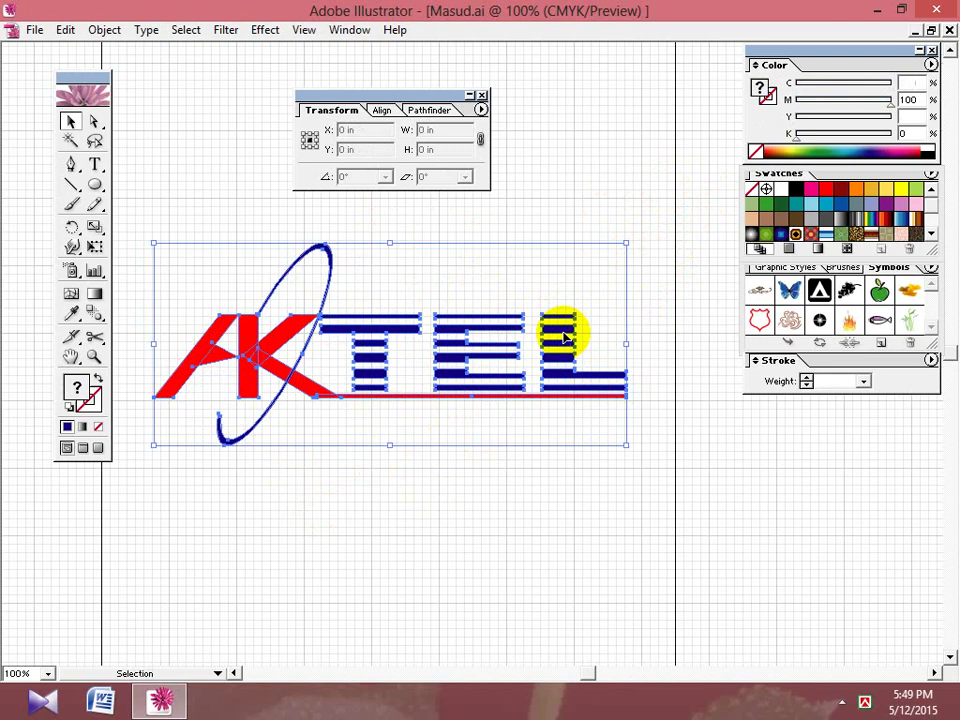
pyautogui.click(650, 274)
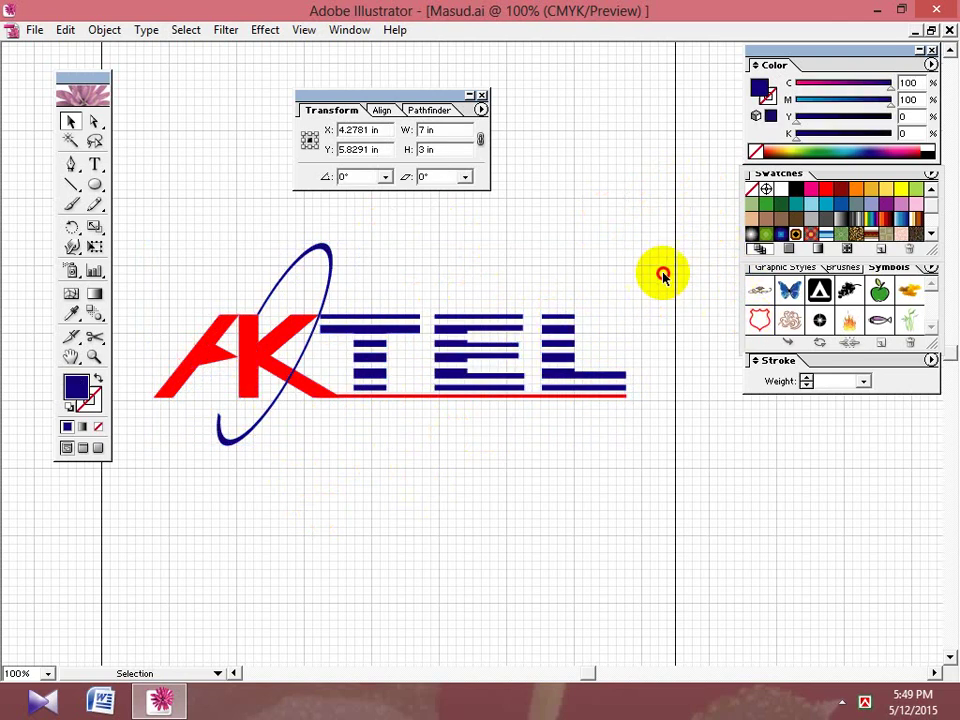
pyautogui.click(316, 287)
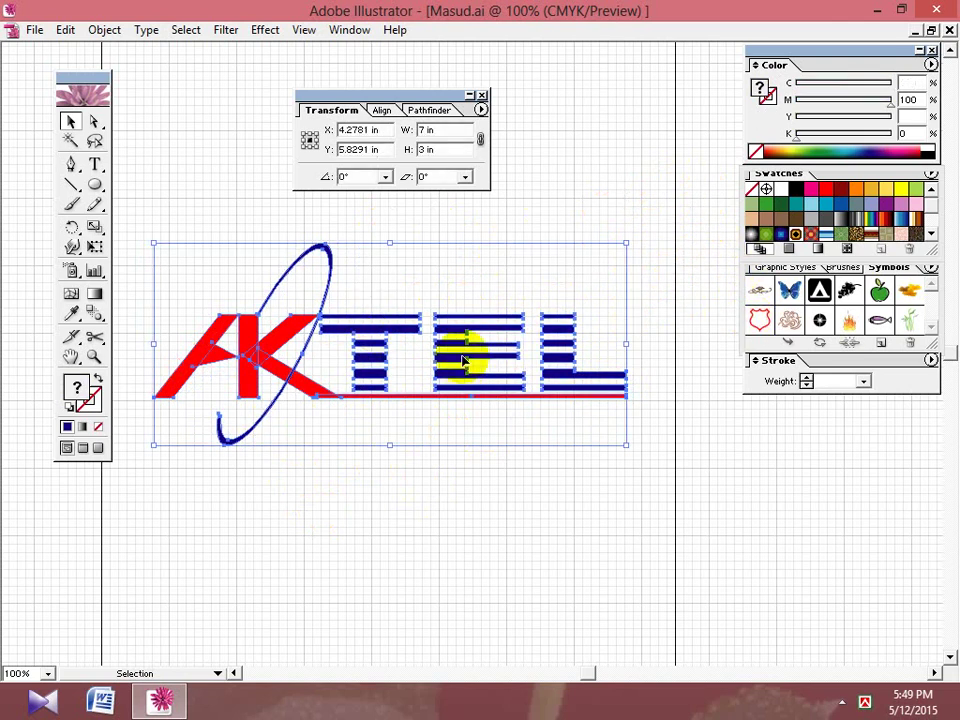
pyautogui.click(285, 471)
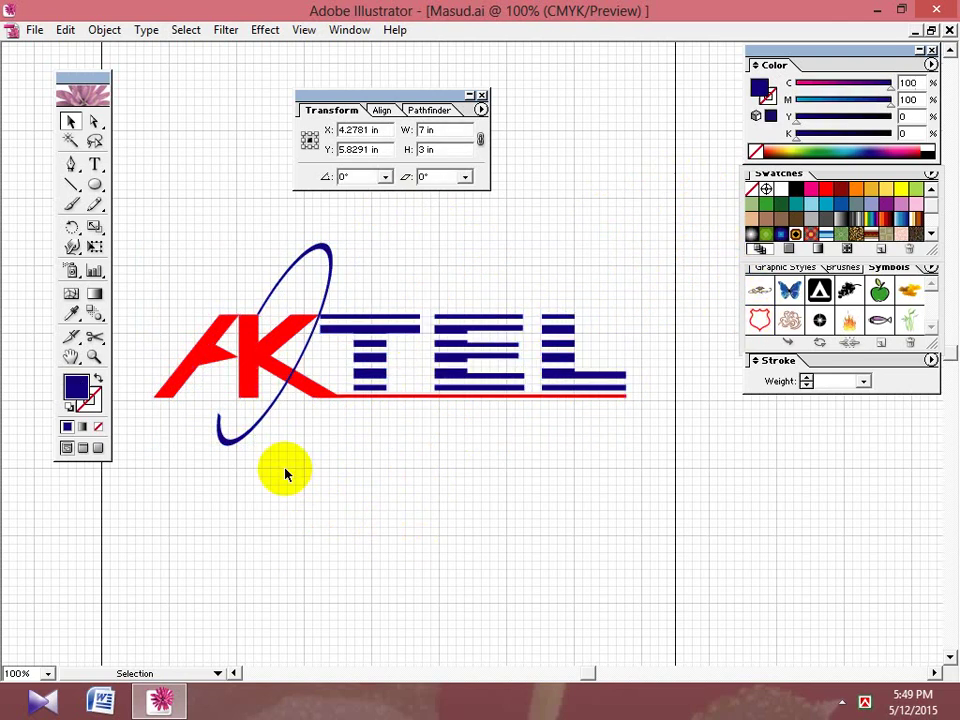
# Set the document's artboard to a custom size of 7 in wide by 3 in high.
pyautogui.click(34, 30)
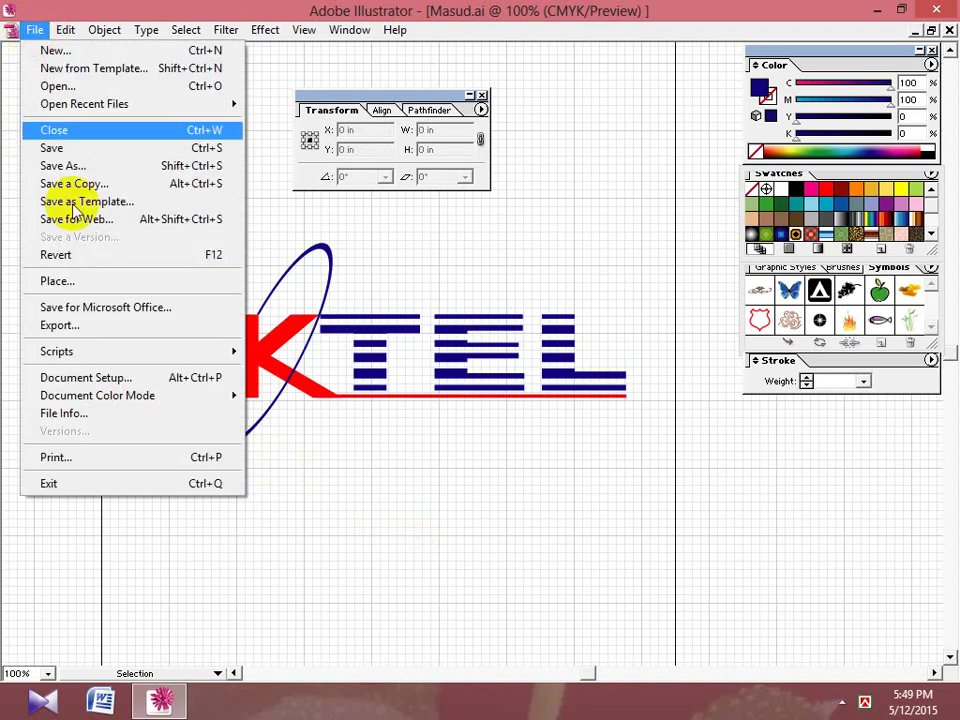
pyautogui.click(97, 378)
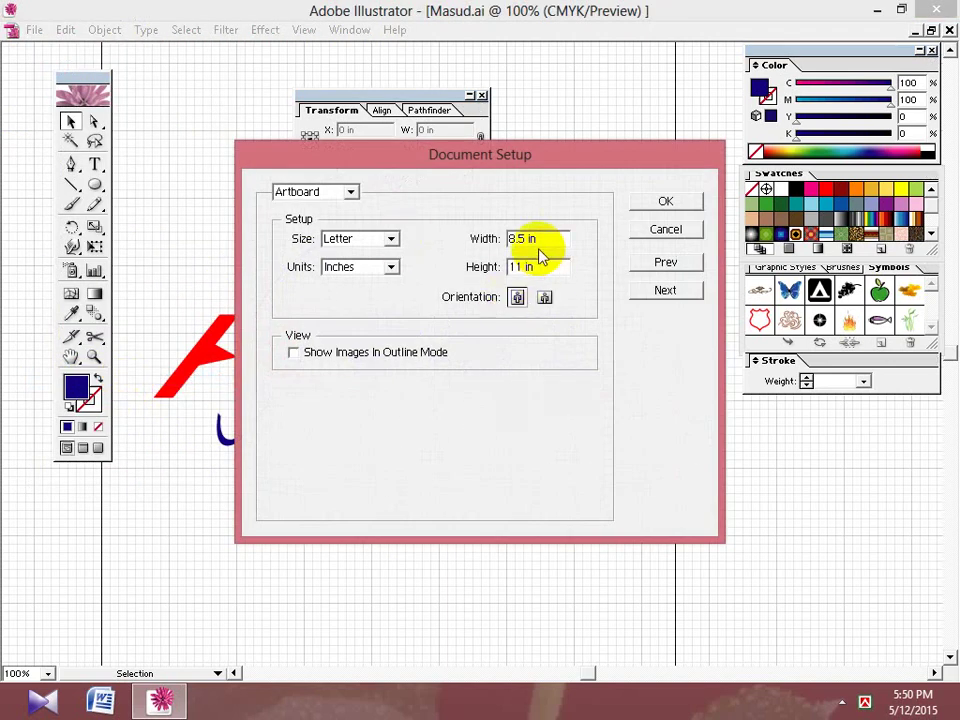
pyautogui.click(524, 238)
pyautogui.moveTo(524, 238); pyautogui.dragTo(480, 244)
pyautogui.write('7')
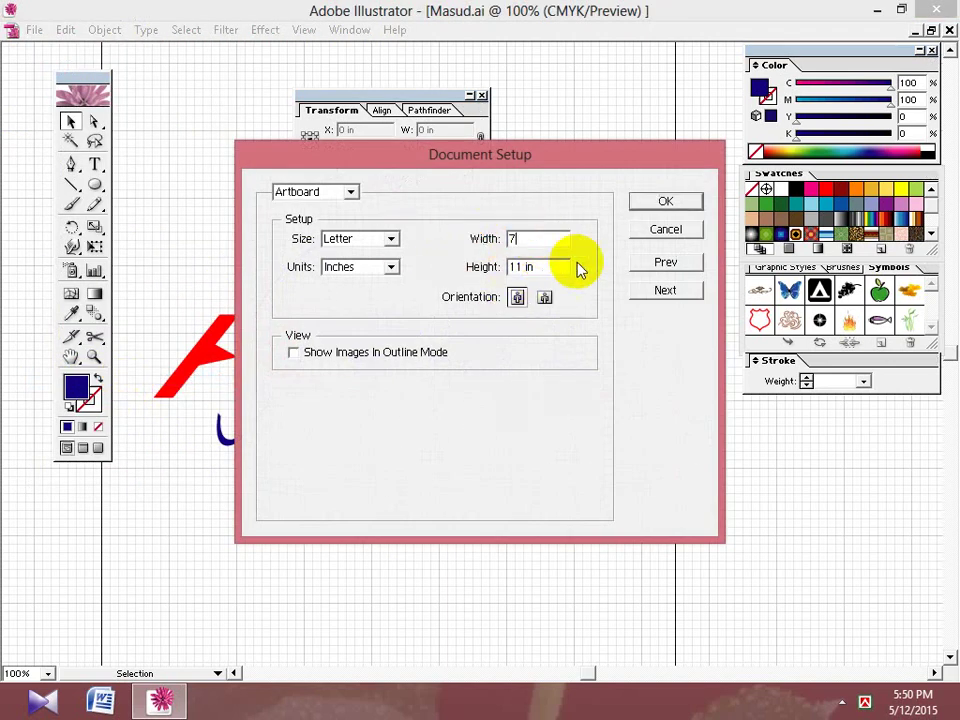
pyautogui.press('Tab')
pyautogui.write('3')
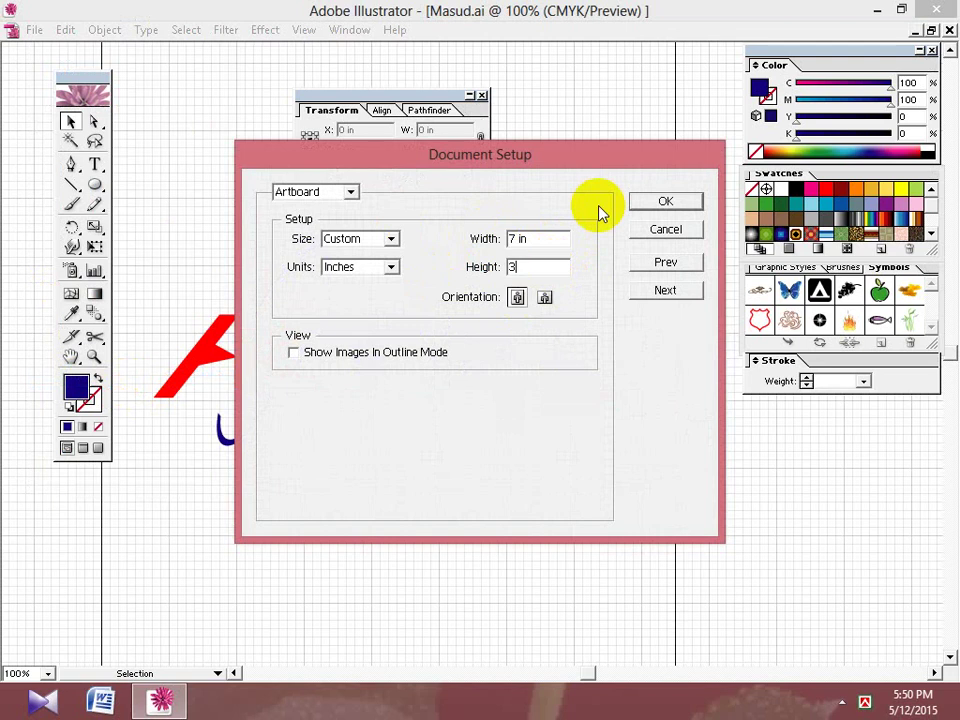
pyautogui.click(658, 204)
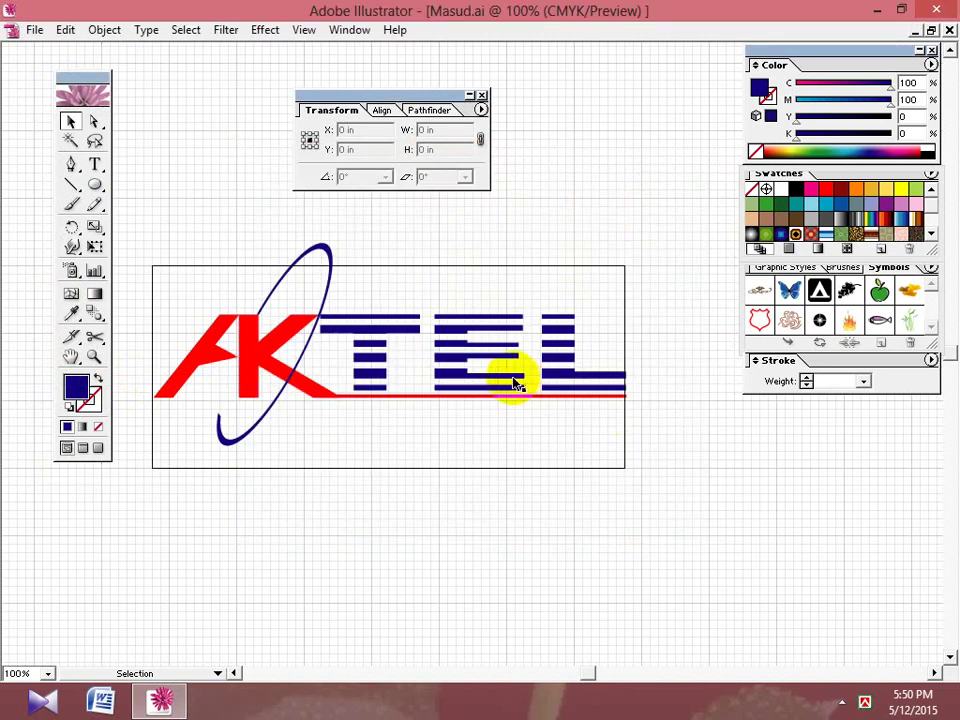
# Move the AKTEL logo down onto the resized artboard, nudge it until its edges match the artboard frame, and deselect it.
pyautogui.moveTo(510, 379); pyautogui.dragTo(508, 405)
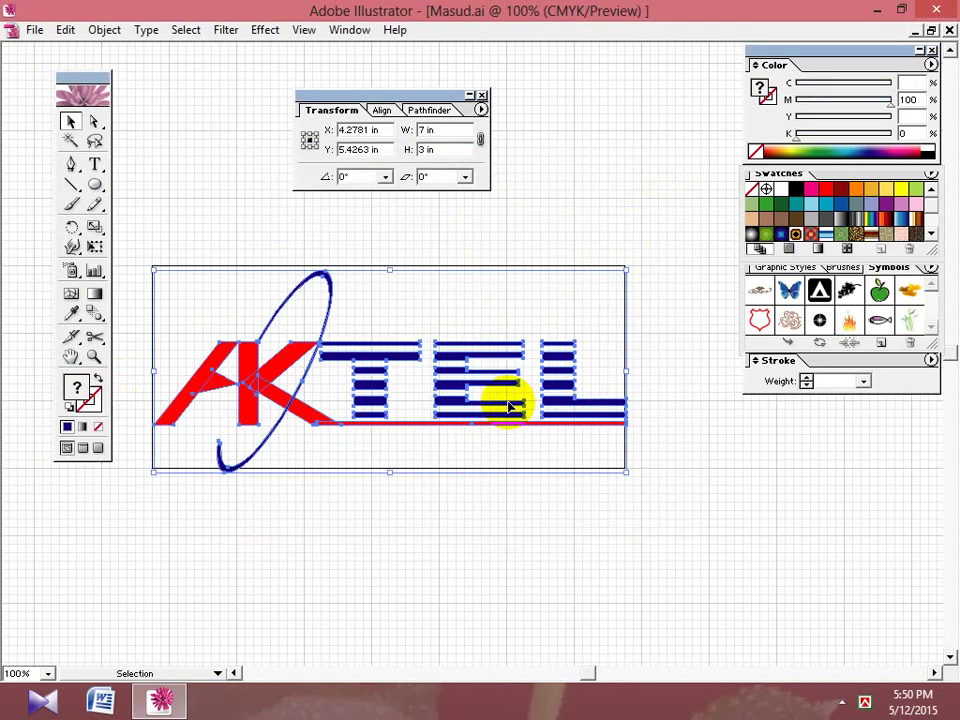
pyautogui.press('Up')
pyautogui.press('Up')
pyautogui.press('Up')
pyautogui.press('Up')
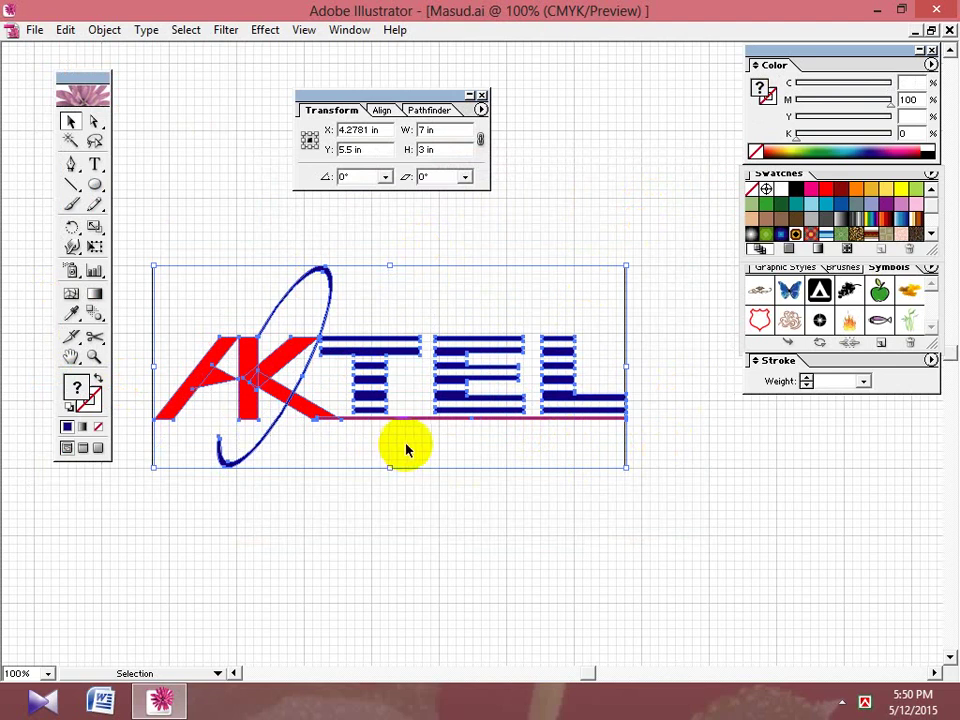
pyautogui.click(677, 439)
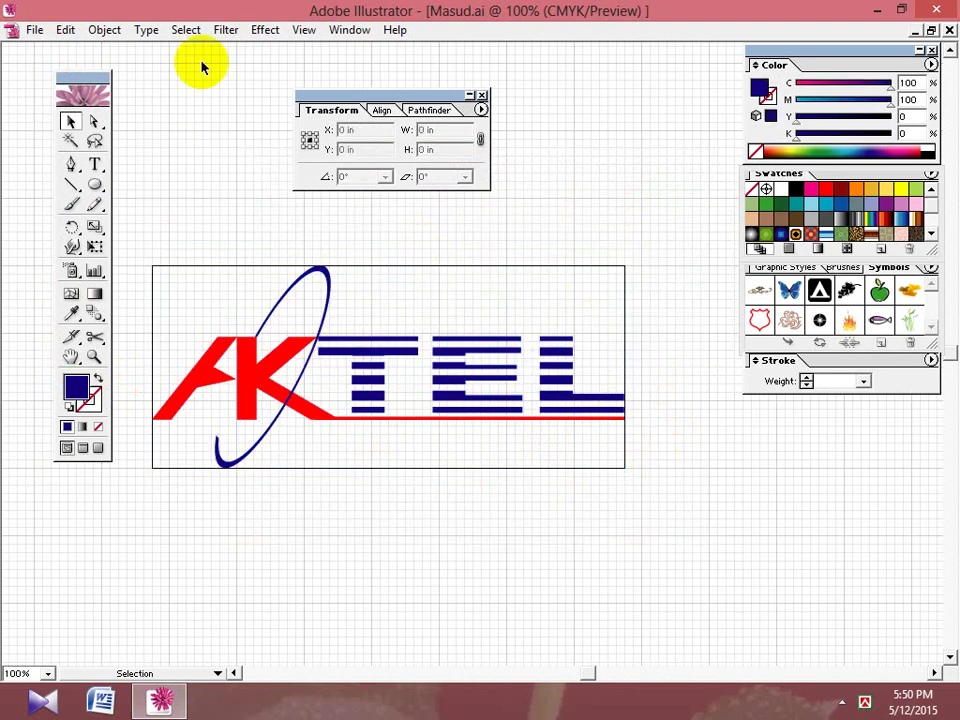
# Start a Save for Web export of the AKTEL logo artboard.
pyautogui.moveTo(409, 503); pyautogui.dragTo(356, 506)
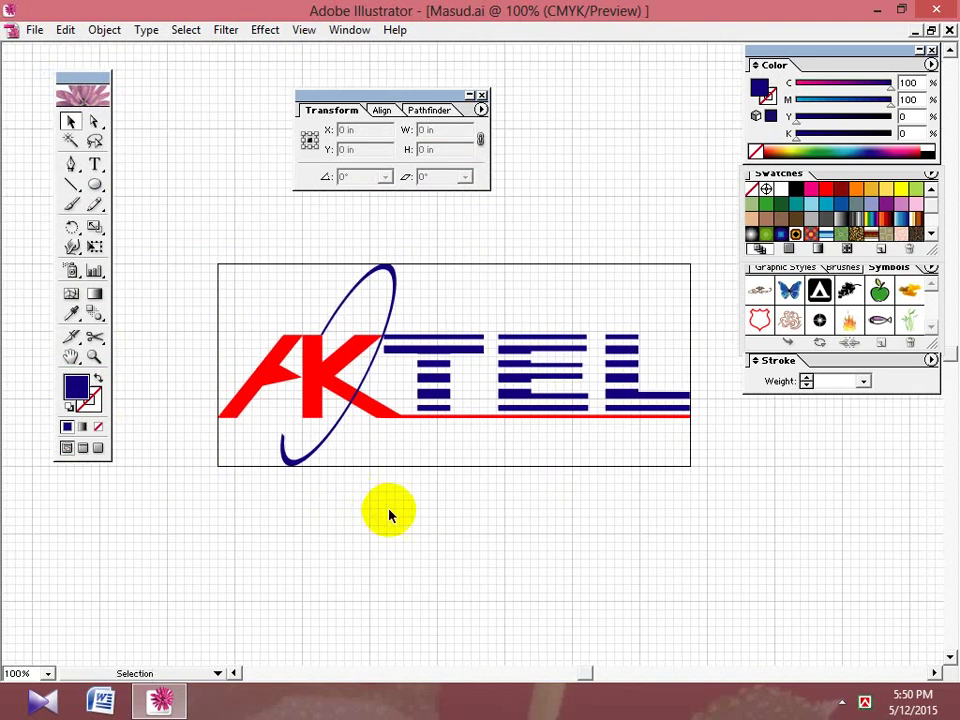
pyautogui.click(34, 31)
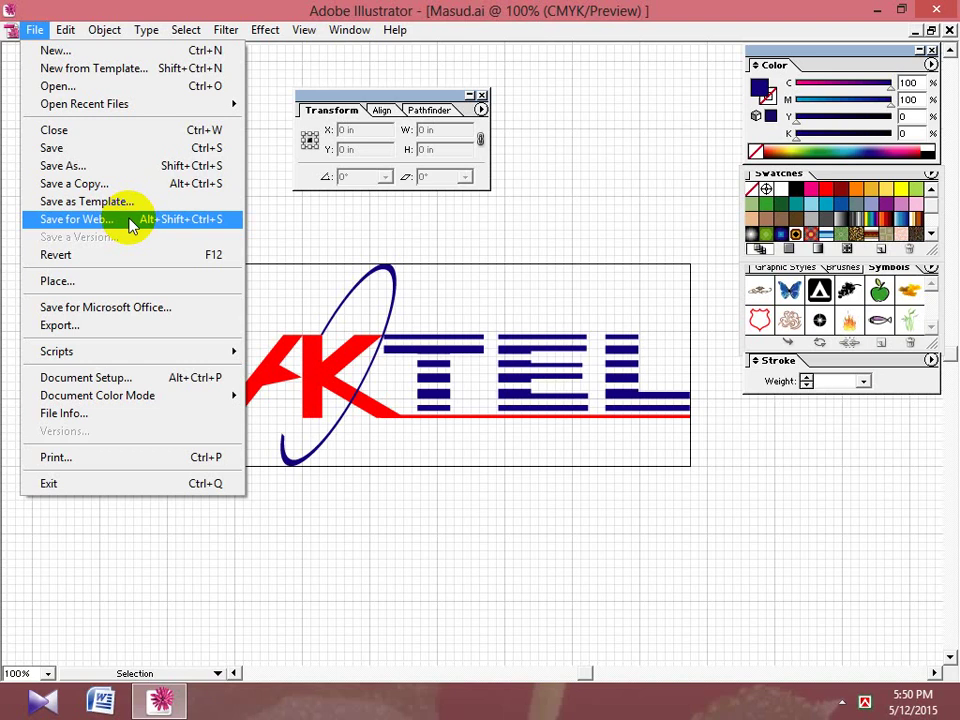
pyautogui.click(130, 222)
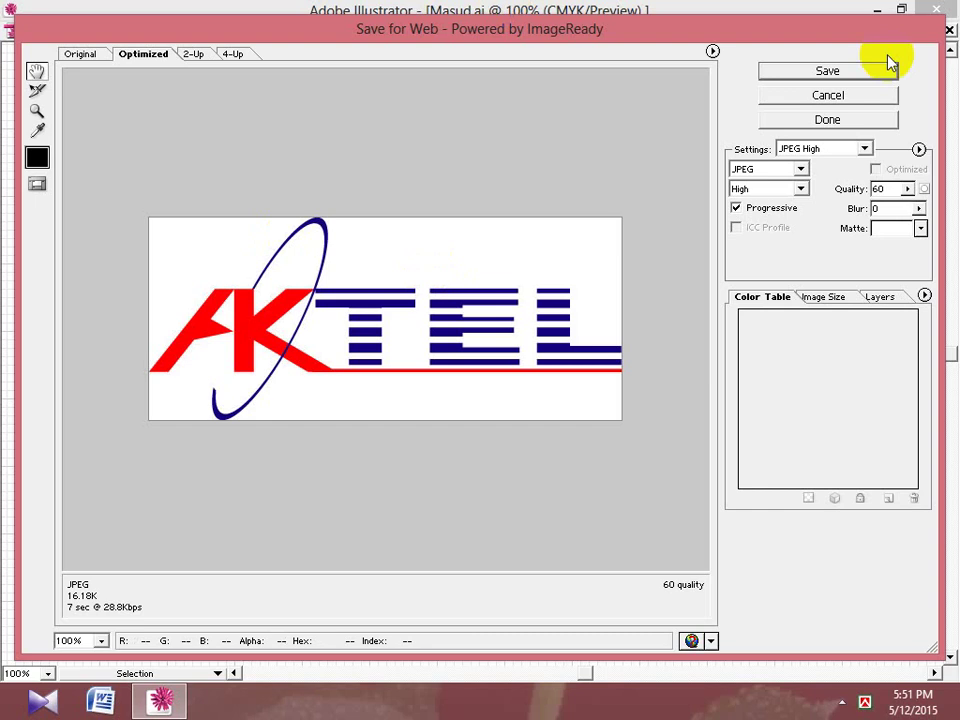
# Preview the web export with the PNG-24 preset and set it back to JPEG High.
pyautogui.click(831, 155)
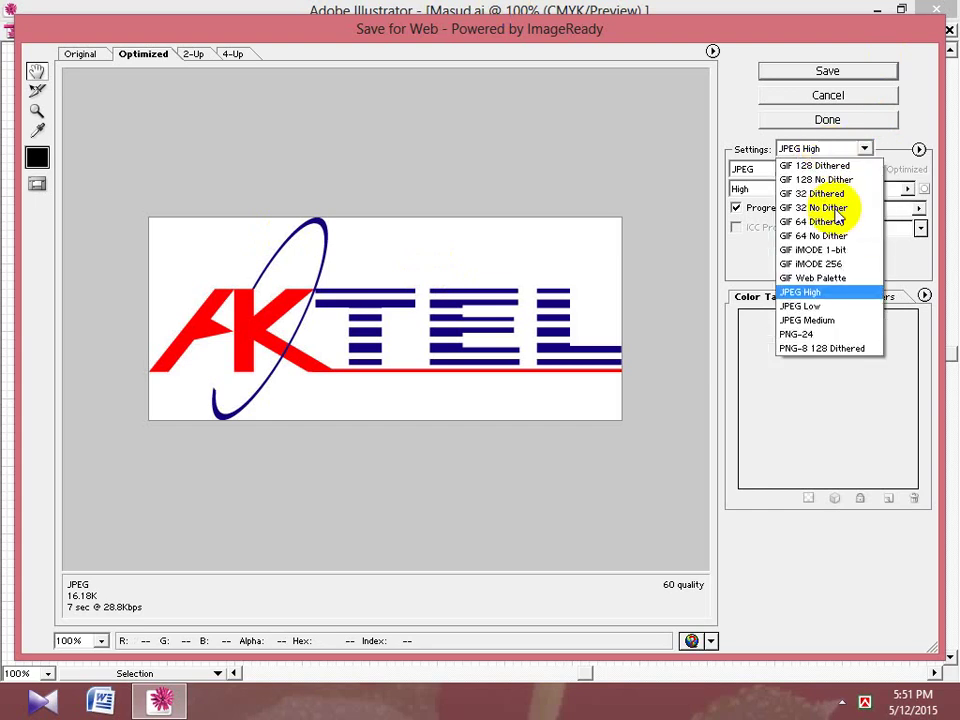
pyautogui.click(805, 334)
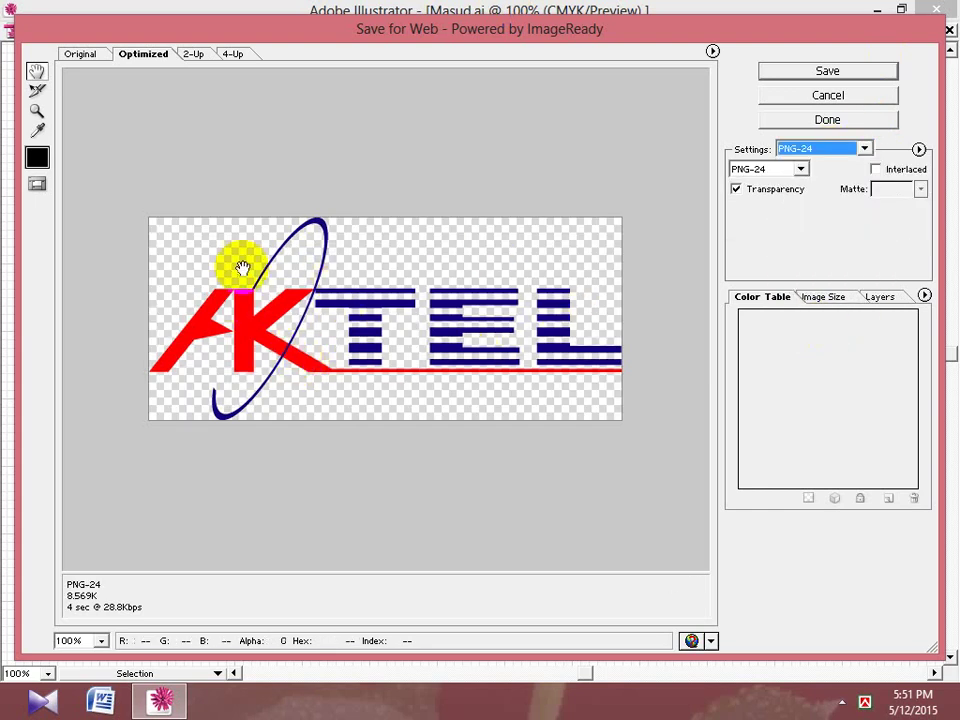
pyautogui.click(865, 148)
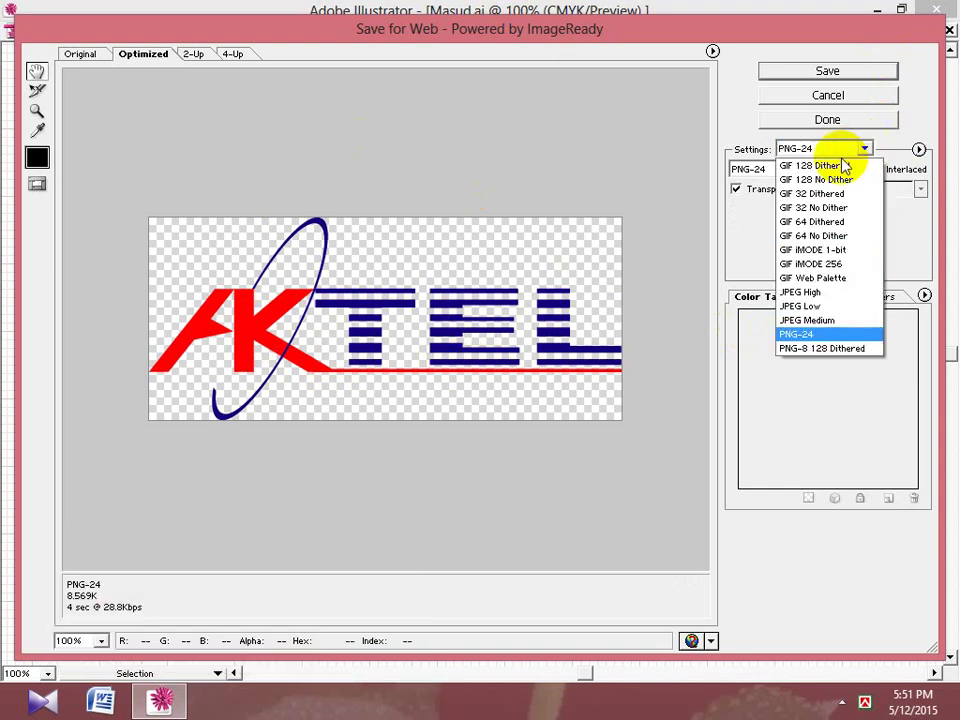
pyautogui.click(822, 292)
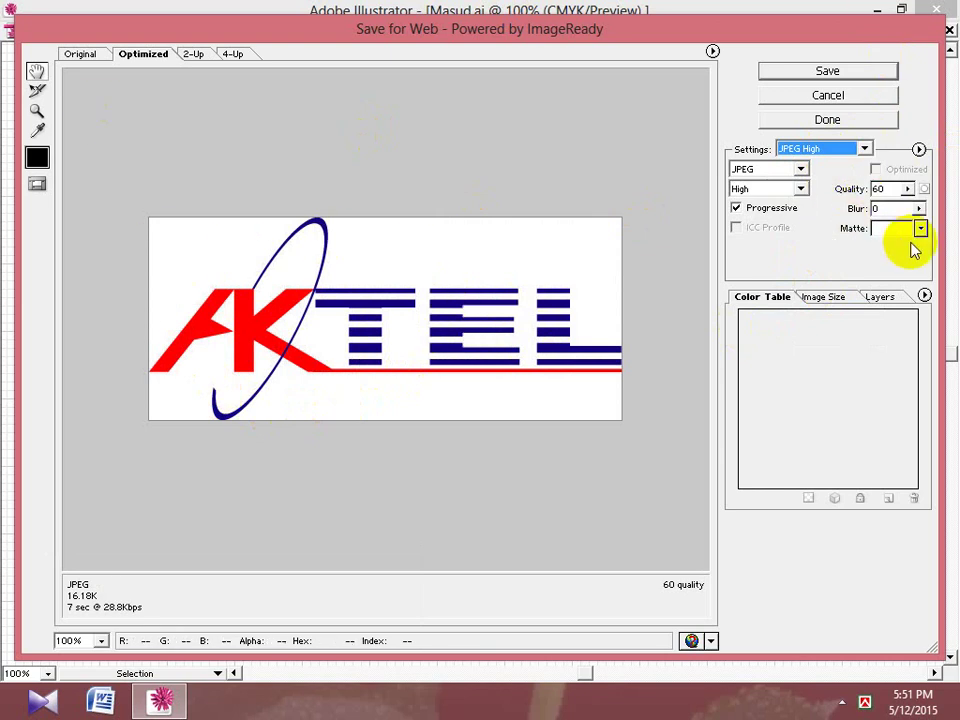
pyautogui.click(801, 151)
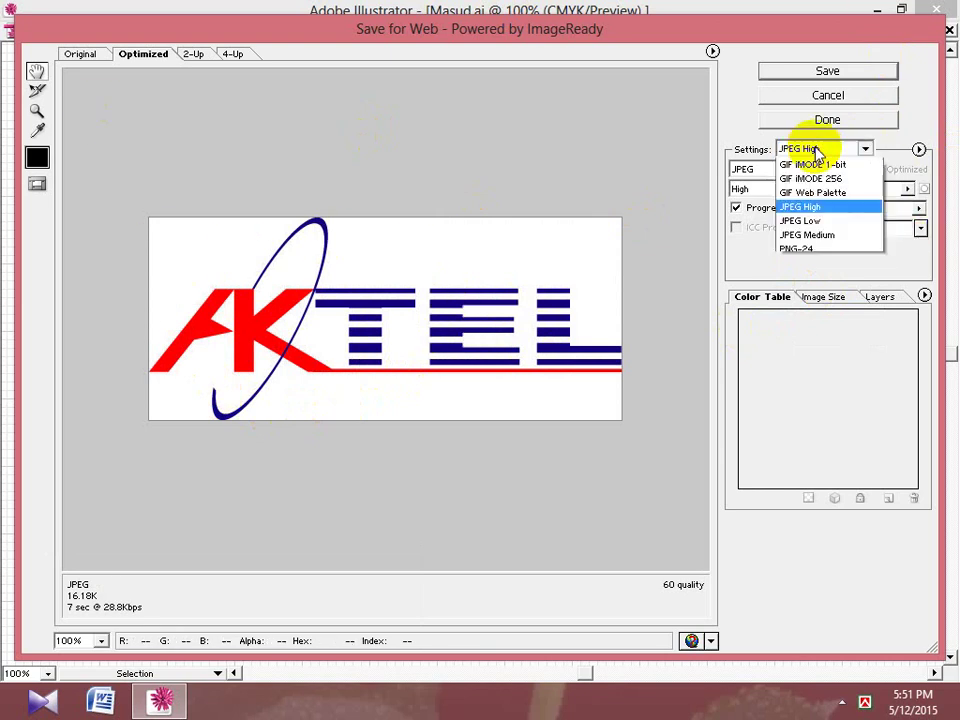
pyautogui.click(805, 292)
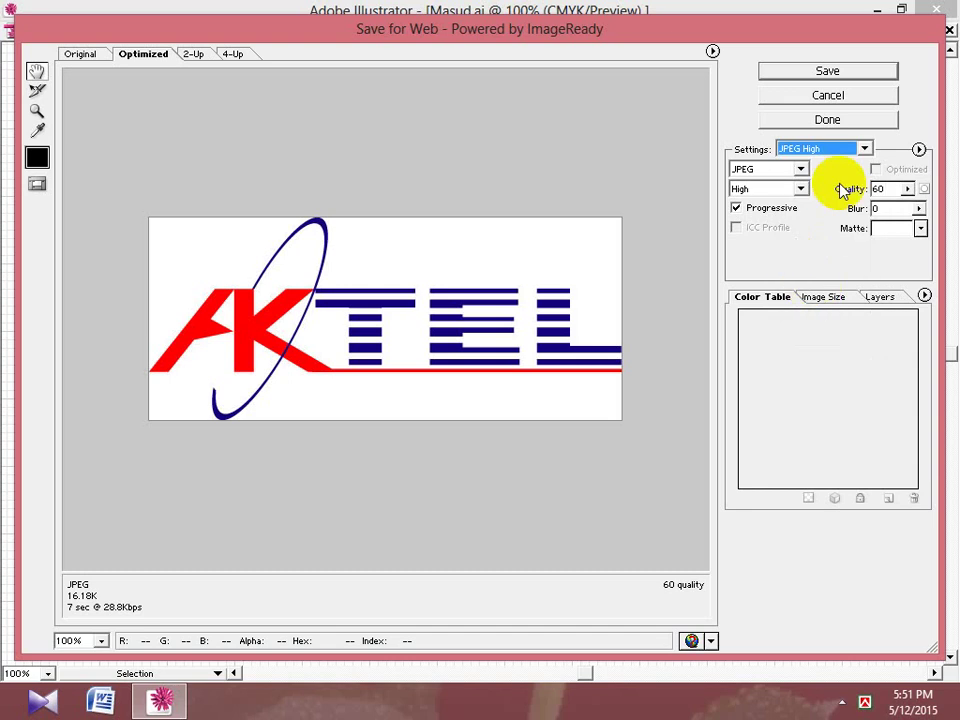
# Save the optimized JPEG of the AKTEL logo to Local Disk (E:), appending 455666+ to the suggested file name.
pyautogui.click(860, 77)
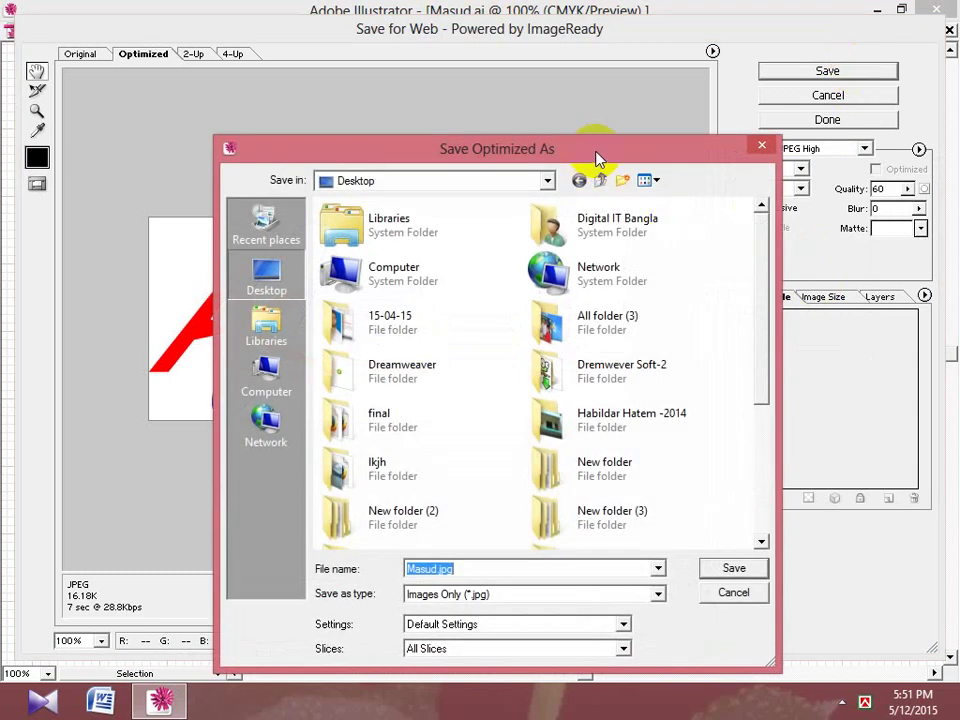
pyautogui.moveTo(597, 158); pyautogui.dragTo(565, 108)
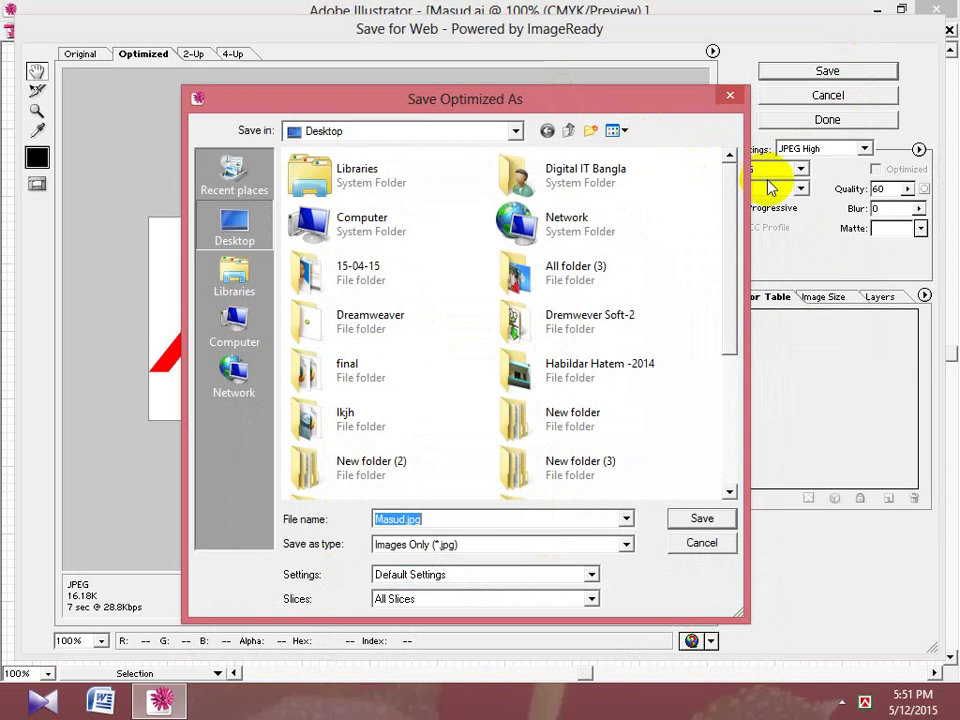
pyautogui.click(238, 232)
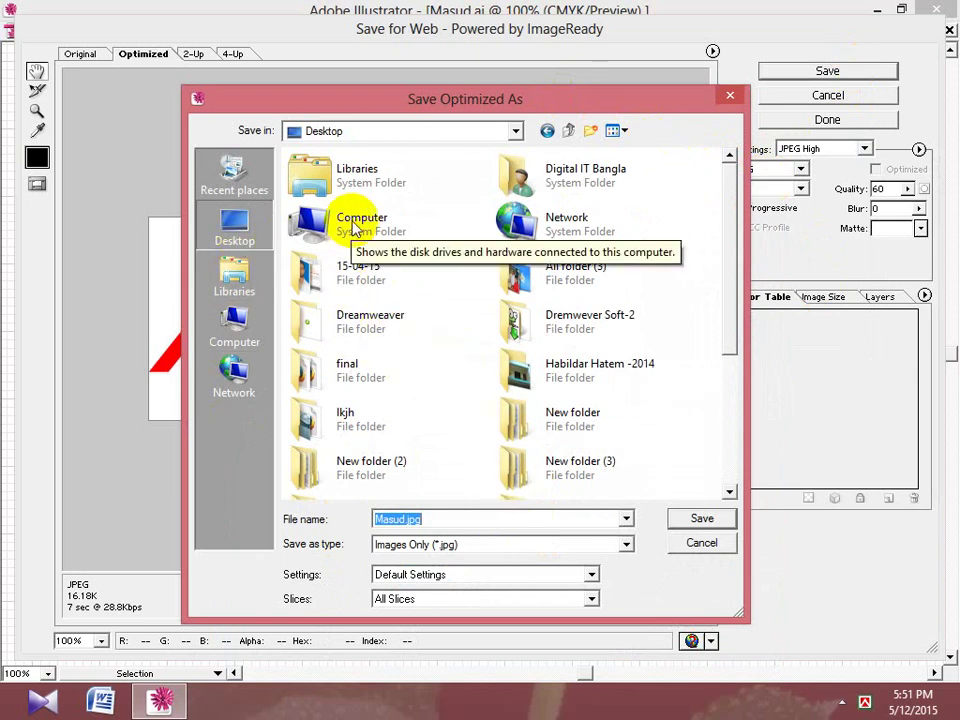
pyautogui.click(396, 133)
pyautogui.click(365, 270)
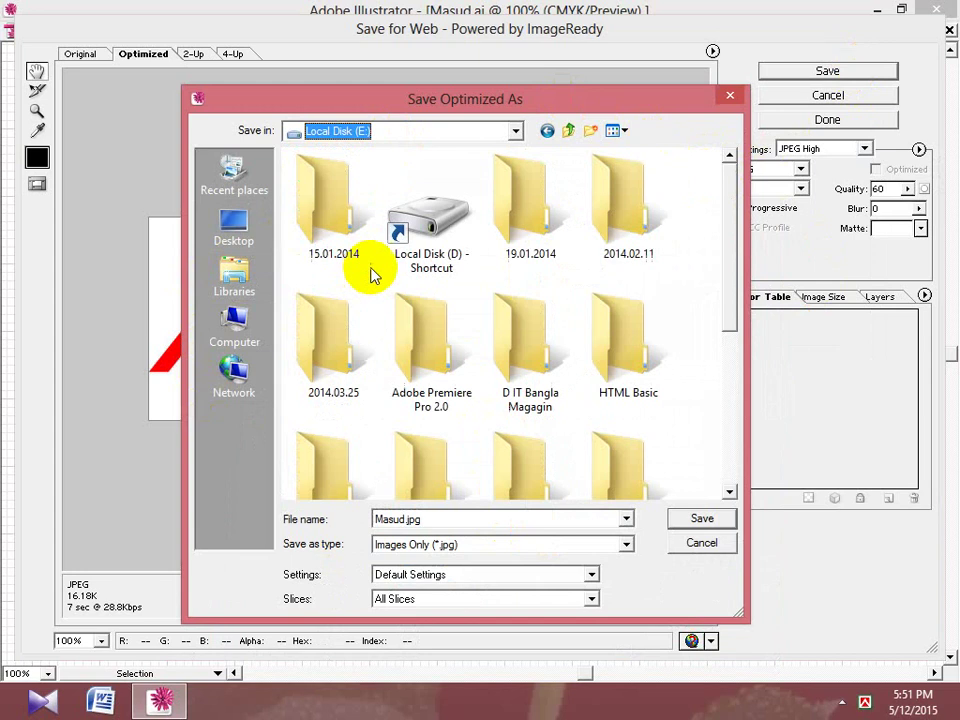
pyautogui.doubleClick(499, 519)
pyautogui.click(499, 519)
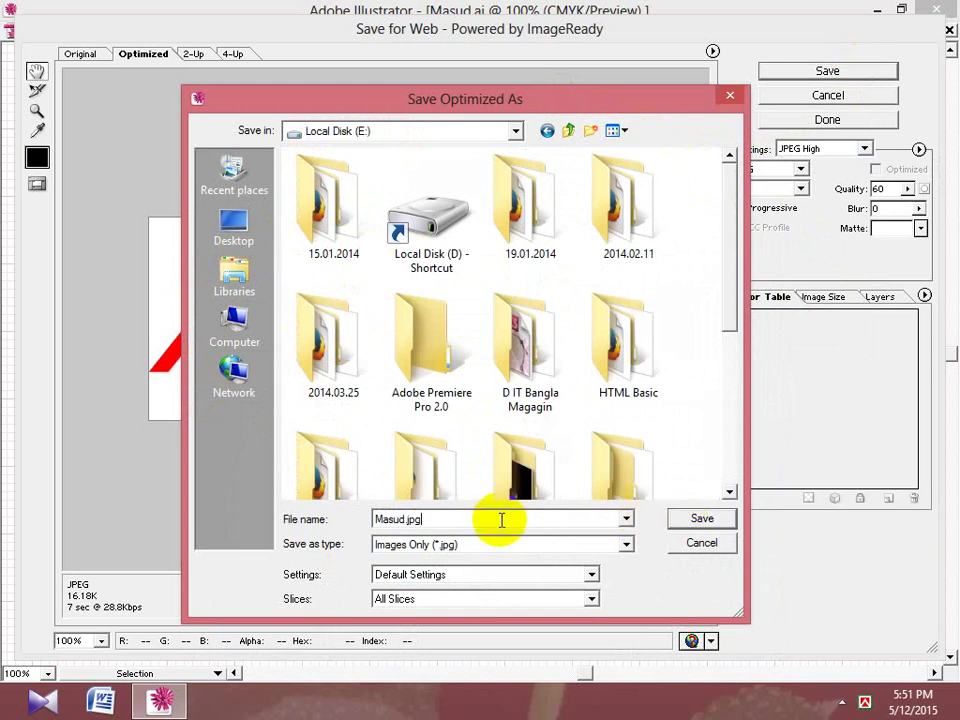
pyautogui.write('455666+')
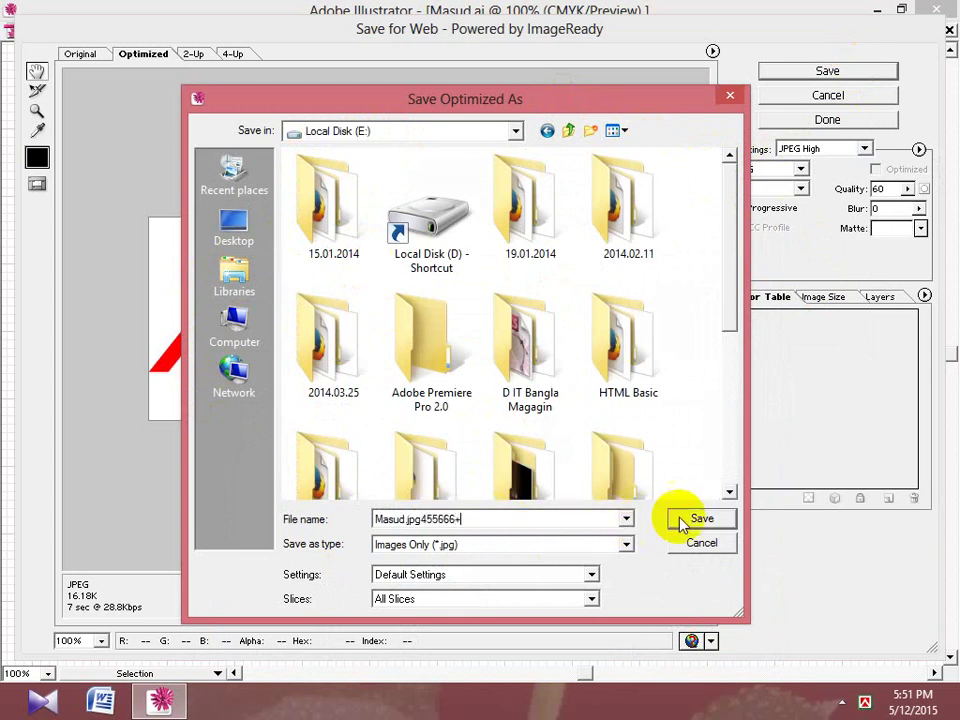
pyautogui.click(703, 520)
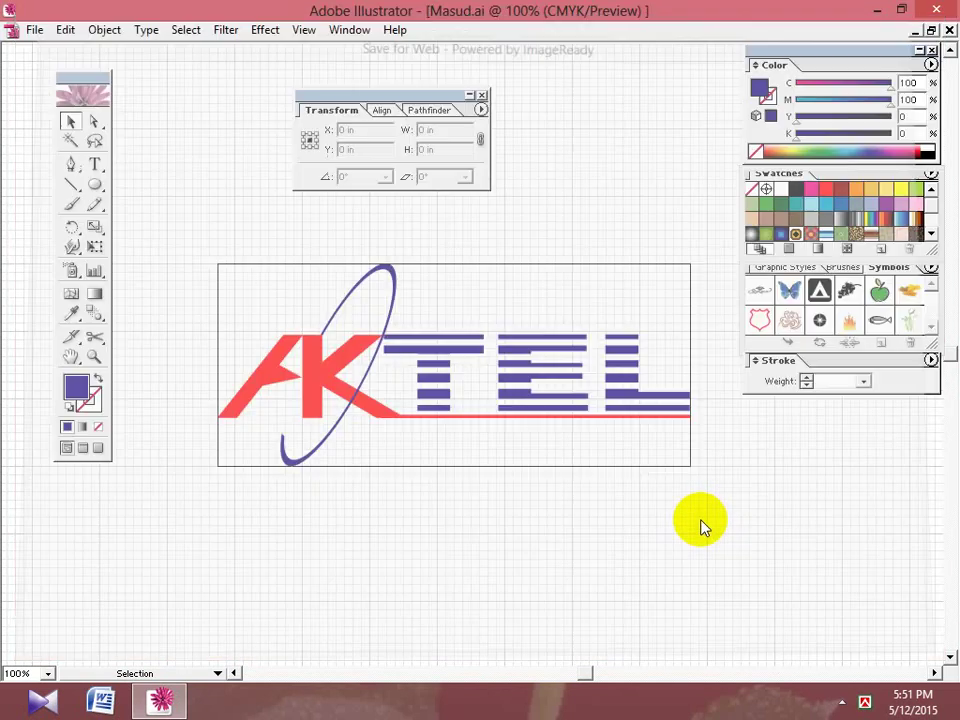
# Minimize Illustrator, browse to Local Disk (E:) in File Explorer and preview the exported AKTEL logo image in Windows Photo Viewer.
pyautogui.click(876, 12)
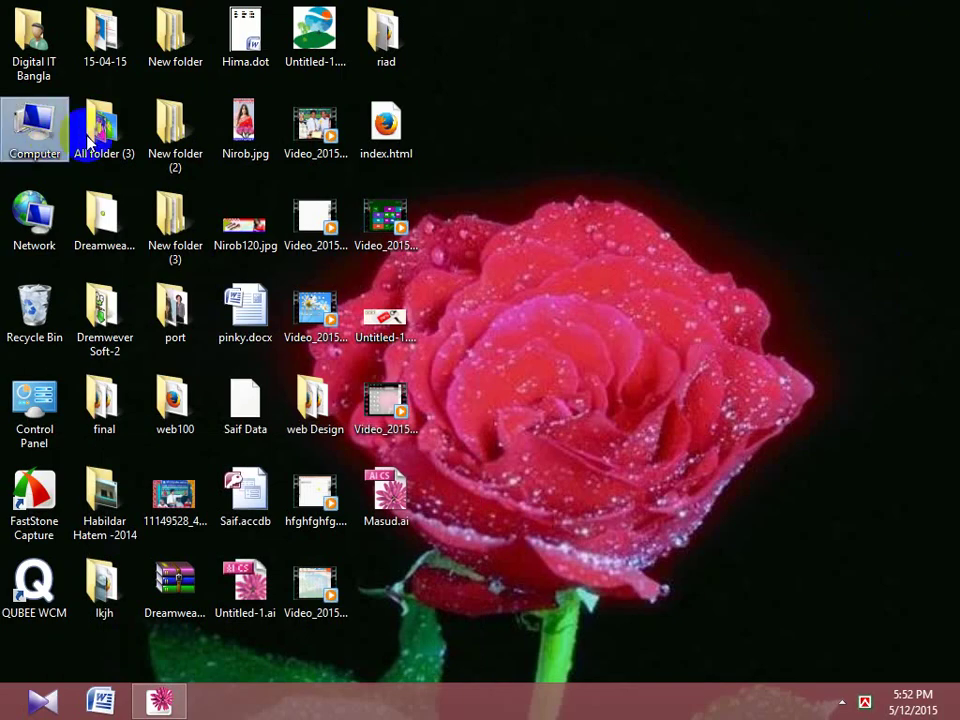
pyautogui.doubleClick(40, 135)
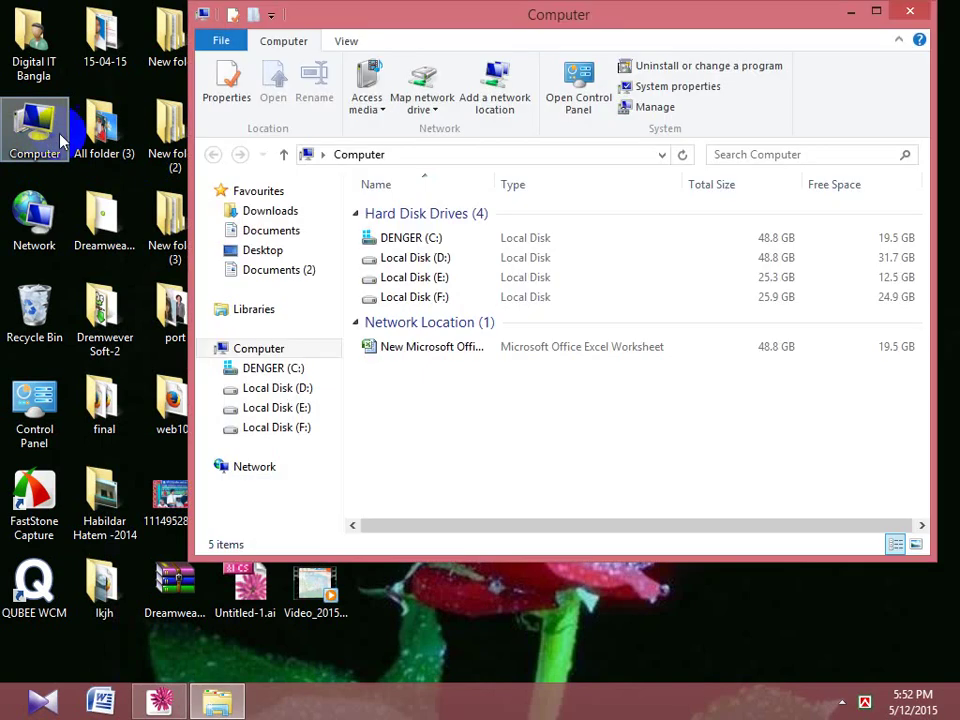
pyautogui.doubleClick(465, 281)
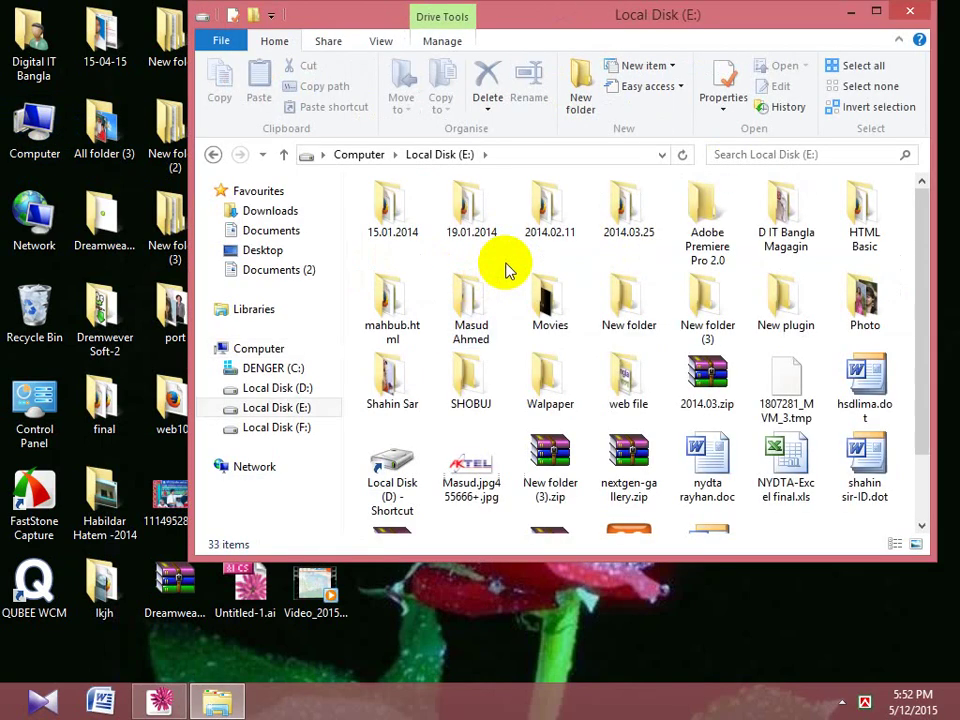
pyautogui.rightClick(480, 462)
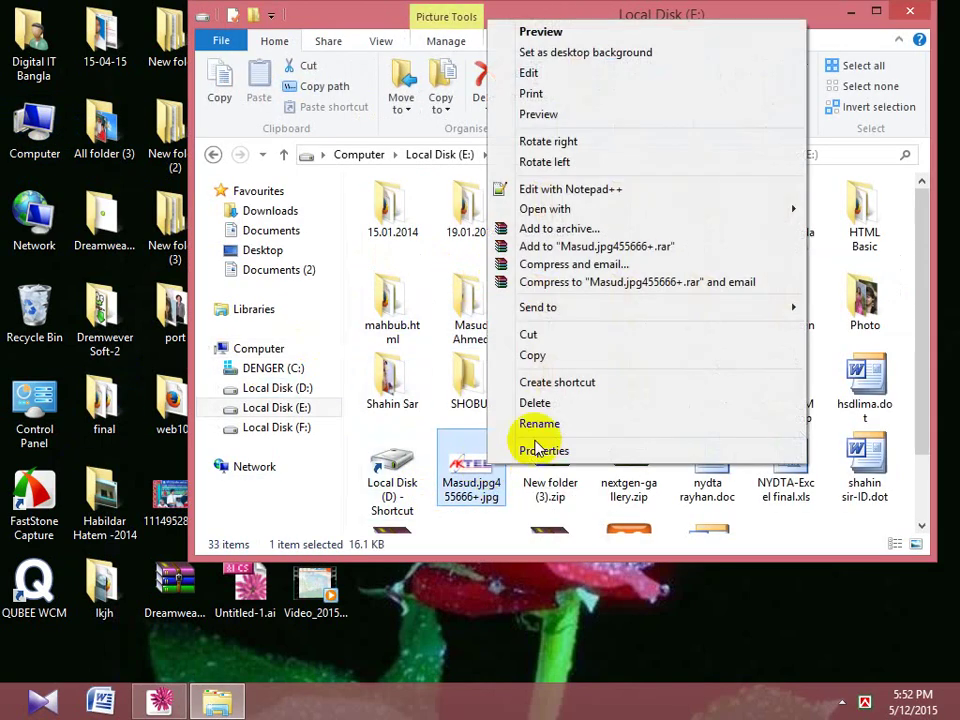
pyautogui.click(558, 33)
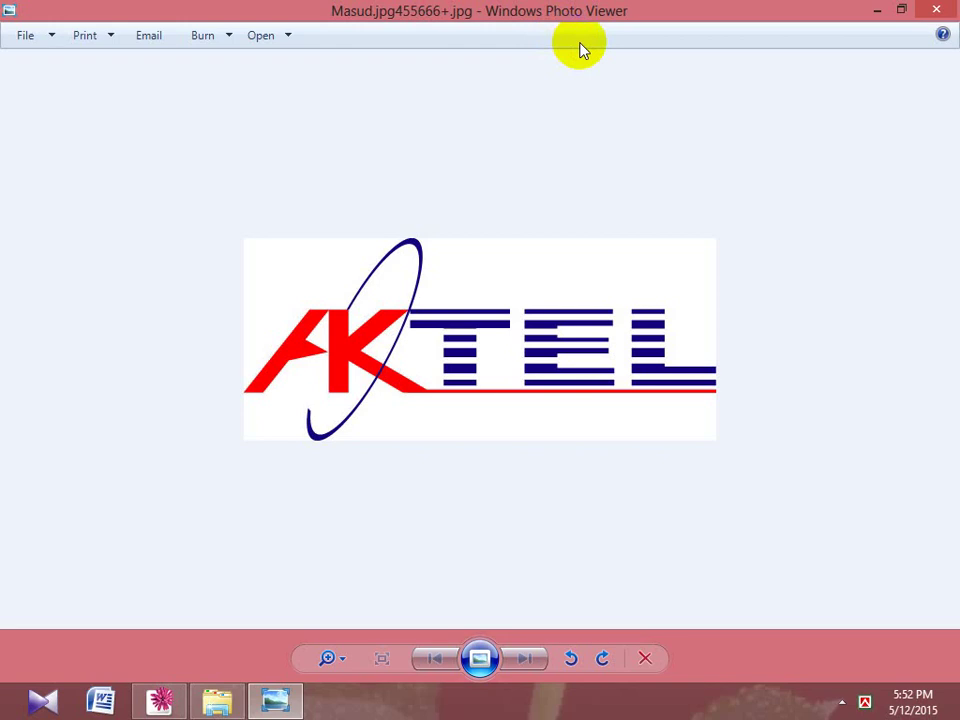
# Close the image preview and the File Explorer window, and return to the logo document in Illustrator.
pyautogui.click(940, 7)
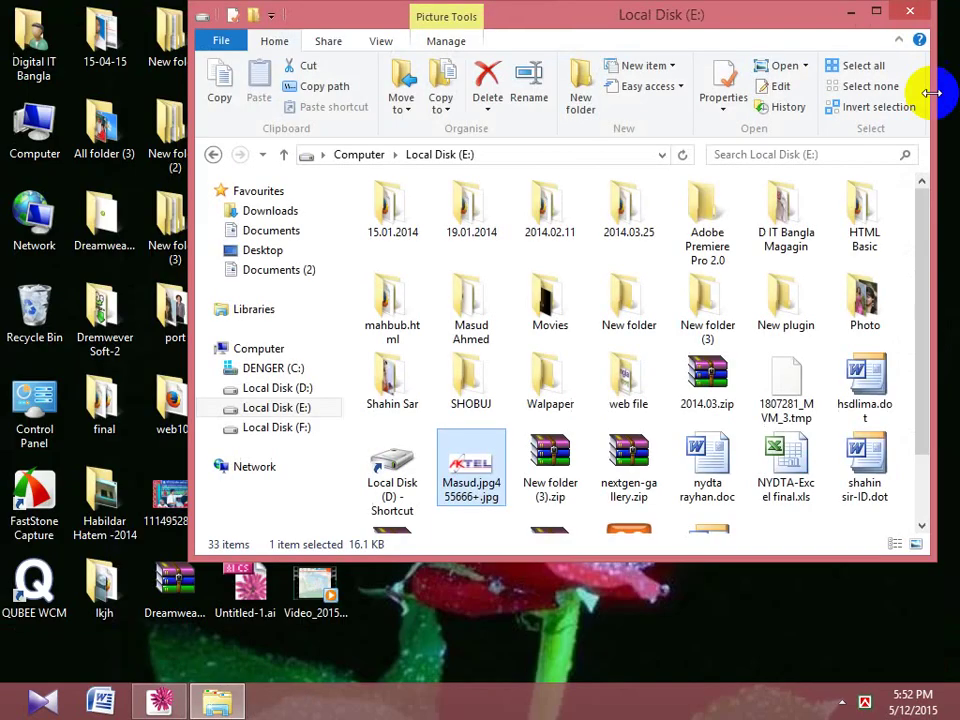
pyautogui.click(918, 13)
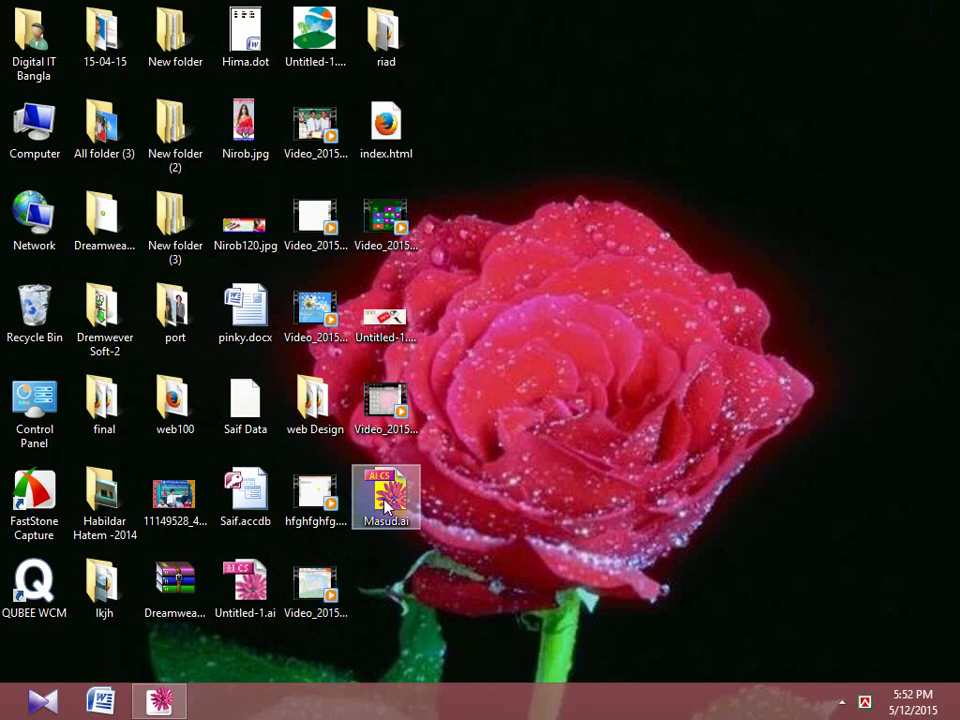
pyautogui.click(163, 701)
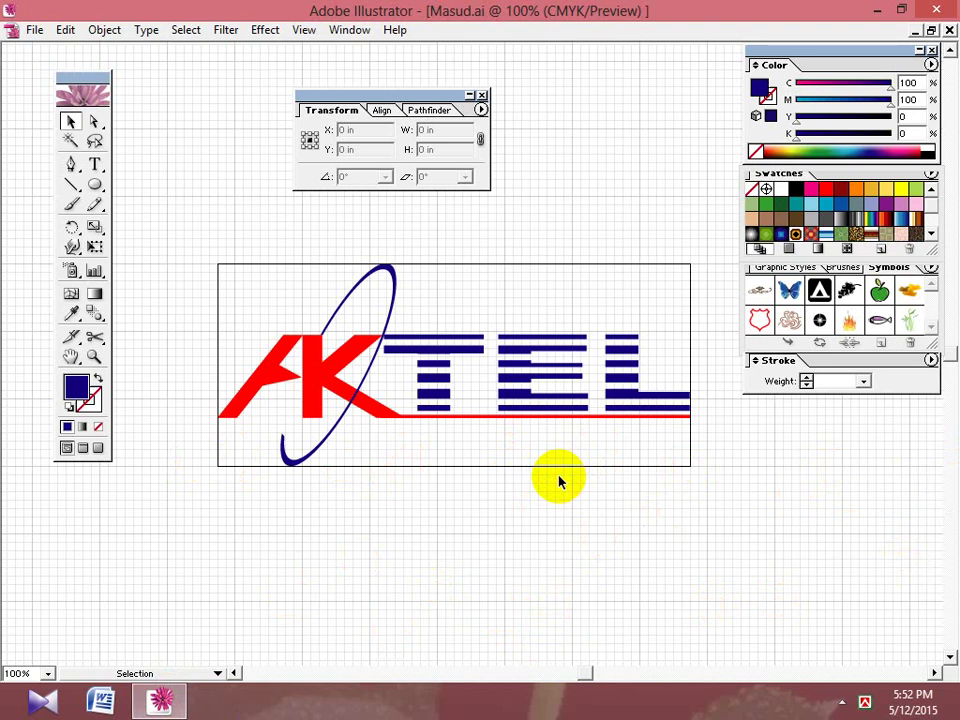
pyautogui.click(841, 703)
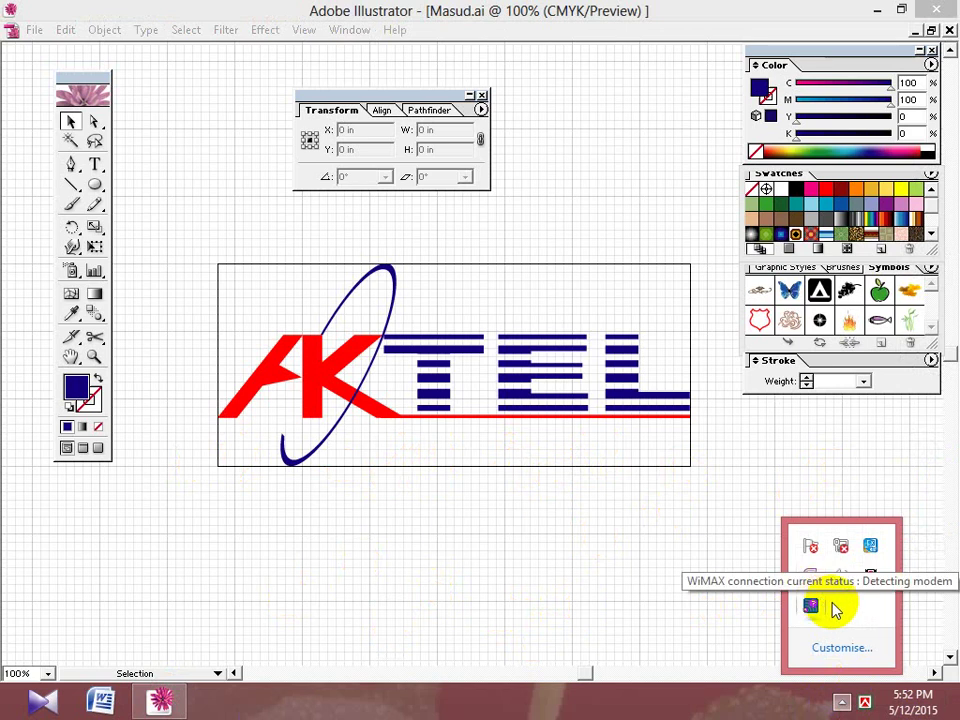